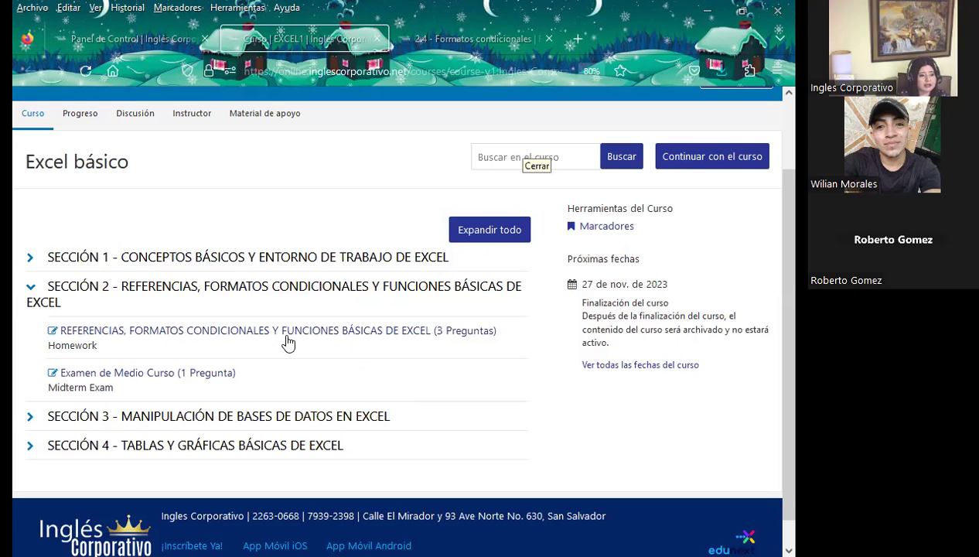
Switch from the Curso | EXCEL1 tab to the open '2.4 - Formatos condicionales' lesson tab
{"action": "scroll", "coordinate": [287, 344], "scroll_direction": "down", "scroll_amount": 1}
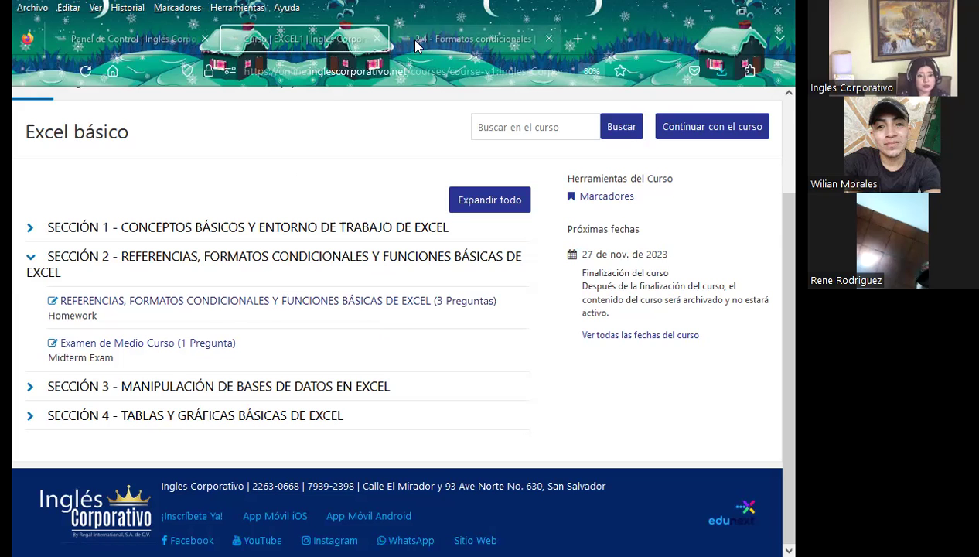
{"action": "key", "text": "ctrl+Tab"}
Open lesson '2.3 - Objetivo de la lección' from the lesson navigation bar
{"action": "scroll", "coordinate": [238, 344], "scroll_direction": "up", "scroll_amount": 7}
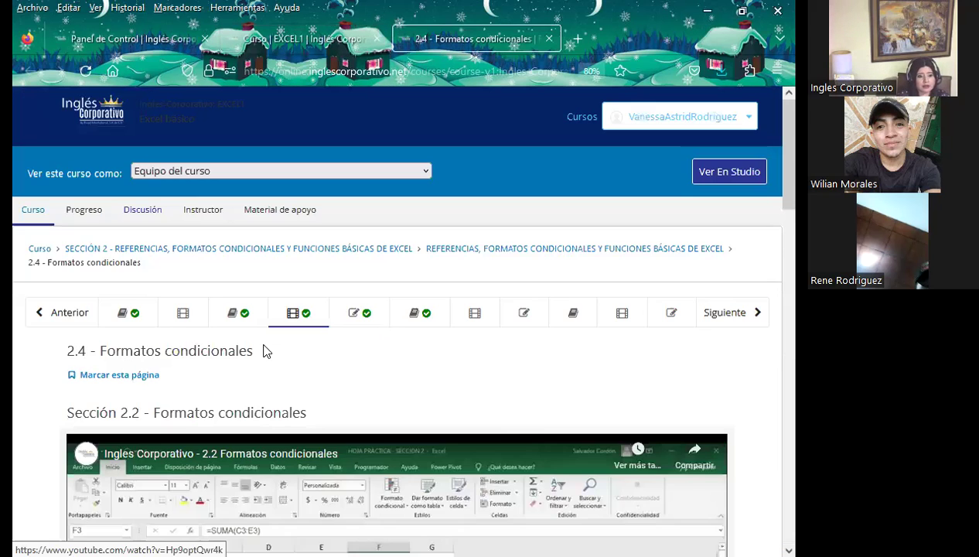
{"action": "left_click", "coordinate": [236, 326]}
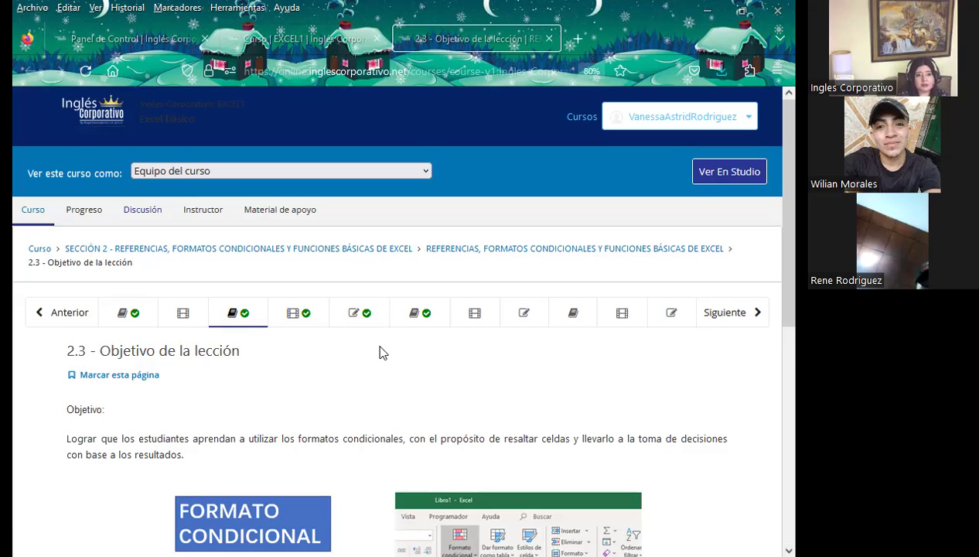
{"action": "scroll", "coordinate": [379, 353], "scroll_direction": "down", "scroll_amount": 3}
{"action": "scroll", "coordinate": [371, 358], "scroll_direction": "down", "scroll_amount": 1}
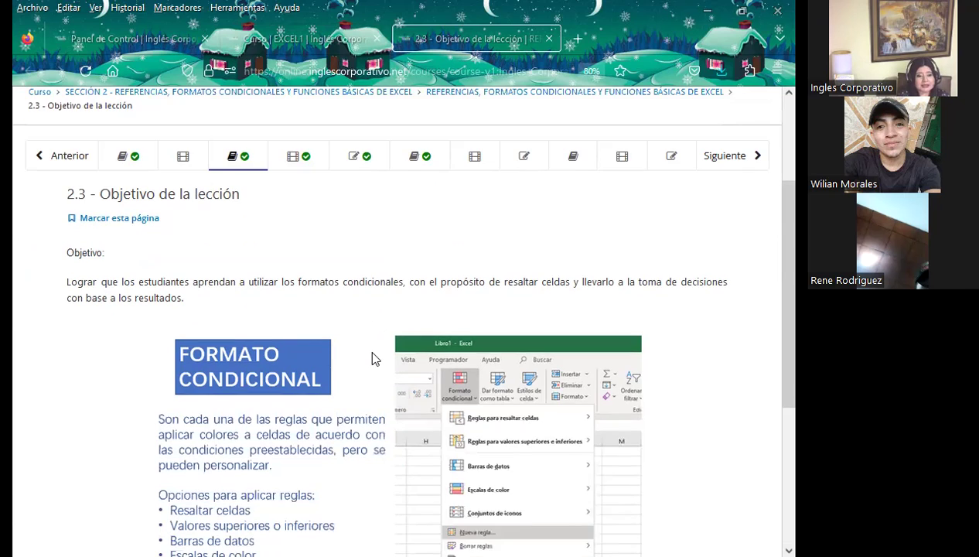
{"action": "scroll", "coordinate": [371, 358], "scroll_direction": "down", "scroll_amount": 4}
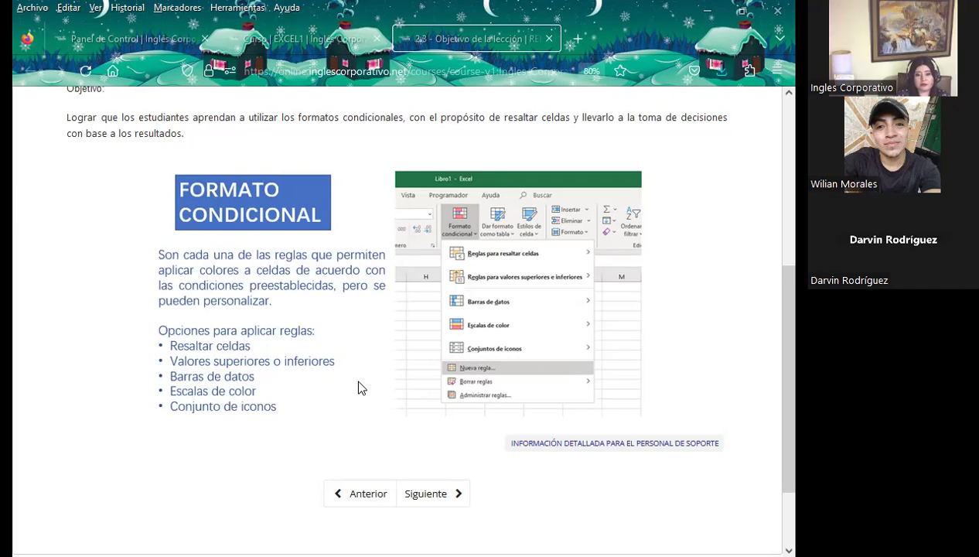
Read through lesson 2.4, then bring up the PowerPoint slideshow at the 'SESIÓN: 6' slide
{"action": "scroll", "coordinate": [287, 357], "scroll_direction": "up", "scroll_amount": 3}
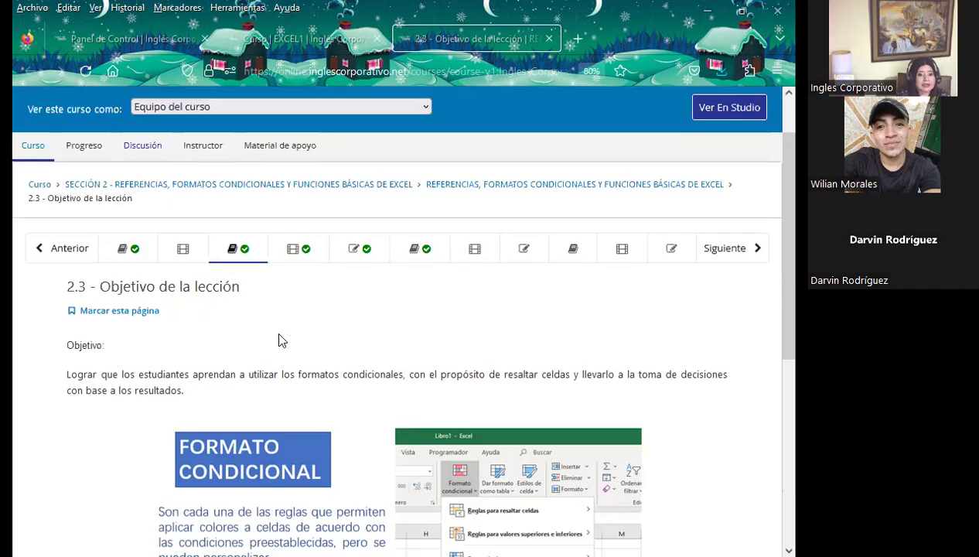
{"action": "scroll", "coordinate": [285, 329], "scroll_direction": "up", "scroll_amount": 1}
{"action": "left_click", "coordinate": [298, 317]}
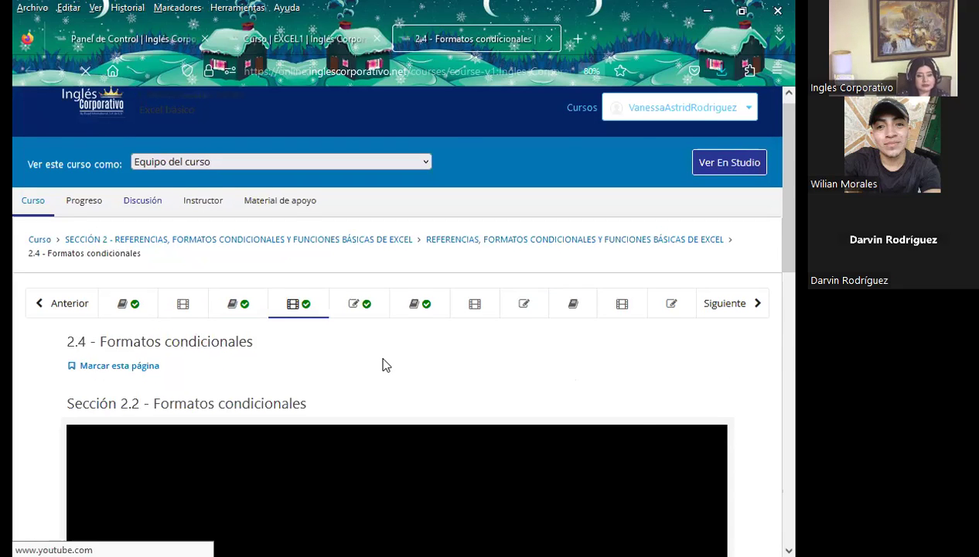
{"action": "scroll", "coordinate": [386, 365], "scroll_direction": "down", "scroll_amount": 1}
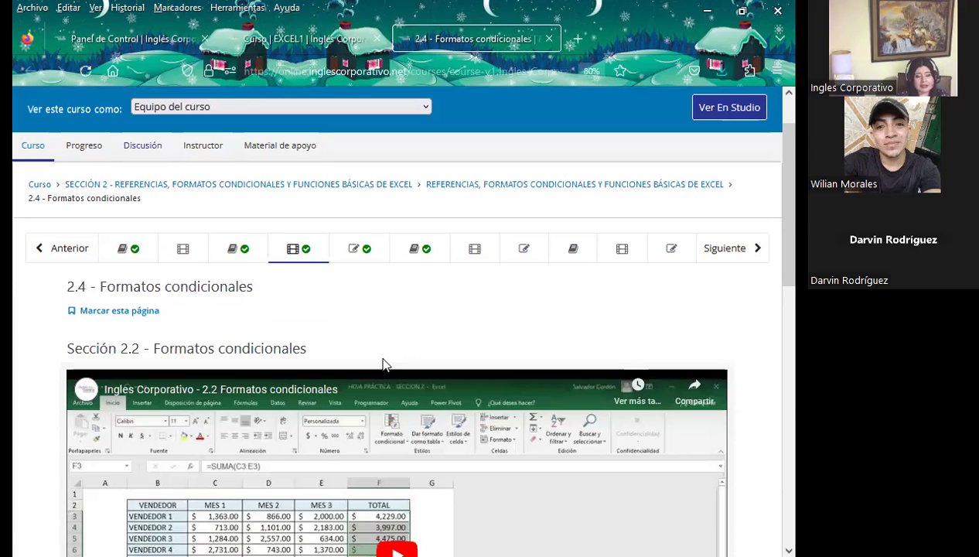
{"action": "scroll", "coordinate": [385, 364], "scroll_direction": "down", "scroll_amount": 3}
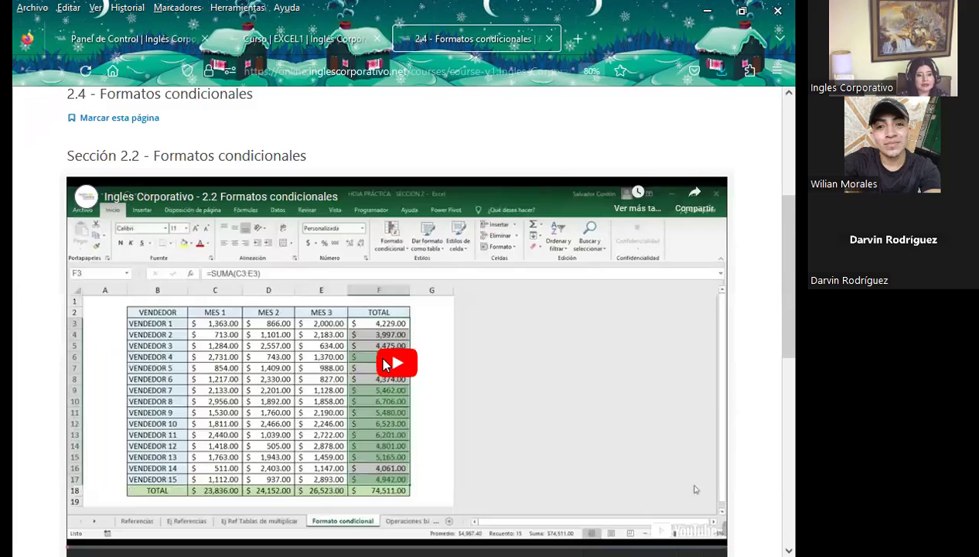
{"action": "scroll", "coordinate": [283, 295], "scroll_direction": "down", "scroll_amount": 5}
{"action": "scroll", "coordinate": [251, 301], "scroll_direction": "down", "scroll_amount": 2}
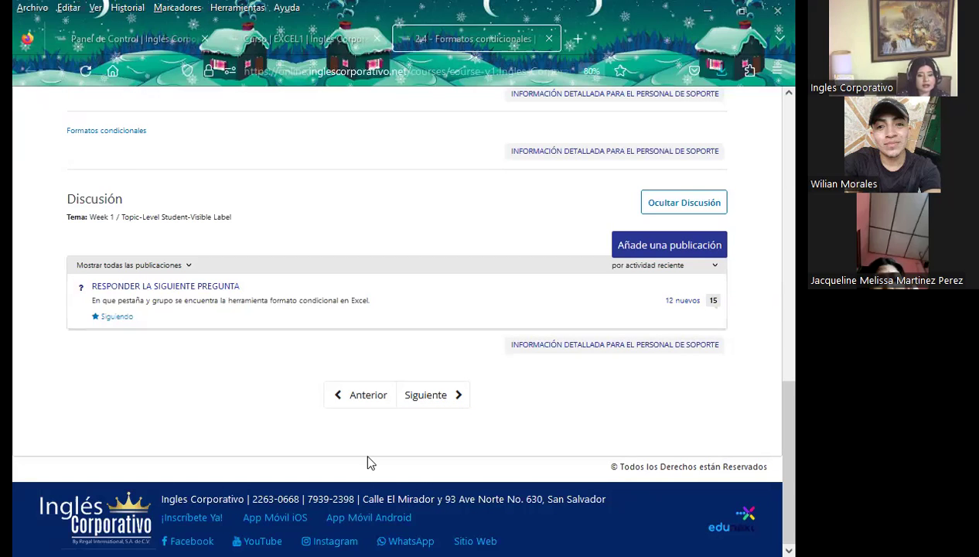
{"action": "key", "text": "alt+Tab"}
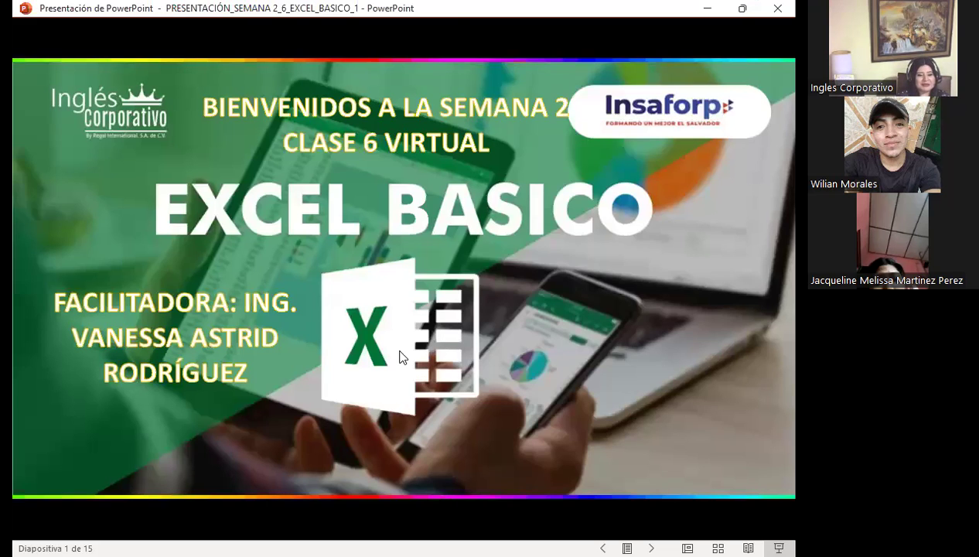
{"action": "left_click", "coordinate": [392, 347]}
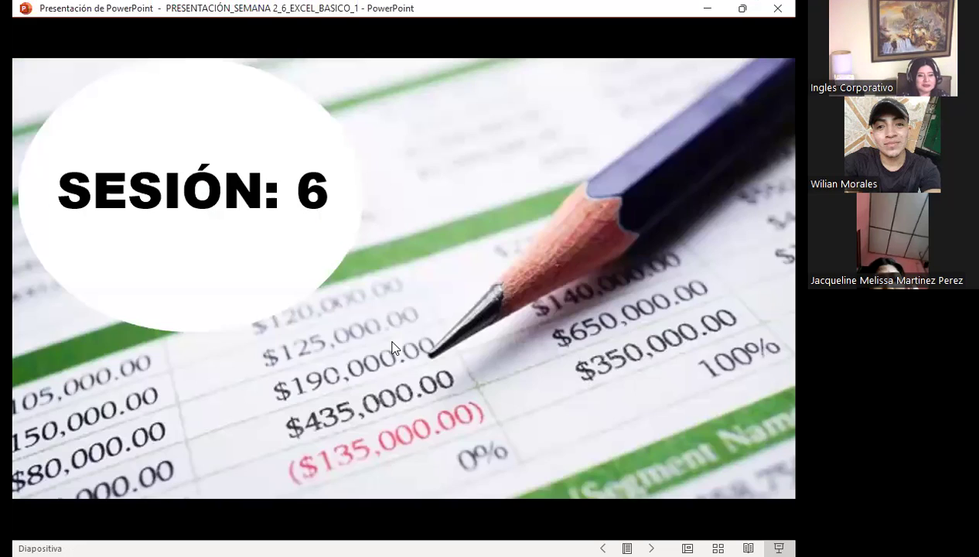
Advance past the Agenda to slide 4, the session's general objective
{"action": "left_click", "coordinate": [392, 347]}
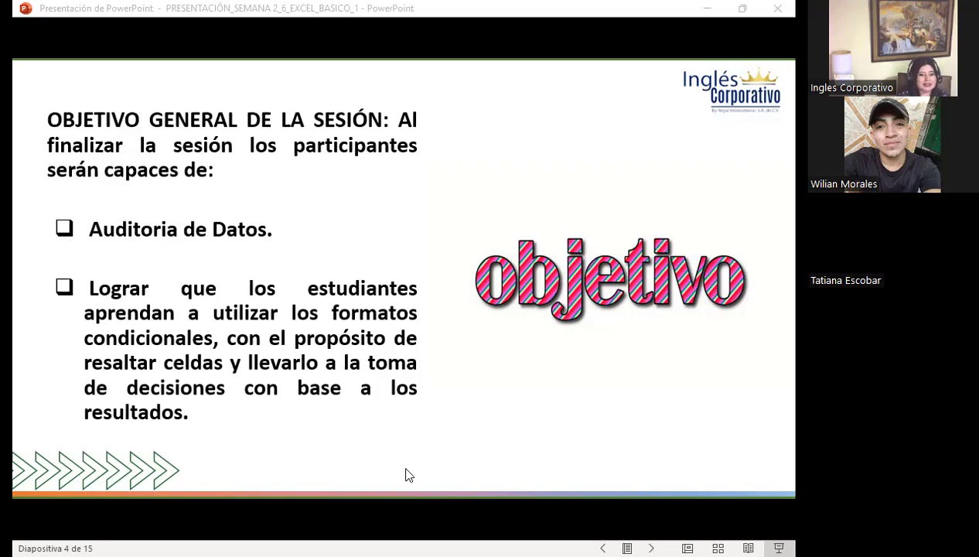
{"action": "left_click", "coordinate": [464, 350]}
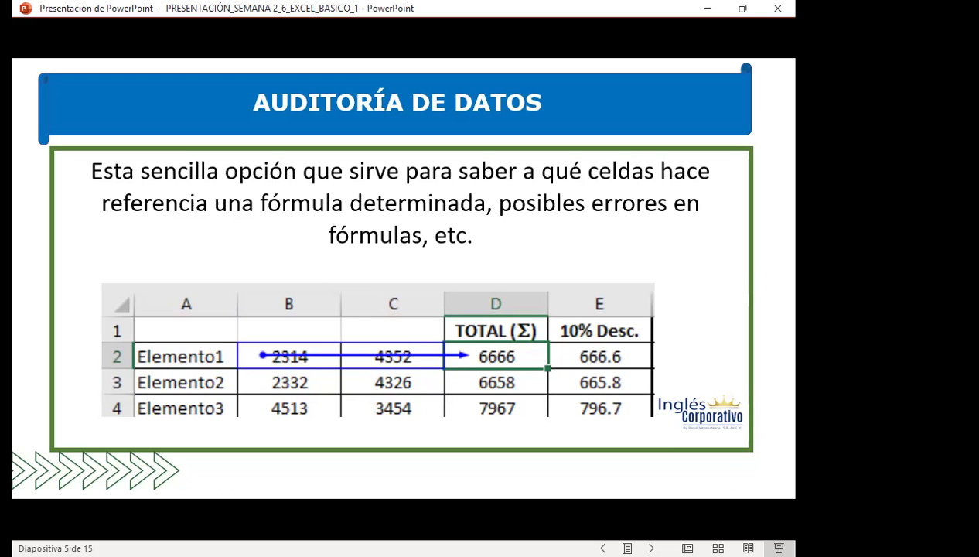
Advance to slide 6 on Rastrear precedentes and Rastrear dependientes
{"action": "key", "text": "Right"}
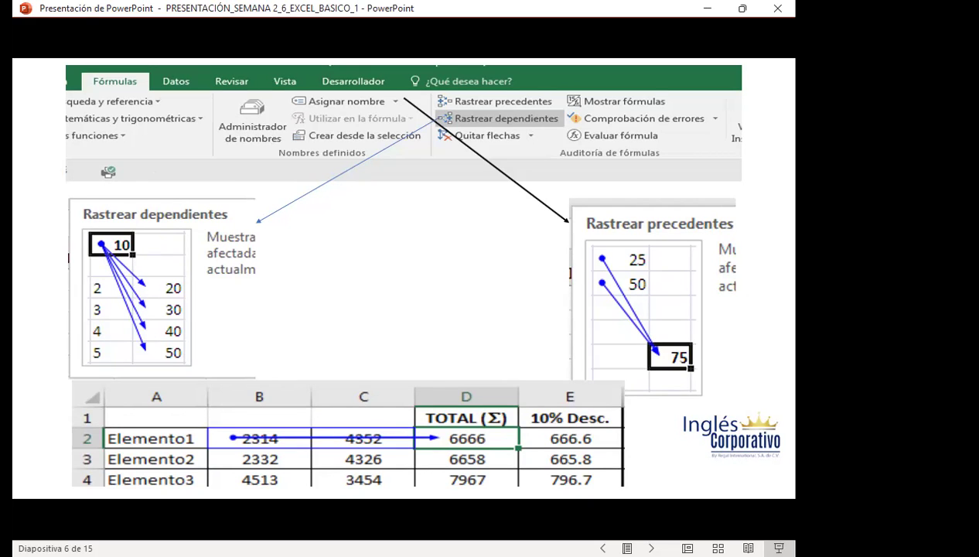
Advance to slide 7, 'DEFINICIÓN', which defines conditional formatting
{"action": "key", "text": "Right"}
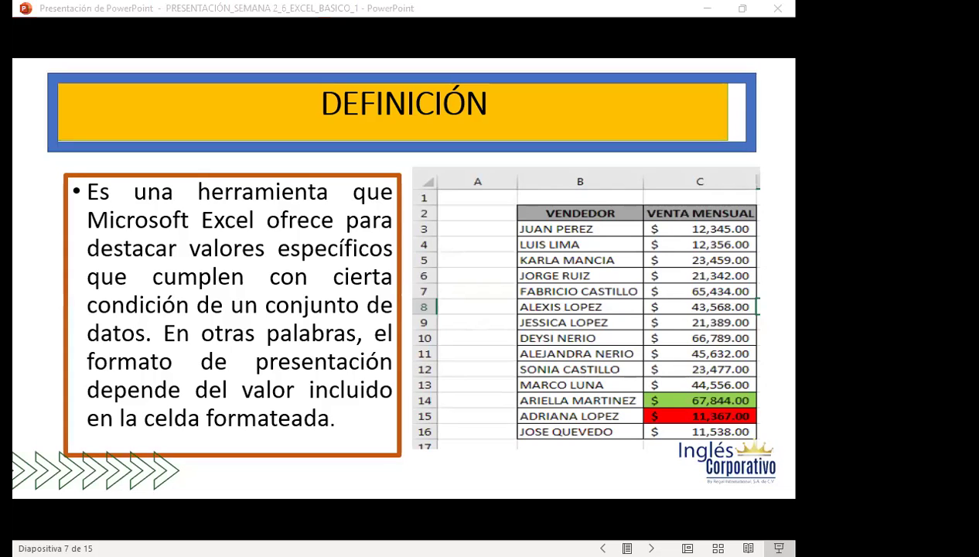
Settle on slide 8, 'Resaltar reglas de celdas con formato condicional'
{"action": "left_click", "coordinate": [539, 324]}
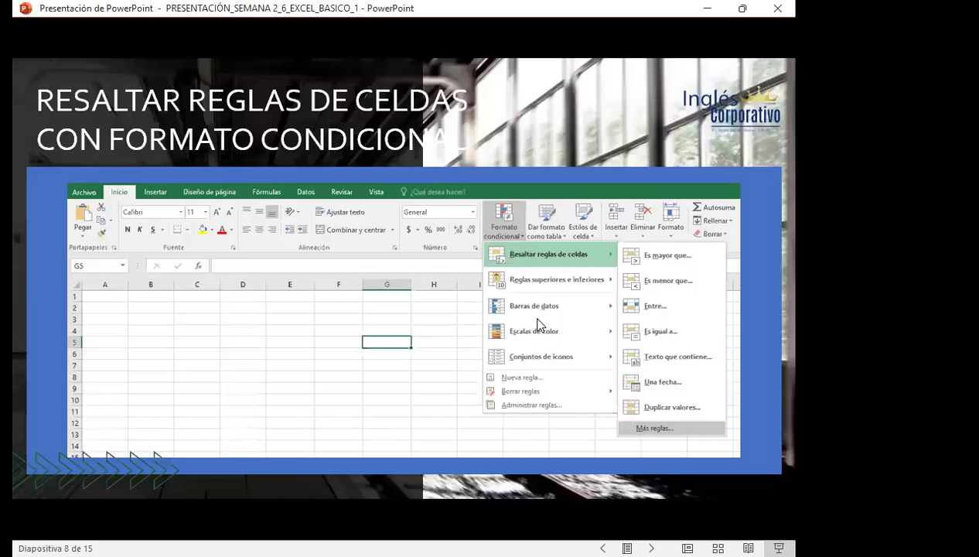
{"action": "key", "text": "Left"}
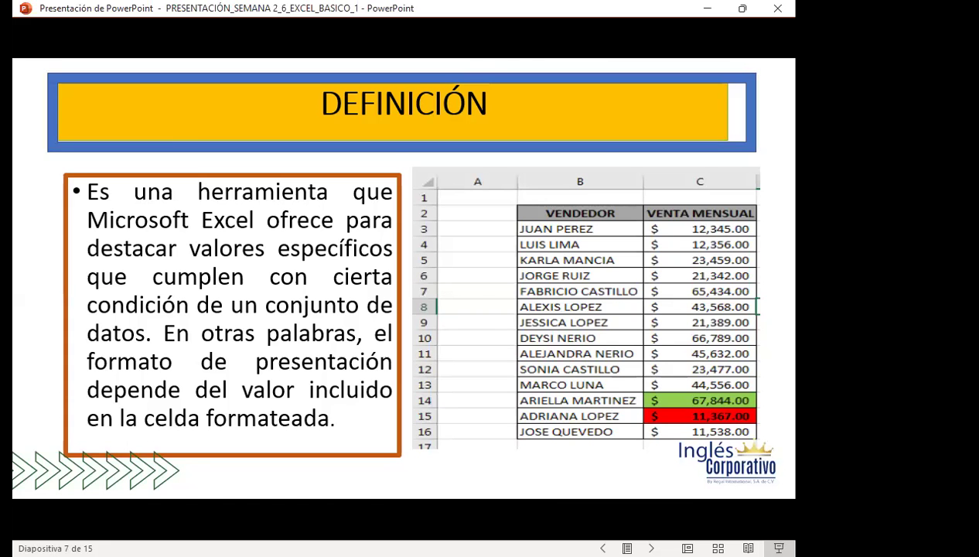
{"action": "key", "text": "Right"}
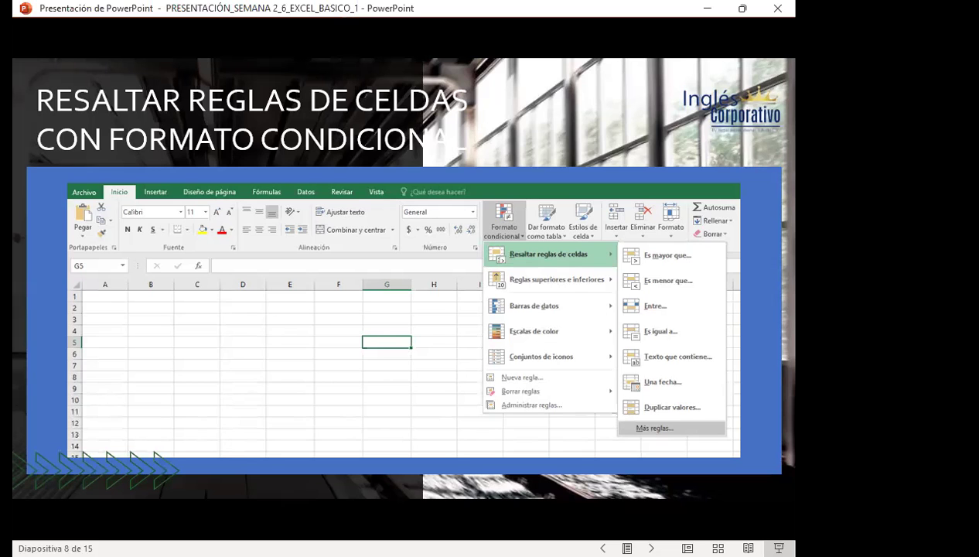
Switch to Excel's AUDITORIA DE DATOS sheet and show the Fórmulas ribbon commands
{"action": "key", "text": "alt+Tab"}
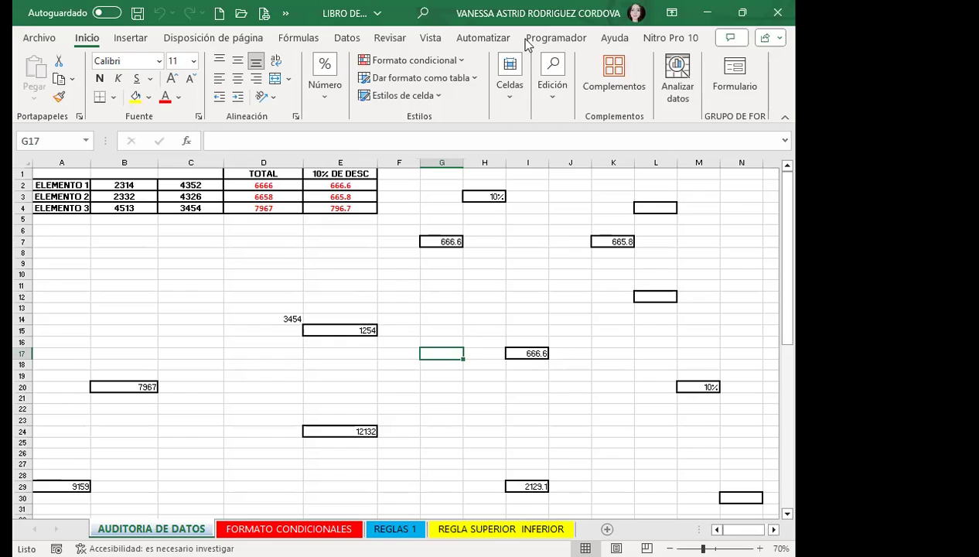
{"action": "left_click", "coordinate": [299, 41]}
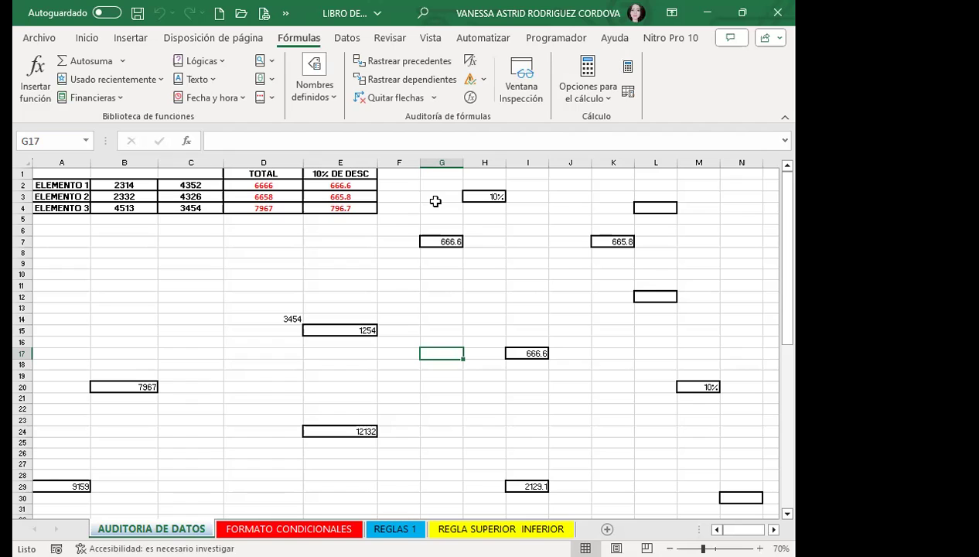
Select cell D2 to inspect its TOTAL formula =SUMA(B2:C2), then go to Vista
{"action": "key", "text": "alt+c"}
{"action": "left_click", "coordinate": [245, 225]}
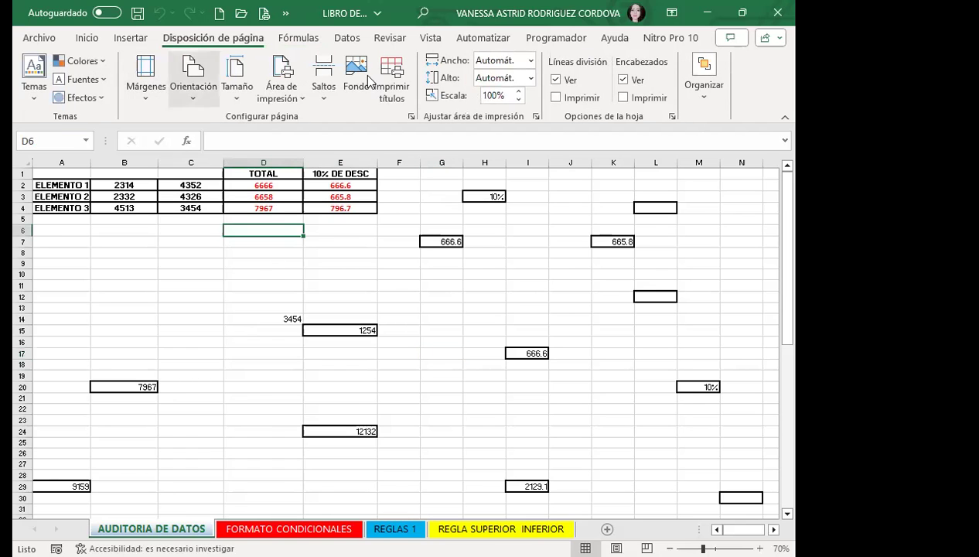
{"action": "left_click", "coordinate": [298, 37]}
{"action": "left_click", "coordinate": [252, 186]}
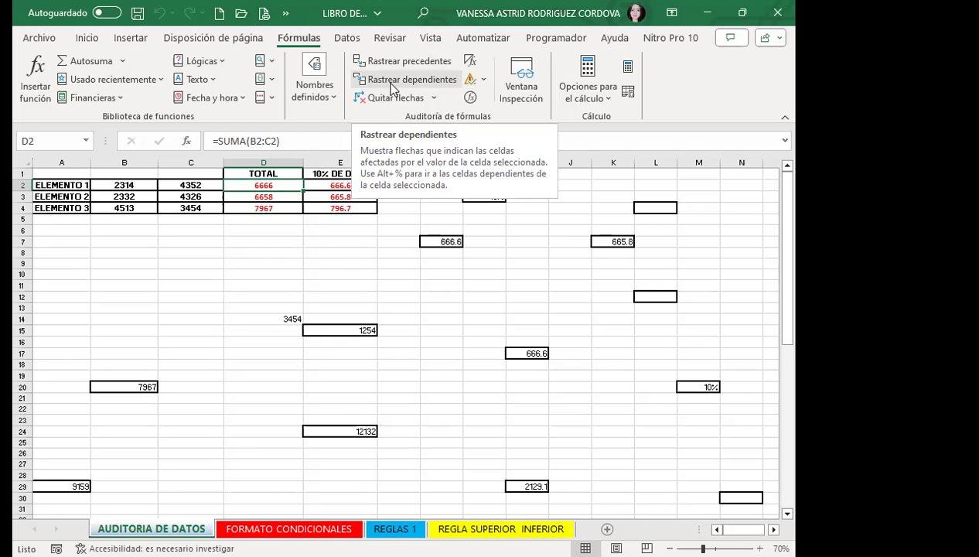
{"action": "left_click", "coordinate": [298, 229]}
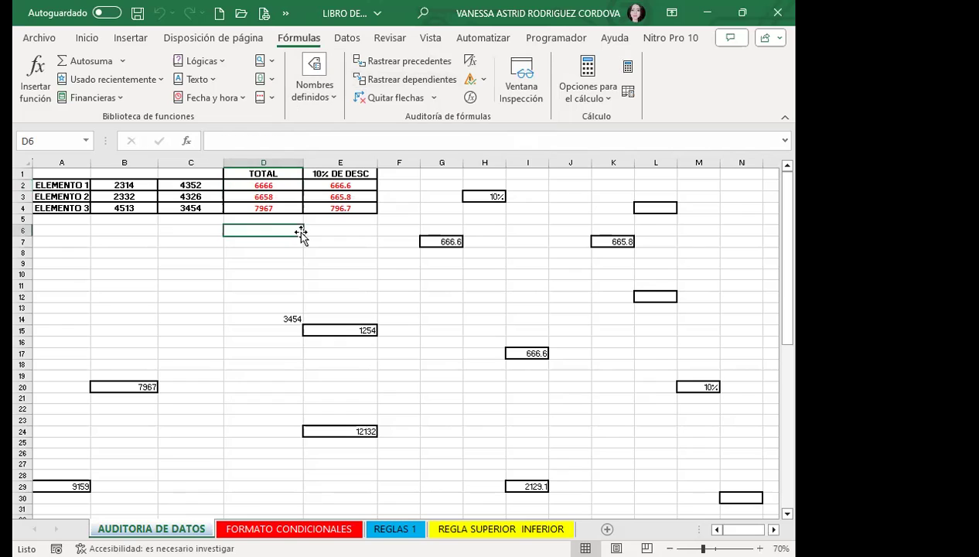
{"action": "left_click", "coordinate": [287, 185]}
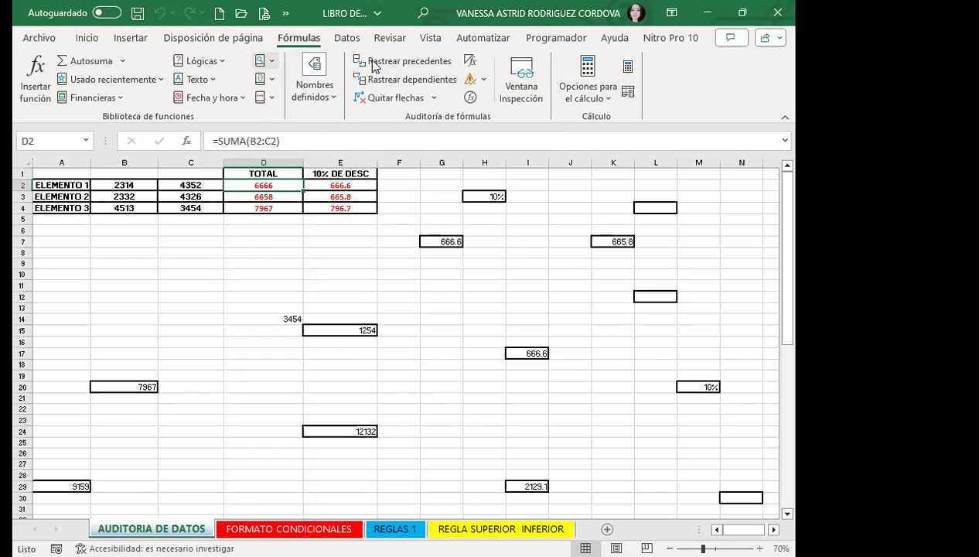
{"action": "left_click", "coordinate": [431, 38]}
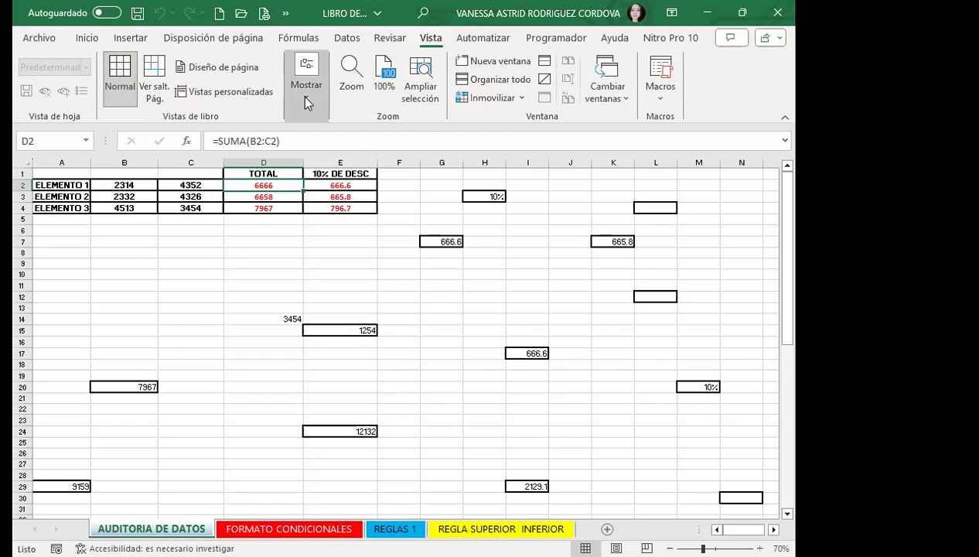
Hide the formula bar using the Mostrar options on the Vista tab
{"action": "left_click", "coordinate": [306, 85]}
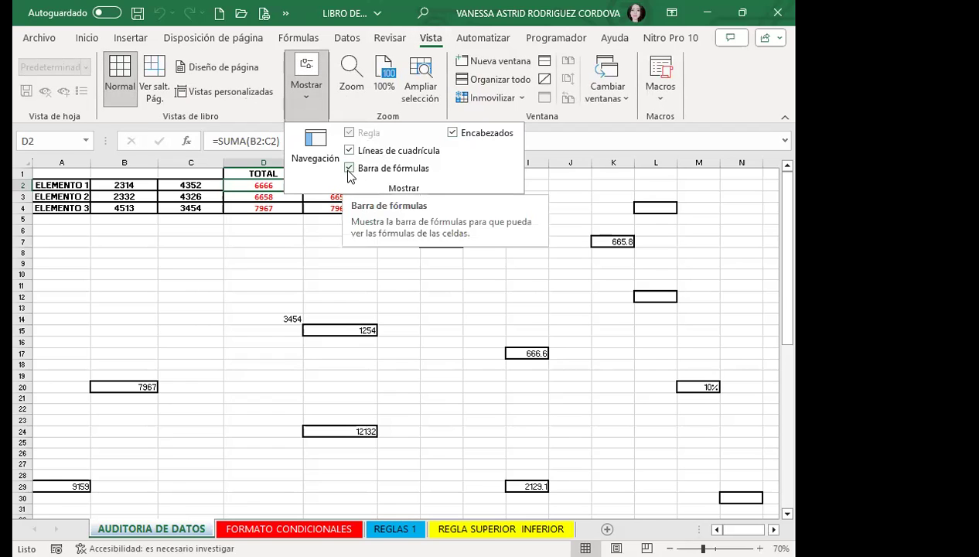
{"action": "left_click", "coordinate": [349, 168]}
{"action": "left_click", "coordinate": [231, 240]}
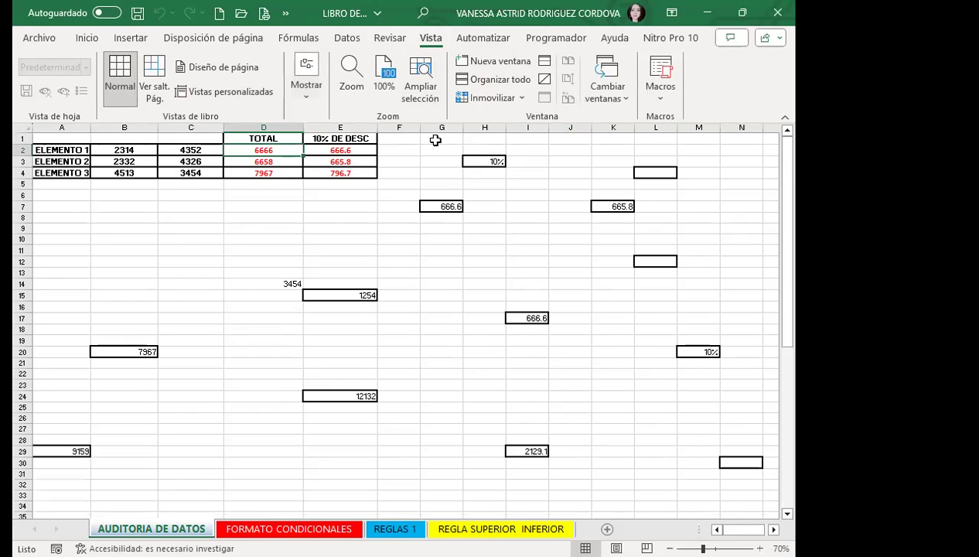
Open D2's =SUMA(B2:C2) directly in the cell, leave it unchanged, and reselect D2
{"action": "left_click", "coordinate": [299, 38]}
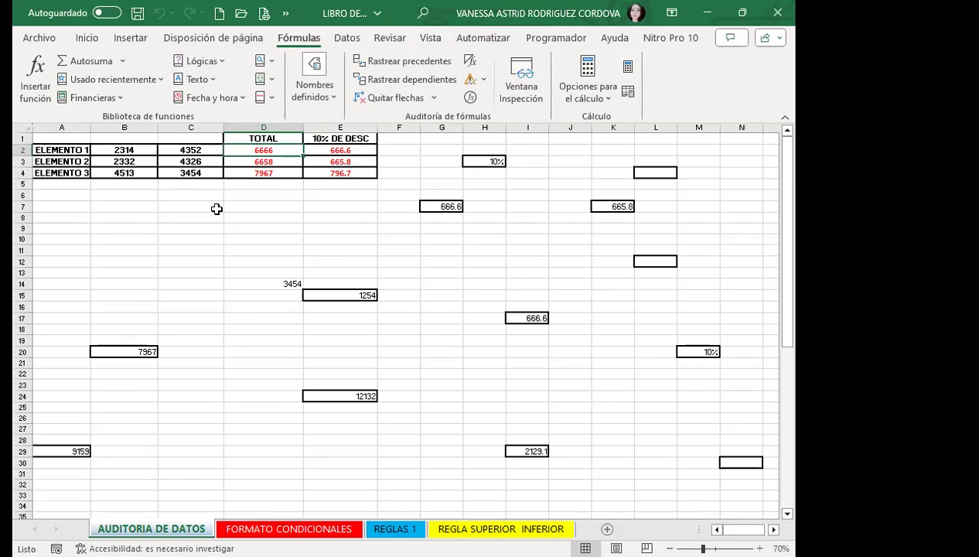
{"action": "double_click", "coordinate": [263, 150]}
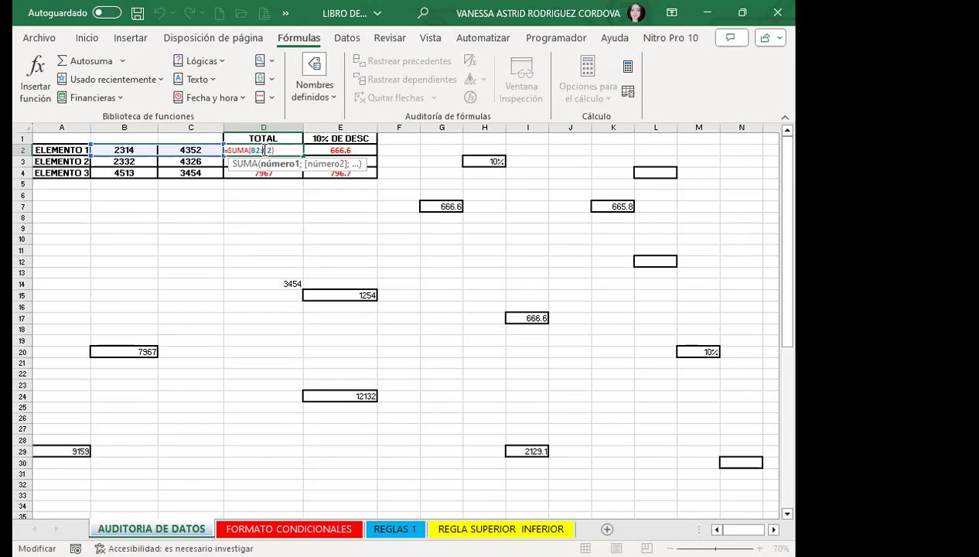
{"action": "key", "text": "Return"}
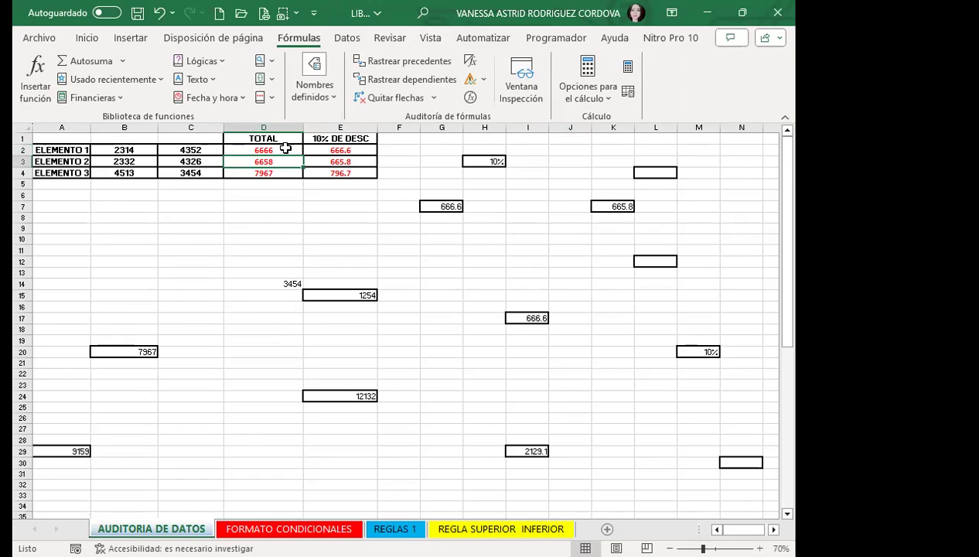
{"action": "left_click", "coordinate": [263, 149]}
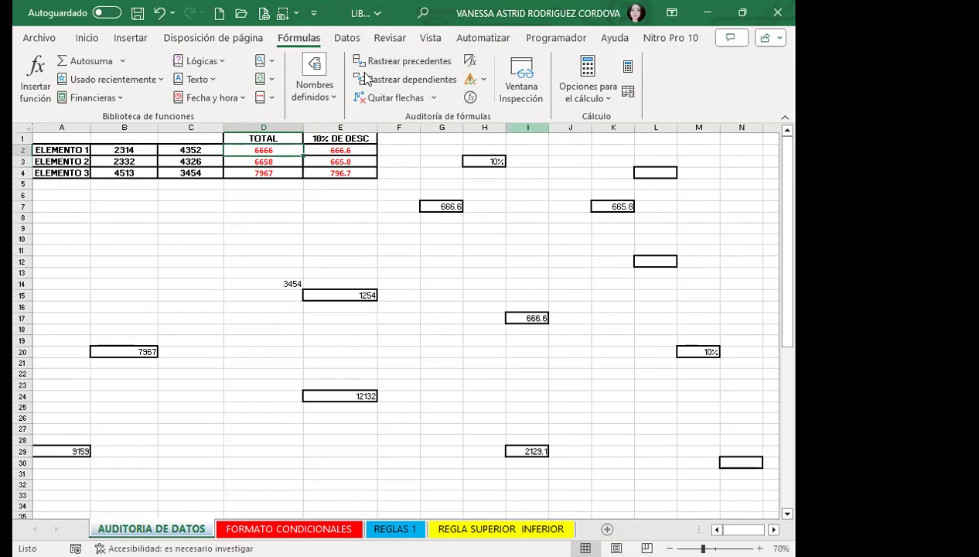
Trace D2's precedents B2 and C2, then select E15 and E24
{"action": "left_click", "coordinate": [415, 66]}
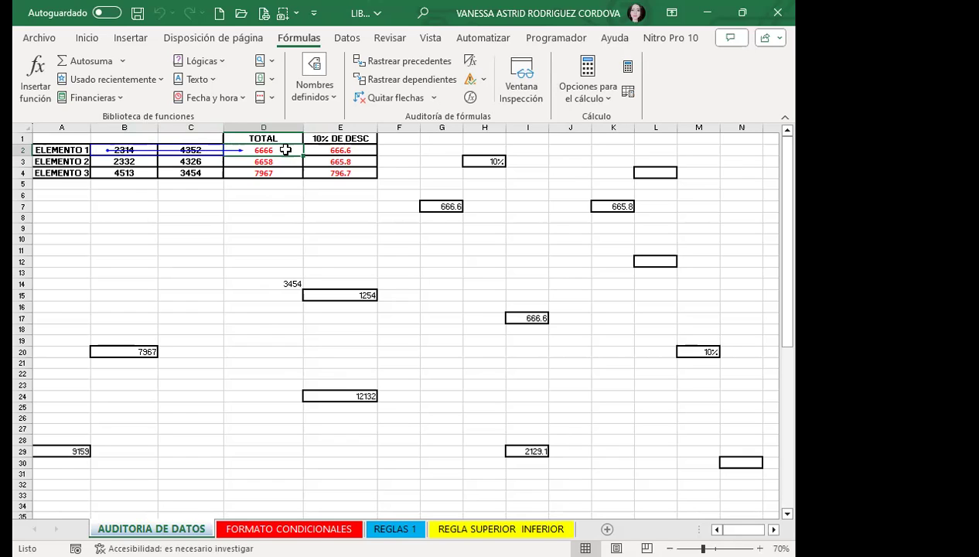
{"action": "left_click", "coordinate": [331, 300]}
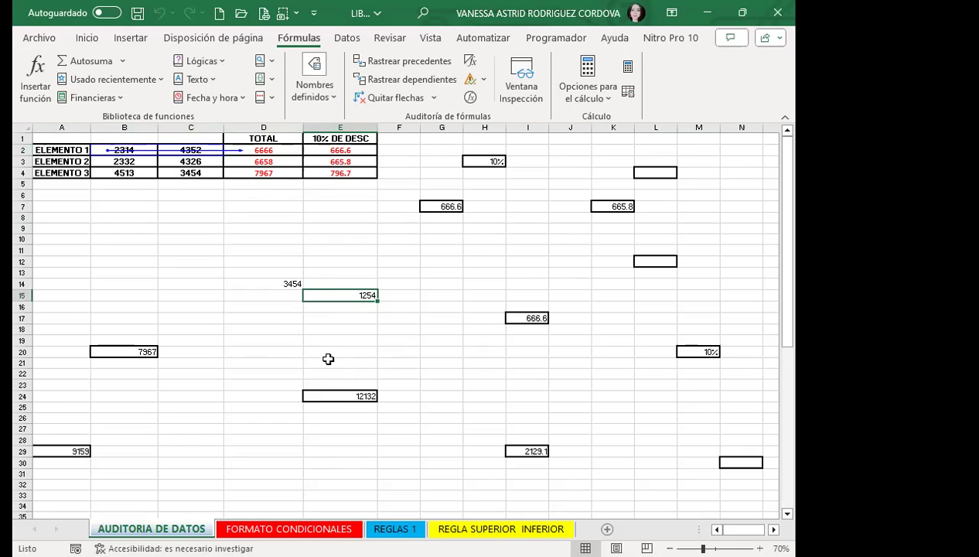
{"action": "left_click", "coordinate": [330, 396]}
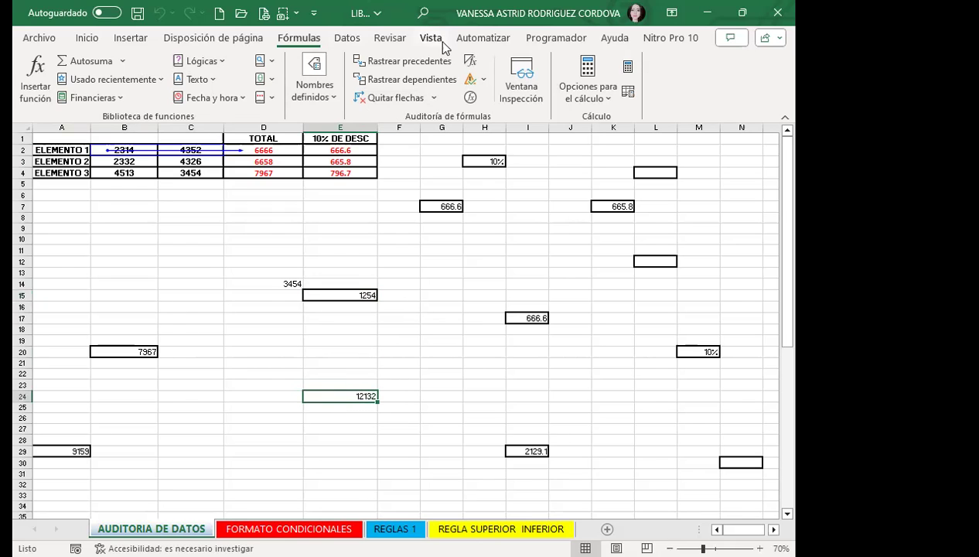
Trace E24's precedents C2:C4, then check G8 for dependents and find none
{"action": "left_click", "coordinate": [427, 65]}
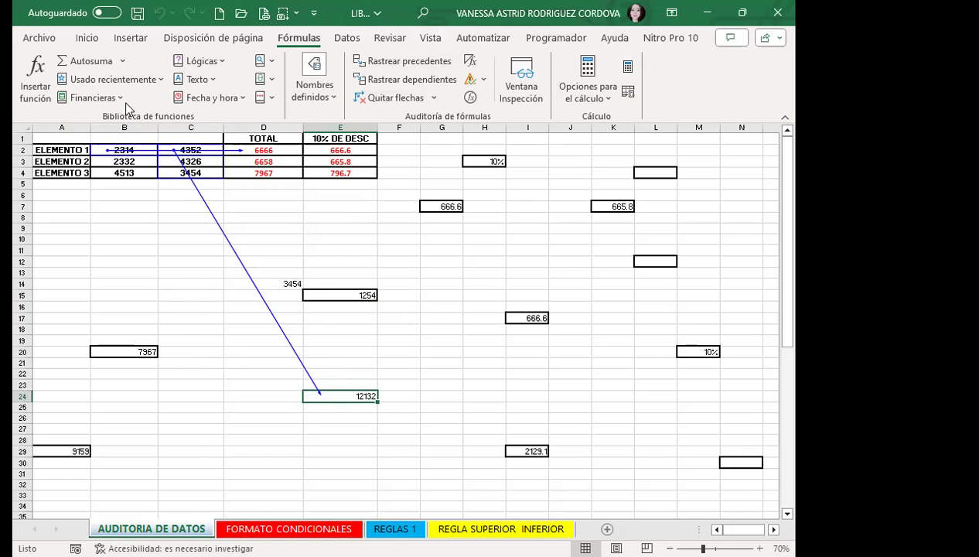
{"action": "left_click", "coordinate": [430, 216]}
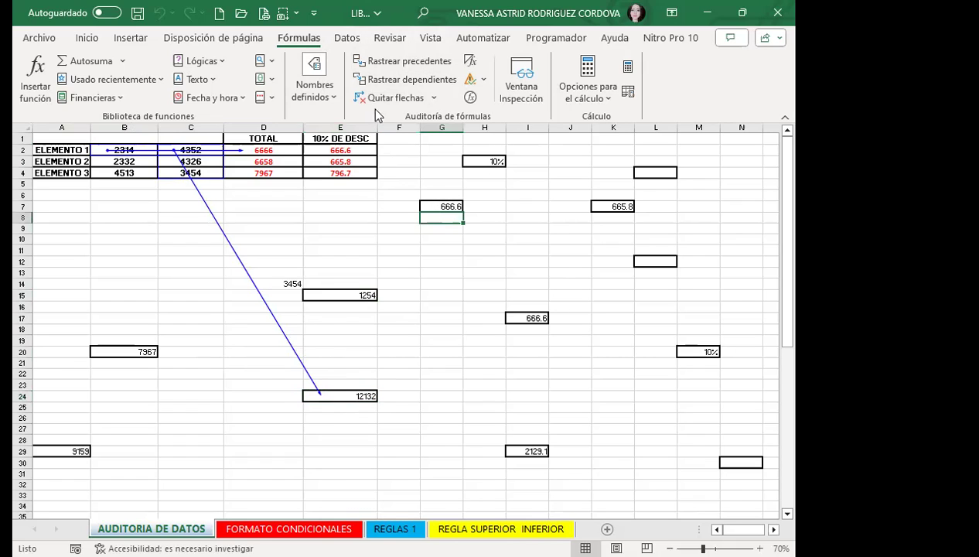
{"action": "left_click", "coordinate": [397, 79]}
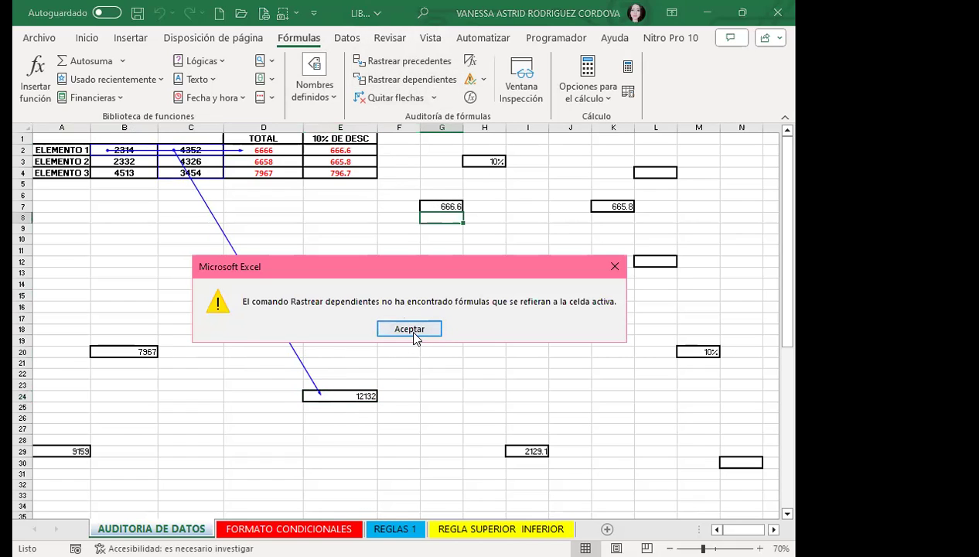
{"action": "left_click", "coordinate": [409, 328]}
Confirm G7 has no dependents, trace its precedents D2 and H3, then select B20
{"action": "left_click", "coordinate": [435, 207]}
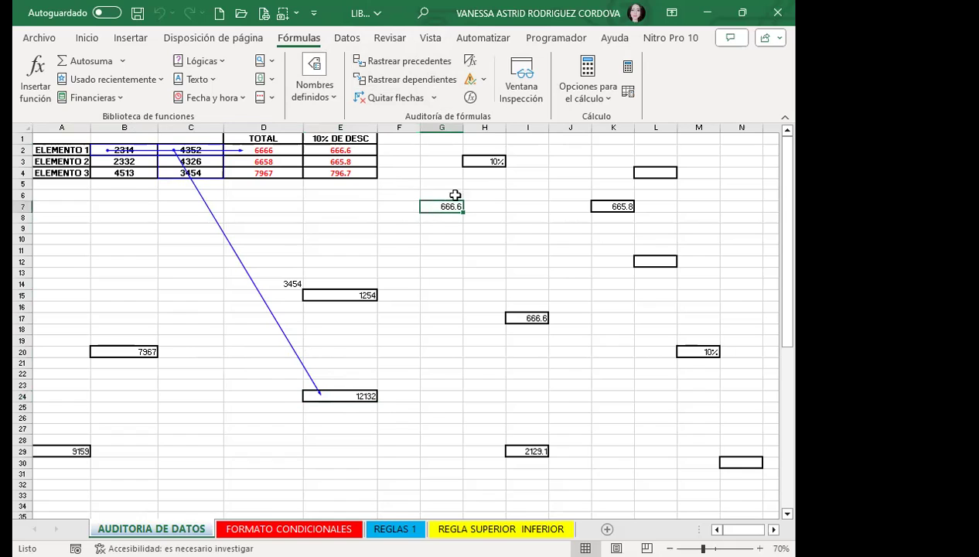
{"action": "left_click", "coordinate": [402, 82]}
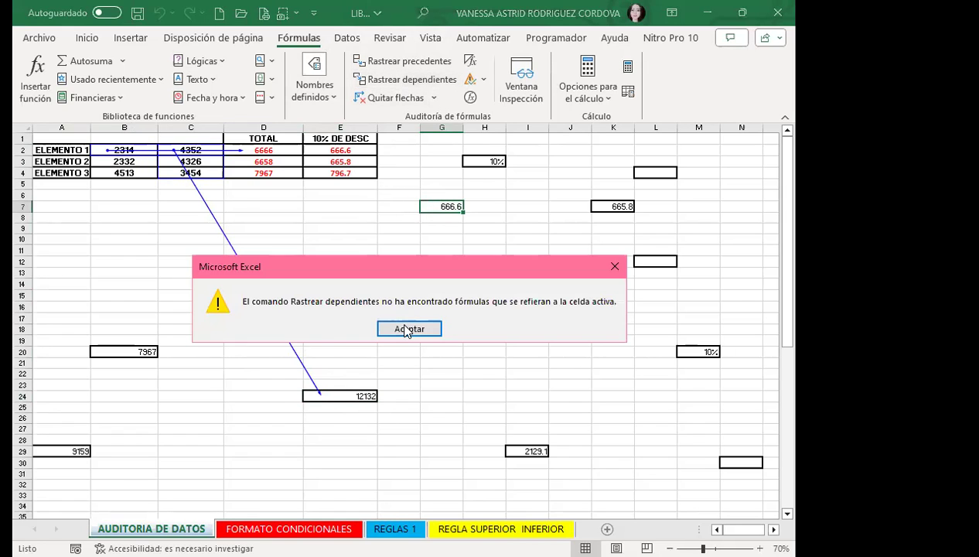
{"action": "left_click", "coordinate": [403, 329]}
{"action": "left_click", "coordinate": [406, 62]}
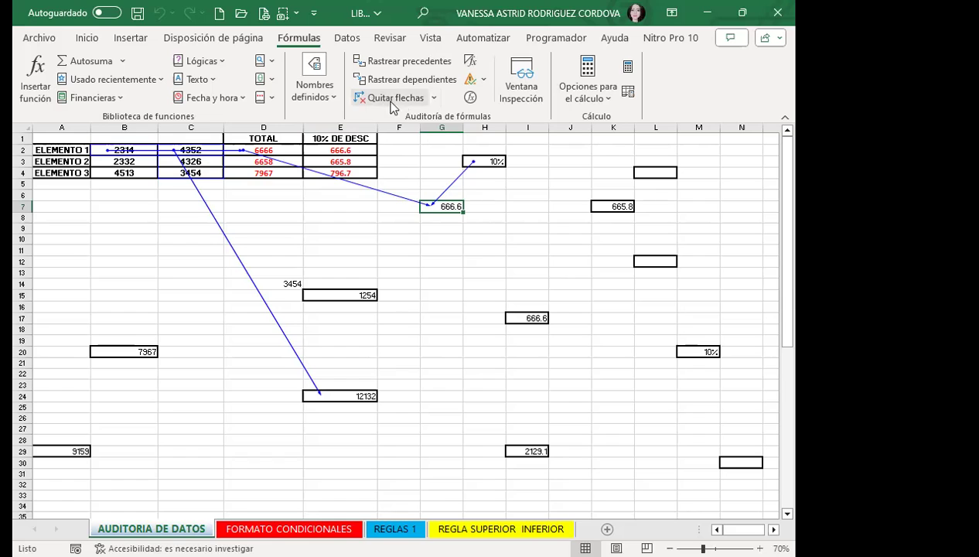
{"action": "left_click", "coordinate": [144, 350]}
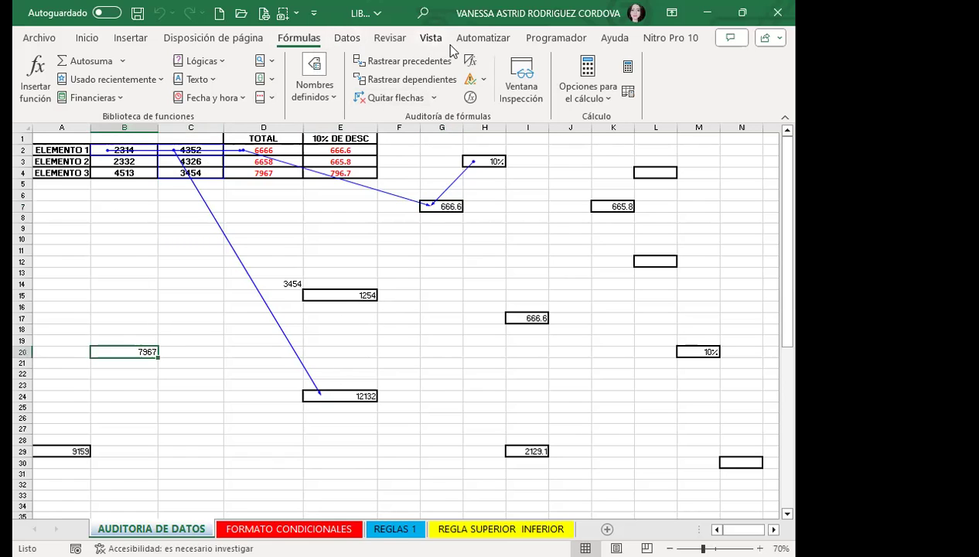
Re-enable the formula bar under Vista > Mostrar so B20's =D4 shows, then return to Fórmulas
{"action": "left_click", "coordinate": [430, 39]}
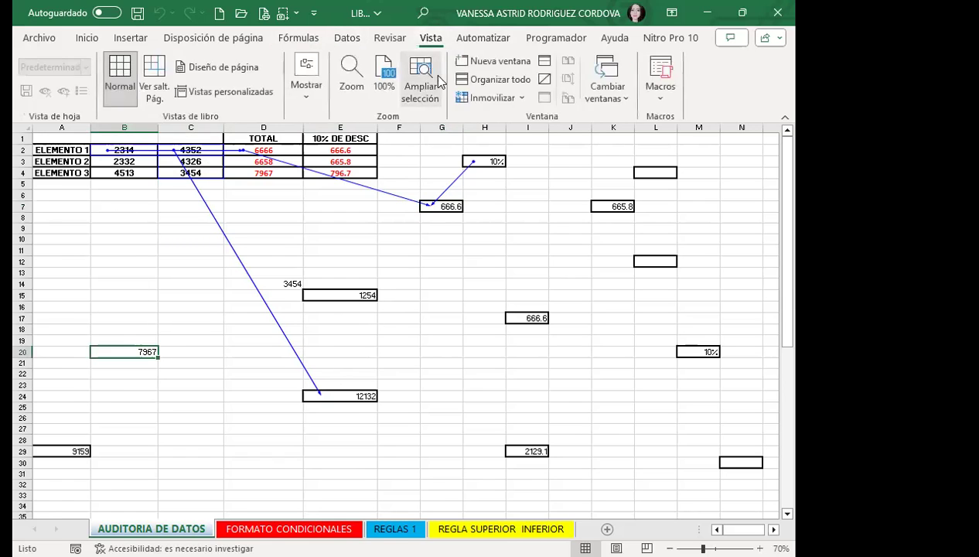
{"action": "left_click", "coordinate": [311, 99]}
{"action": "left_click", "coordinate": [349, 168]}
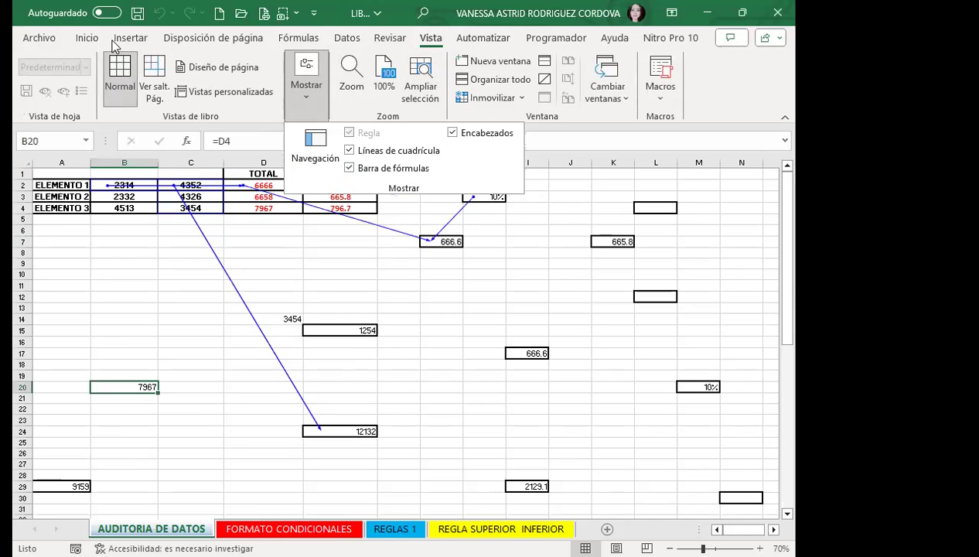
{"action": "left_click", "coordinate": [86, 39]}
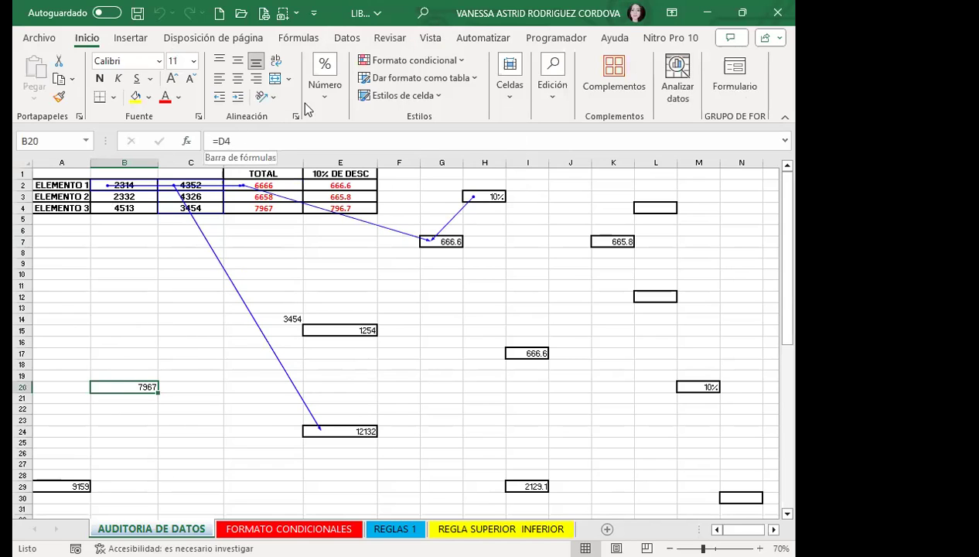
{"action": "left_click", "coordinate": [298, 39]}
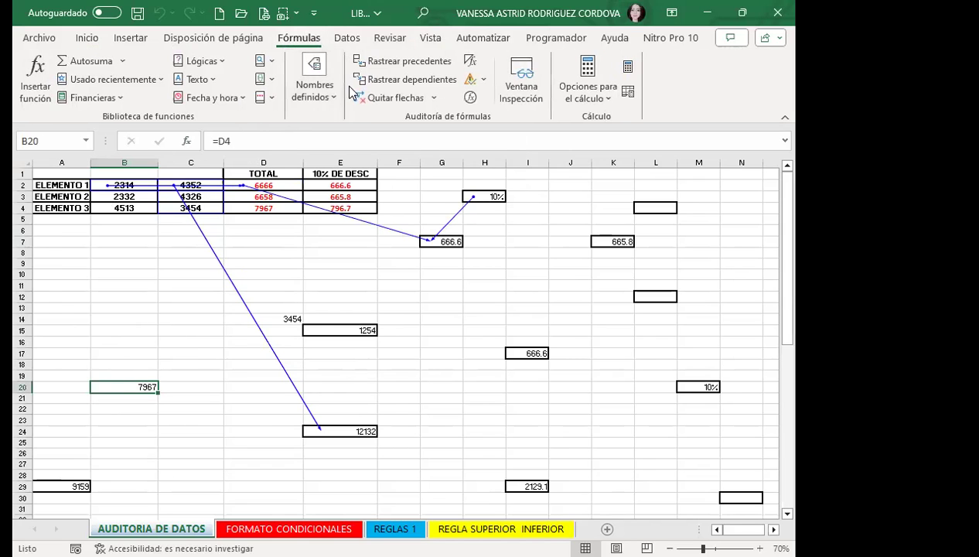
Trace the precedents of B20 and I17, then select K7 to inspect it
{"action": "left_click", "coordinate": [395, 62]}
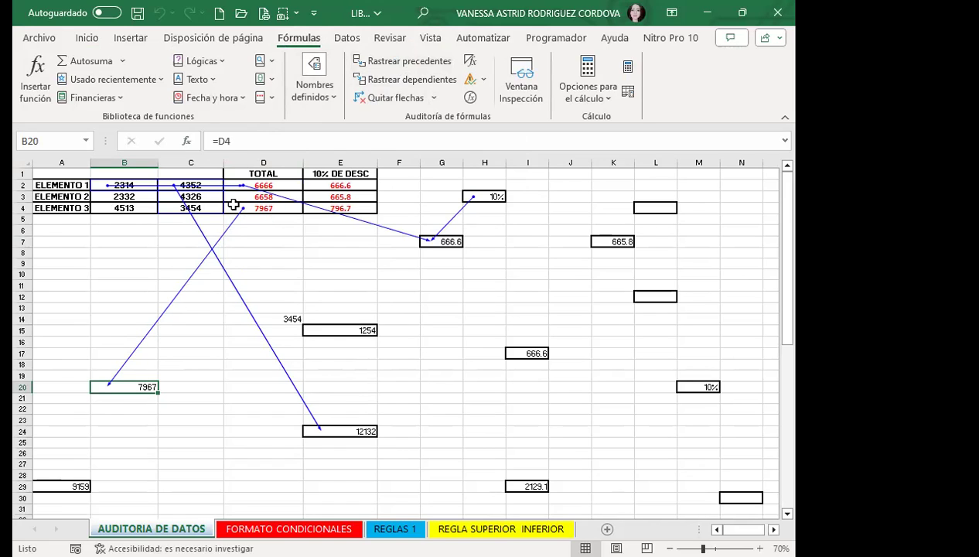
{"action": "left_click", "coordinate": [539, 353]}
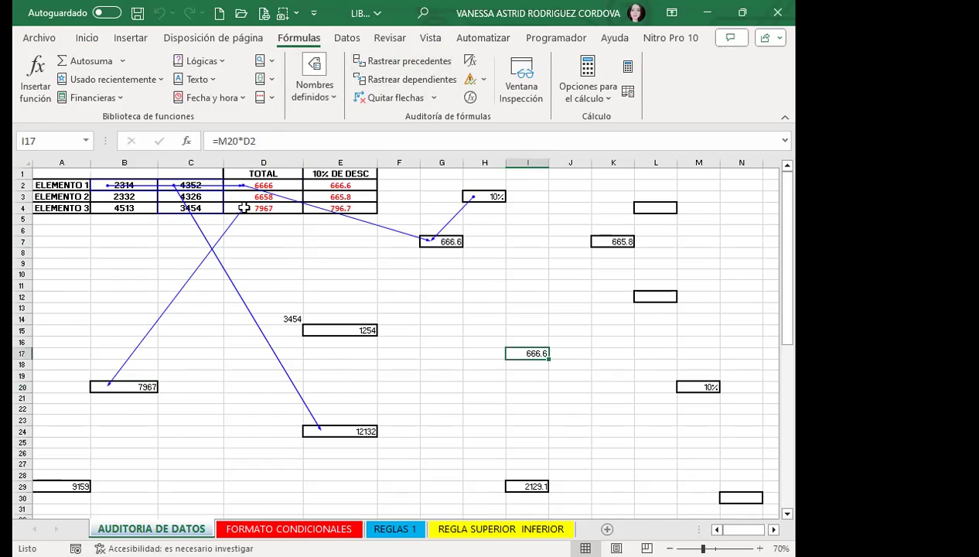
{"action": "left_click", "coordinate": [395, 61]}
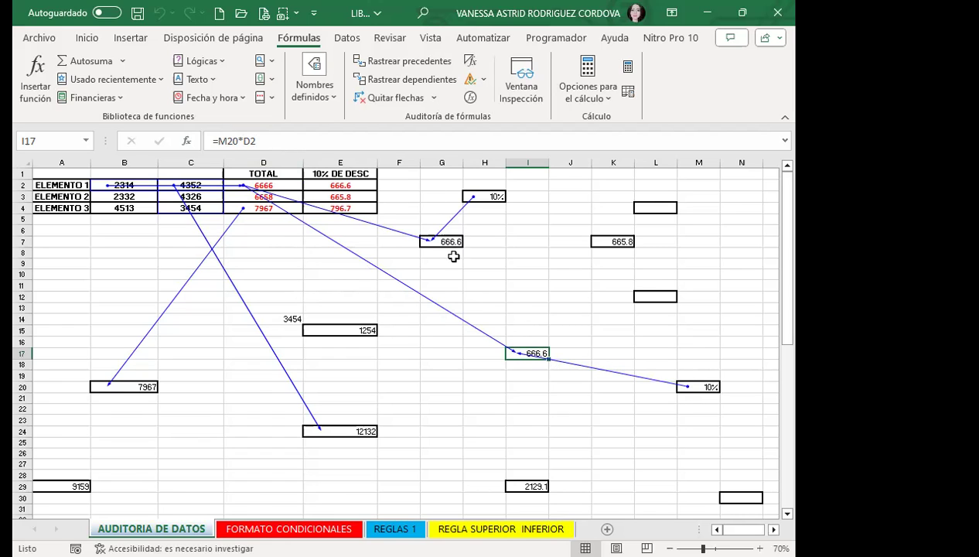
{"action": "left_click", "coordinate": [613, 242]}
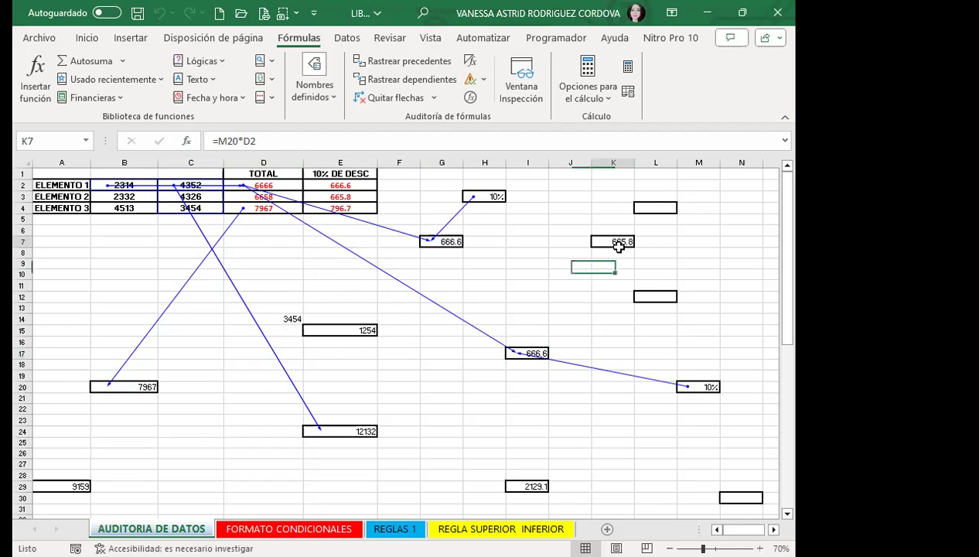
Check E15 for precedents and dependents, dismissing both 'none found' messages
{"action": "left_click", "coordinate": [343, 331]}
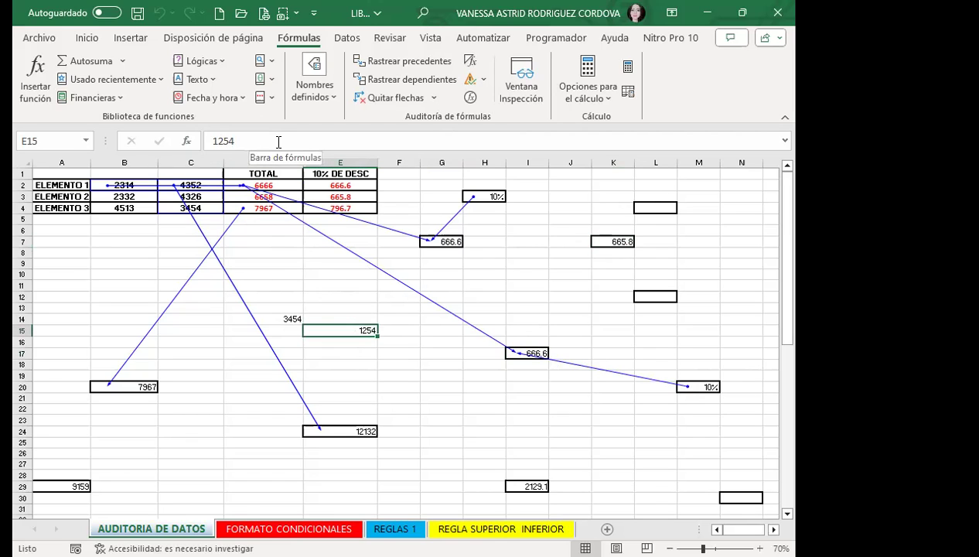
{"action": "left_click", "coordinate": [428, 62]}
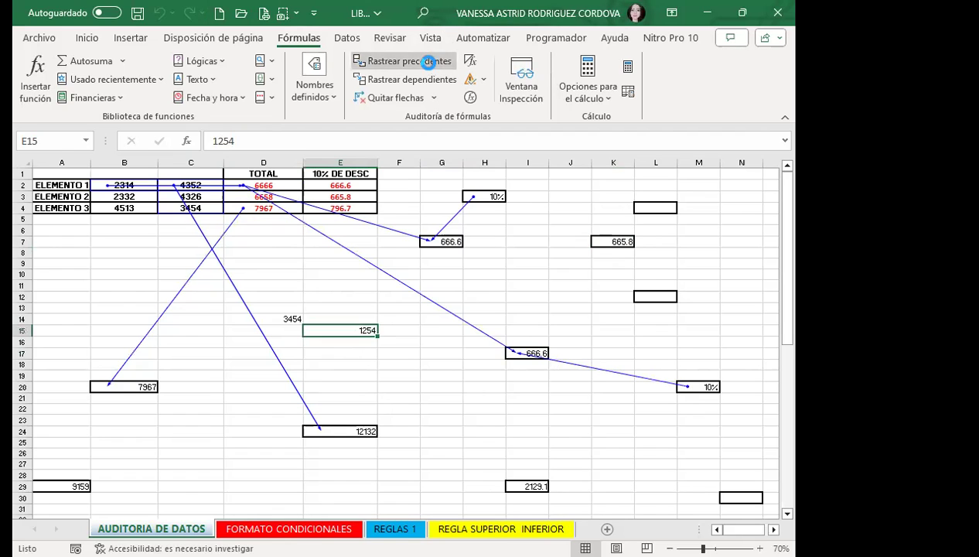
{"action": "left_click", "coordinate": [642, 262]}
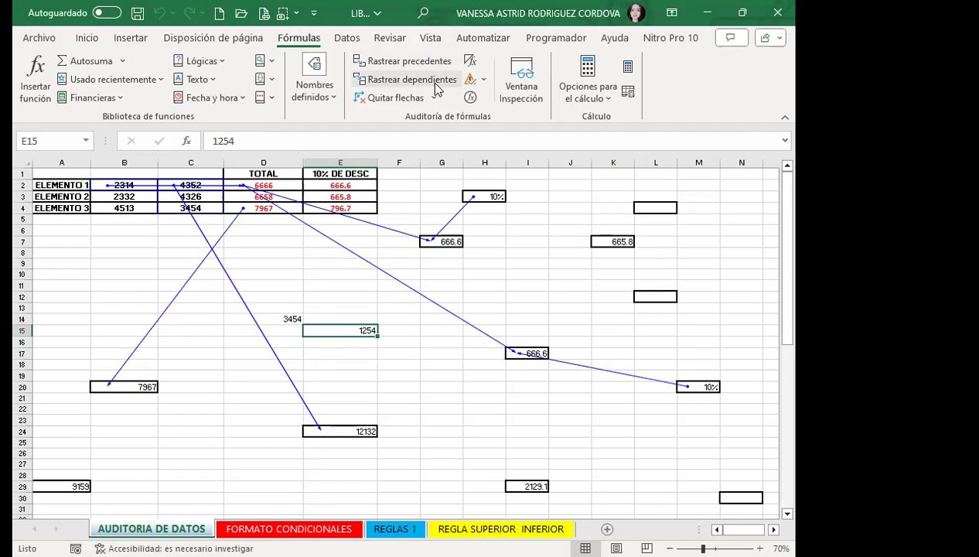
{"action": "left_click", "coordinate": [435, 84]}
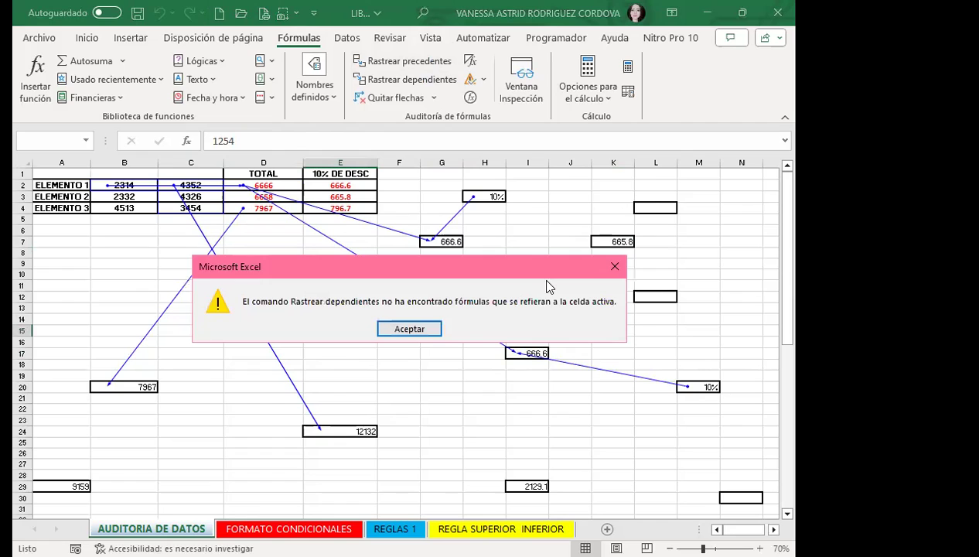
{"action": "left_click", "coordinate": [616, 268]}
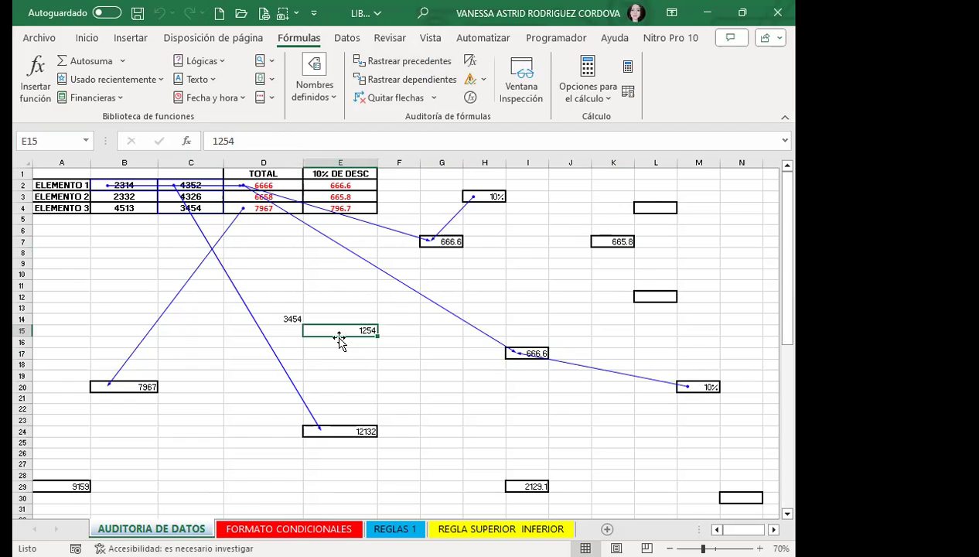
Trace the arrow from C4 into D14, then remove all trace arrows
{"action": "left_click", "coordinate": [266, 318]}
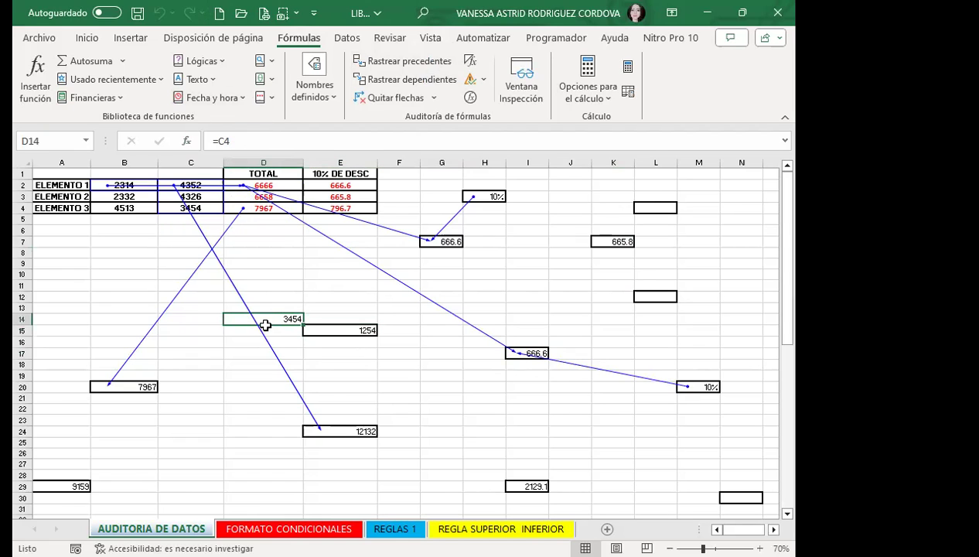
{"action": "left_click", "coordinate": [401, 61]}
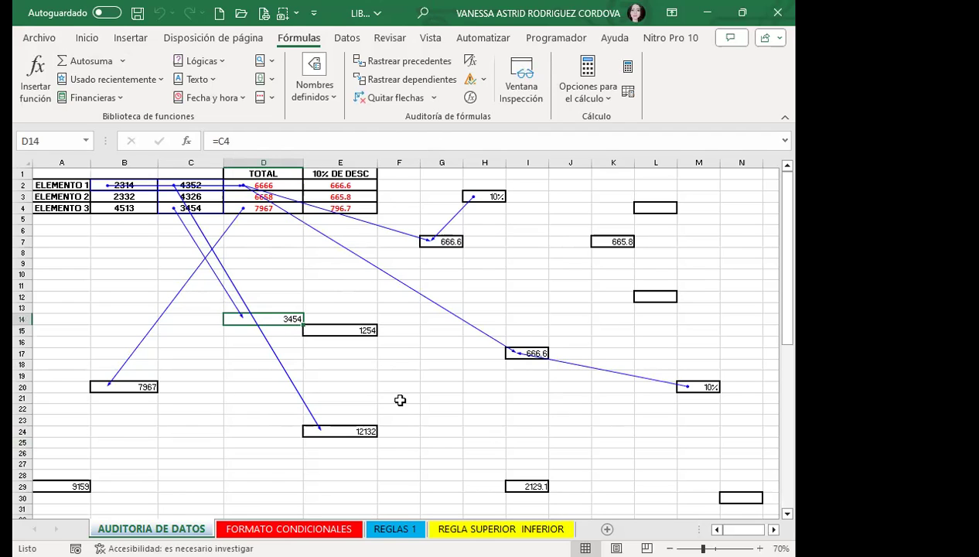
{"action": "left_click", "coordinate": [371, 99]}
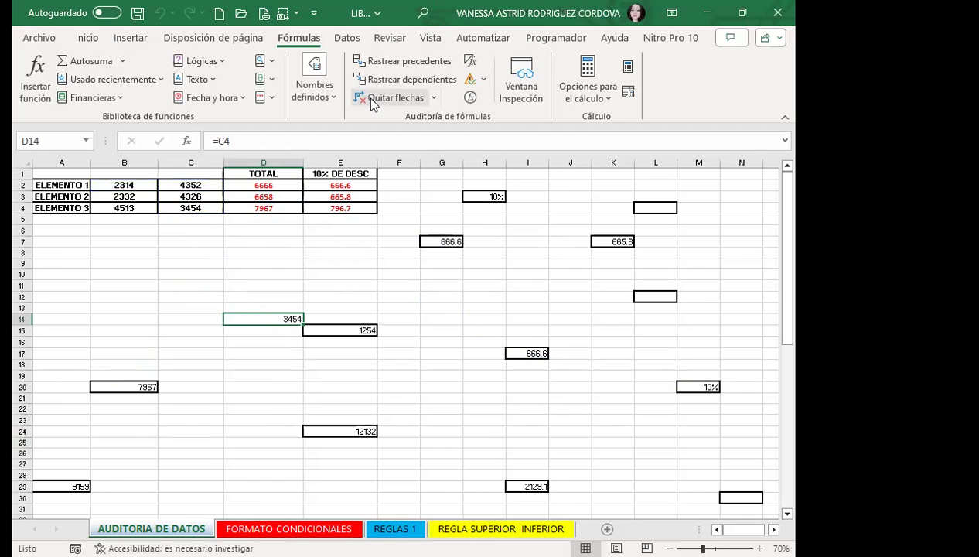
Trace G7's precedents D2 and H3, then D2's dependents E2, G7 and I17
{"action": "left_click", "coordinate": [444, 240]}
{"action": "left_click", "coordinate": [401, 60]}
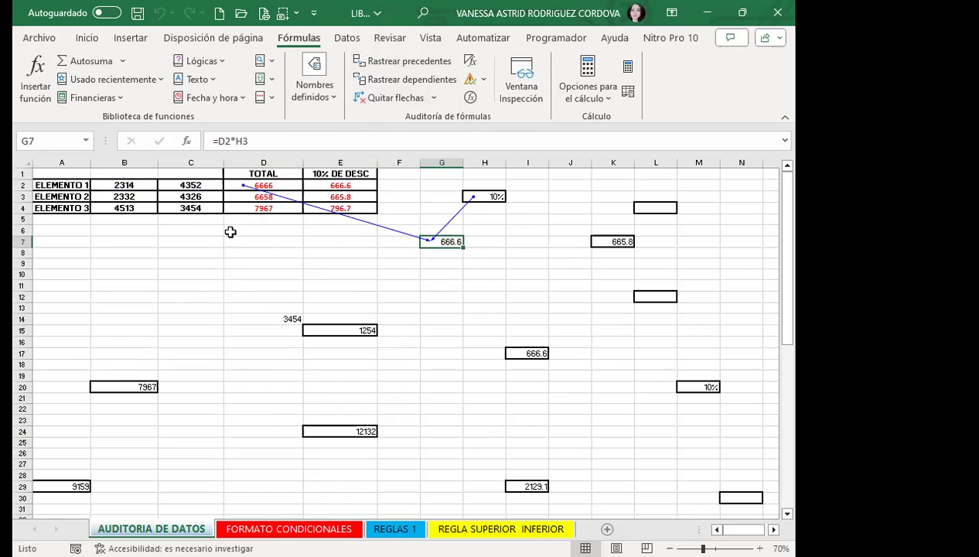
{"action": "left_click", "coordinate": [287, 187]}
{"action": "left_click", "coordinate": [383, 80]}
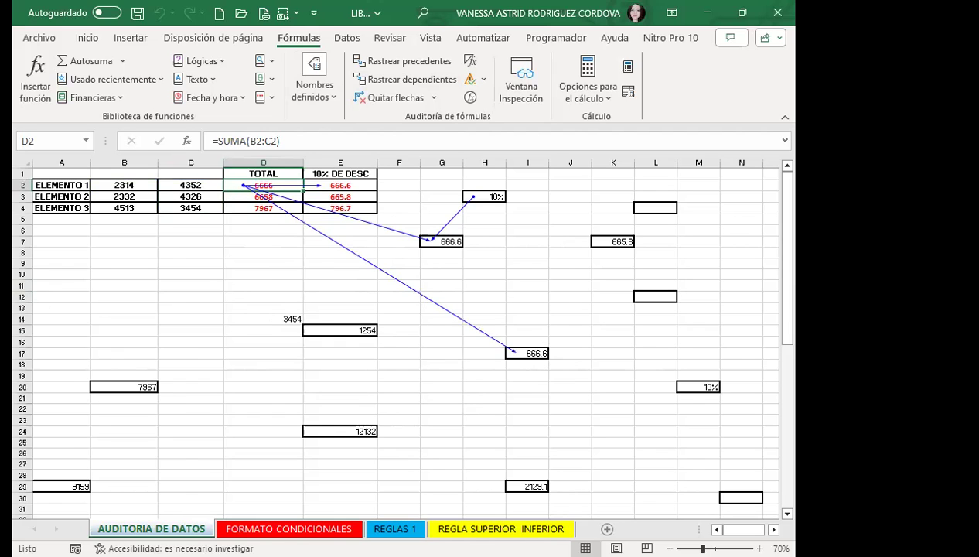
Switch to the FORMATO CONDICIONALES sheet, select an ENTRE 10 Y 40 value, and browse Formato condicional
{"action": "key", "text": "ctrl+Page_Down"}
{"action": "scroll", "coordinate": [178, 404], "scroll_direction": "up", "scroll_amount": 1}
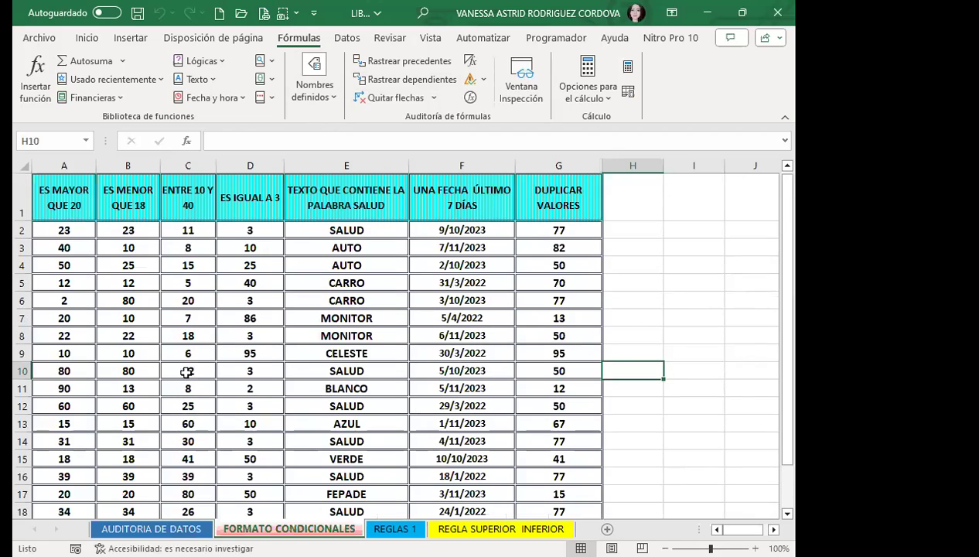
{"action": "left_click", "coordinate": [174, 315]}
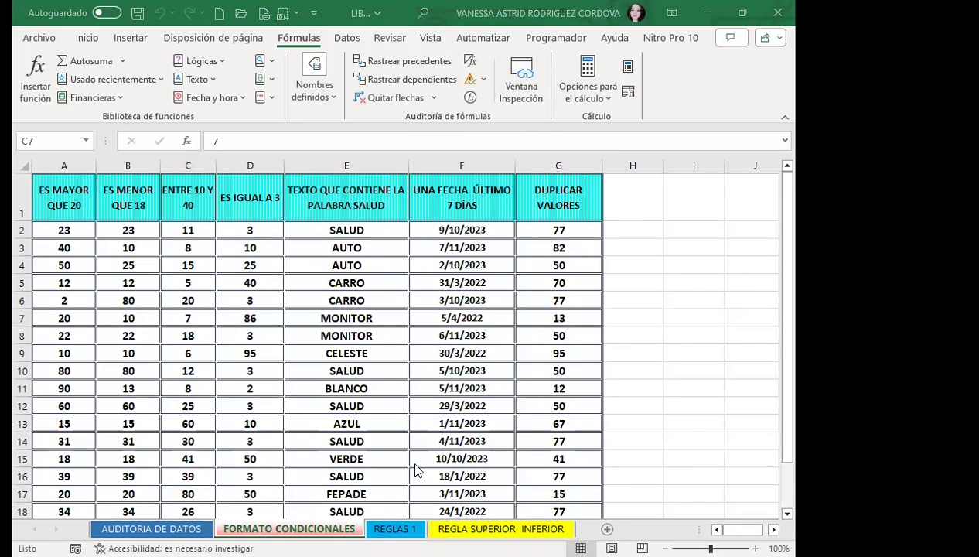
{"action": "left_click", "coordinate": [87, 39]}
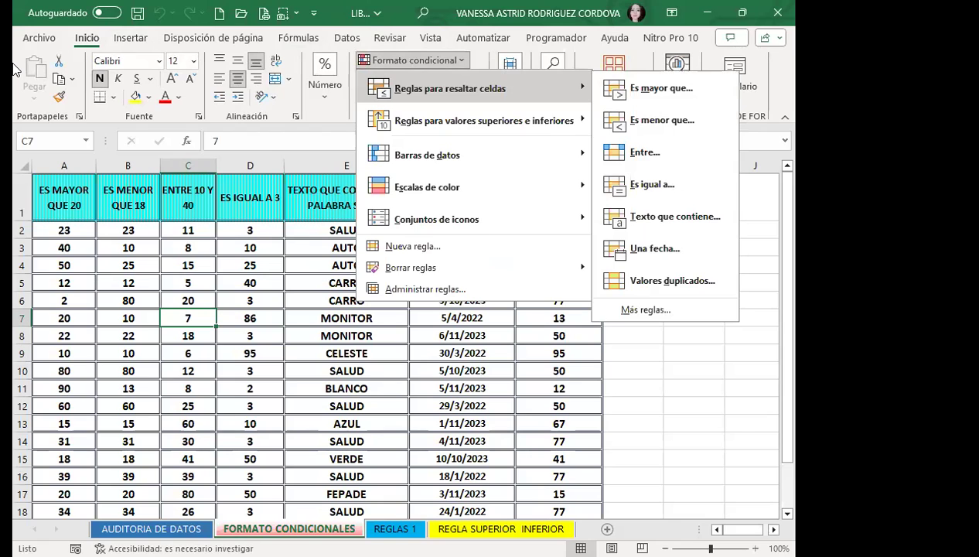
{"action": "left_click", "coordinate": [222, 371]}
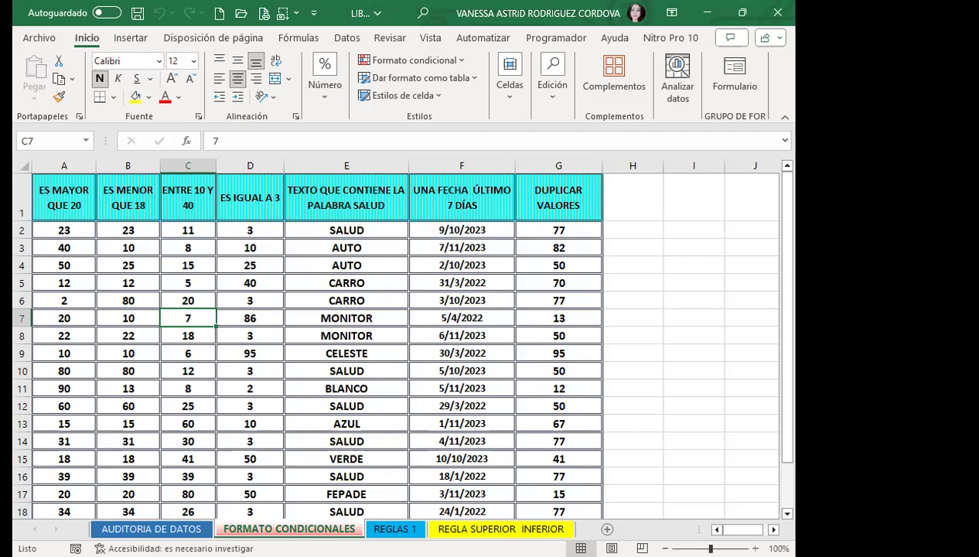
{"action": "left_click", "coordinate": [56, 205]}
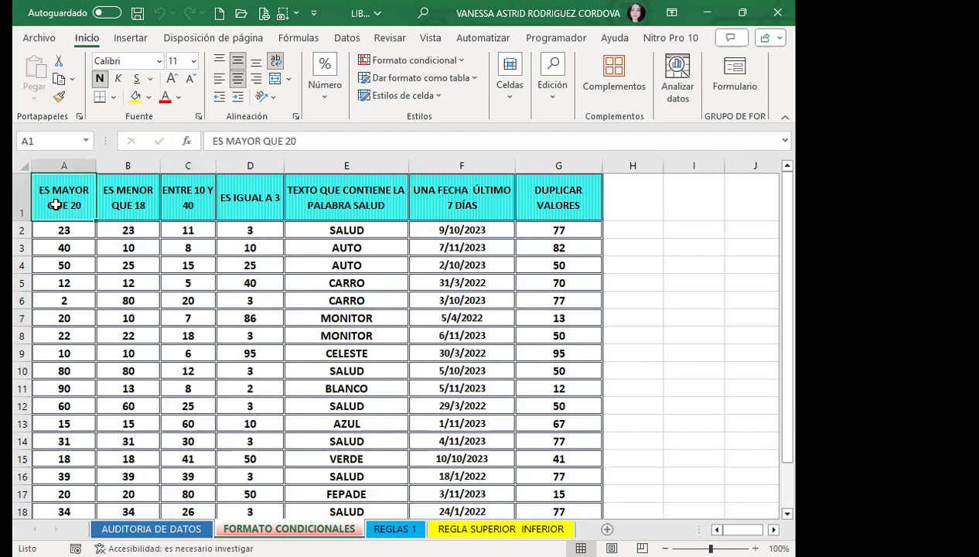
{"action": "left_click", "coordinate": [139, 205]}
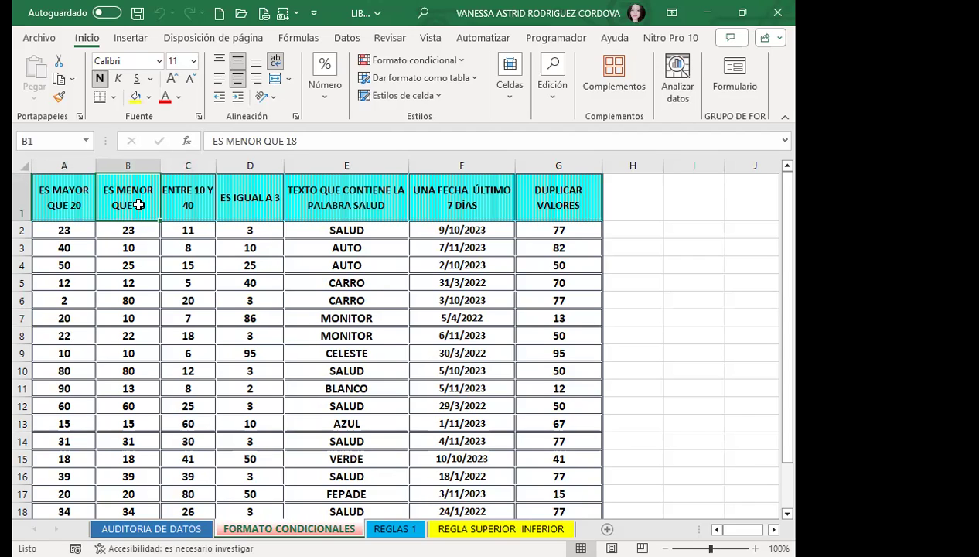
{"action": "left_click", "coordinate": [200, 212]}
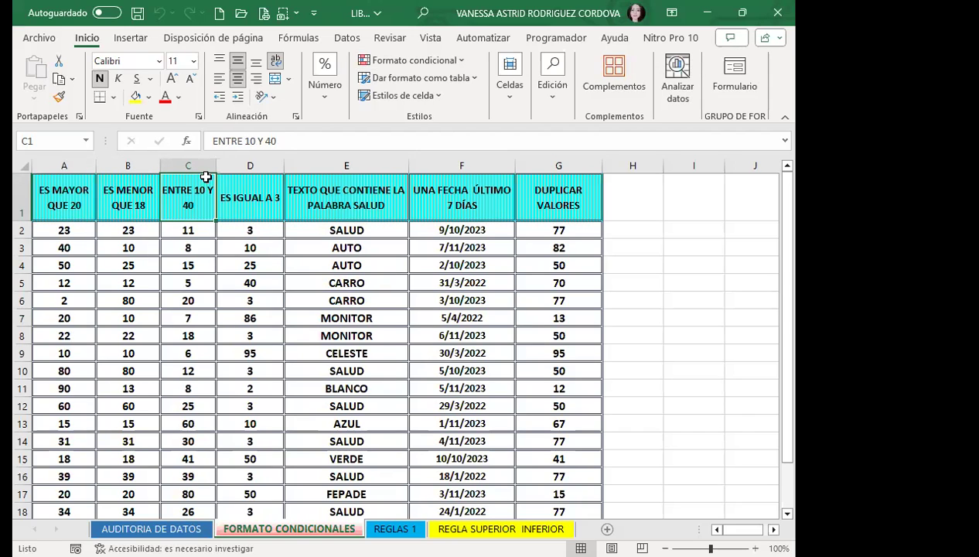
{"action": "left_click", "coordinate": [238, 209]}
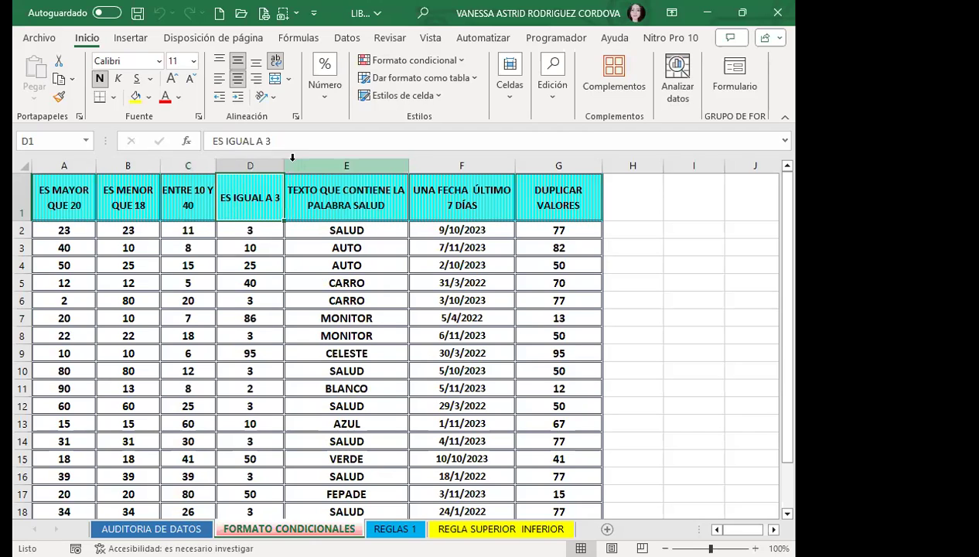
{"action": "left_click", "coordinate": [341, 206]}
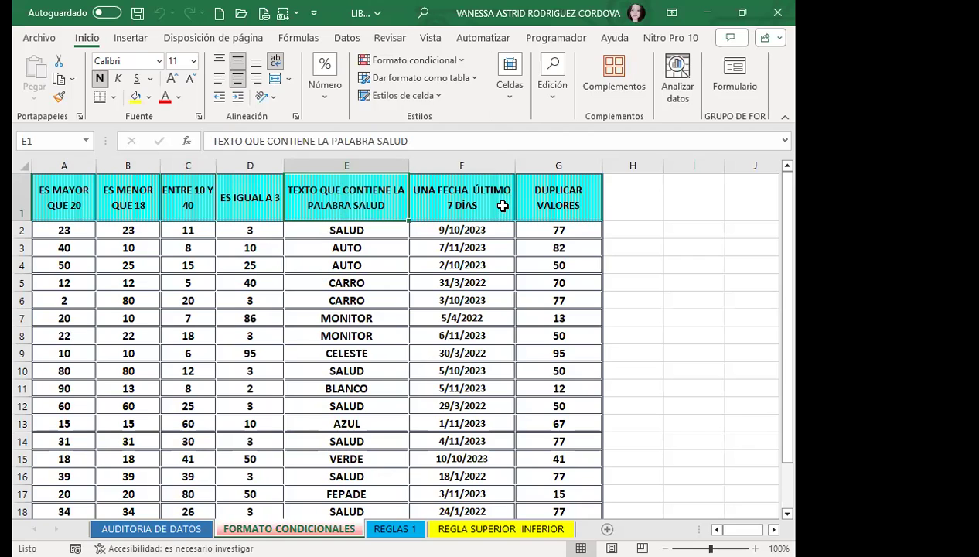
{"action": "left_click", "coordinate": [498, 205]}
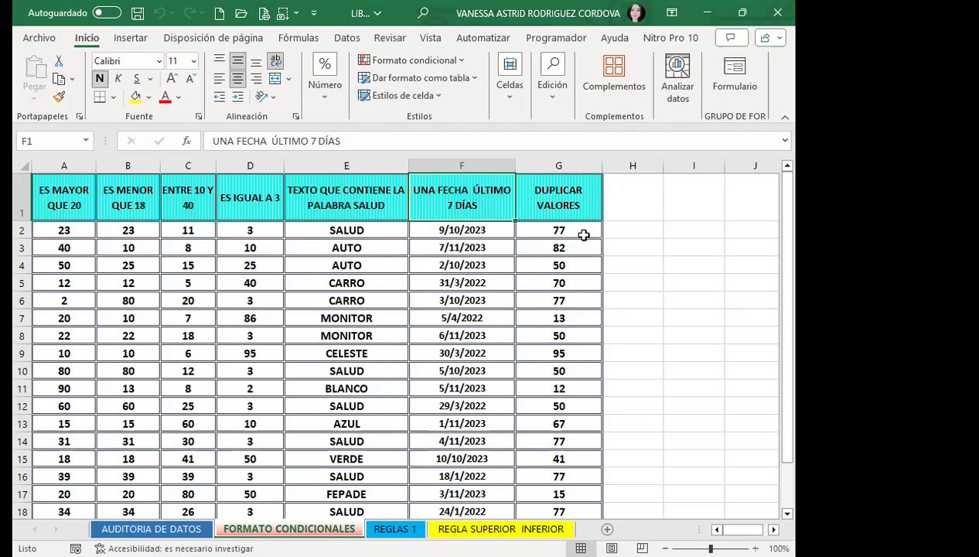
Select A2:A20, the ES MAYOR QUE 20 values ranging from 2 to 90
{"action": "left_click", "coordinate": [74, 244]}
{"action": "left_click_drag", "start_coordinate": [81, 231], "coordinate": [61, 499]}
{"action": "scroll", "coordinate": [61, 190], "scroll_direction": "up", "scroll_amount": 1}
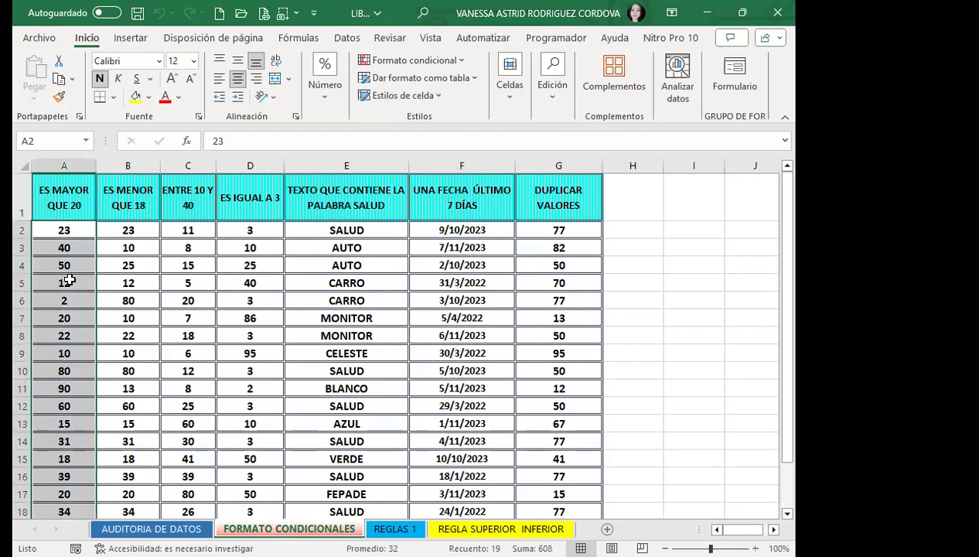
{"action": "scroll", "coordinate": [66, 387], "scroll_direction": "down", "scroll_amount": 3}
{"action": "scroll", "coordinate": [49, 232], "scroll_direction": "up", "scroll_amount": 3}
Start a Greater Than highlight rule on column A with threshold 20
{"action": "left_click", "coordinate": [414, 60]}
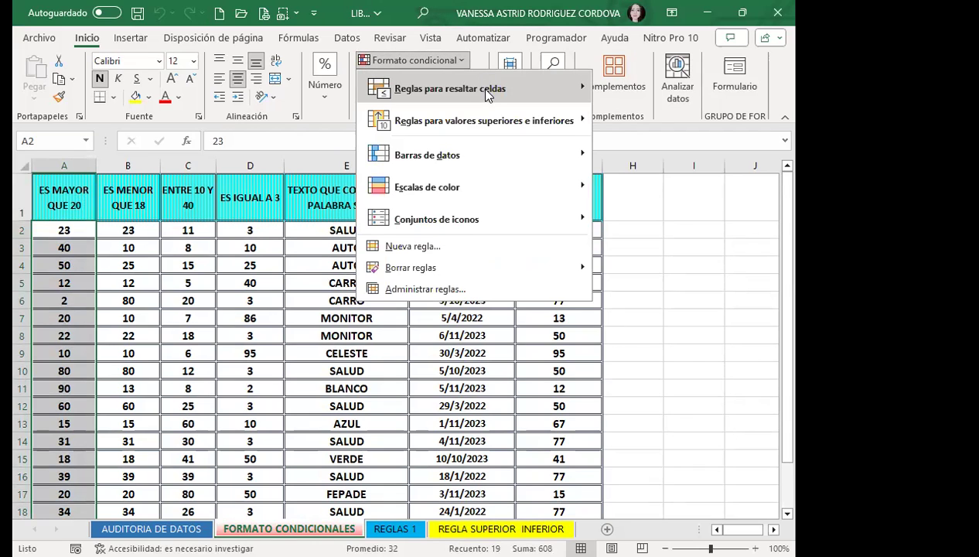
{"action": "mouse_move", "coordinate": [486, 94]}
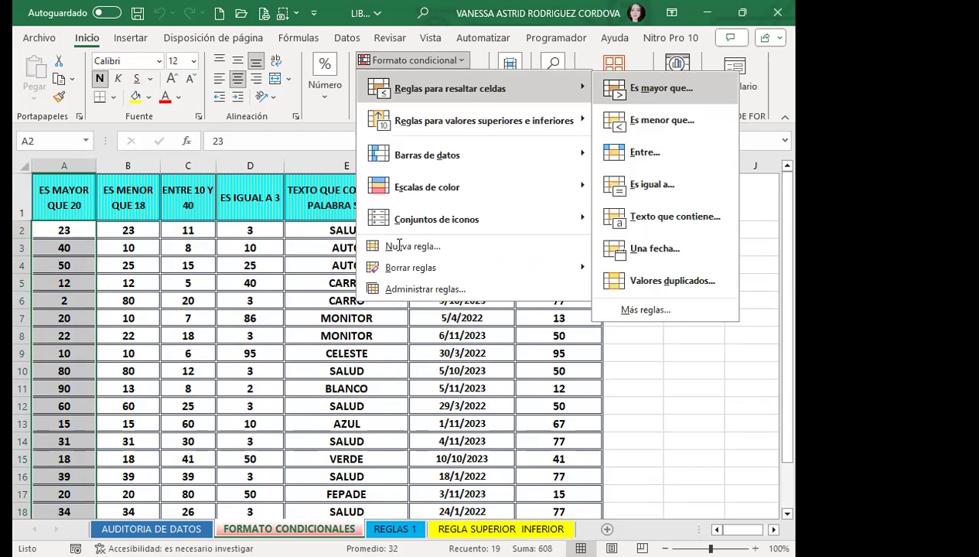
{"action": "left_click", "coordinate": [633, 93]}
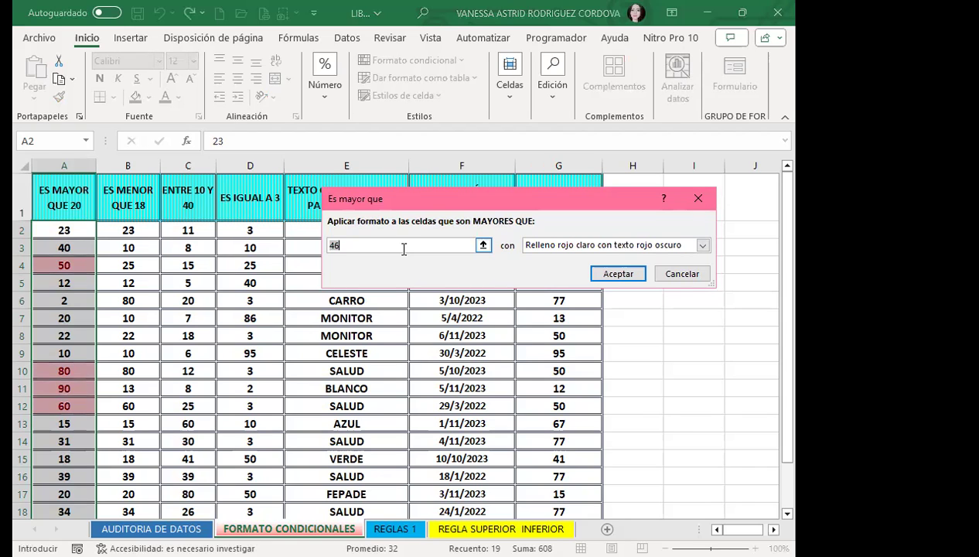
{"action": "type", "text": "20"}
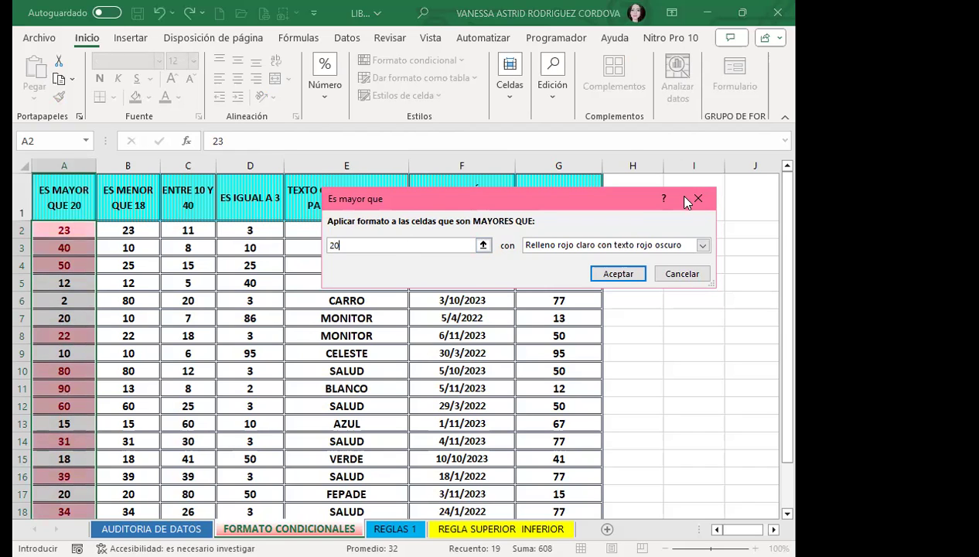
Preview the yellow, green and light red presets, then choose Custom Format
{"action": "left_click", "coordinate": [703, 245]}
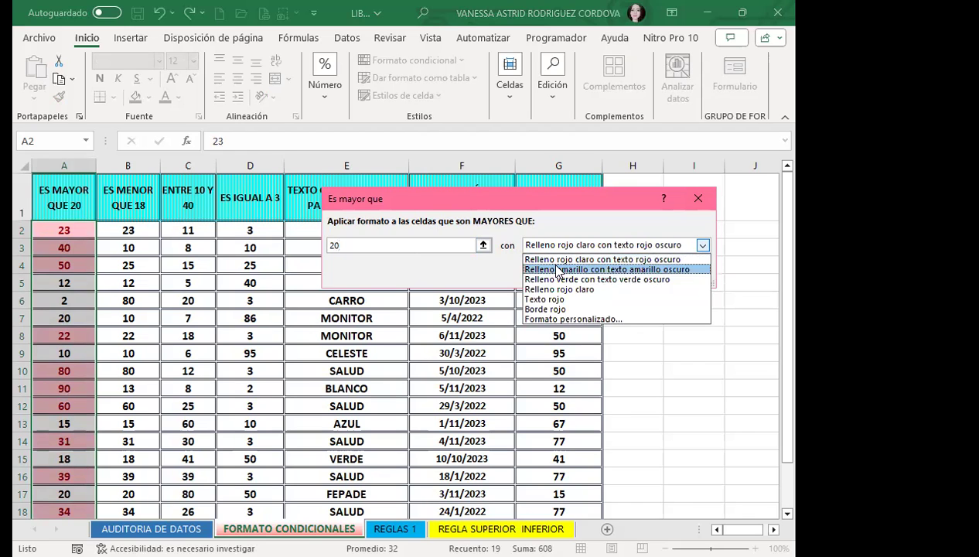
{"action": "left_click", "coordinate": [548, 270]}
{"action": "left_click", "coordinate": [703, 245]}
{"action": "left_click", "coordinate": [611, 279]}
{"action": "left_click", "coordinate": [703, 245]}
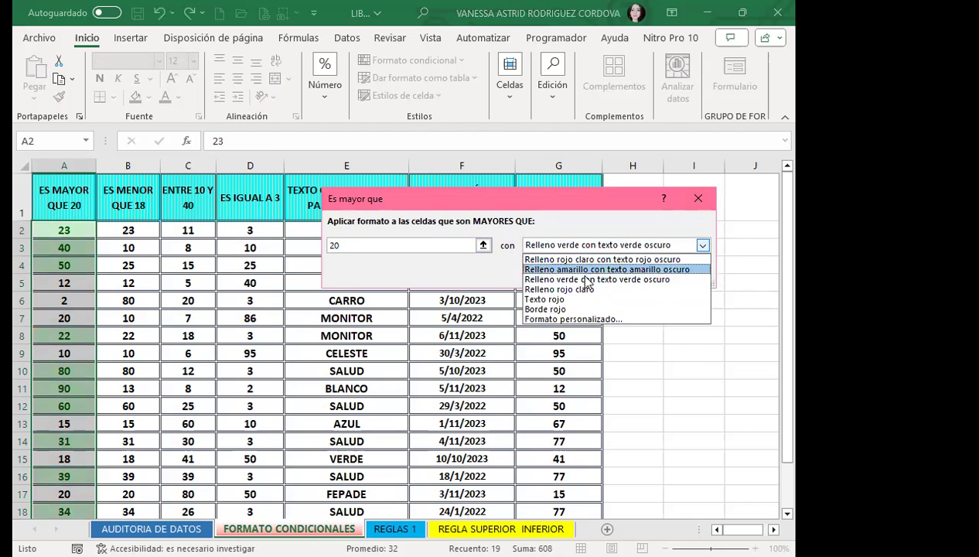
{"action": "left_click", "coordinate": [555, 285]}
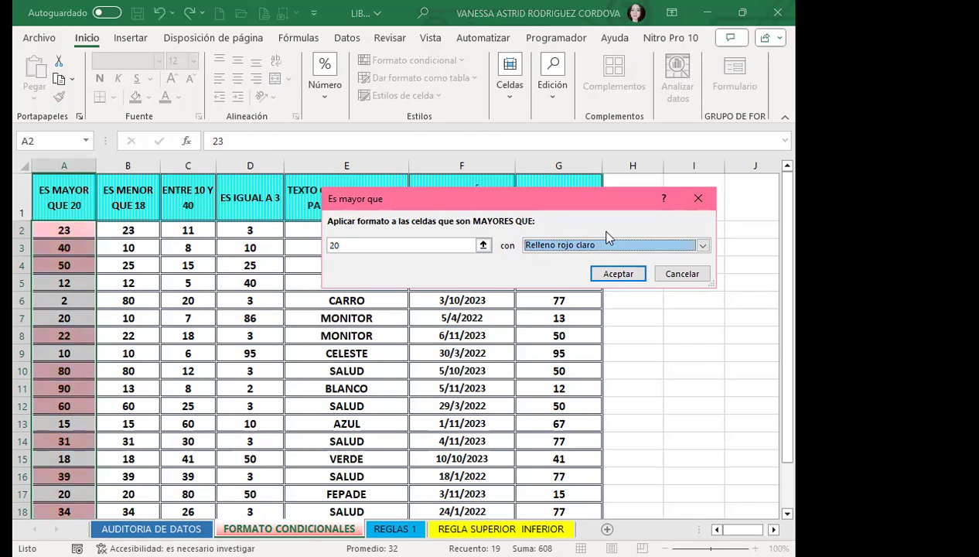
{"action": "left_click", "coordinate": [703, 245]}
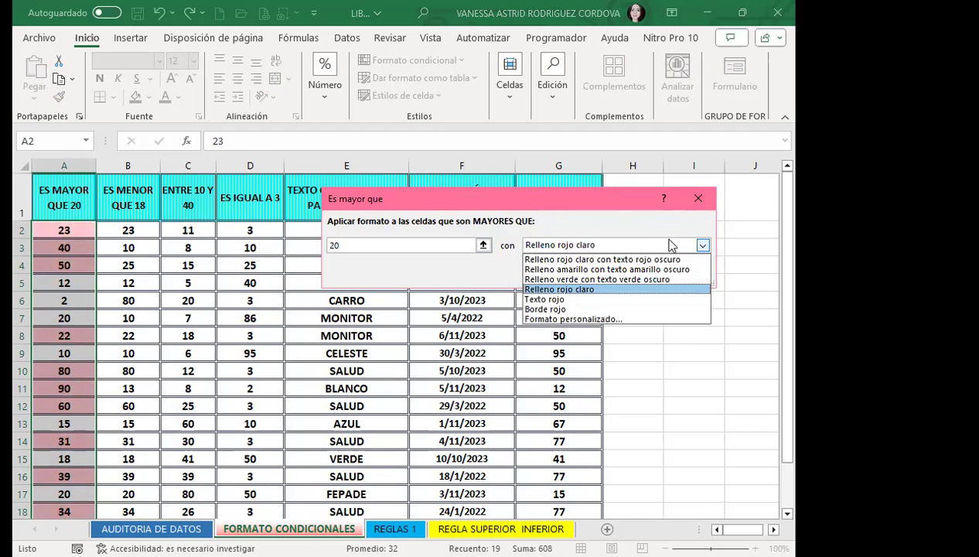
{"action": "left_click", "coordinate": [566, 318]}
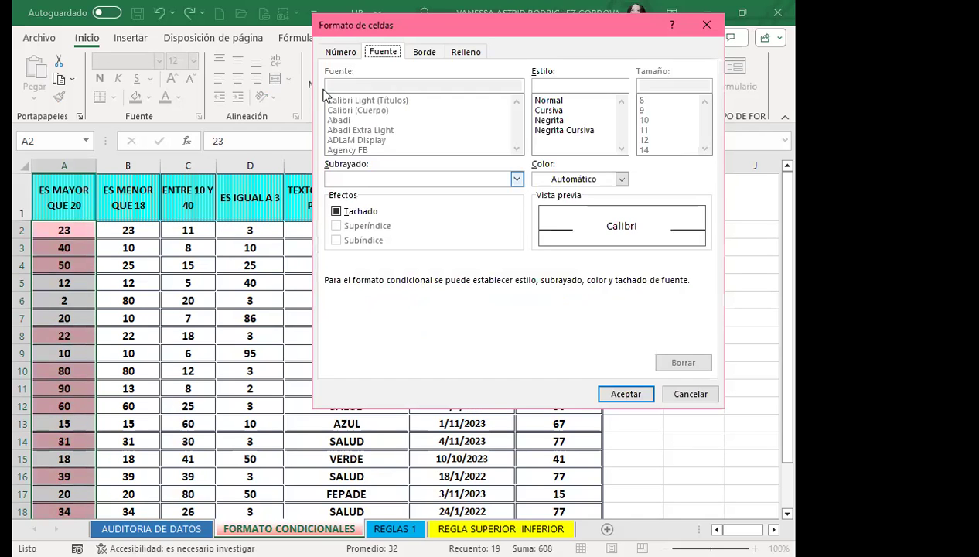
Define a pink-to-green two-colour gradient fill as the custom format
{"action": "mouse_move", "coordinate": [529, 30]}
{"action": "left_mouse_down"}
{"action": "mouse_move", "coordinate": [347, 146]}
{"action": "mouse_move", "coordinate": [477, 82]}
{"action": "left_mouse_up"}
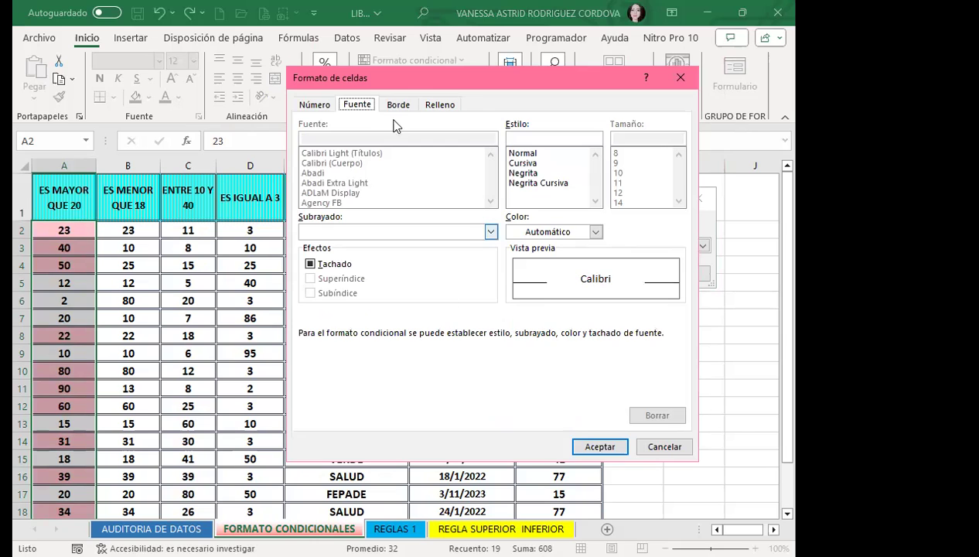
{"action": "left_click", "coordinate": [433, 106]}
{"action": "left_click", "coordinate": [341, 280]}
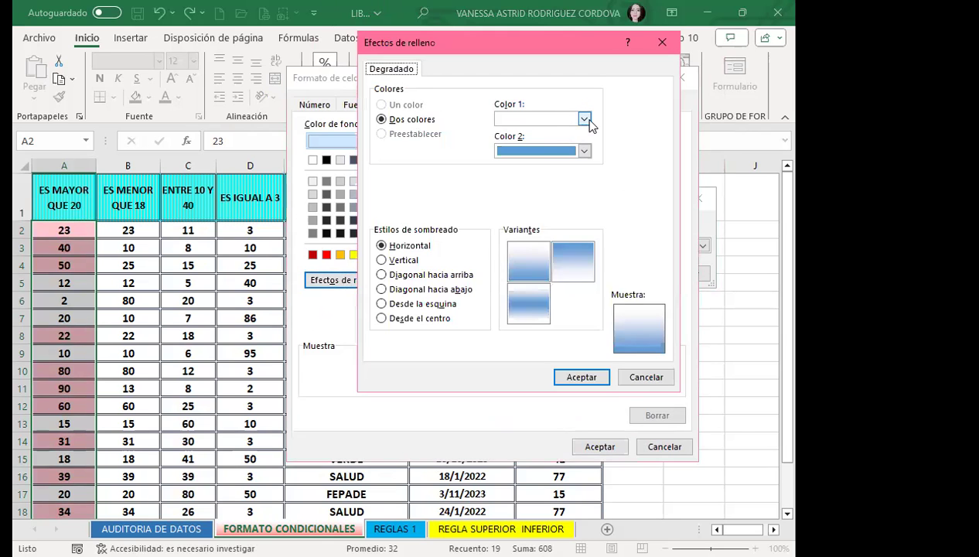
{"action": "left_click", "coordinate": [583, 118]}
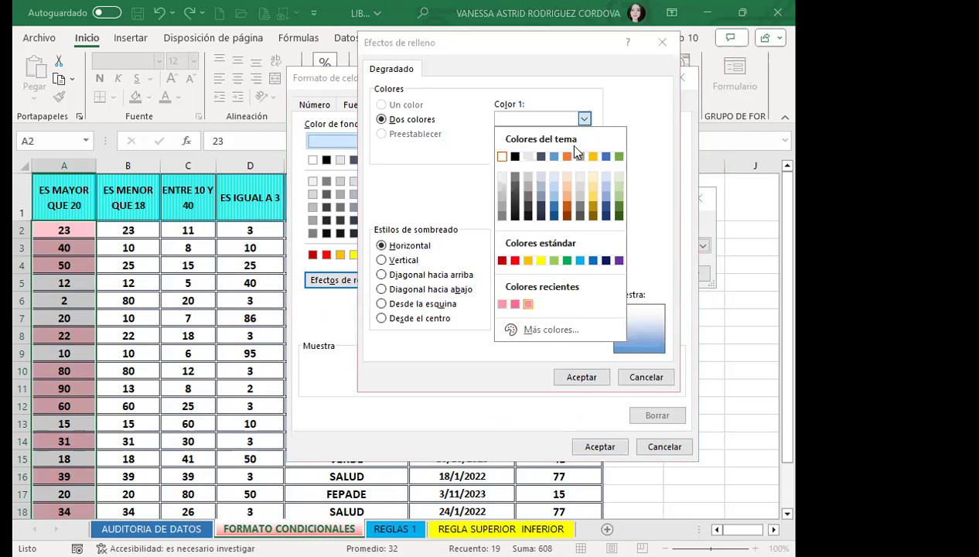
{"action": "left_click", "coordinate": [529, 304]}
{"action": "left_click", "coordinate": [584, 151]}
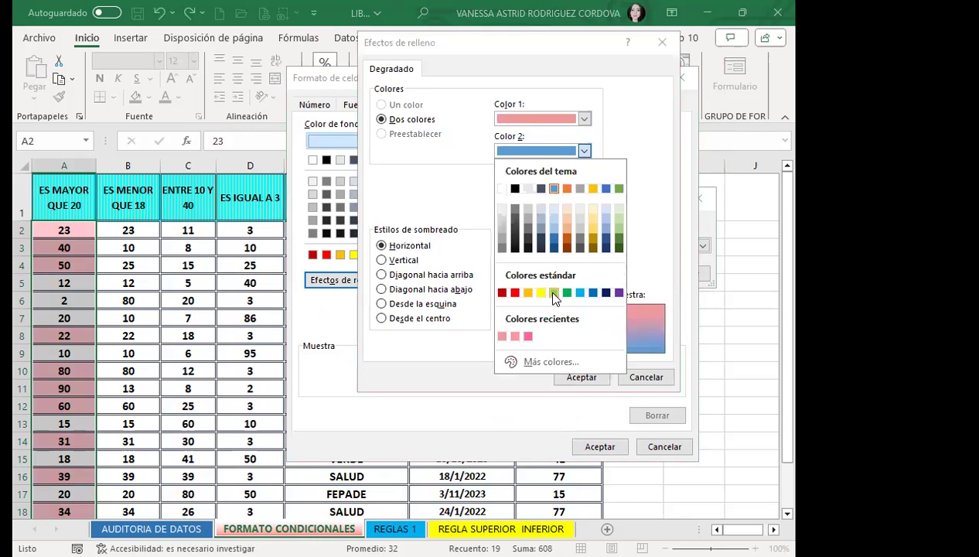
{"action": "left_click", "coordinate": [554, 292]}
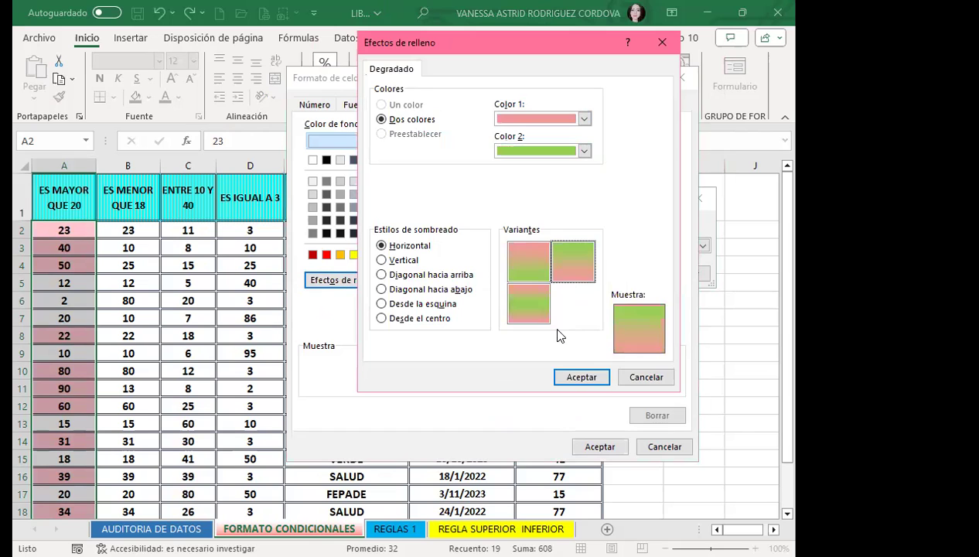
{"action": "left_click", "coordinate": [578, 378]}
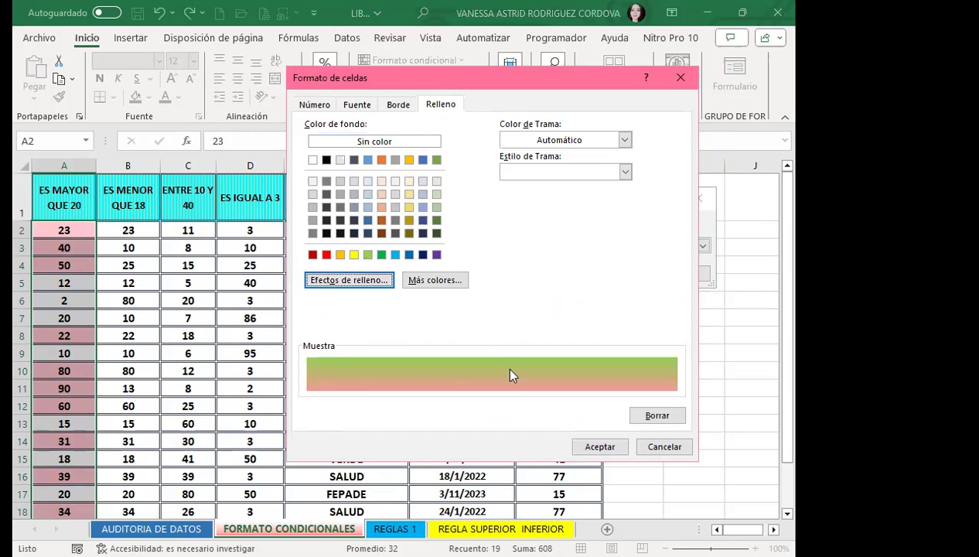
{"action": "left_click", "coordinate": [603, 450]}
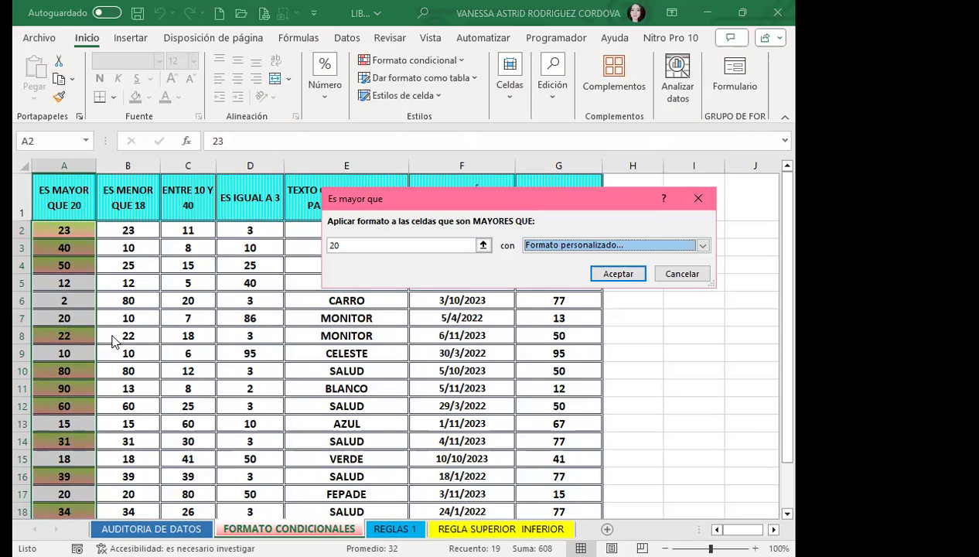
Apply the greater-than-20 rule to column A and check the shaded values
{"action": "left_click", "coordinate": [611, 273]}
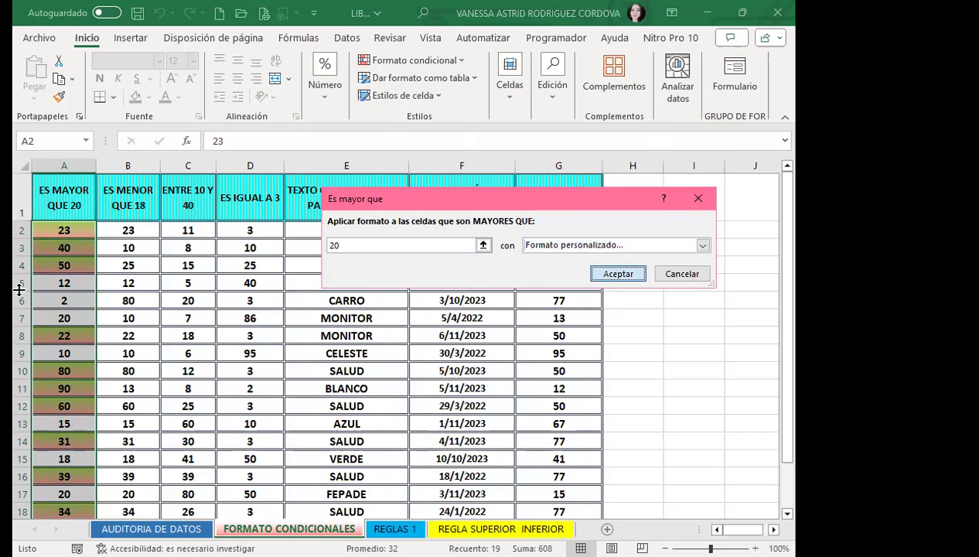
{"action": "key", "text": "Return"}
{"action": "scroll", "coordinate": [48, 308], "scroll_direction": "down", "scroll_amount": 2}
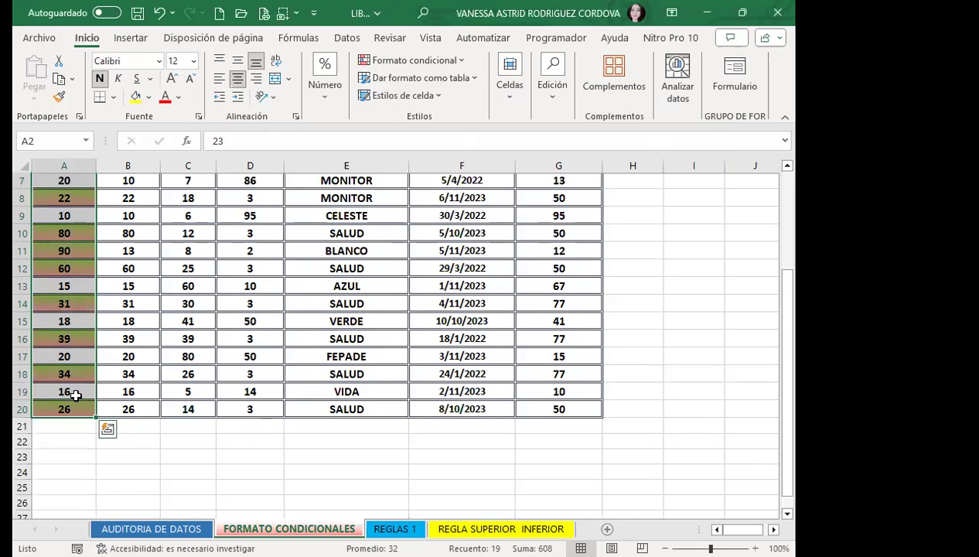
{"action": "scroll", "coordinate": [79, 373], "scroll_direction": "up", "scroll_amount": 2}
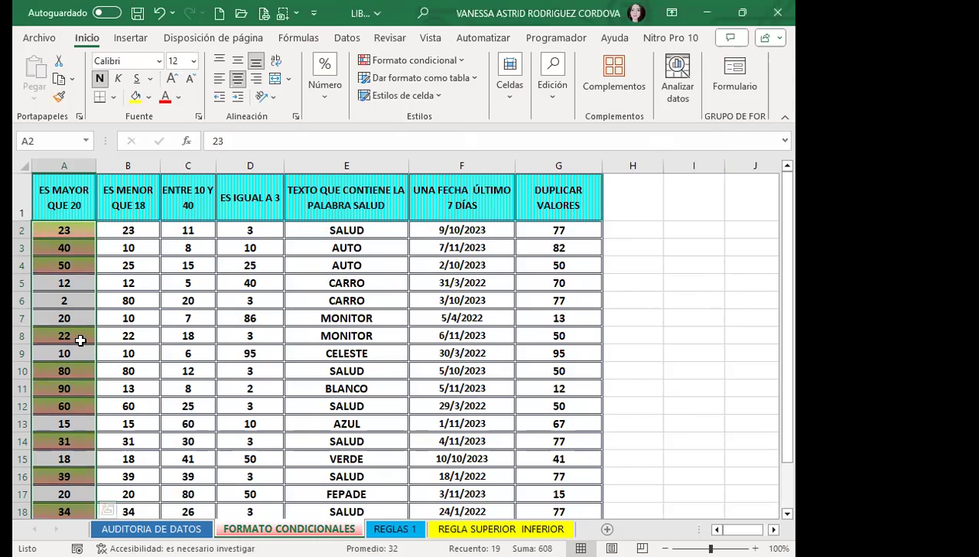
{"action": "left_click", "coordinate": [63, 246]}
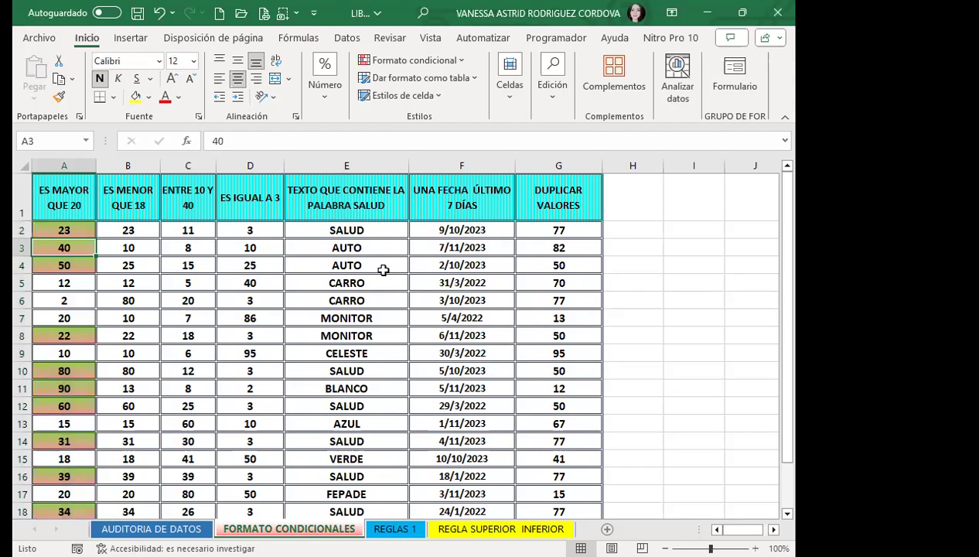
{"action": "type", "text": "18"}
{"action": "key", "text": "Return"}
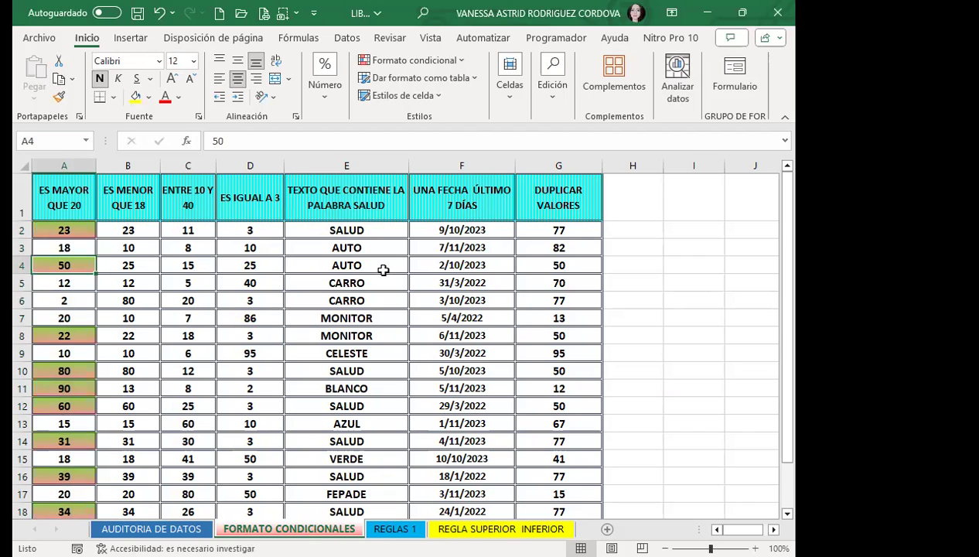
{"action": "left_click", "coordinate": [66, 301]}
{"action": "type", "text": "21"}
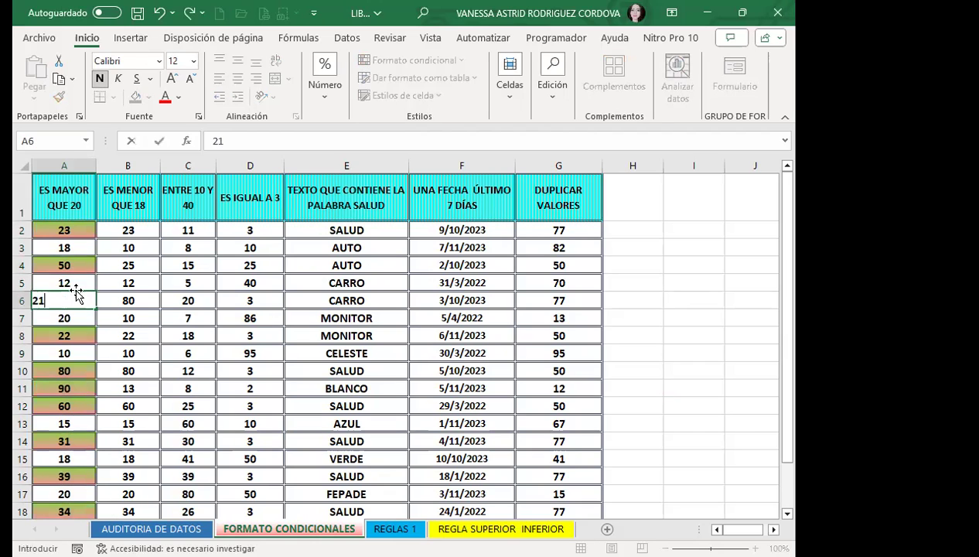
{"action": "key", "text": "Return"}
{"action": "left_click", "coordinate": [76, 384]}
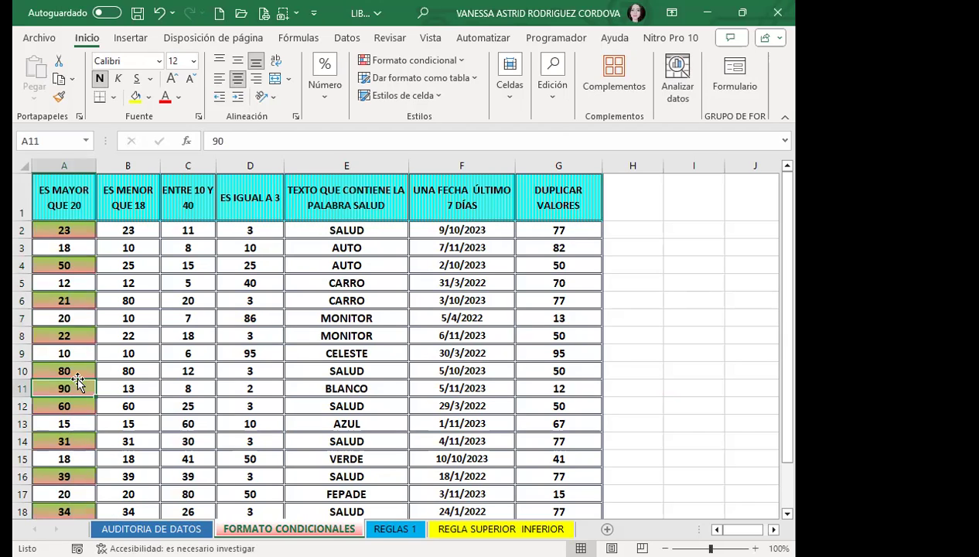
{"action": "type", "text": "5"}
{"action": "key", "text": "Return"}
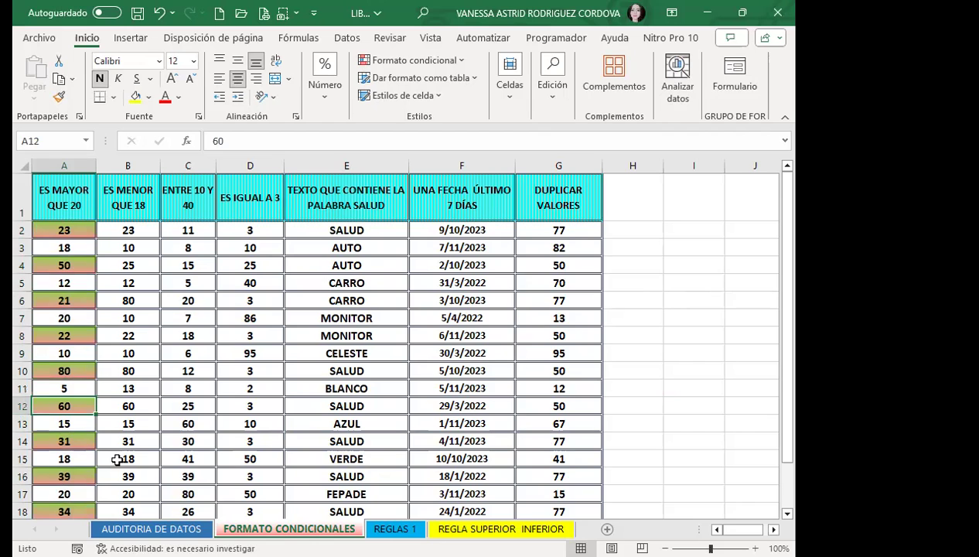
{"action": "scroll", "coordinate": [107, 426], "scroll_direction": "down", "scroll_amount": 1}
{"action": "scroll", "coordinate": [103, 426], "scroll_direction": "down", "scroll_amount": 2}
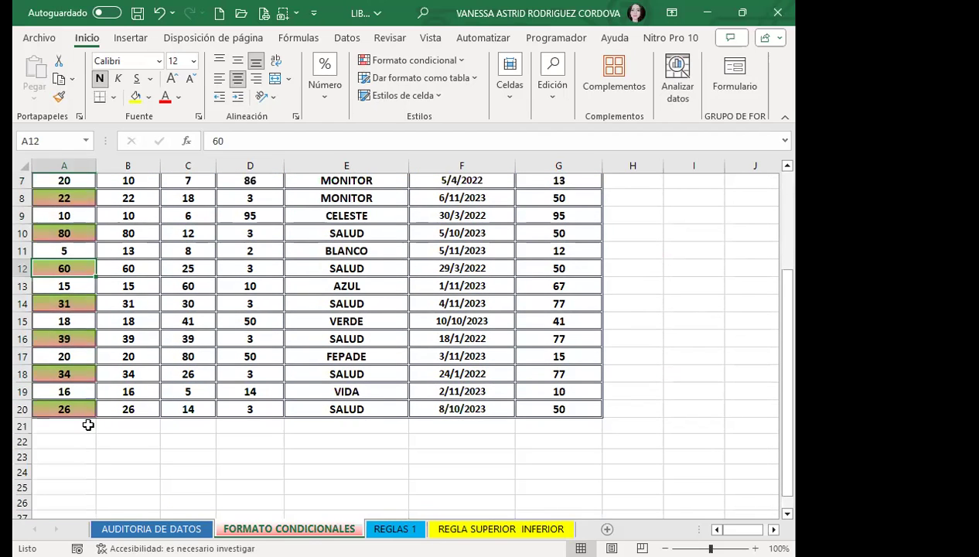
{"action": "scroll", "coordinate": [73, 325], "scroll_direction": "up", "scroll_amount": 2}
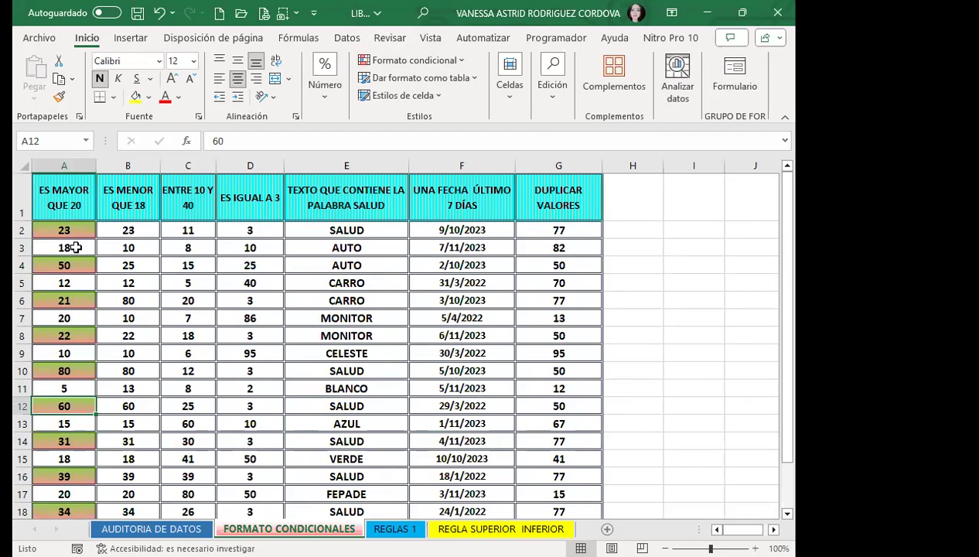
{"action": "scroll", "coordinate": [73, 247], "scroll_direction": "down", "scroll_amount": 2}
{"action": "scroll", "coordinate": [50, 286], "scroll_direction": "up", "scroll_amount": 2}
{"action": "left_click", "coordinate": [80, 262]}
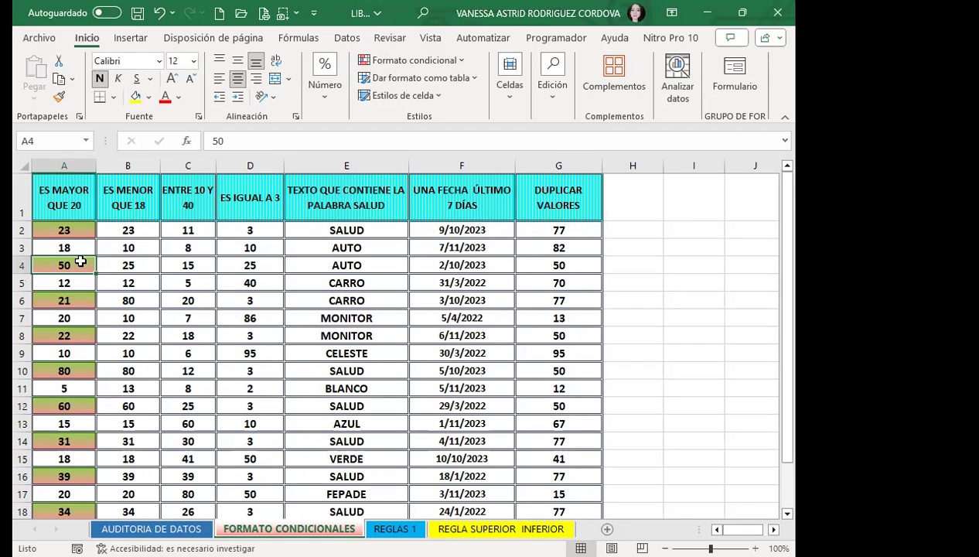
{"action": "type", "text": "4"}
{"action": "key", "text": "Return"}
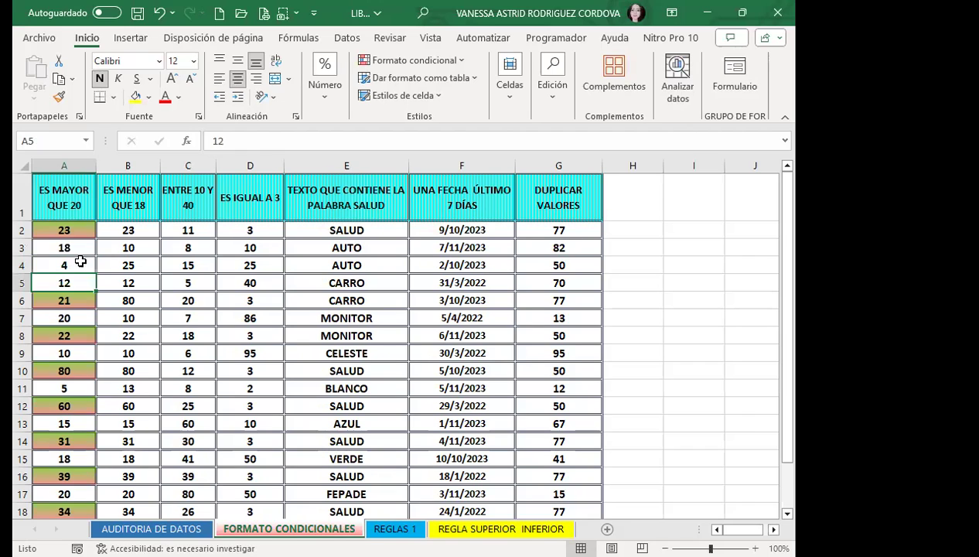
{"action": "left_click", "coordinate": [81, 261]}
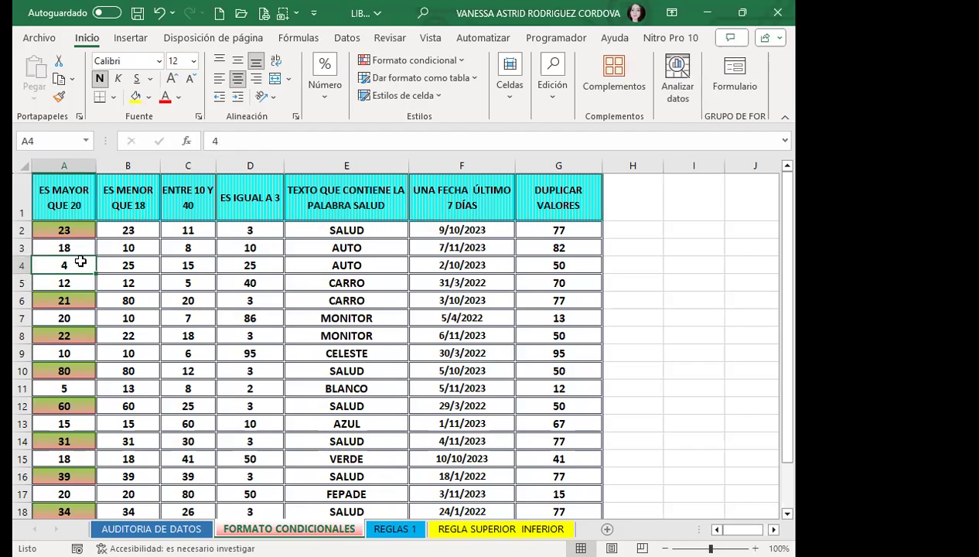
{"action": "type", "text": "50"}
{"action": "key", "text": "Return"}
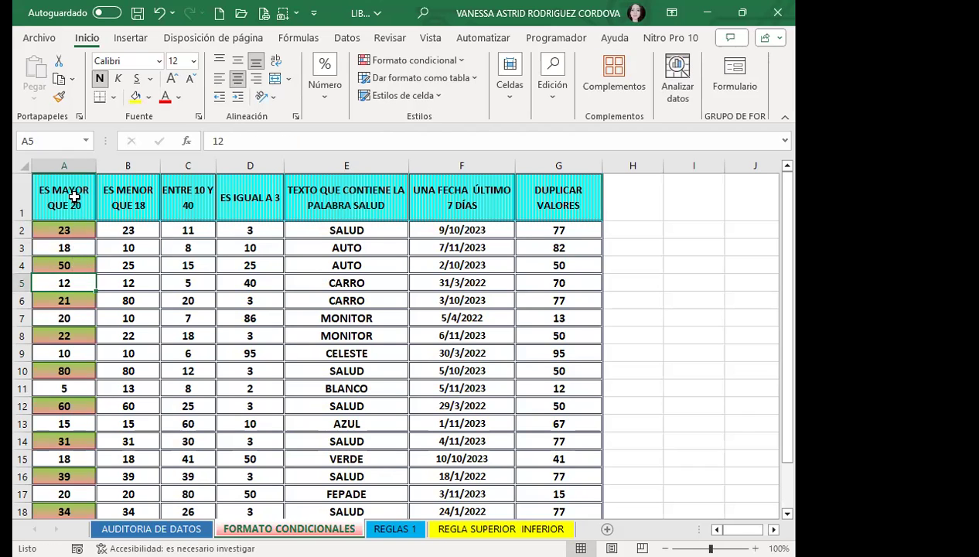
{"action": "left_click", "coordinate": [74, 197]}
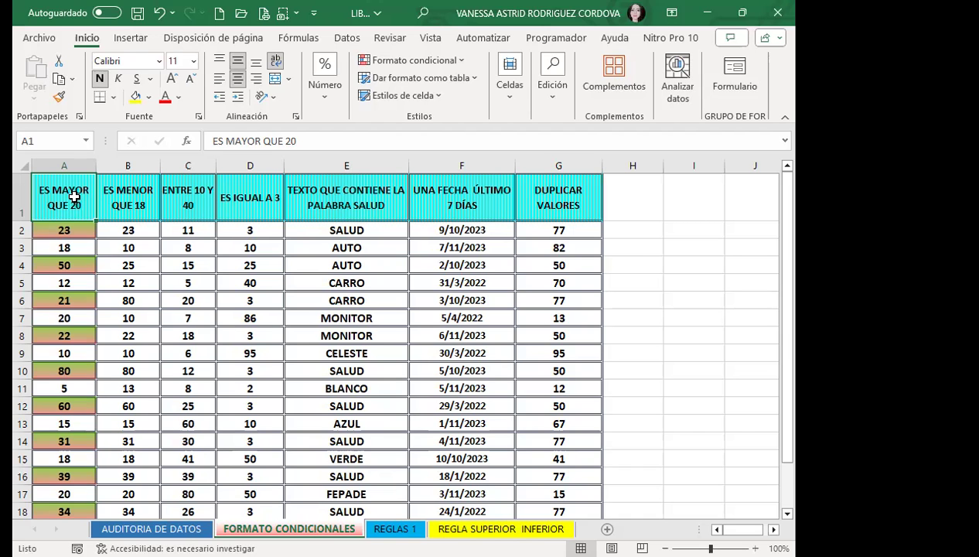
Select B2:B20 and enter 18 as the Es menor que threshold
{"action": "mouse_move", "coordinate": [144, 226]}
{"action": "left_mouse_down"}
{"action": "mouse_move", "coordinate": [158, 493]}
{"action": "mouse_move", "coordinate": [124, 462]}
{"action": "left_mouse_up"}
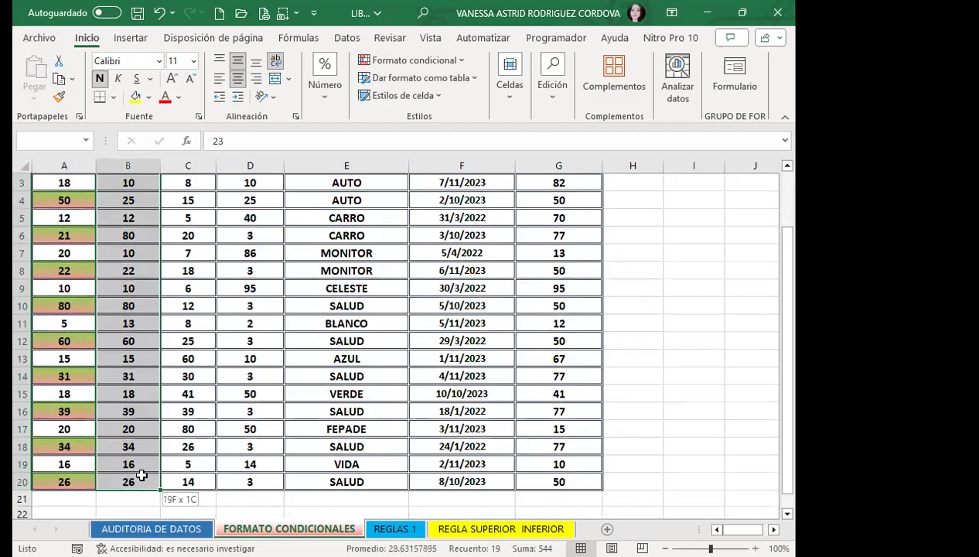
{"action": "left_click_drag", "start_coordinate": [124, 462], "coordinate": [124, 462]}
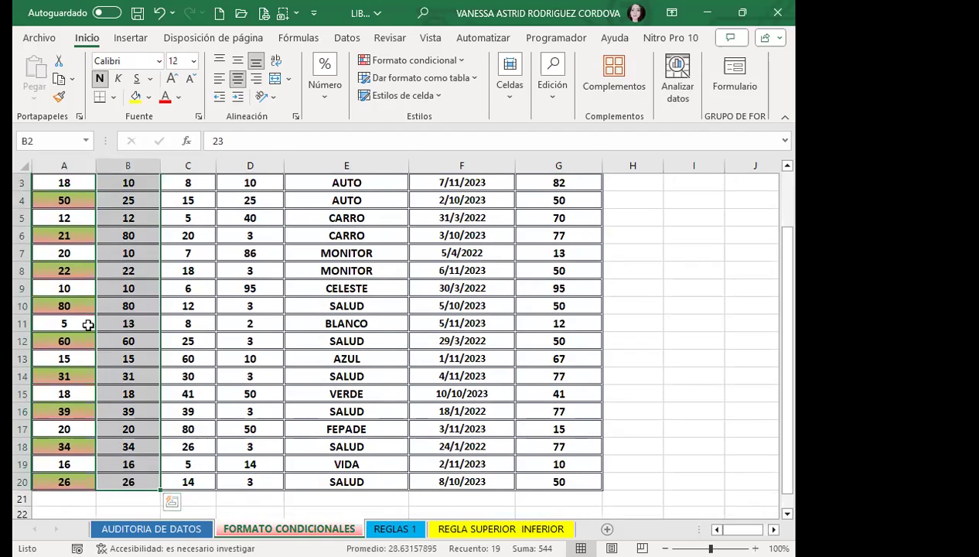
{"action": "scroll", "coordinate": [88, 312], "scroll_direction": "up", "scroll_amount": 1}
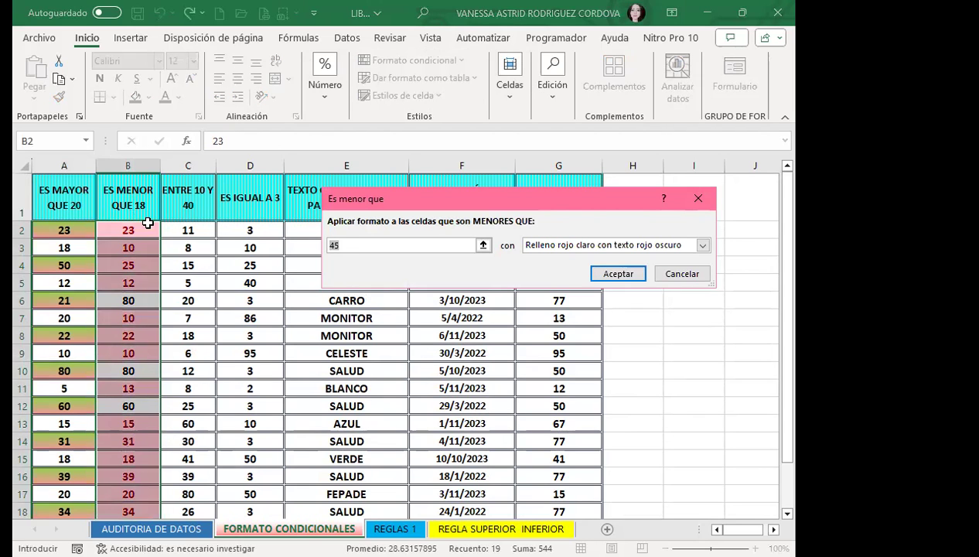
{"action": "type", "text": "18"}
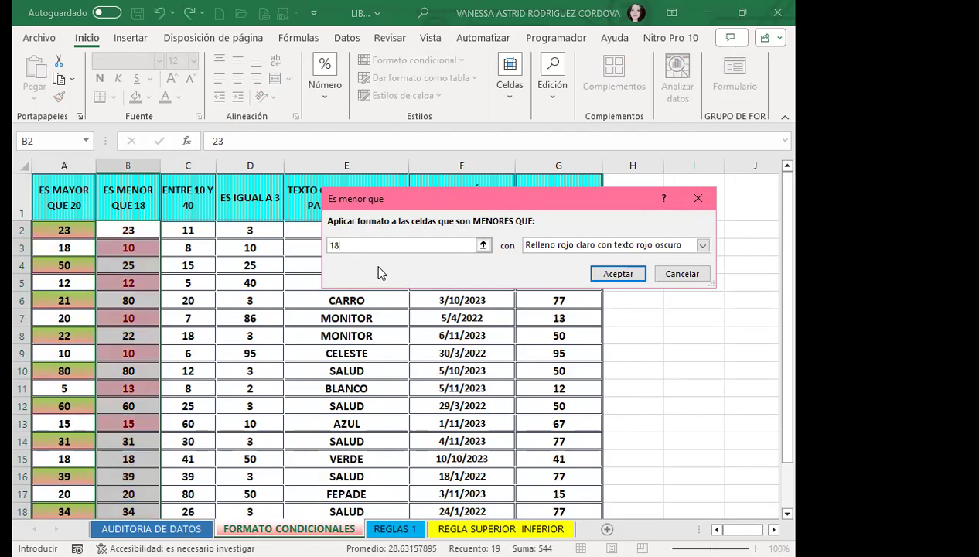
Give the less-than-18 rule a custom pink vertical-stripe Trama fill and apply it to column B
{"action": "left_click", "coordinate": [703, 245]}
{"action": "left_click", "coordinate": [611, 318]}
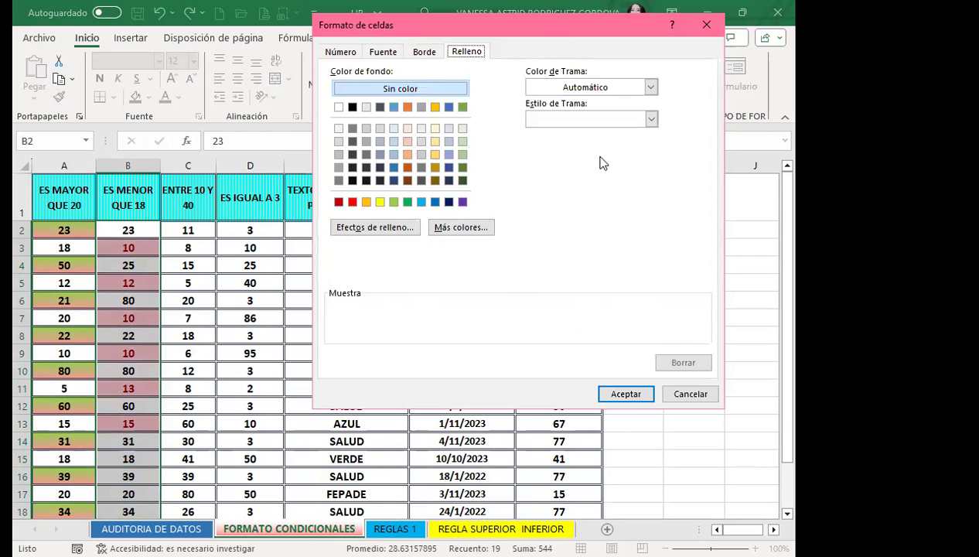
{"action": "left_click", "coordinate": [615, 187]}
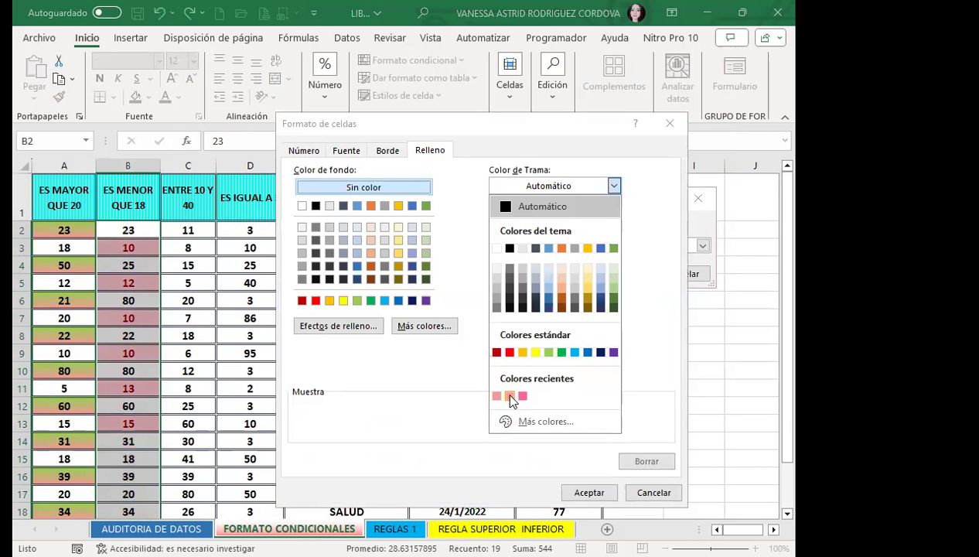
{"action": "left_click", "coordinate": [499, 397]}
{"action": "left_click", "coordinate": [560, 218]}
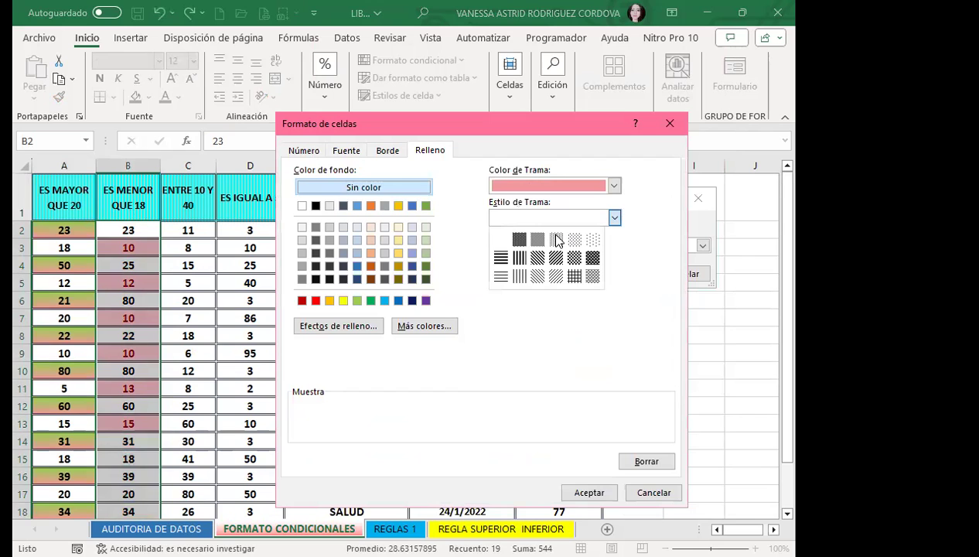
{"action": "left_click", "coordinate": [517, 258]}
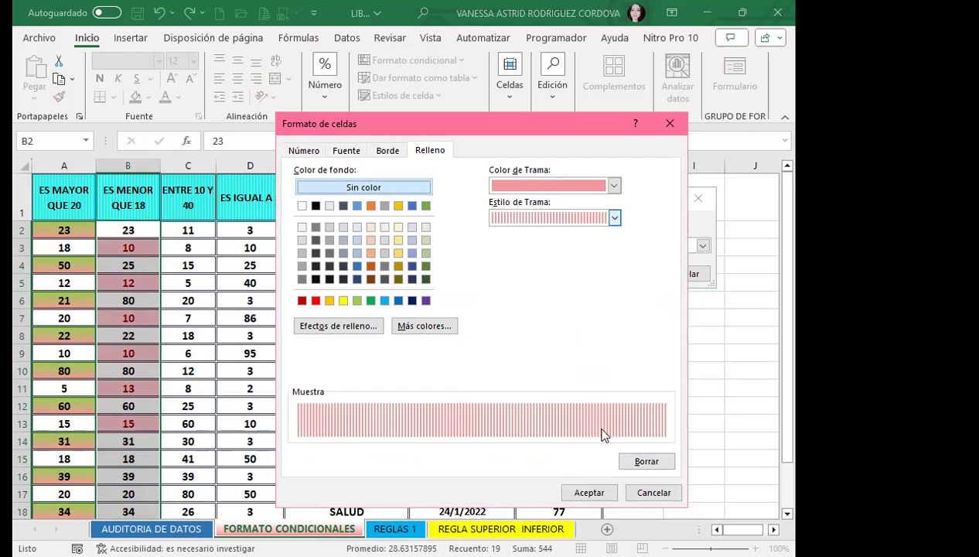
{"action": "left_click_drag", "start_coordinate": [513, 114], "coordinate": [490, 31]}
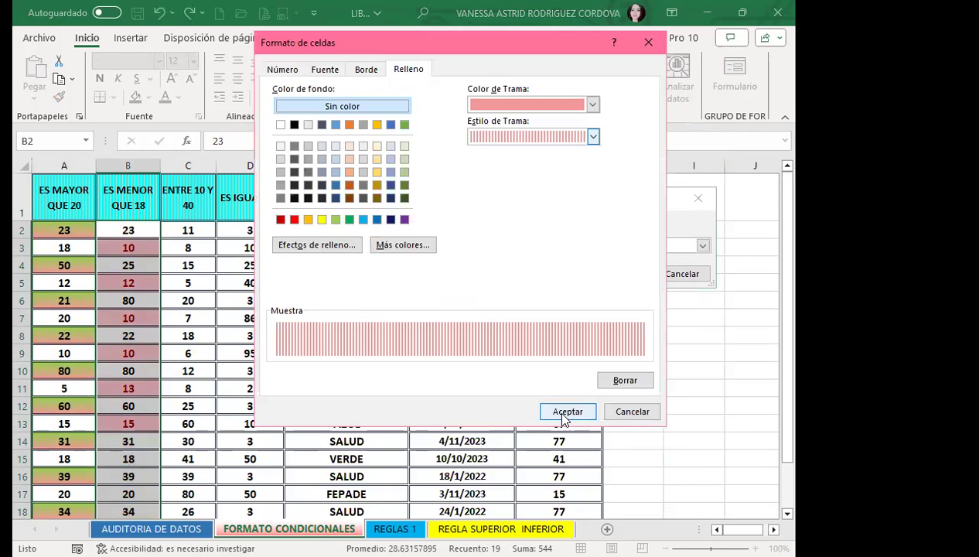
{"action": "left_click", "coordinate": [566, 409]}
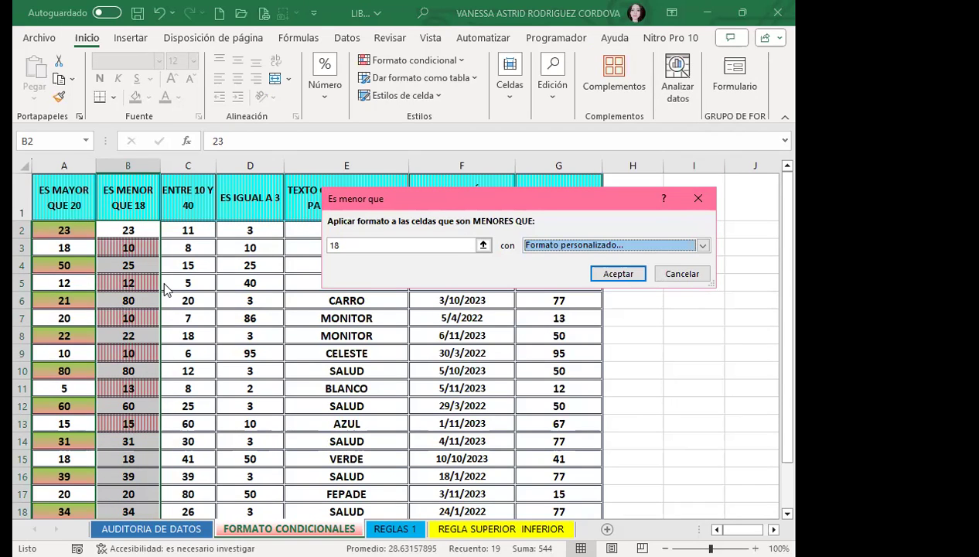
{"action": "left_click", "coordinate": [619, 274]}
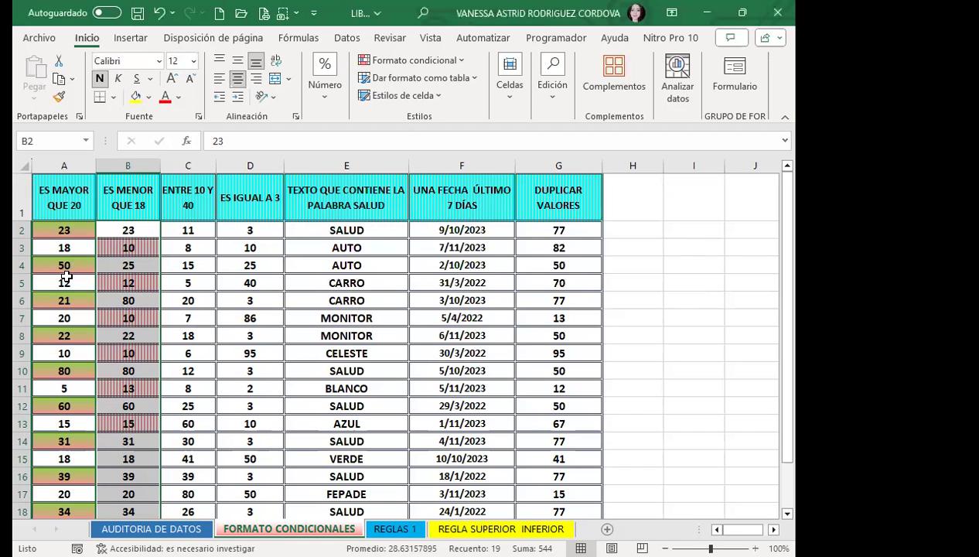
Enter 17 in B15 to test the stripe rule
{"action": "scroll", "coordinate": [78, 379], "scroll_direction": "down", "scroll_amount": 1}
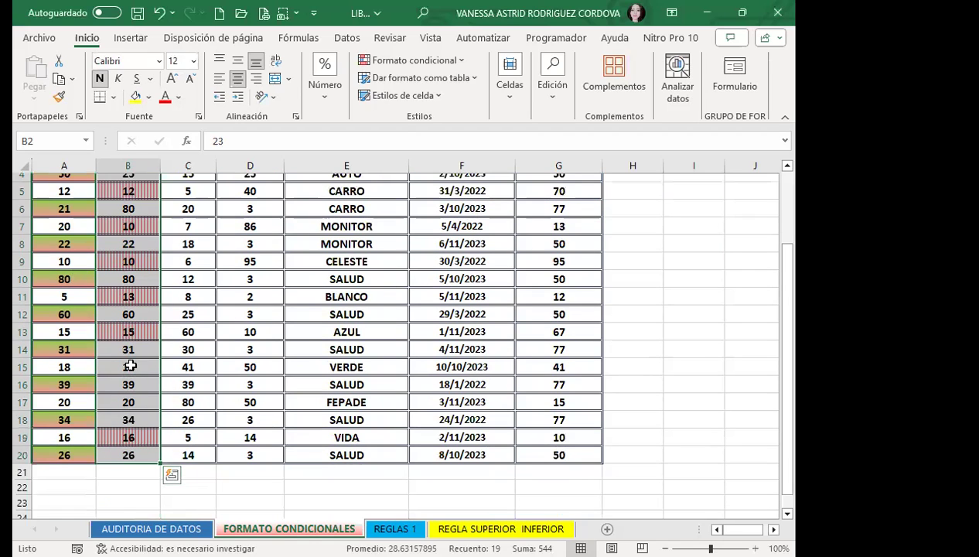
{"action": "left_click", "coordinate": [130, 367]}
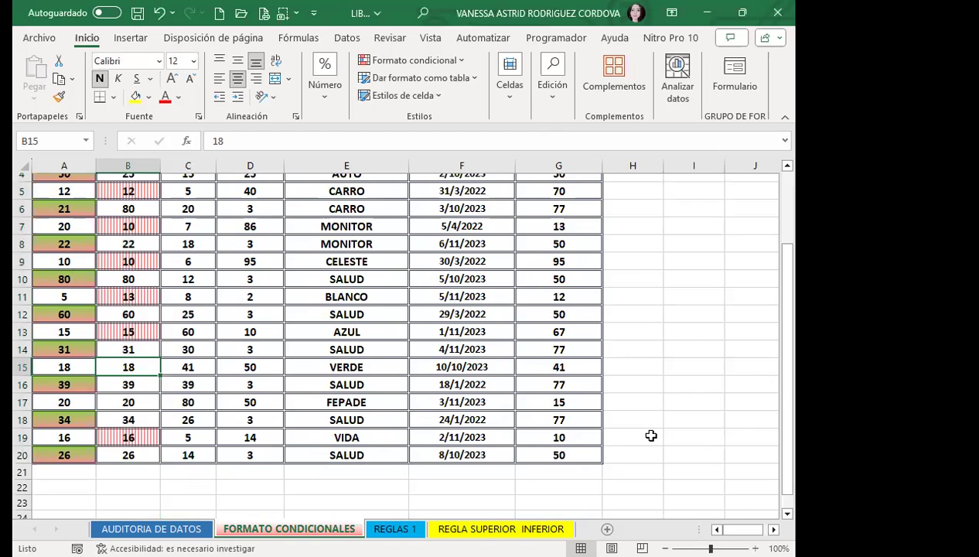
{"action": "scroll", "coordinate": [232, 325], "scroll_direction": "up", "scroll_amount": 1}
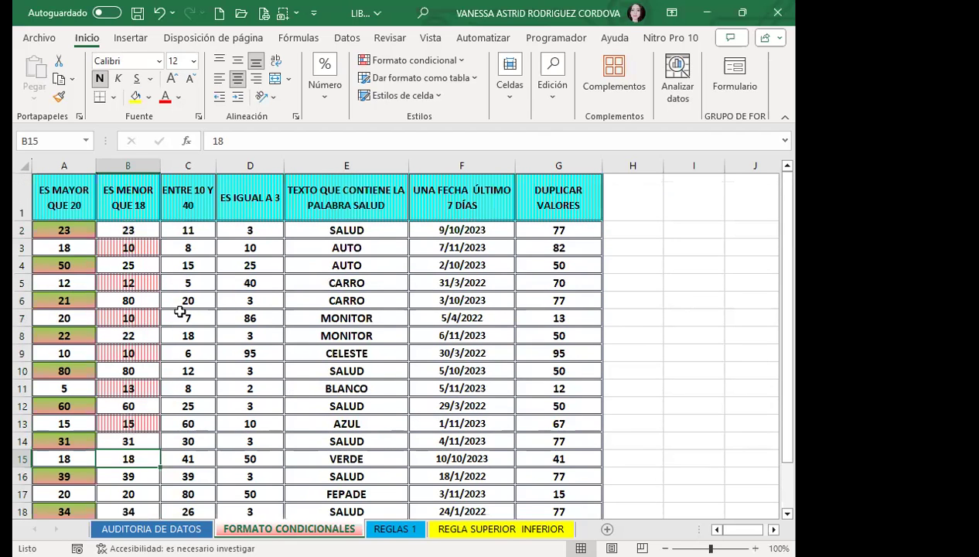
{"action": "scroll", "coordinate": [180, 314], "scroll_direction": "down", "scroll_amount": 1}
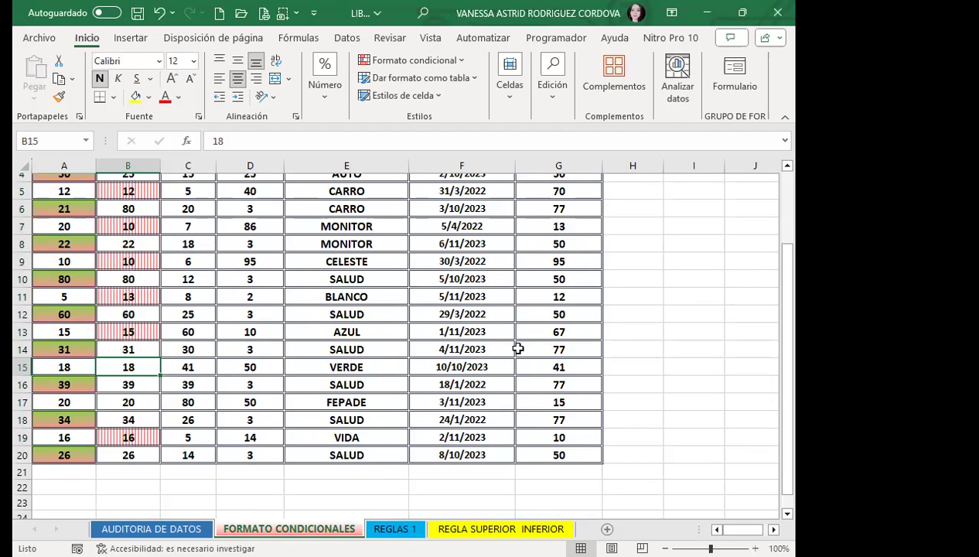
{"action": "type", "text": "17"}
{"action": "key", "text": "Return"}
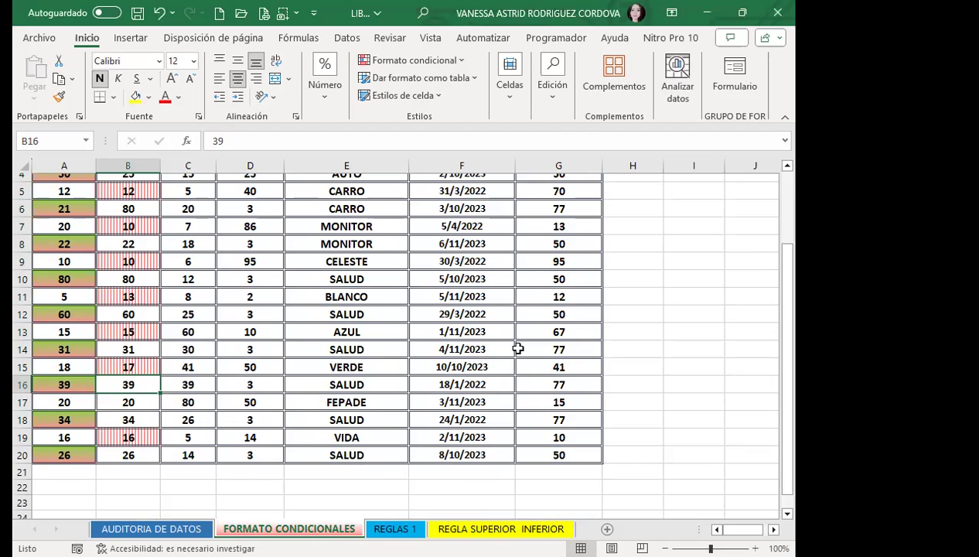
Enter 10 in B16, overwrite it with 25, then put 5 in B17
{"action": "type", "text": "1"}
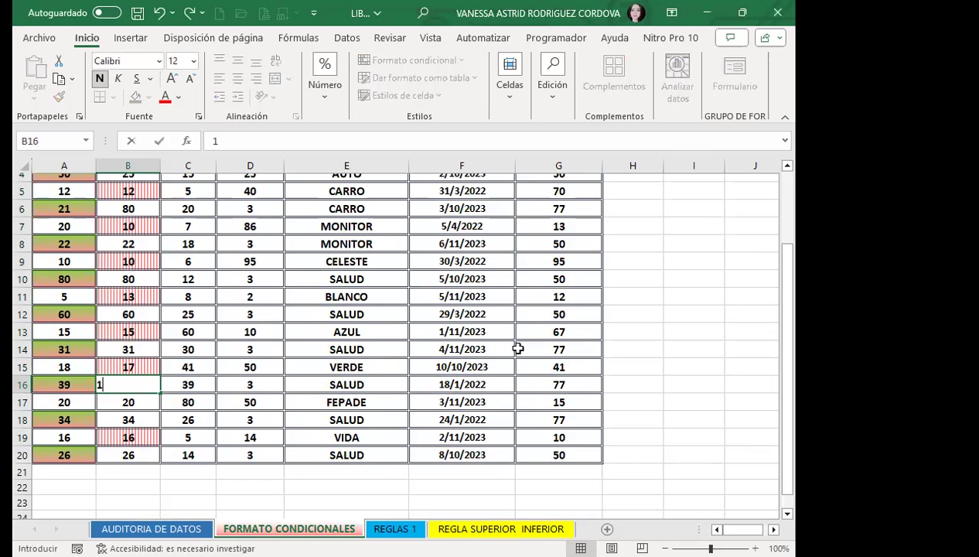
{"action": "type", "text": "0"}
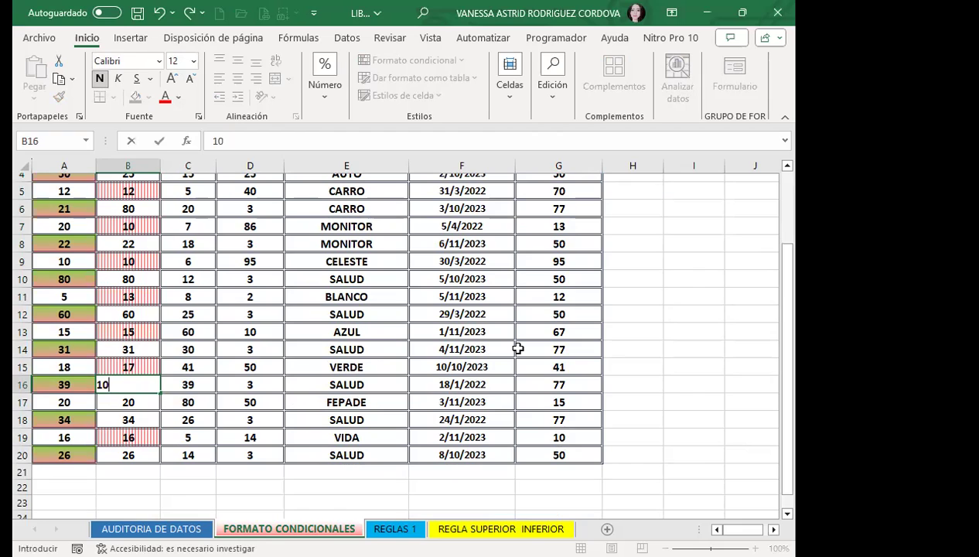
{"action": "key", "text": "Return"}
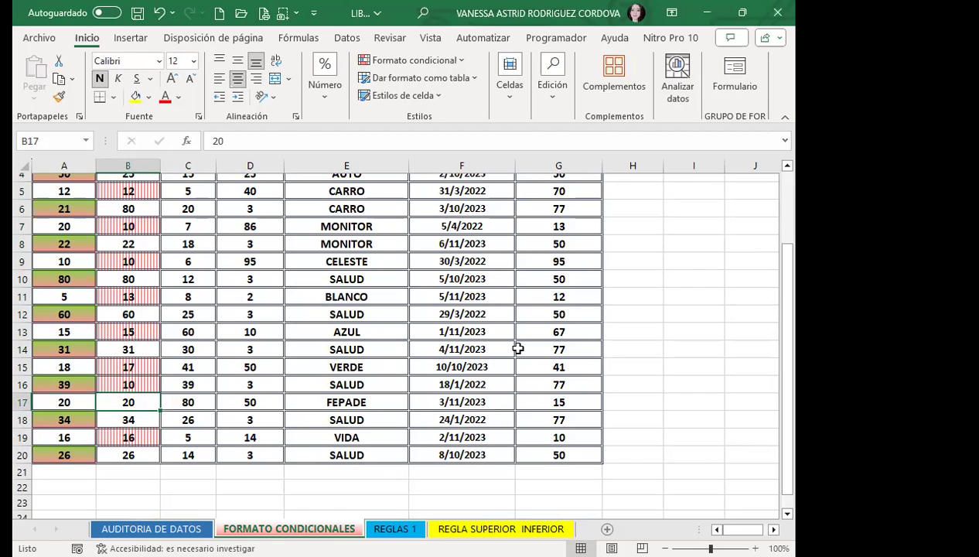
{"action": "key", "text": "Up"}
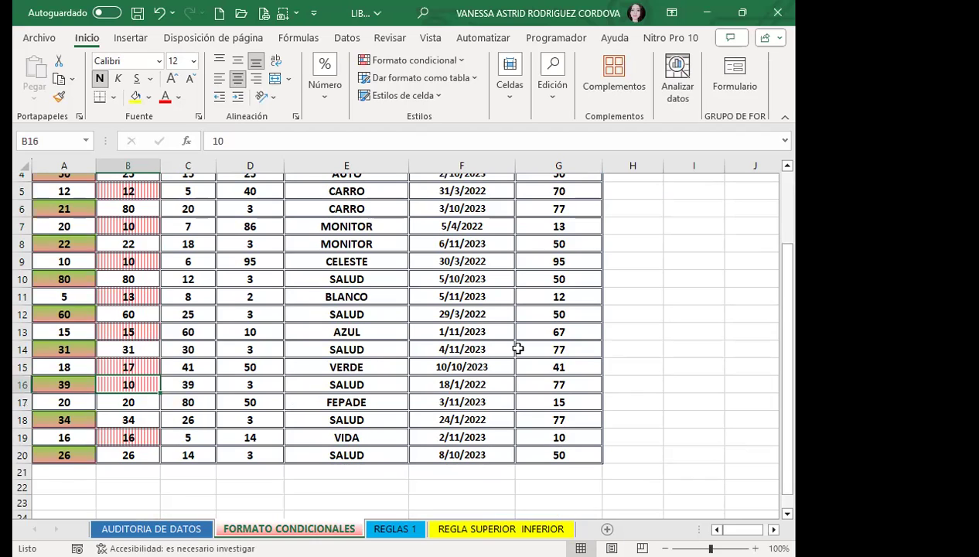
{"action": "type", "text": "25"}
{"action": "key", "text": "Return"}
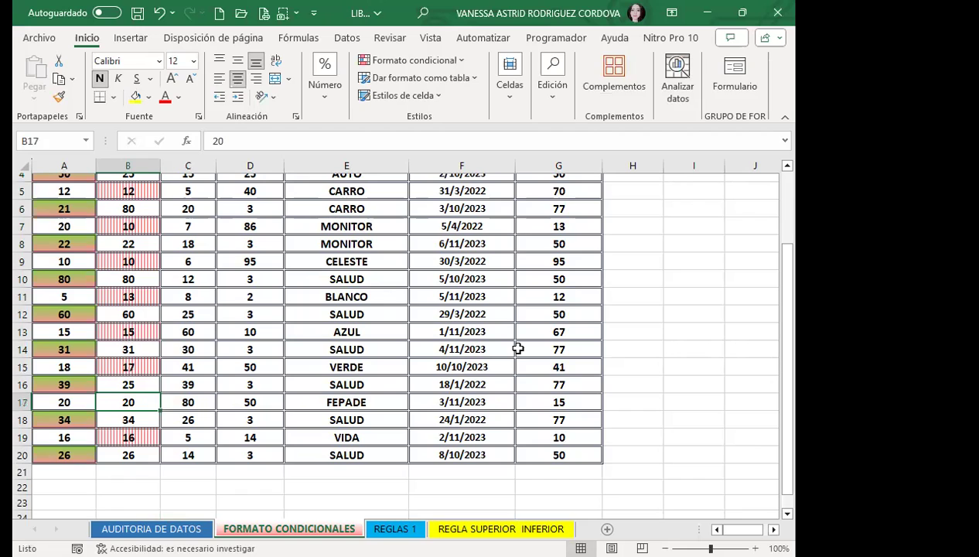
{"action": "type", "text": "5"}
{"action": "key", "text": "Return"}
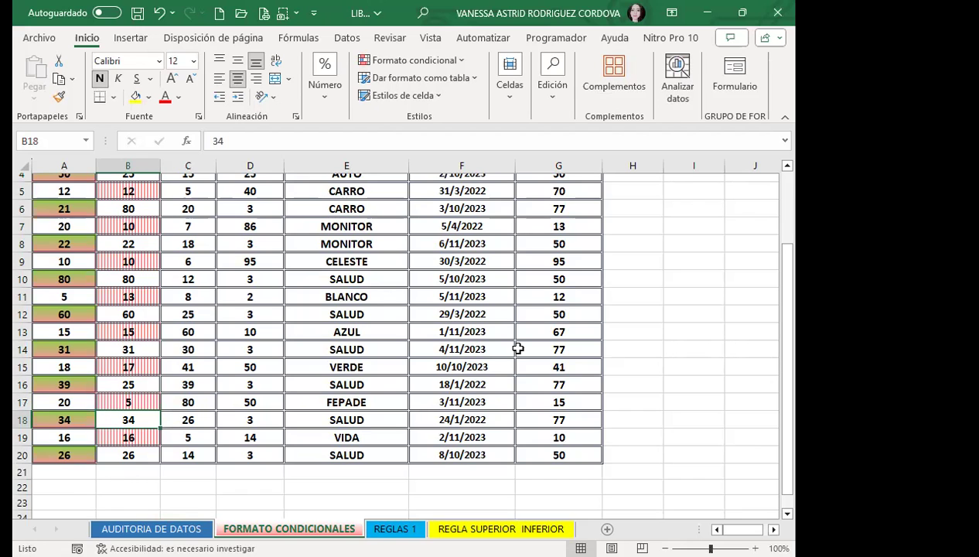
{"action": "scroll", "coordinate": [350, 352], "scroll_direction": "up", "scroll_amount": 1}
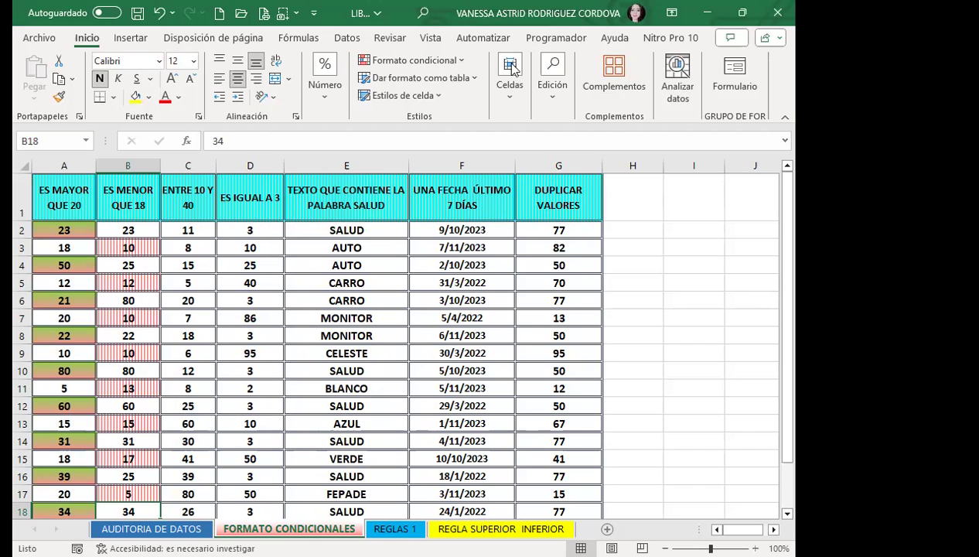
Select C2:C20 in the ENTRE 10 Y 40 column
{"action": "left_click", "coordinate": [191, 248]}
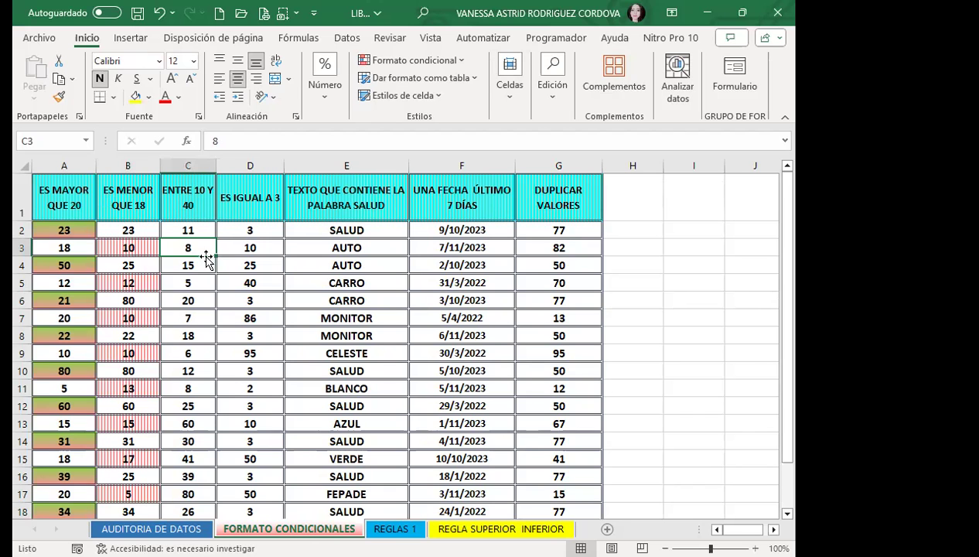
{"action": "left_click_drag", "start_coordinate": [191, 230], "coordinate": [193, 488]}
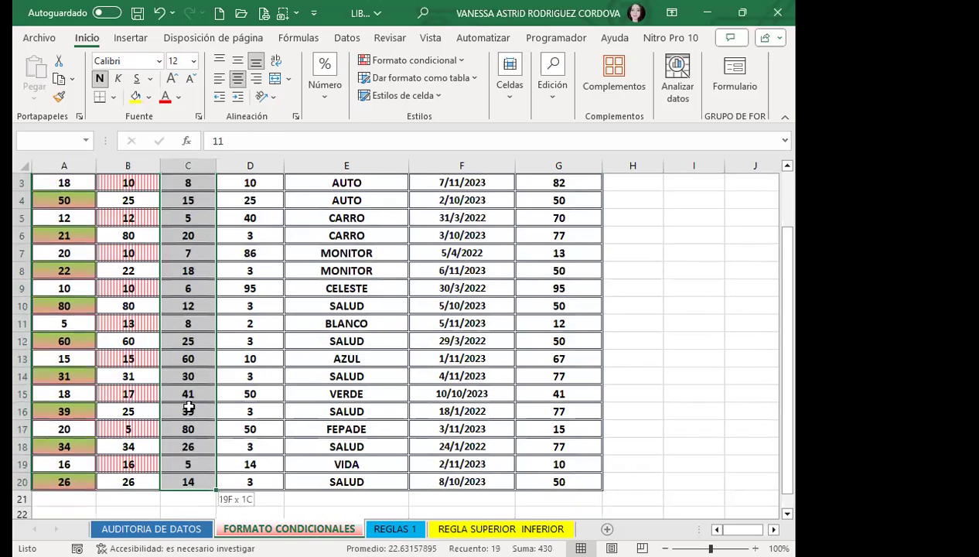
{"action": "left_click_drag", "start_coordinate": [180, 468], "coordinate": [186, 401]}
{"action": "scroll", "coordinate": [186, 400], "scroll_direction": "down", "scroll_amount": 1}
{"action": "scroll", "coordinate": [184, 400], "scroll_direction": "up", "scroll_amount": 2}
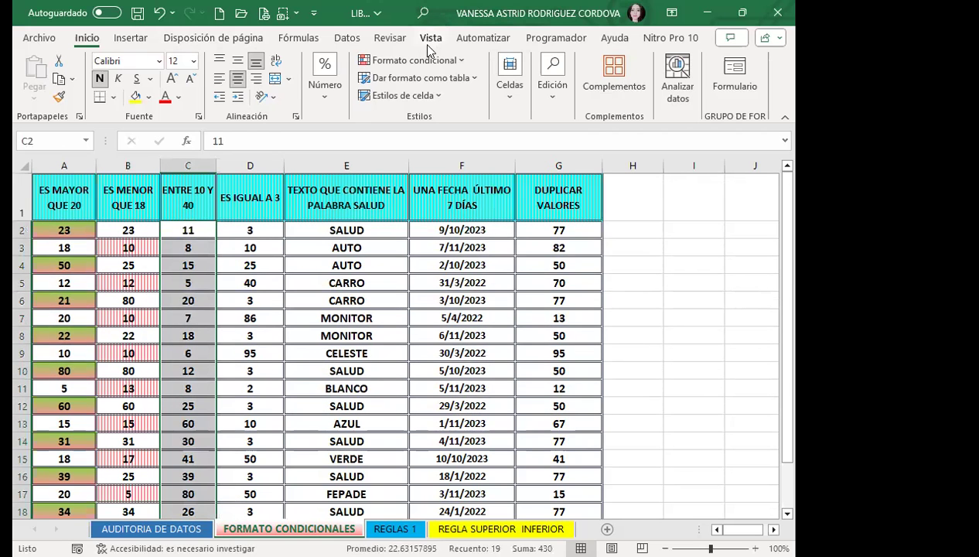
Set up an Entre rule from 10 to 40 with Relleno verde con texto verde oscuro
{"action": "left_click", "coordinate": [448, 59]}
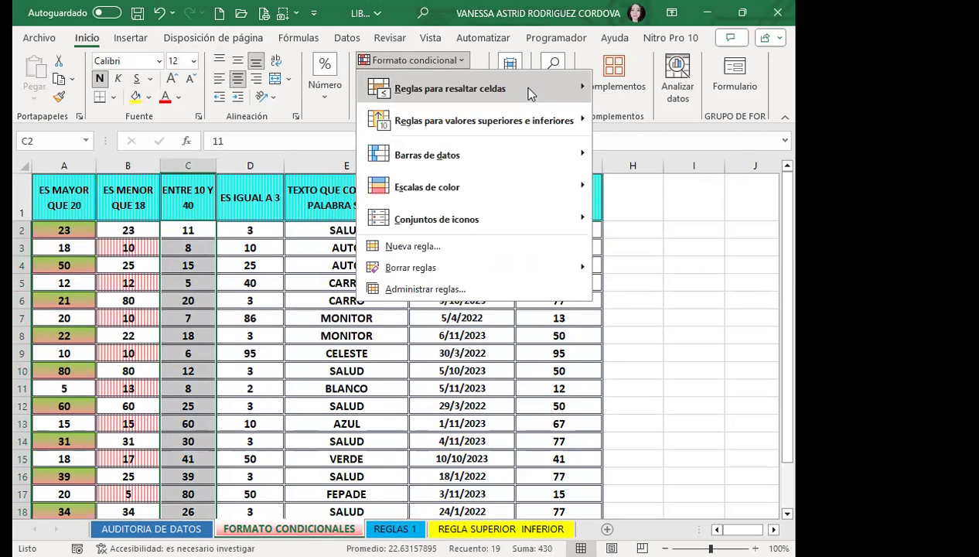
{"action": "mouse_move", "coordinate": [530, 94]}
{"action": "left_click", "coordinate": [641, 151]}
{"action": "type", "text": "10"}
{"action": "key", "text": "Tab"}
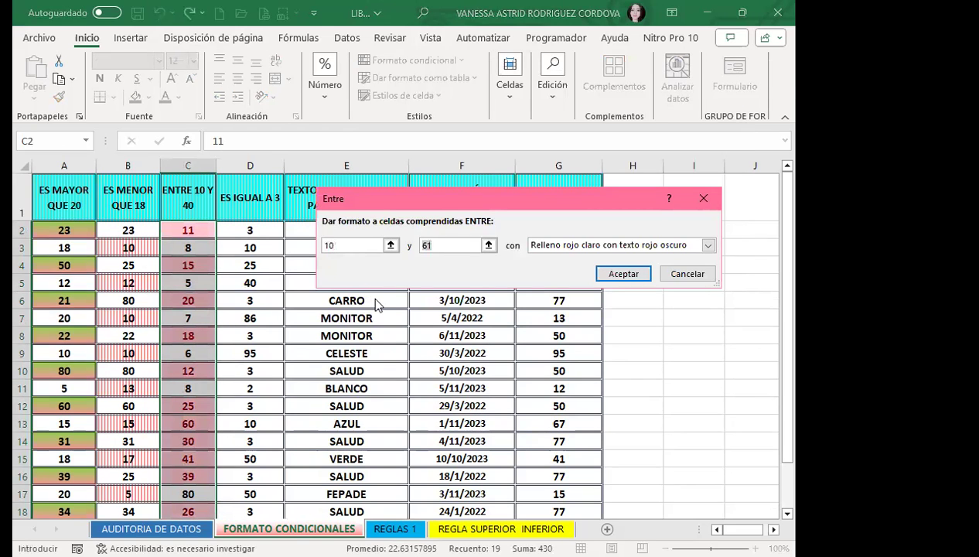
{"action": "type", "text": "40"}
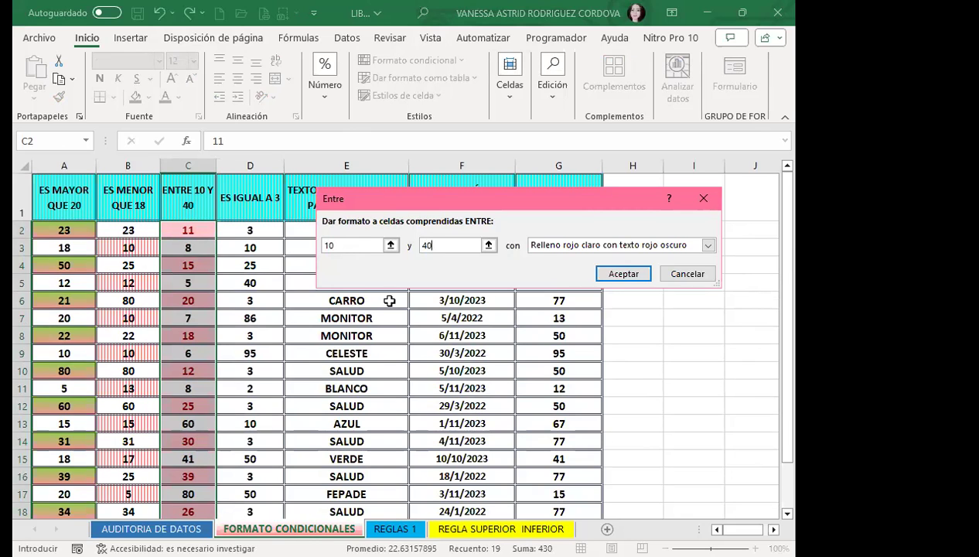
{"action": "left_click", "coordinate": [708, 244]}
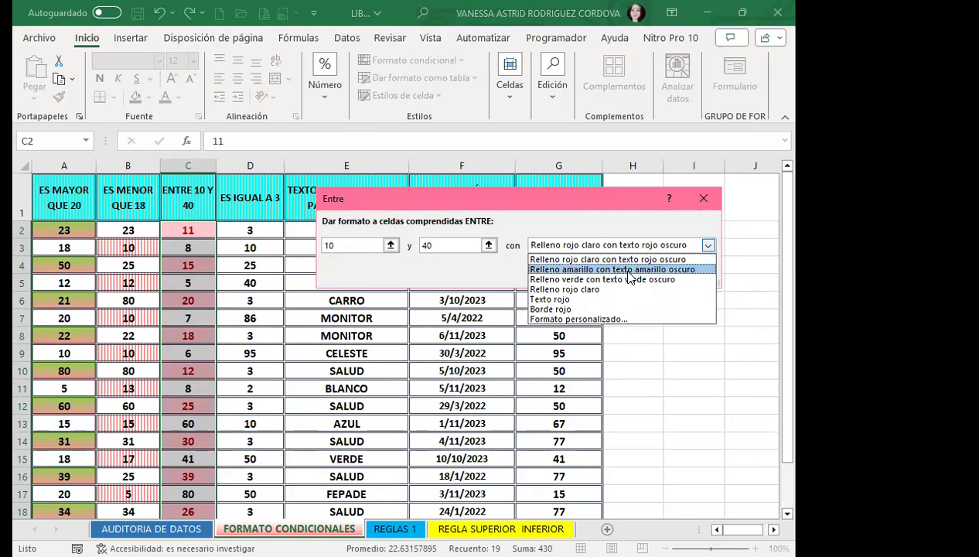
{"action": "left_click", "coordinate": [626, 279]}
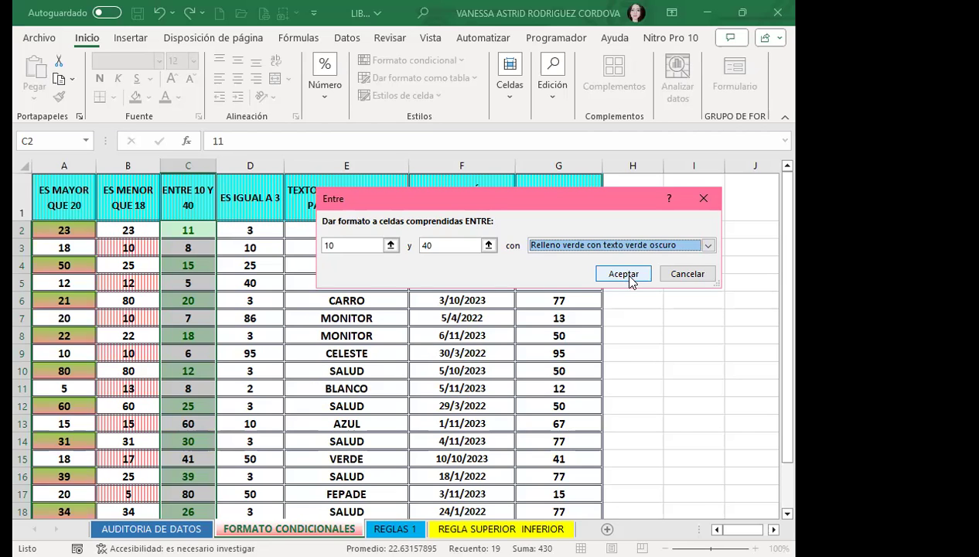
{"action": "left_click", "coordinate": [623, 274]}
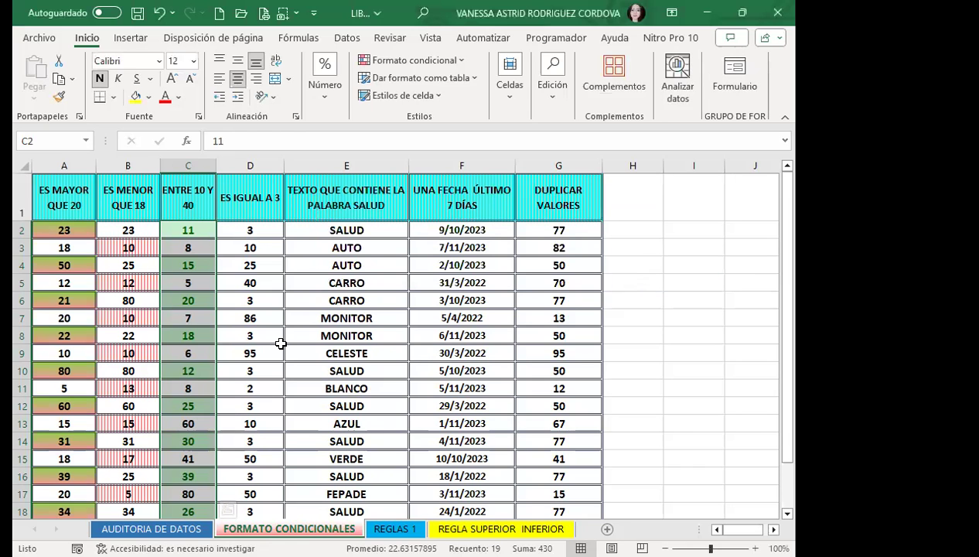
{"action": "scroll", "coordinate": [221, 371], "scroll_direction": "down", "scroll_amount": 2}
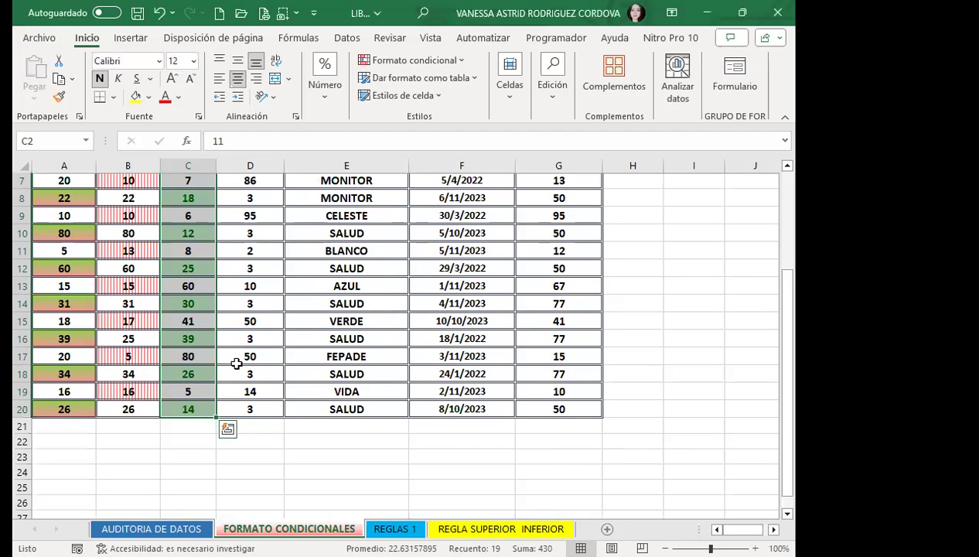
{"action": "scroll", "coordinate": [222, 306], "scroll_direction": "up", "scroll_amount": 2}
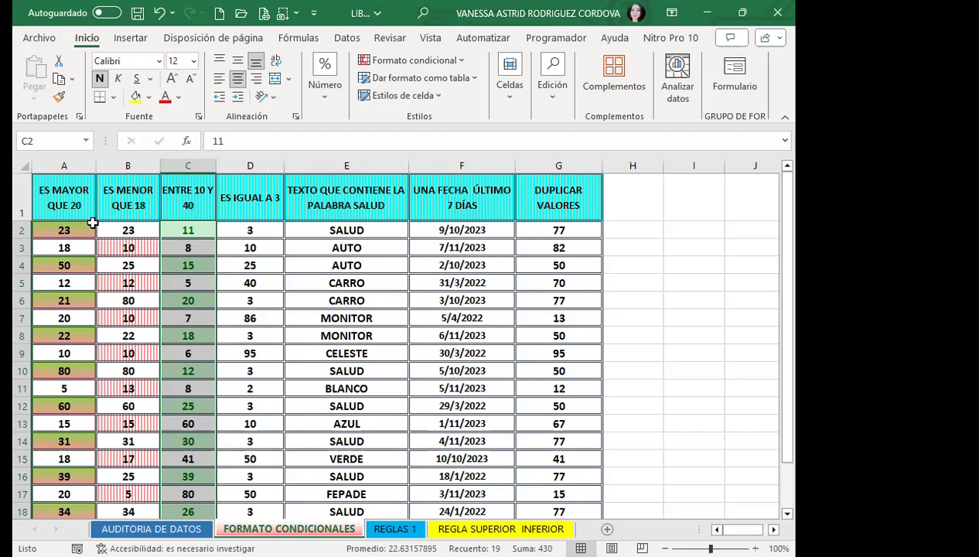
{"action": "left_click", "coordinate": [249, 233]}
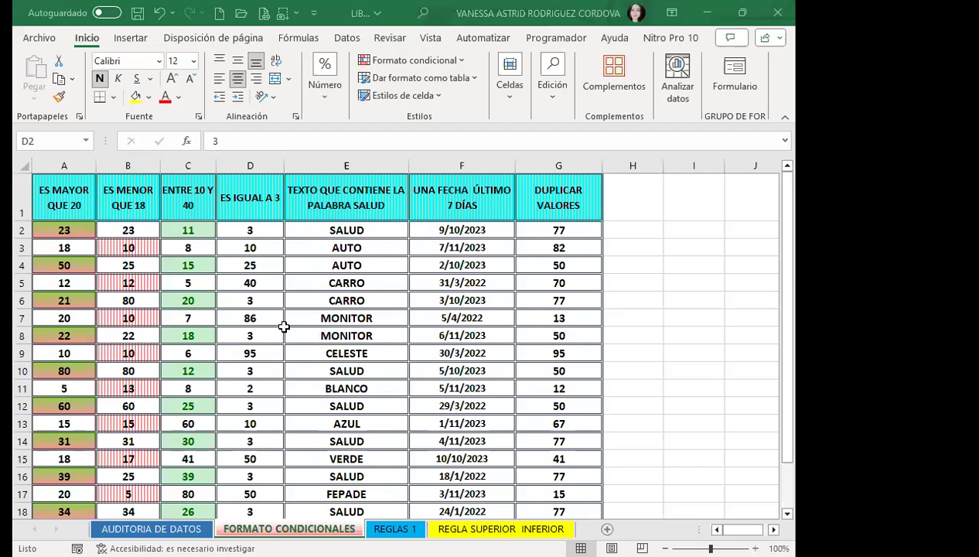
Undo the green highlighting, column B test edits and stripe formatting, then select B2:B20
{"action": "left_click", "coordinate": [690, 305]}
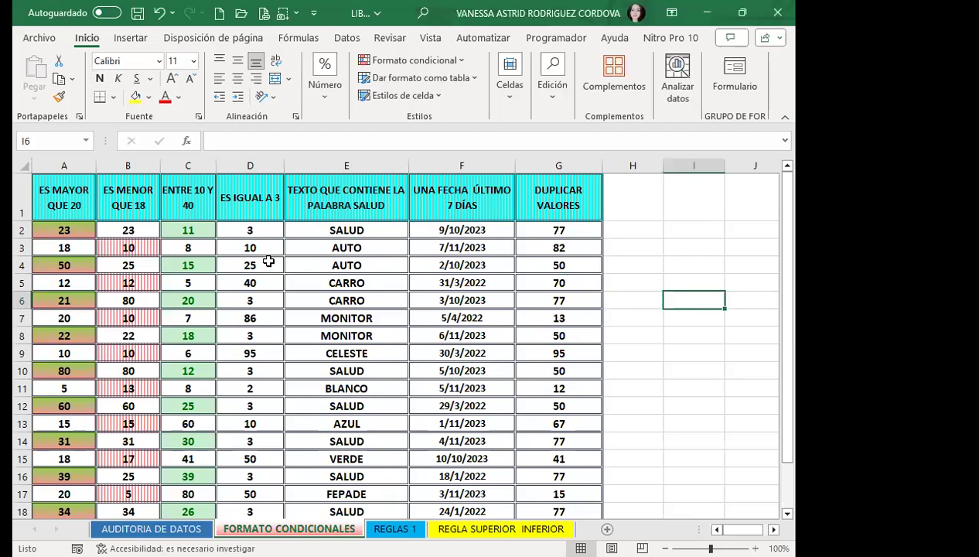
{"action": "key", "text": "ctrl+z"}
{"action": "key", "text": "ctrl+z"}
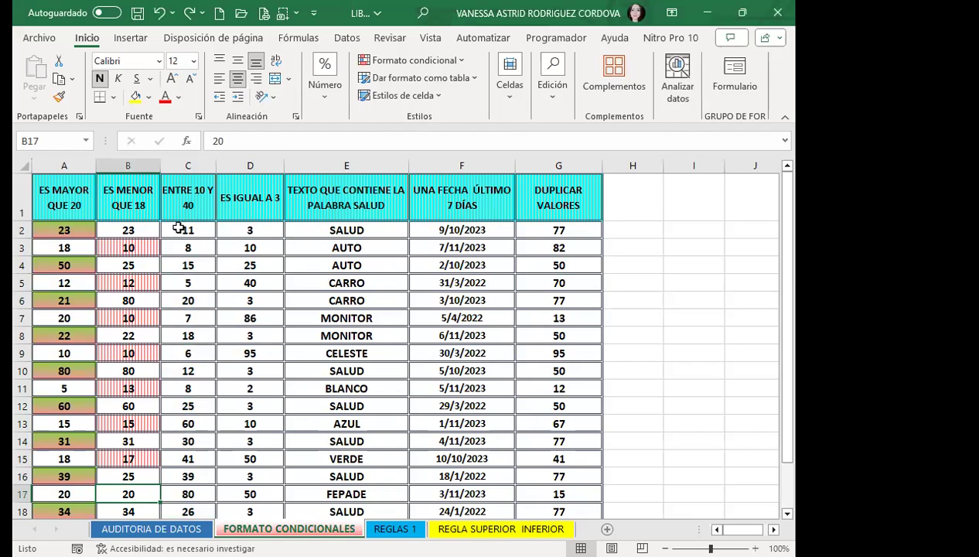
{"action": "key", "text": "ctrl+z"}
{"action": "key", "text": "ctrl+z"}
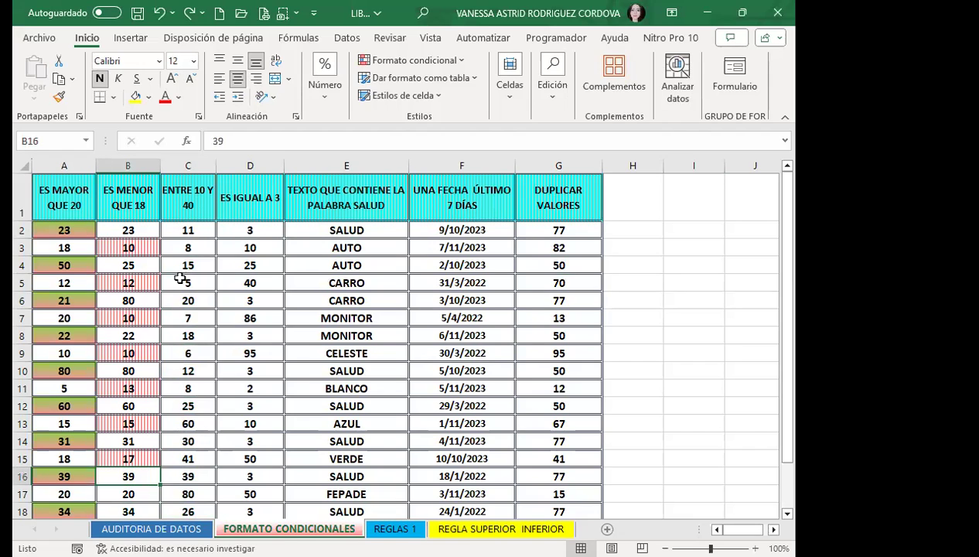
{"action": "key", "text": "ctrl+z"}
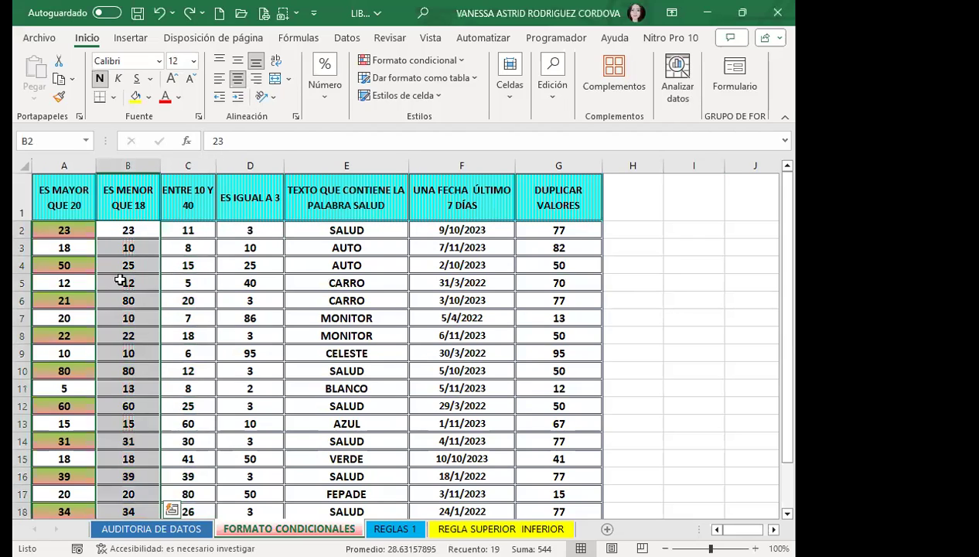
{"action": "left_click", "coordinate": [122, 281]}
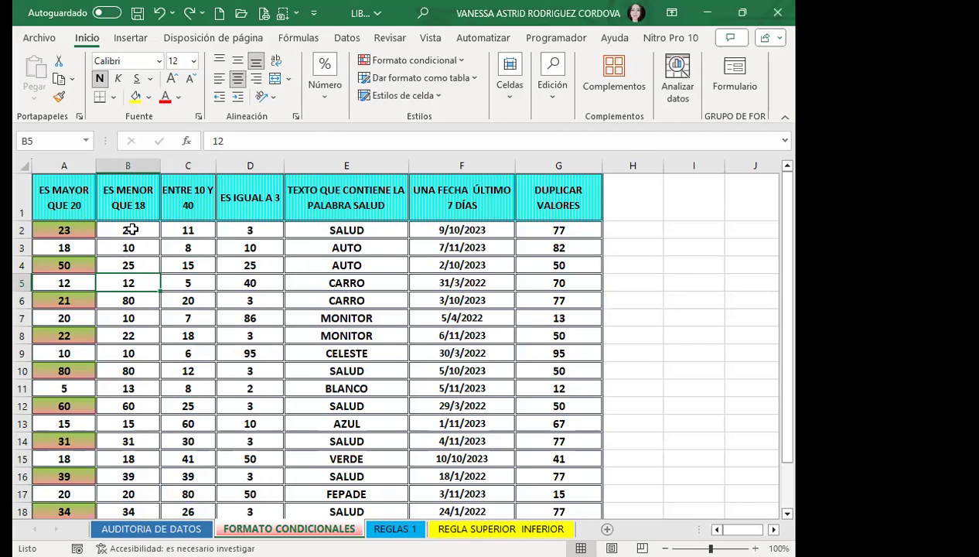
{"action": "mouse_move", "coordinate": [134, 229]}
{"action": "left_mouse_down"}
{"action": "mouse_move", "coordinate": [131, 516]}
{"action": "mouse_move", "coordinate": [126, 469]}
{"action": "left_mouse_up"}
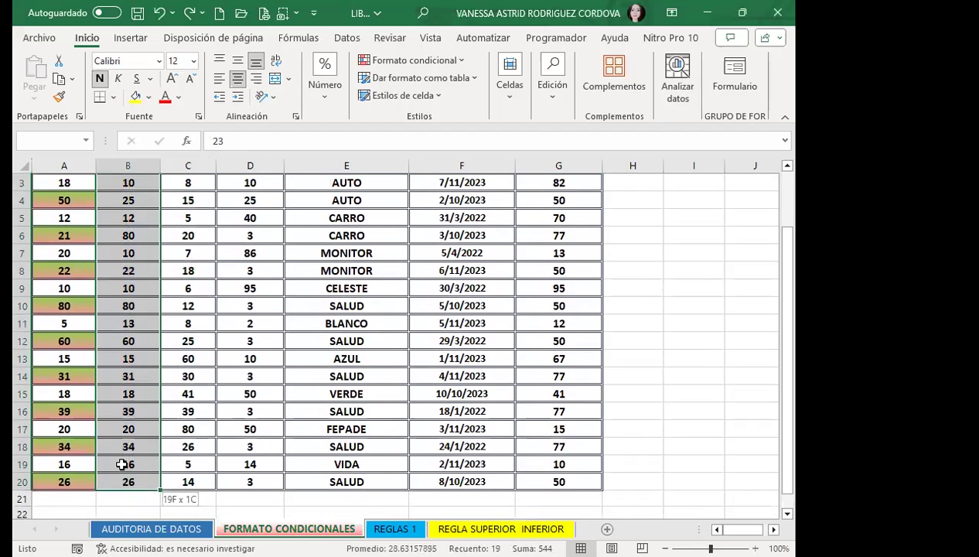
{"action": "scroll", "coordinate": [131, 348], "scroll_direction": "up", "scroll_amount": 1}
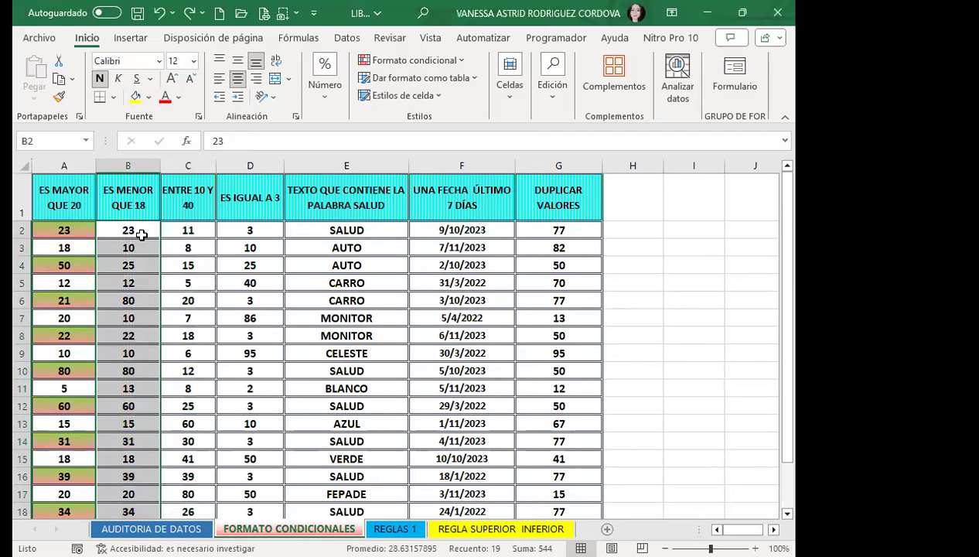
Start an Es menor que rule with 18 as the threshold
{"action": "left_click", "coordinate": [443, 66]}
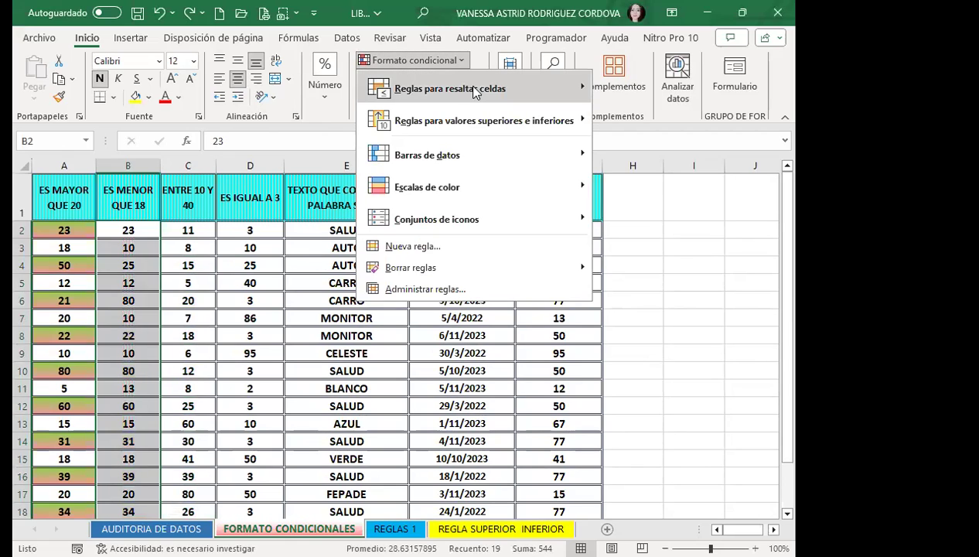
{"action": "mouse_move", "coordinate": [475, 93]}
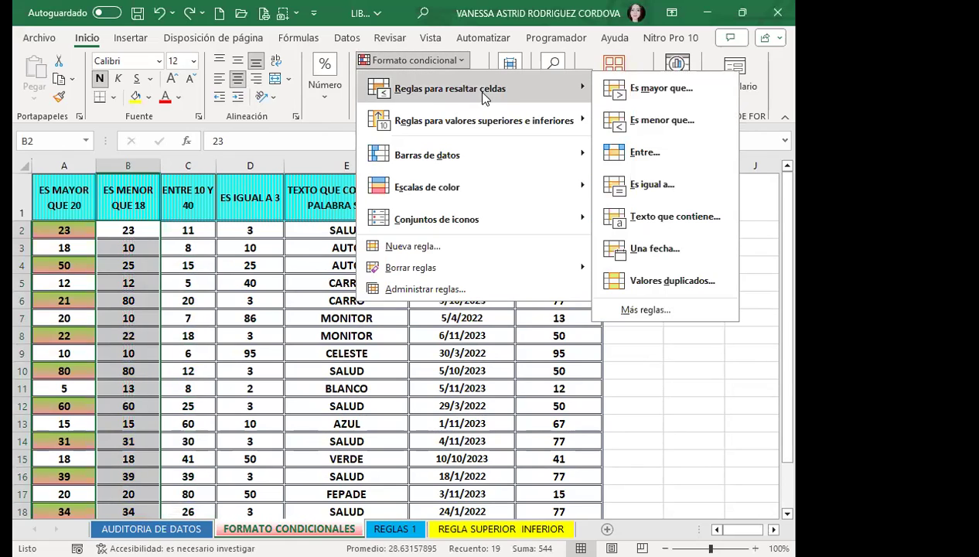
{"action": "left_click", "coordinate": [661, 120]}
{"action": "type", "text": "45"}
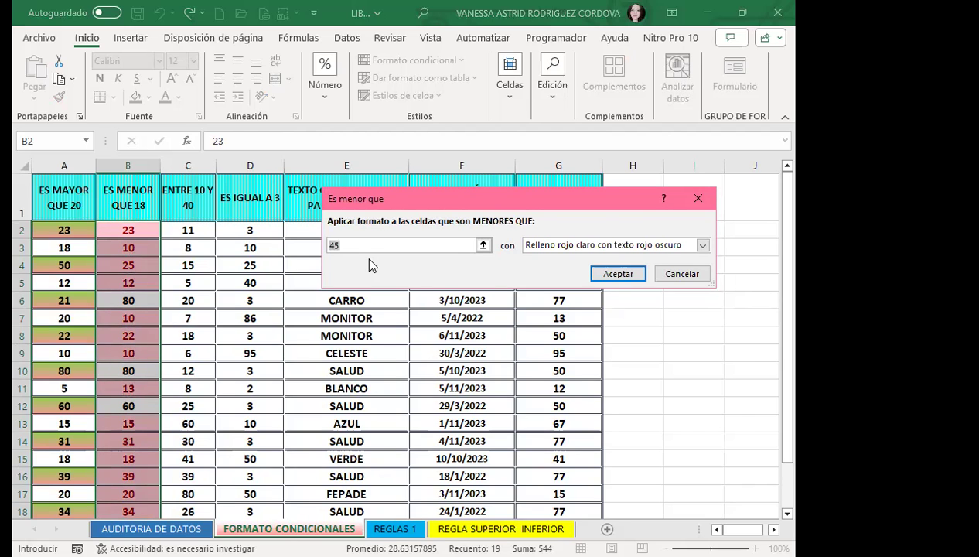
{"action": "key", "text": "BackSpace"}
{"action": "key", "text": "BackSpace"}
{"action": "type", "text": "18"}
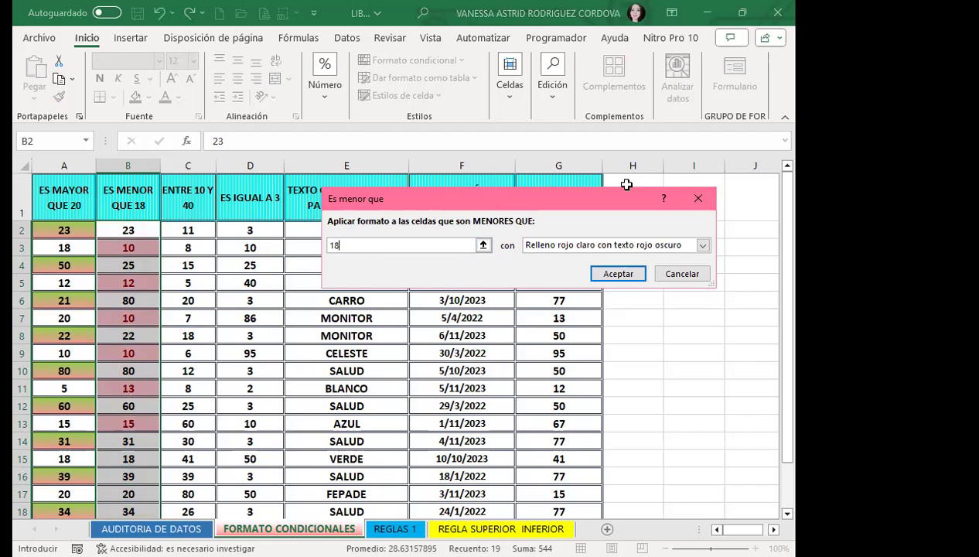
Give the rule a custom pink vertical-stripe Trama format and apply it to column B
{"action": "left_click", "coordinate": [702, 245]}
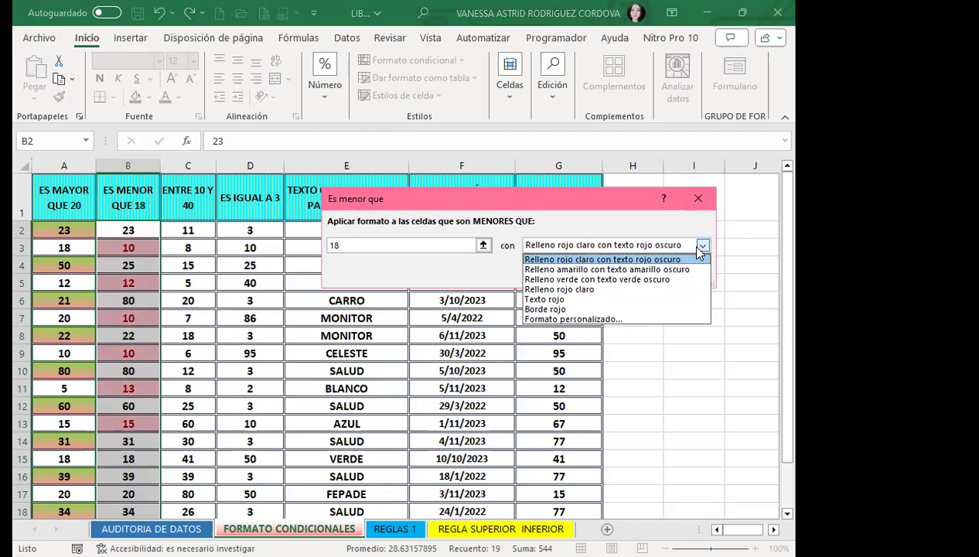
{"action": "left_click", "coordinate": [546, 318]}
{"action": "left_click", "coordinate": [634, 90]}
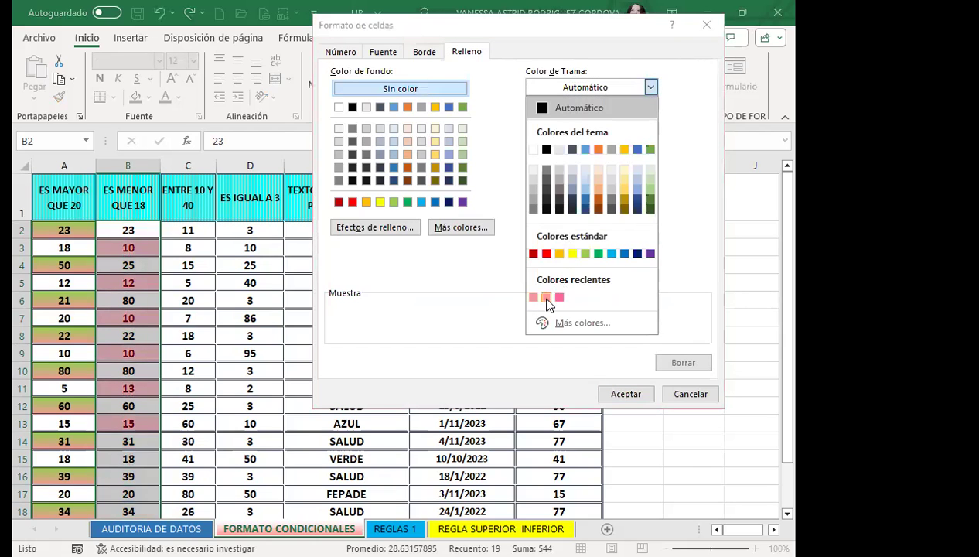
{"action": "left_click", "coordinate": [547, 298]}
{"action": "left_click", "coordinate": [651, 120]}
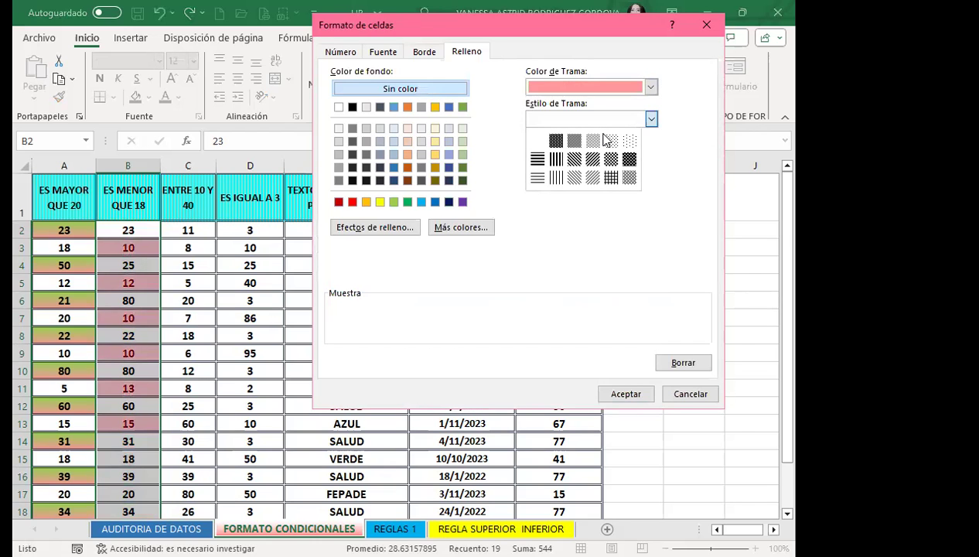
{"action": "left_click", "coordinate": [556, 160]}
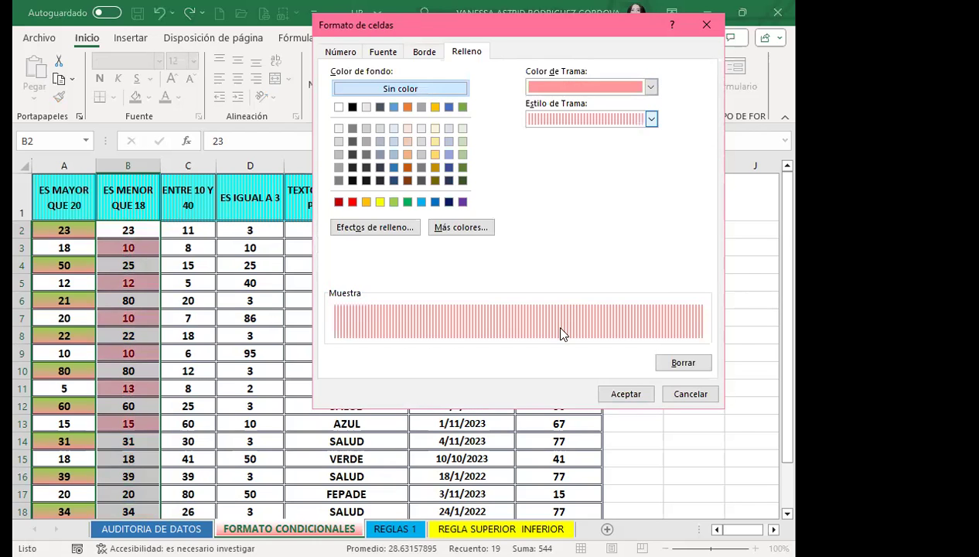
{"action": "left_click", "coordinate": [626, 395]}
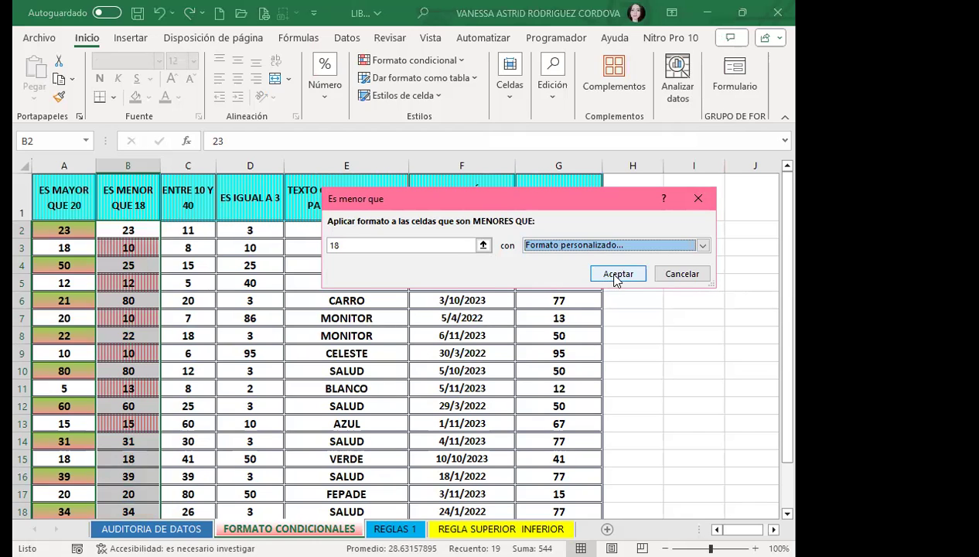
{"action": "left_click", "coordinate": [614, 276]}
Set B15 to 15 and B17 to 5 to test the stripe rule
{"action": "scroll", "coordinate": [116, 371], "scroll_direction": "down", "scroll_amount": 2}
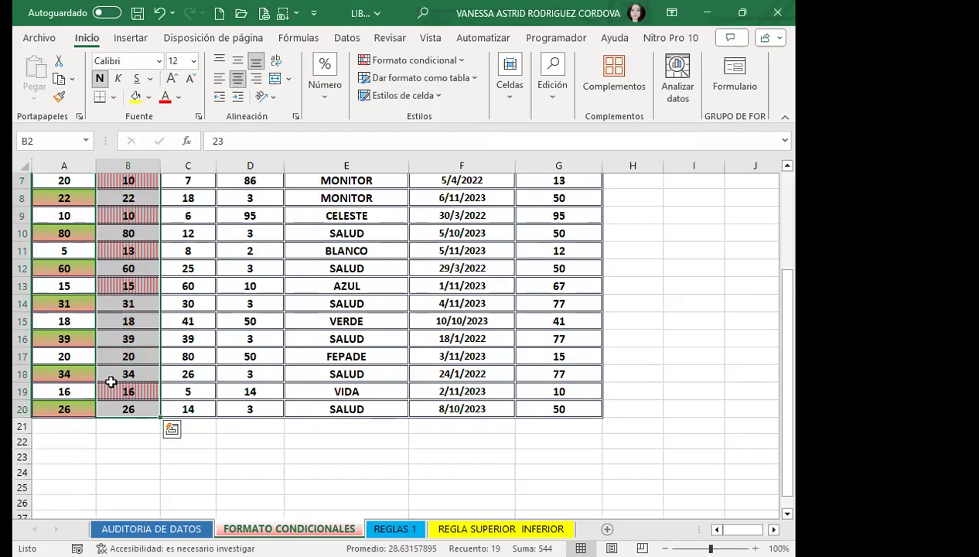
{"action": "scroll", "coordinate": [133, 326], "scroll_direction": "up", "scroll_amount": 2}
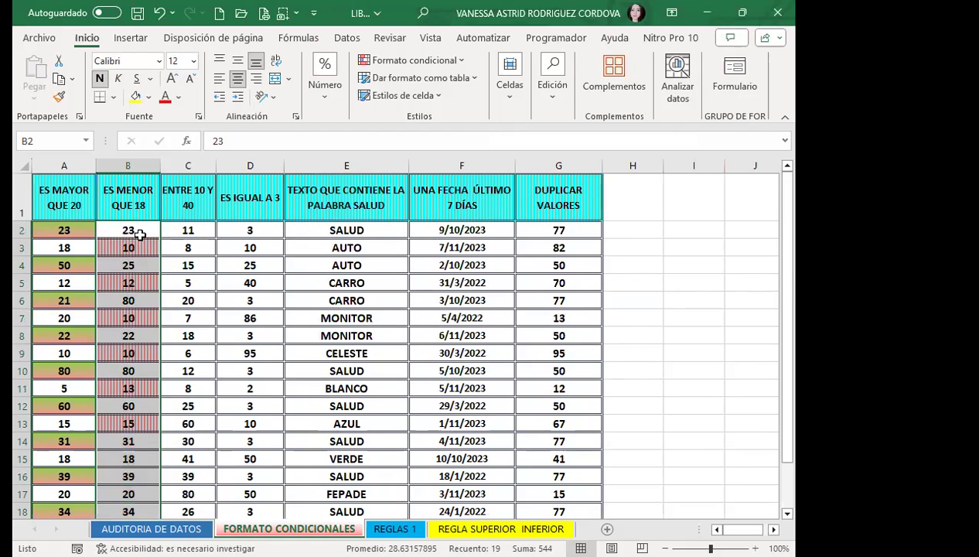
{"action": "scroll", "coordinate": [132, 340], "scroll_direction": "down", "scroll_amount": 1}
{"action": "scroll", "coordinate": [116, 372], "scroll_direction": "down", "scroll_amount": 1}
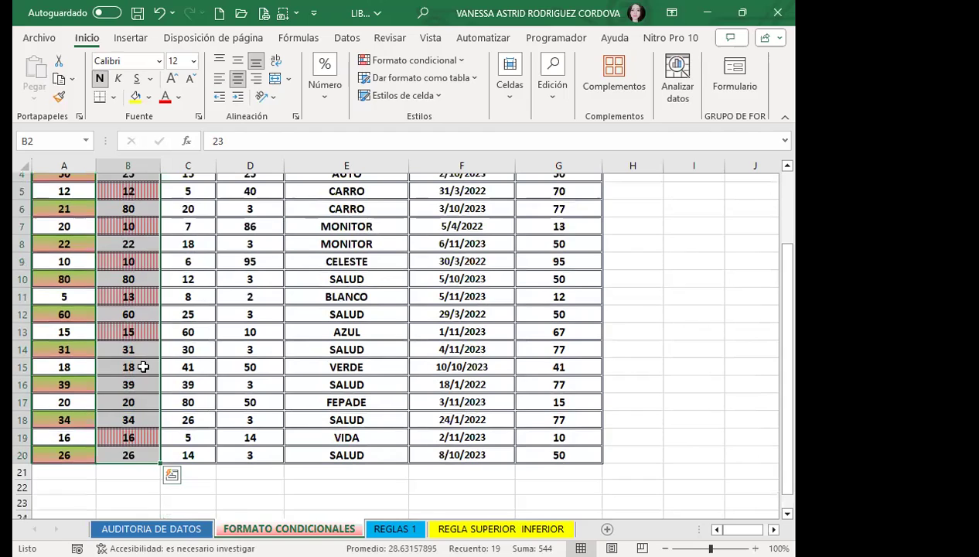
{"action": "left_click", "coordinate": [155, 368]}
{"action": "type", "text": "15"}
{"action": "key", "text": "Return"}
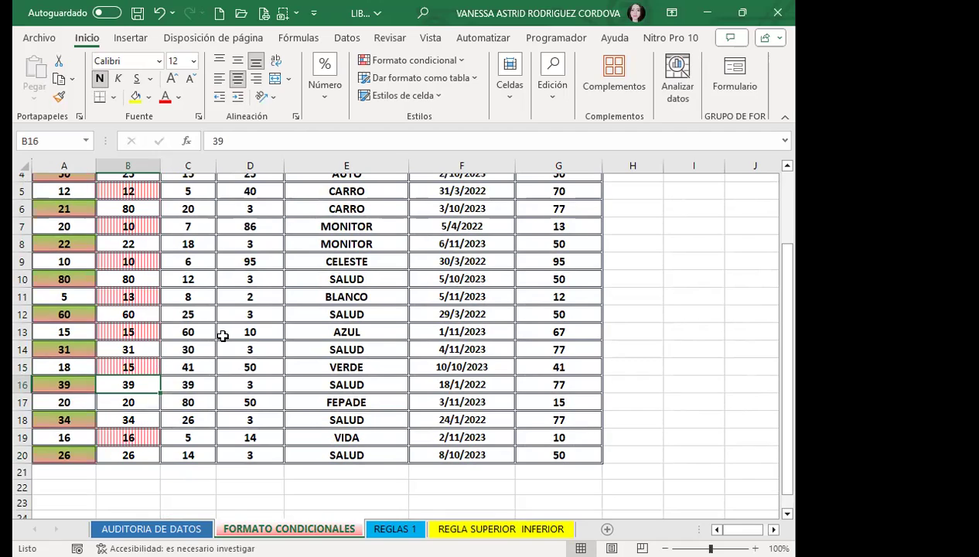
{"action": "left_click", "coordinate": [134, 398]}
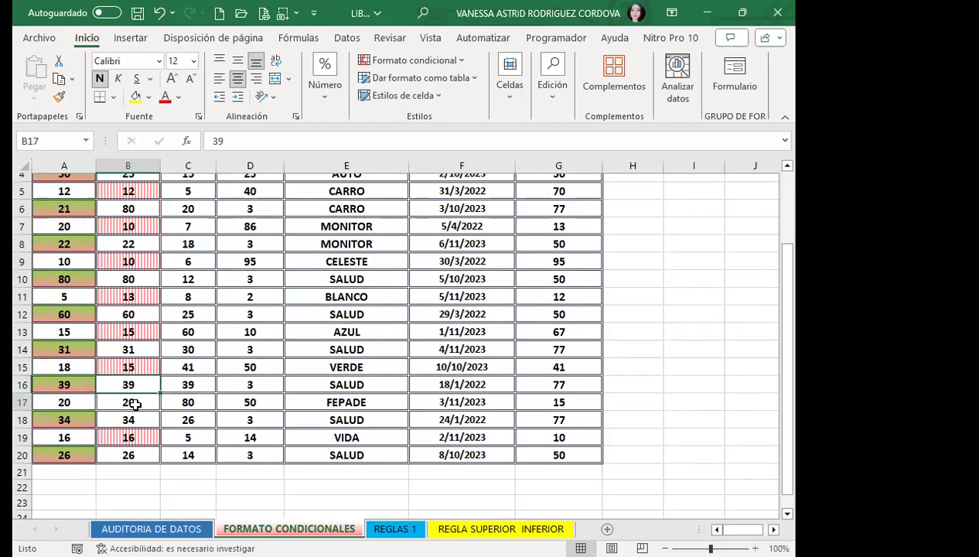
{"action": "type", "text": "5"}
{"action": "key", "text": "Return"}
Enter 40 in B19, then undo it
{"action": "scroll", "coordinate": [94, 379], "scroll_direction": "up", "scroll_amount": 2}
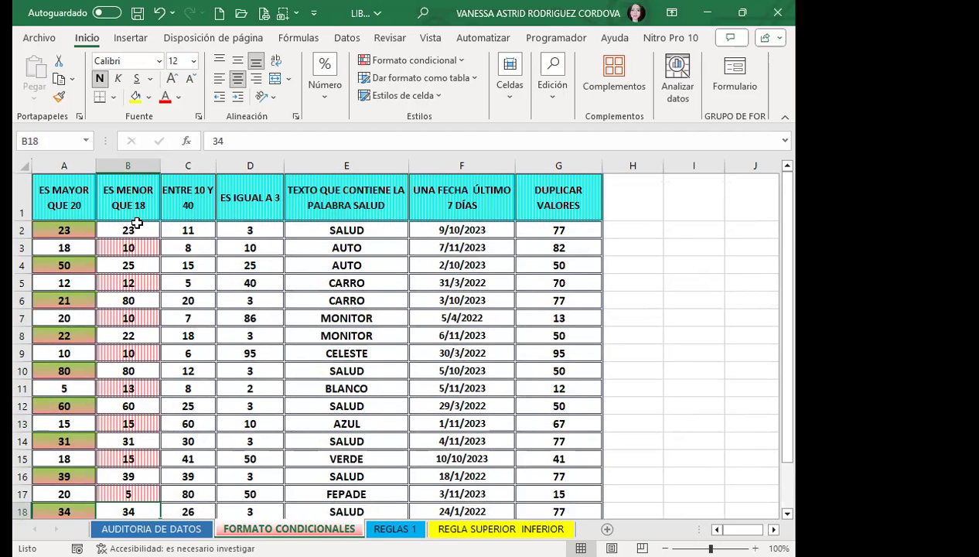
{"action": "scroll", "coordinate": [105, 365], "scroll_direction": "down", "scroll_amount": 1}
{"action": "scroll", "coordinate": [108, 372], "scroll_direction": "down", "scroll_amount": 1}
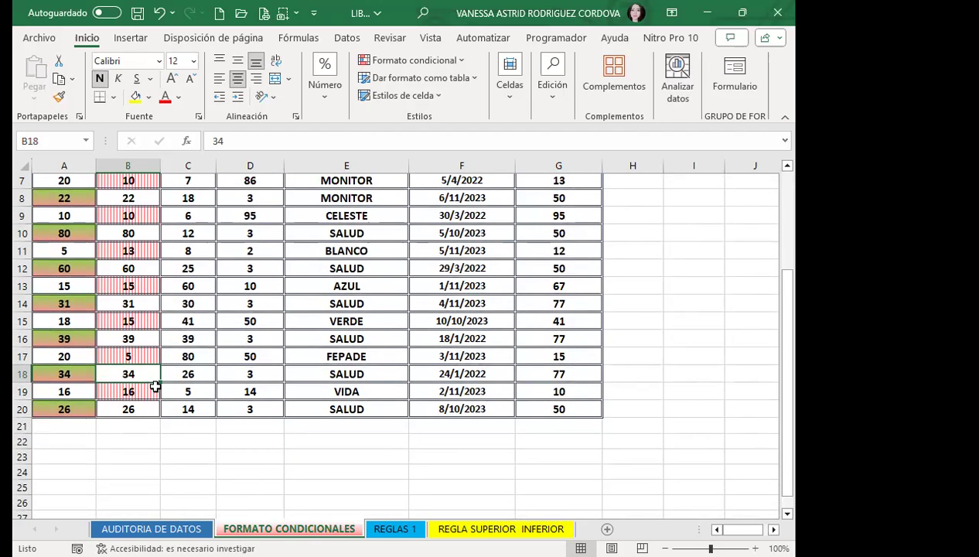
{"action": "left_click", "coordinate": [153, 392]}
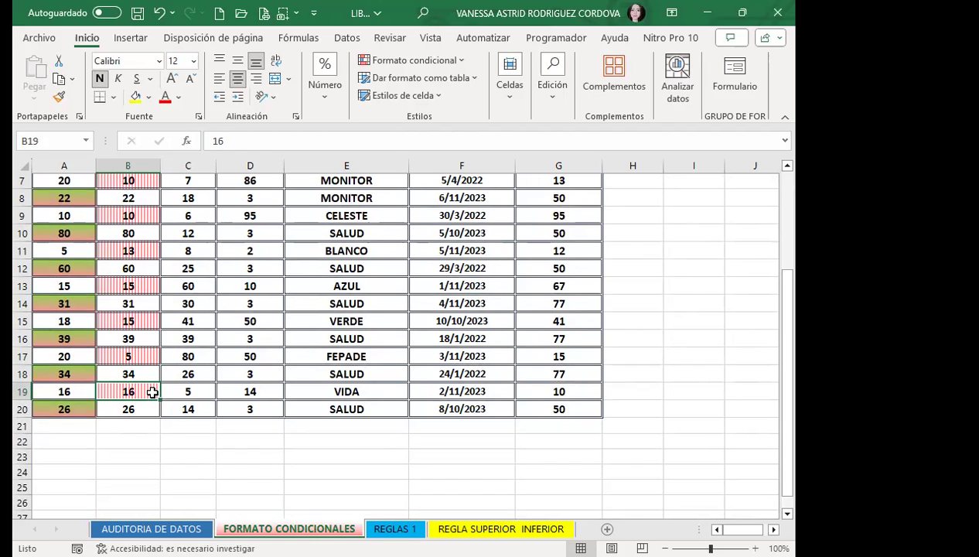
{"action": "type", "text": "40"}
{"action": "key", "text": "Return"}
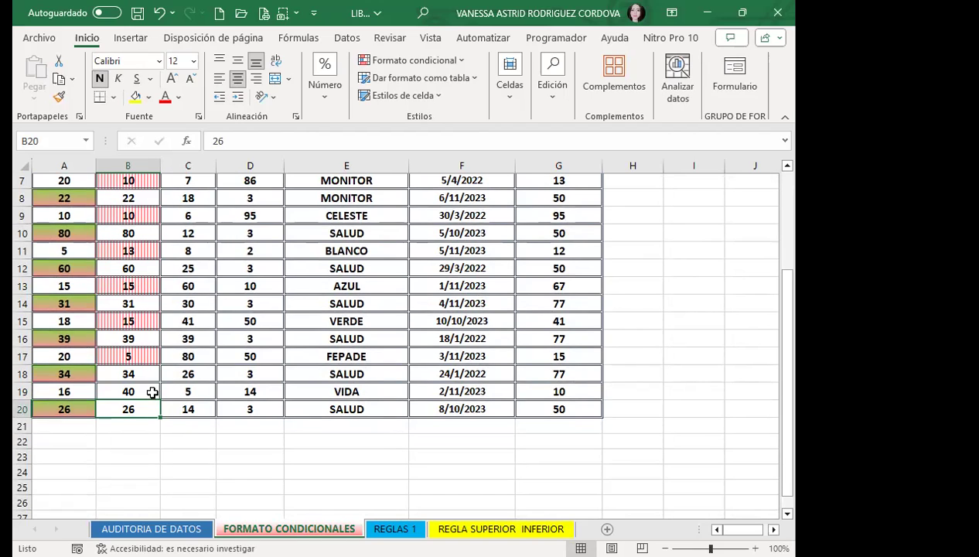
{"action": "key", "text": "ctrl+z"}
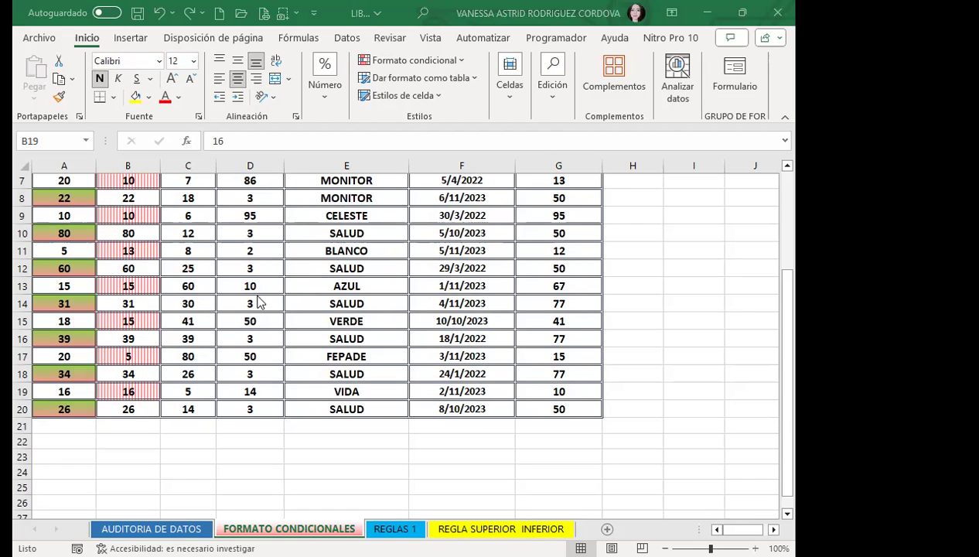
Clear B19 and enter 45 there
{"action": "left_click", "coordinate": [129, 387]}
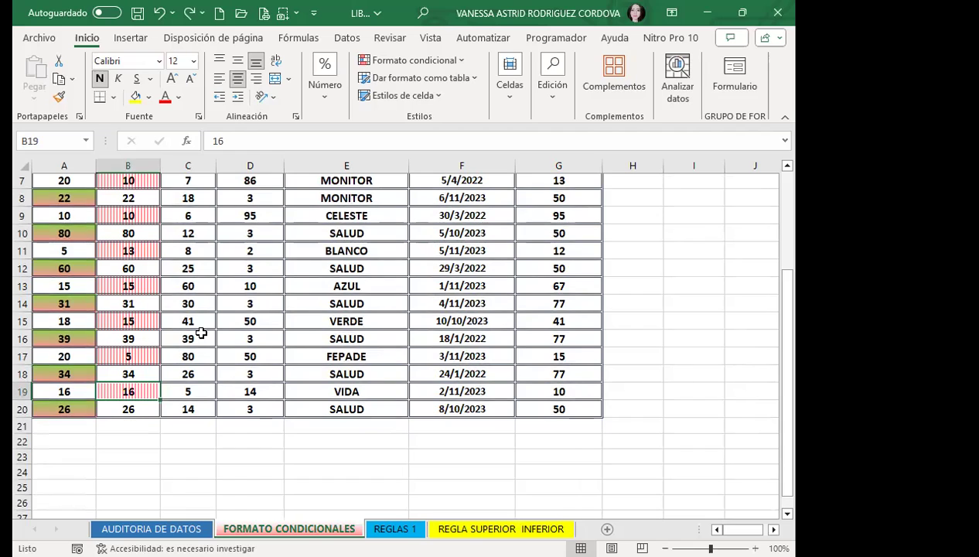
{"action": "key", "text": "Delete"}
{"action": "key", "text": "Return"}
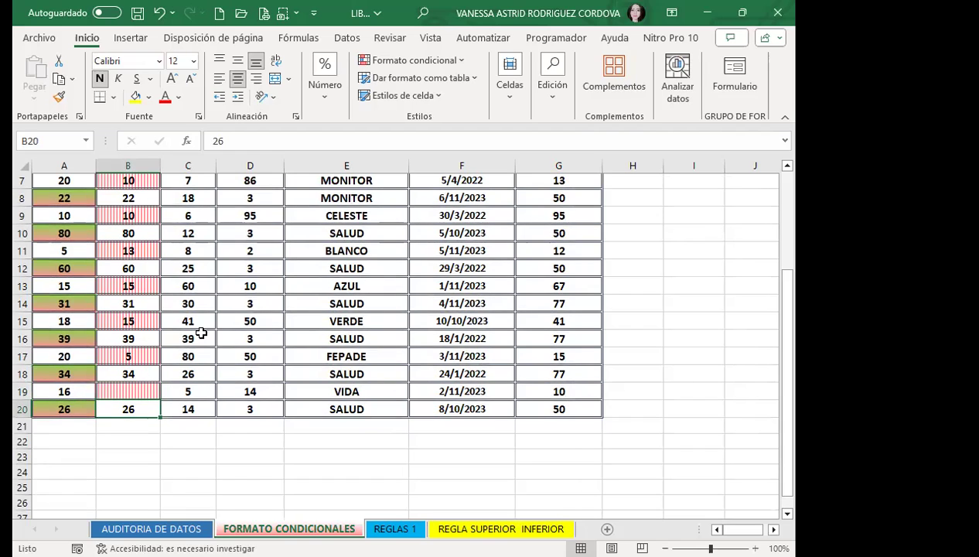
{"action": "left_click", "coordinate": [144, 390]}
{"action": "key", "text": "Return"}
{"action": "left_click", "coordinate": [132, 392]}
{"action": "type", "text": "45"}
{"action": "key", "text": "Return"}
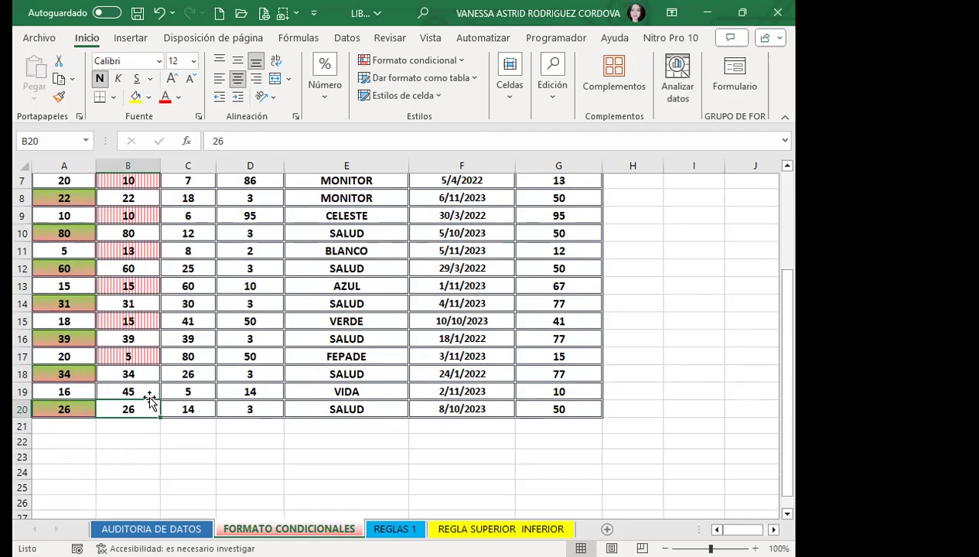
Enter 0 in B19 to test the pattern
{"action": "left_click", "coordinate": [153, 393]}
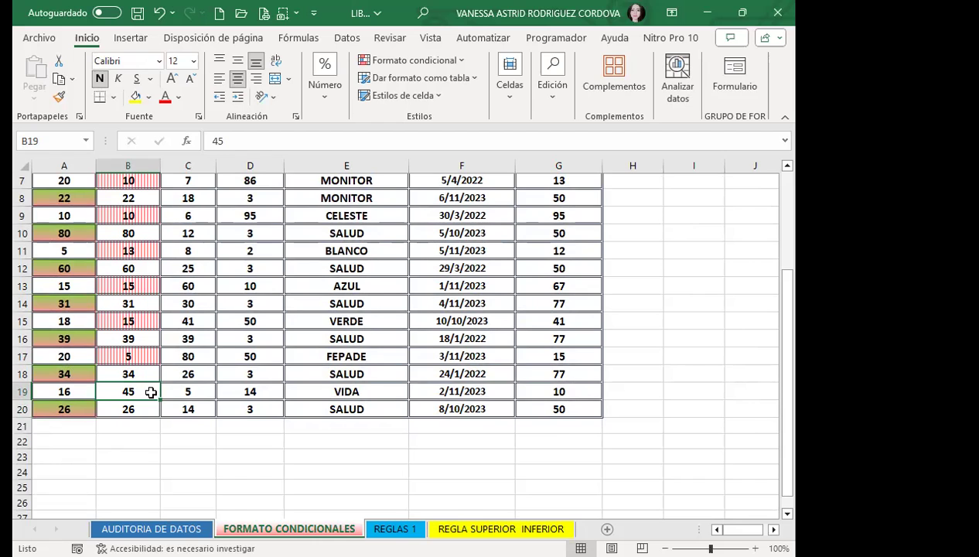
{"action": "scroll", "coordinate": [143, 282], "scroll_direction": "up", "scroll_amount": 2}
{"action": "scroll", "coordinate": [147, 333], "scroll_direction": "down", "scroll_amount": 3}
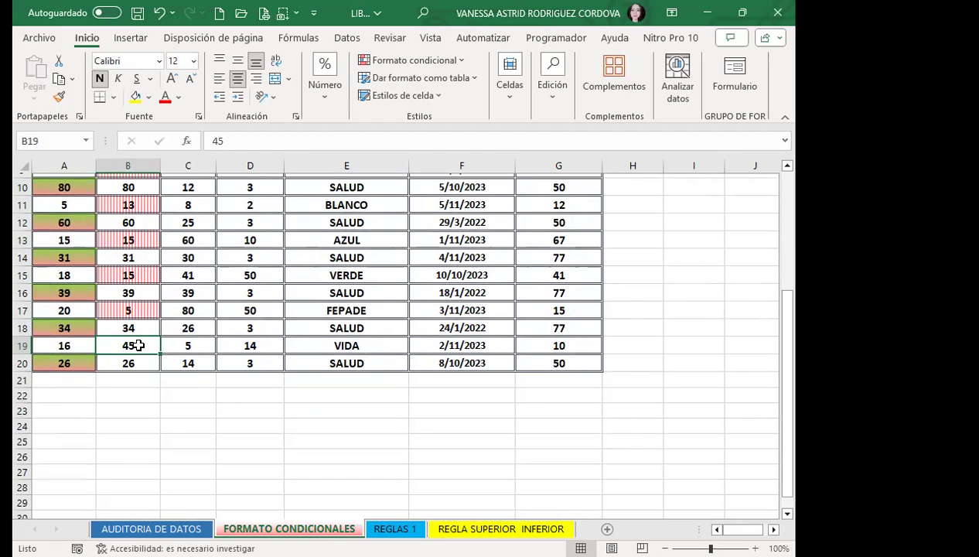
{"action": "type", "text": "0"}
{"action": "key", "text": "Return"}
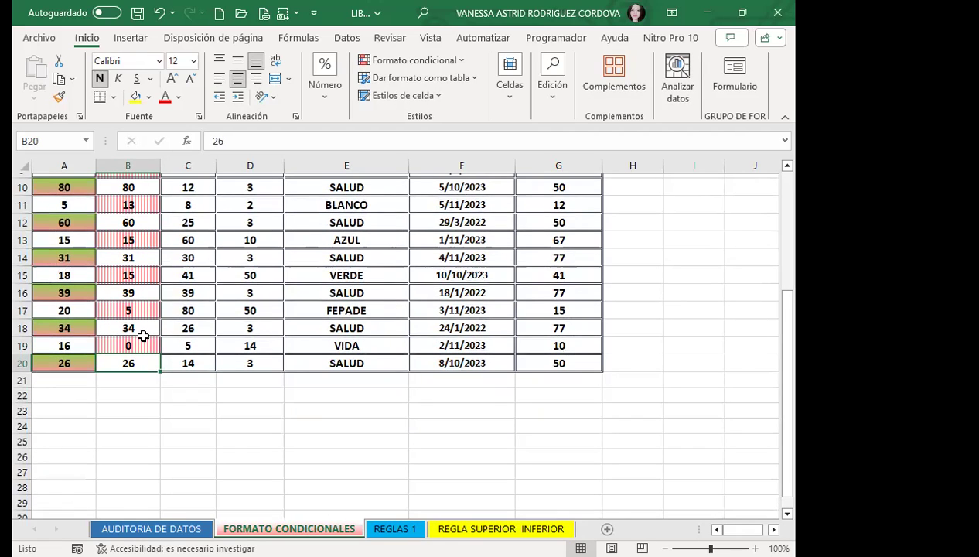
Change B19 to 5 so it shows the pink stripes
{"action": "left_click", "coordinate": [151, 347]}
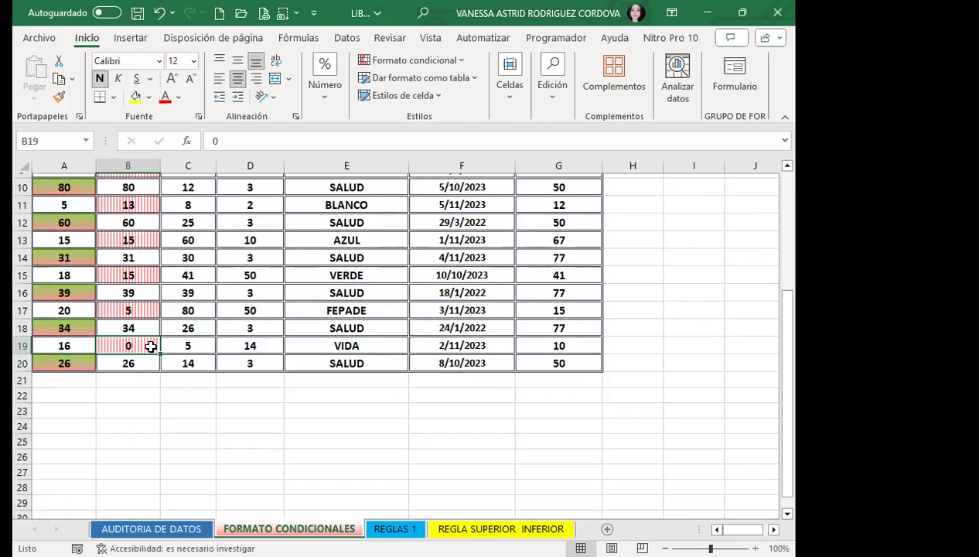
{"action": "type", "text": "45"}
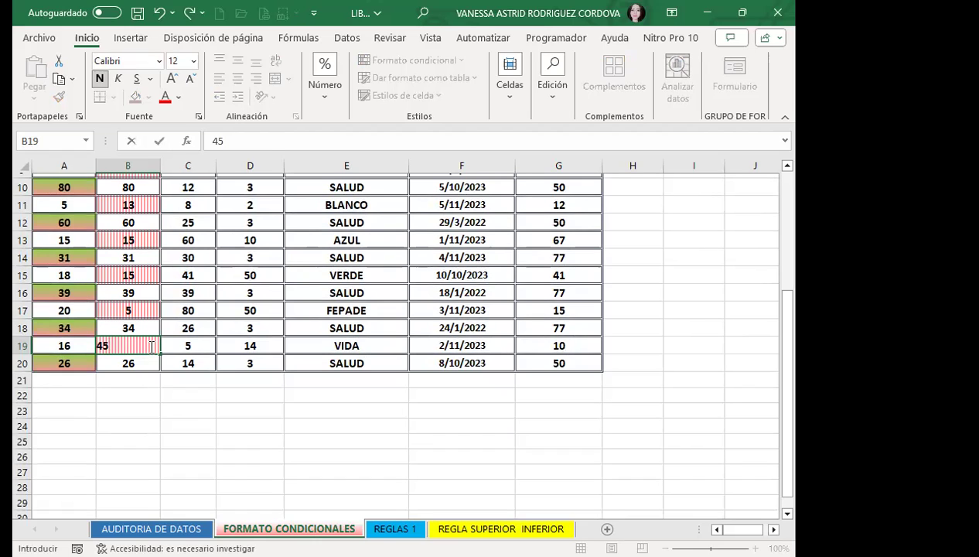
{"action": "key", "text": "BackSpace"}
{"action": "type", "text": "5"}
{"action": "key", "text": "Return"}
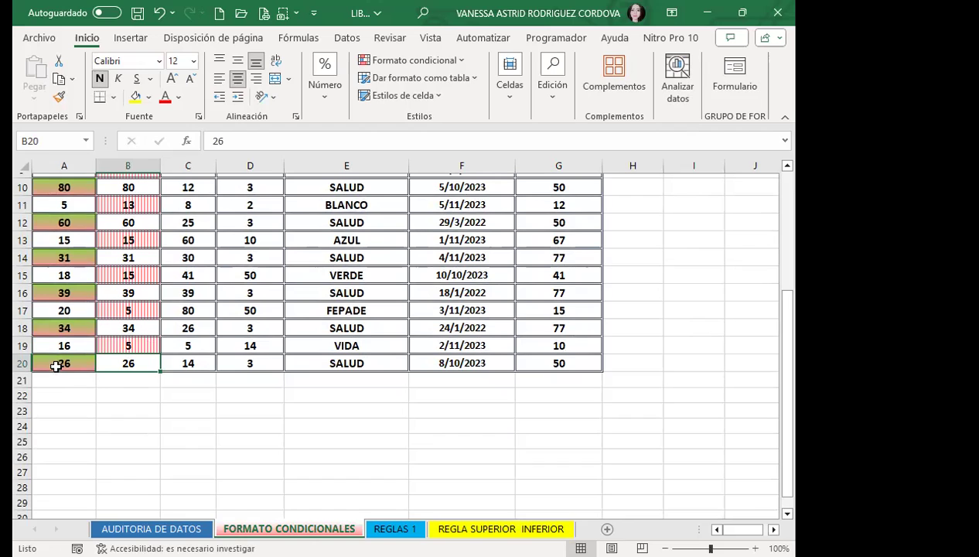
Replace the 26 in A20 with 45
{"action": "left_click", "coordinate": [62, 364]}
{"action": "key", "text": "Delete"}
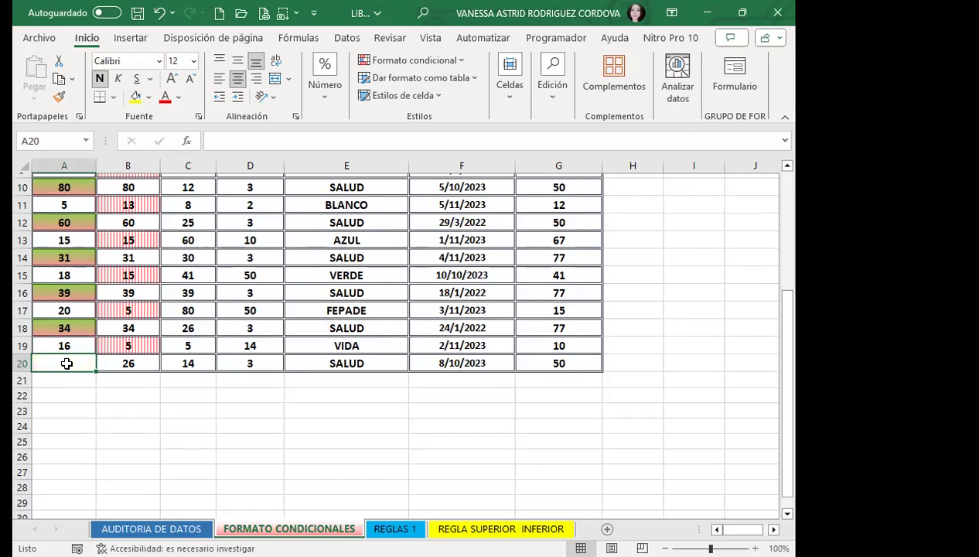
{"action": "key", "text": "Return"}
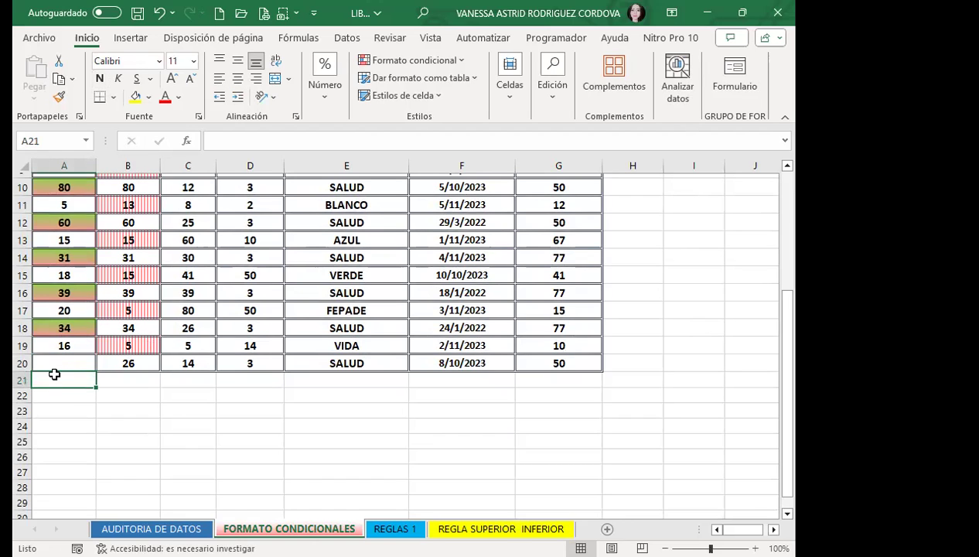
{"action": "scroll", "coordinate": [23, 255], "scroll_direction": "up", "scroll_amount": 3}
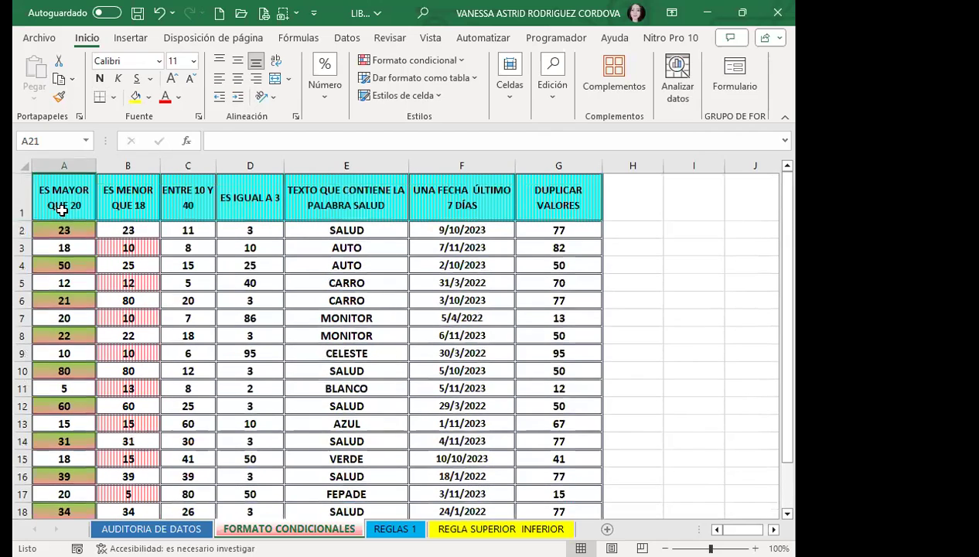
{"action": "scroll", "coordinate": [65, 247], "scroll_direction": "down", "scroll_amount": 3}
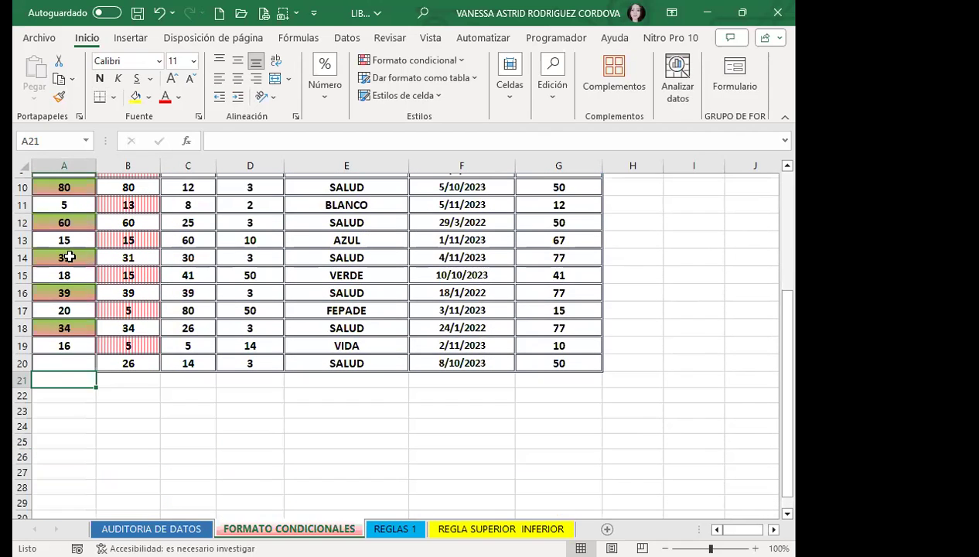
{"action": "left_click", "coordinate": [56, 396]}
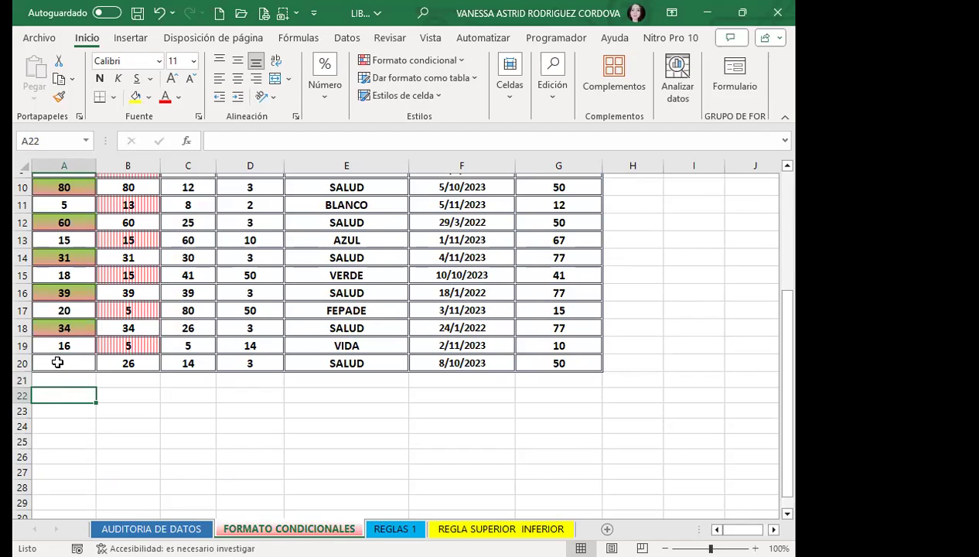
{"action": "left_click", "coordinate": [57, 362]}
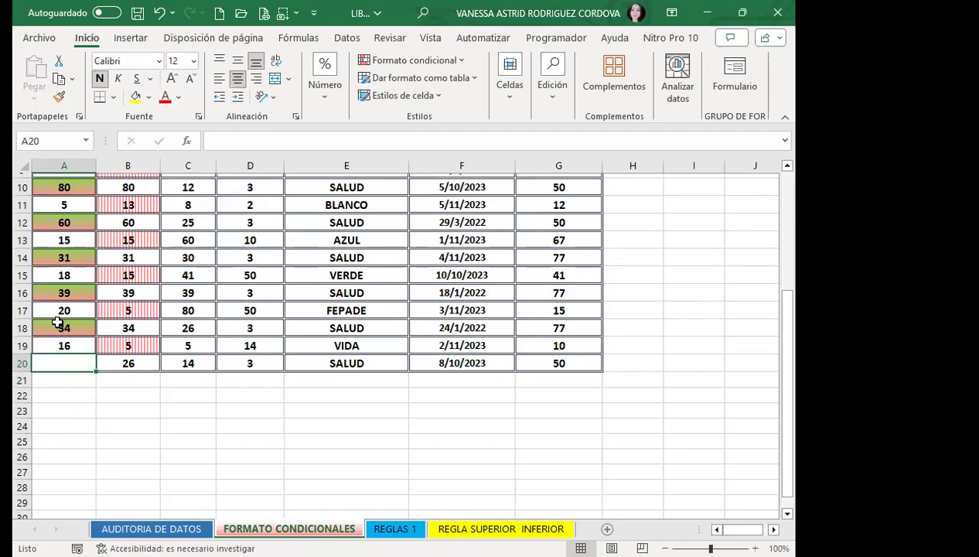
{"action": "type", "text": "45"}
{"action": "key", "text": "Return"}
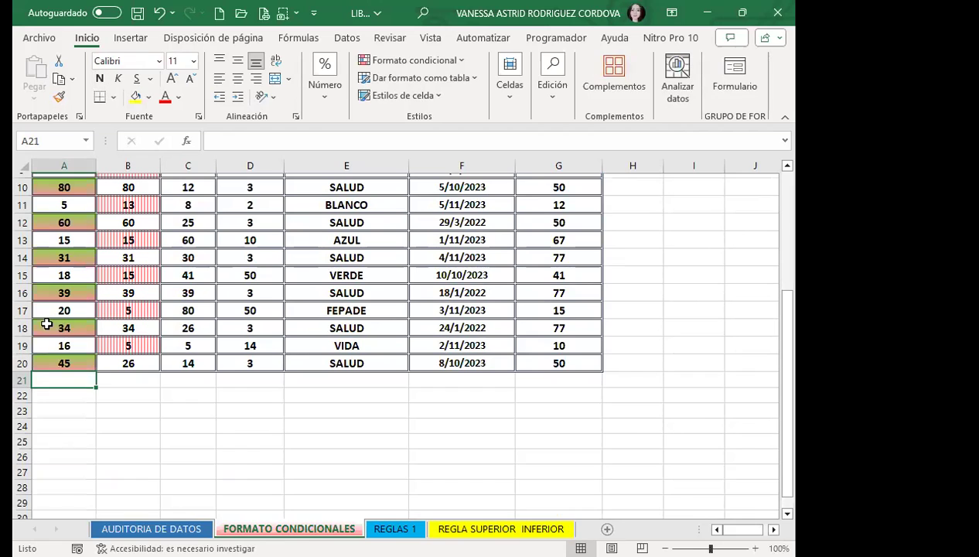
Enter 0 in B19 to test the stripe rule
{"action": "left_click", "coordinate": [143, 344]}
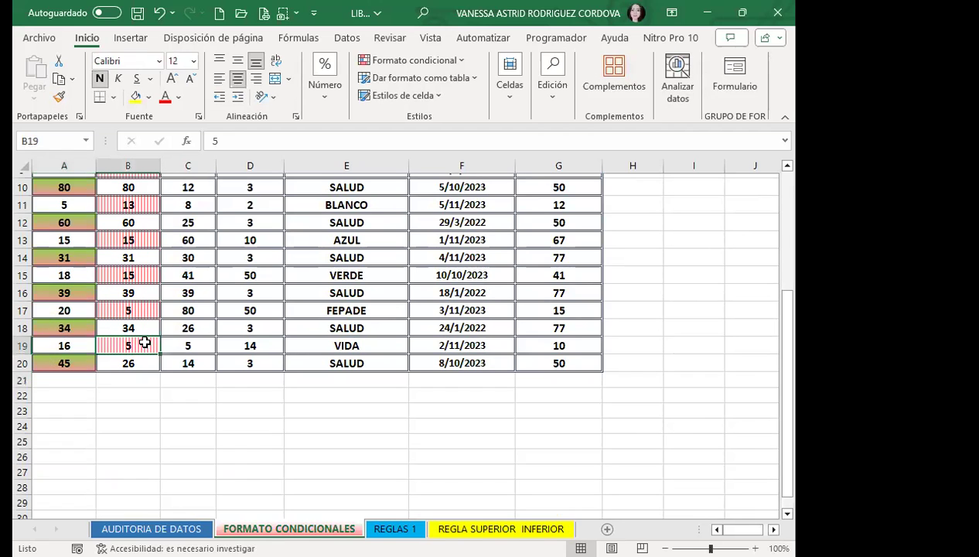
{"action": "key", "text": "Return"}
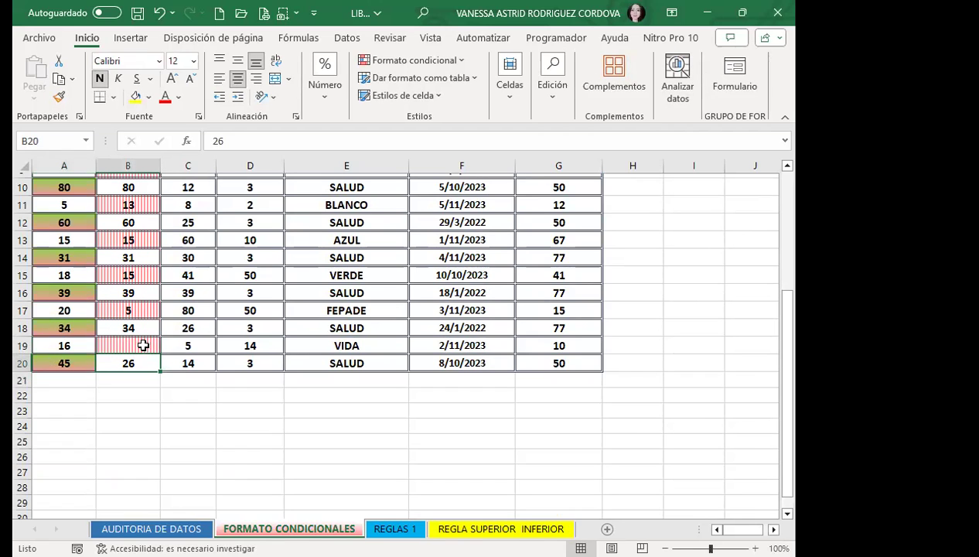
{"action": "left_click", "coordinate": [139, 344]}
{"action": "type", "text": "0"}
{"action": "key", "text": "Return"}
Restore B19 to 5
{"action": "scroll", "coordinate": [135, 271], "scroll_direction": "up", "scroll_amount": 3}
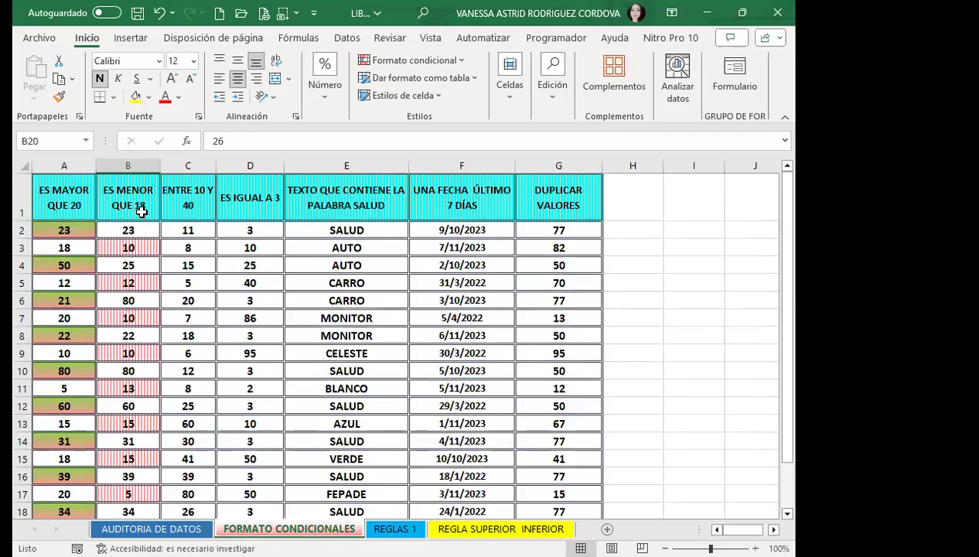
{"action": "scroll", "coordinate": [136, 232], "scroll_direction": "down", "scroll_amount": 2}
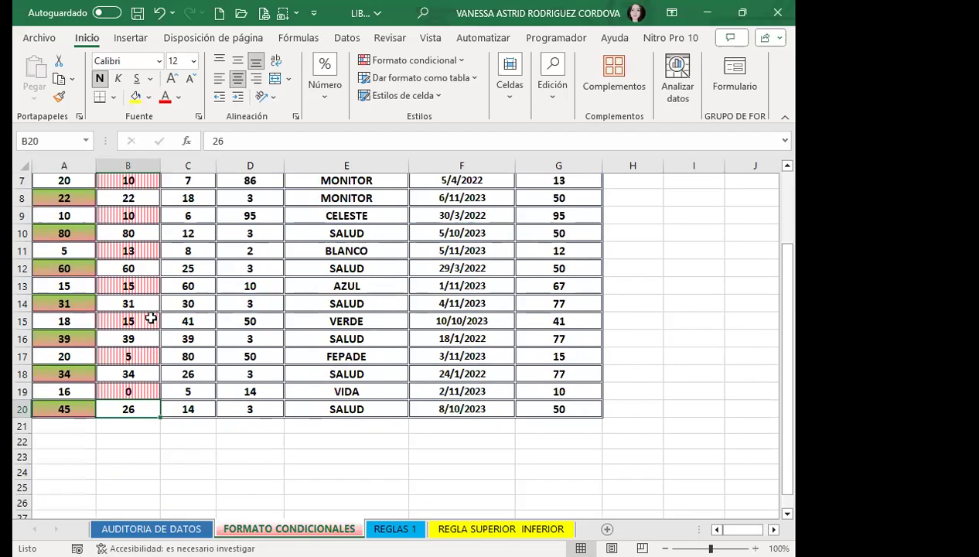
{"action": "left_click", "coordinate": [138, 393]}
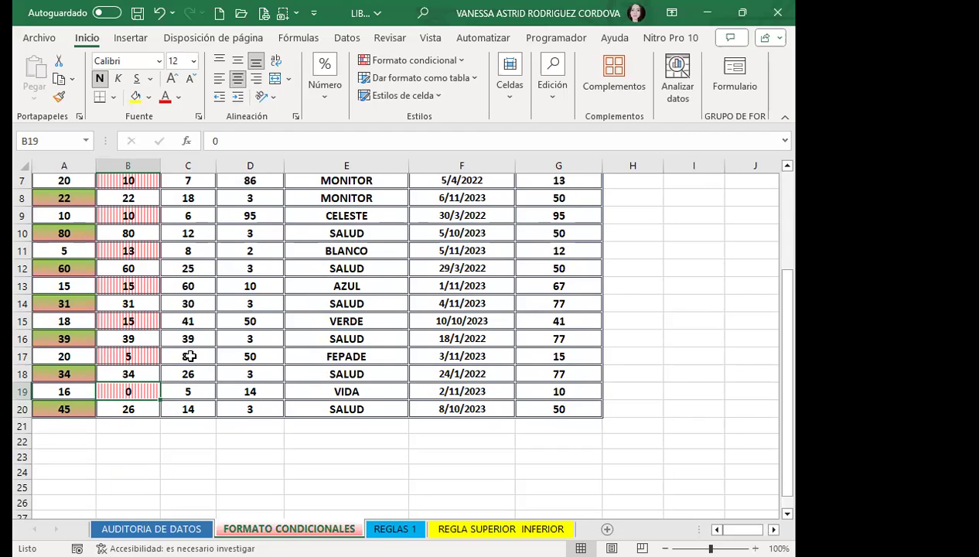
{"action": "type", "text": "5"}
{"action": "key", "text": "Return"}
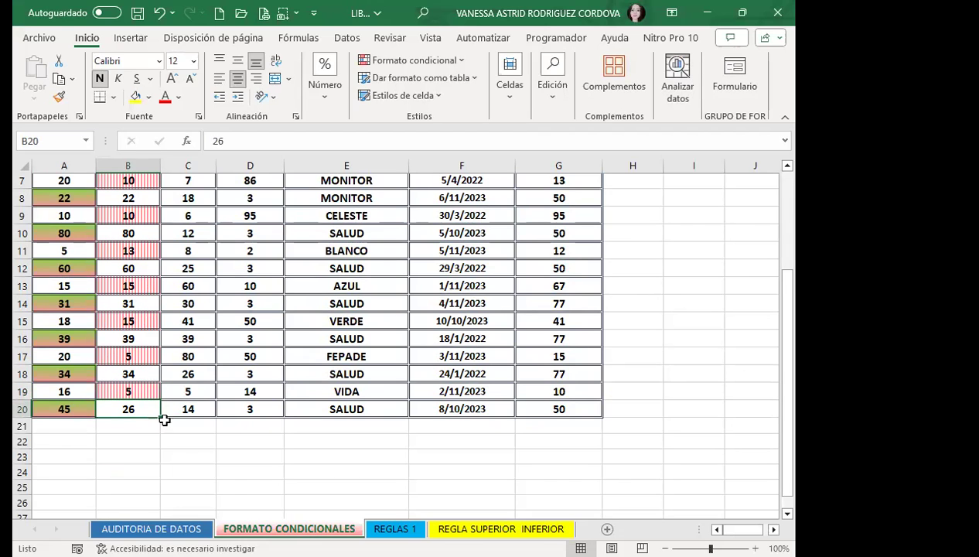
{"action": "scroll", "coordinate": [124, 396], "scroll_direction": "up", "scroll_amount": 2}
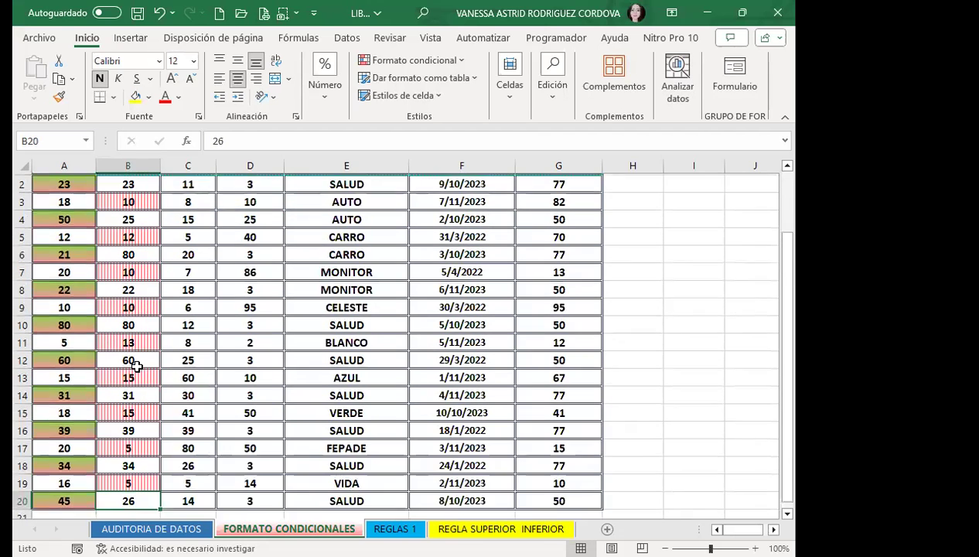
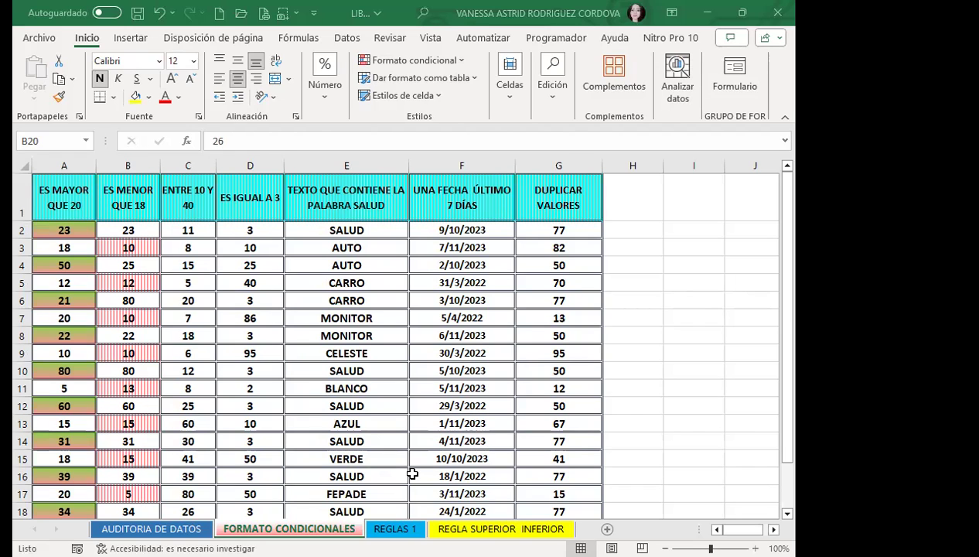
Select the column C values and try a between-values rule, then cancel it
{"action": "mouse_move", "coordinate": [201, 230]}
{"action": "left_mouse_down"}
{"action": "mouse_move", "coordinate": [227, 411]}
{"action": "mouse_move", "coordinate": [263, 488]}
{"action": "left_mouse_up"}
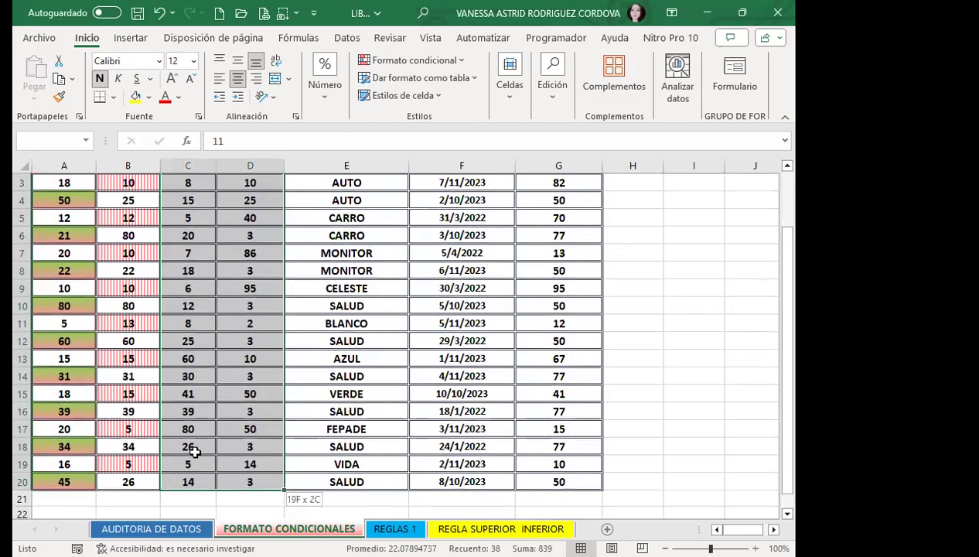
{"action": "left_click_drag", "start_coordinate": [193, 451], "coordinate": [188, 481]}
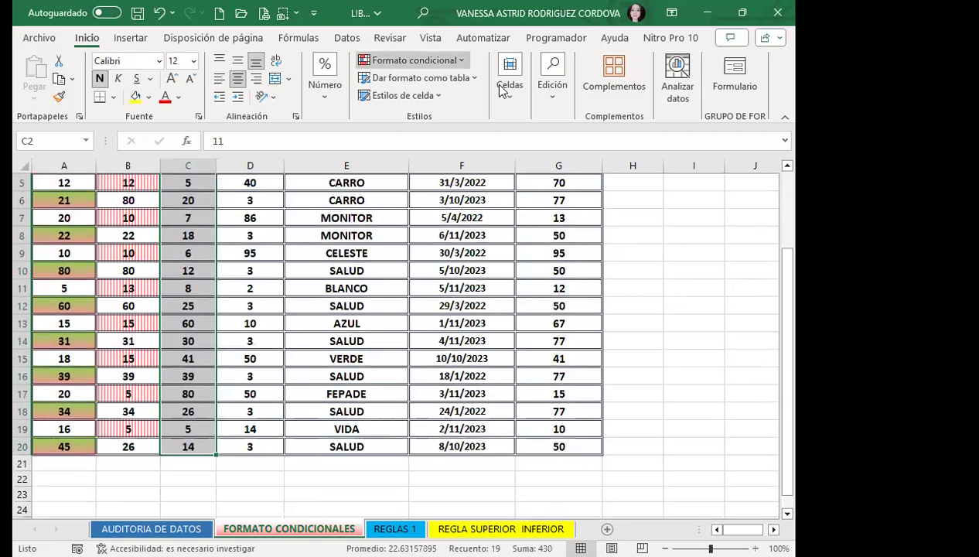
{"action": "left_click", "coordinate": [410, 59]}
{"action": "key", "text": "Return"}
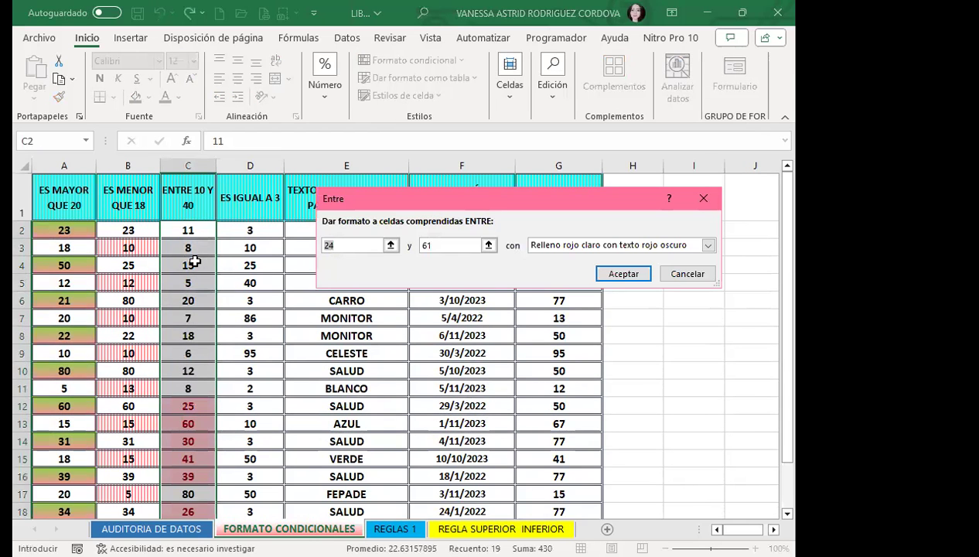
{"action": "key", "text": "BackSpace"}
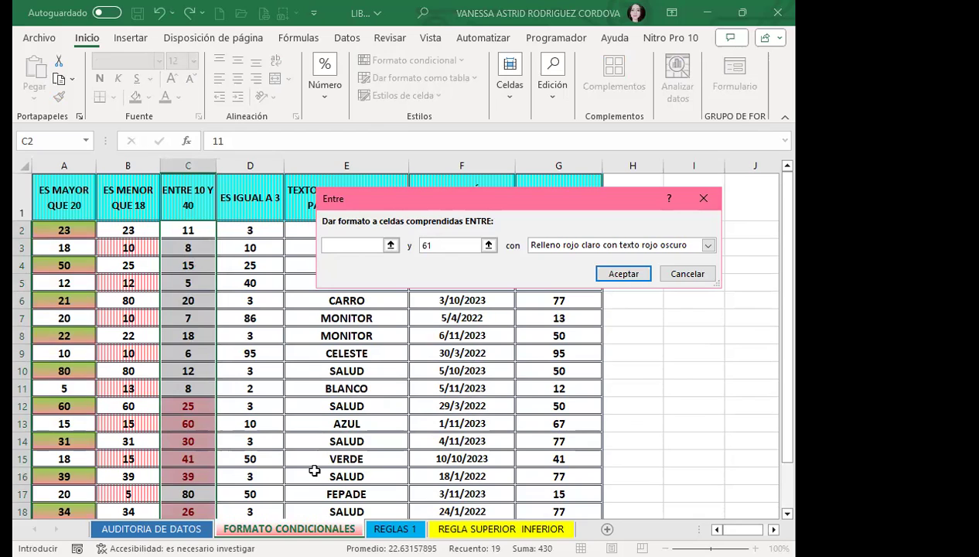
{"action": "key", "text": "Escape"}
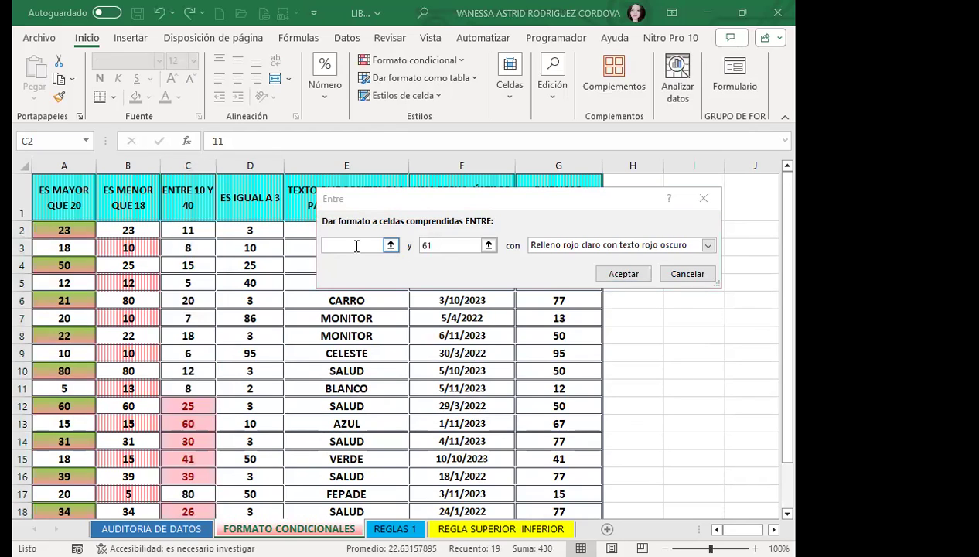
{"action": "left_click", "coordinate": [357, 245]}
{"action": "key", "text": "Tab"}
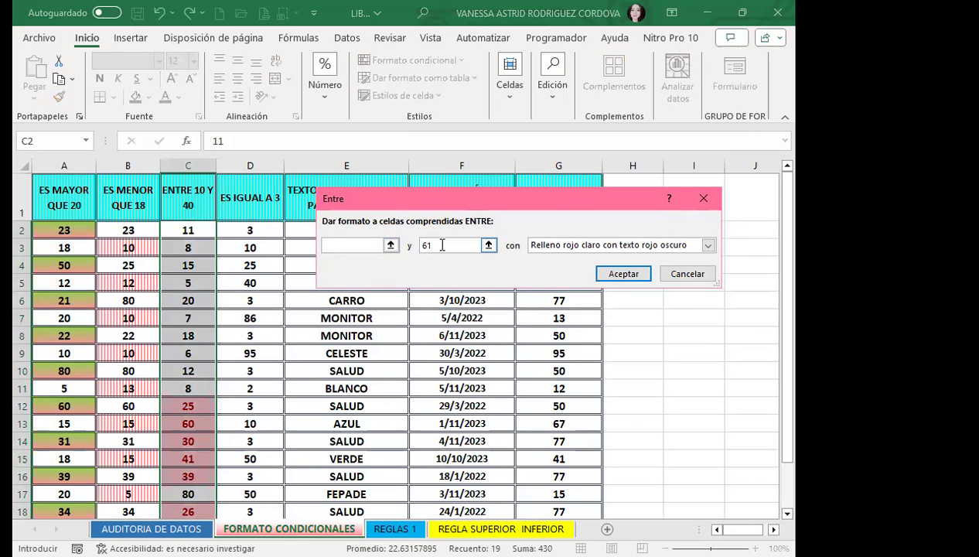
{"action": "key", "text": "BackSpace"}
{"action": "left_click", "coordinate": [349, 244]}
{"action": "left_click", "coordinate": [704, 198]}
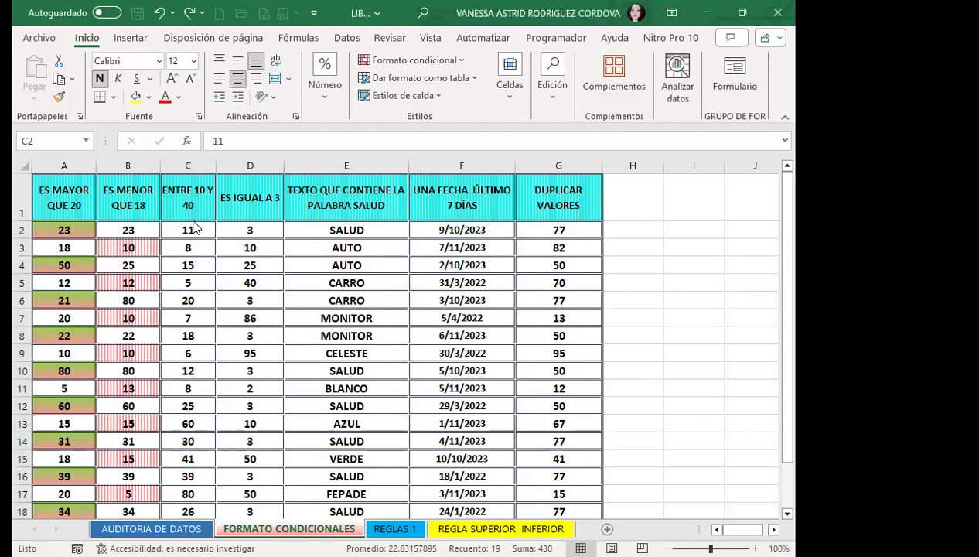
Start a Between rule on the column C values with bounds 10 and 40
{"action": "key", "text": "ctrl+shift+Down"}
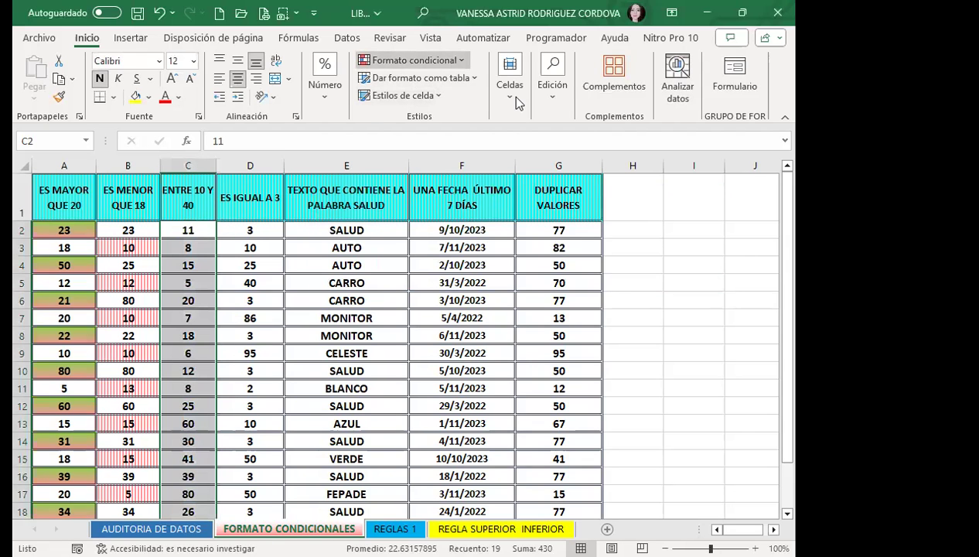
{"action": "left_click", "coordinate": [455, 62]}
{"action": "mouse_move", "coordinate": [464, 88]}
{"action": "left_click", "coordinate": [645, 152]}
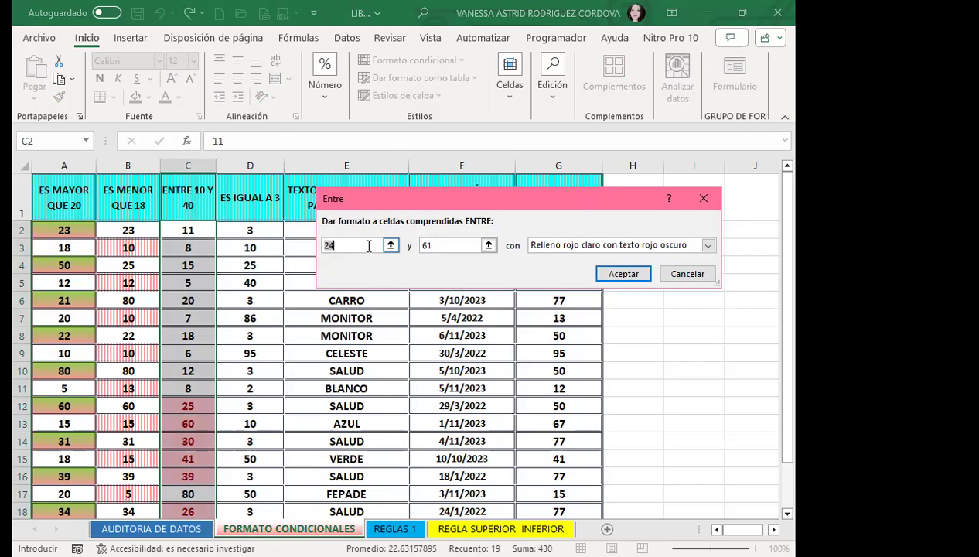
{"action": "key", "text": "BackSpace"}
{"action": "type", "text": "10"}
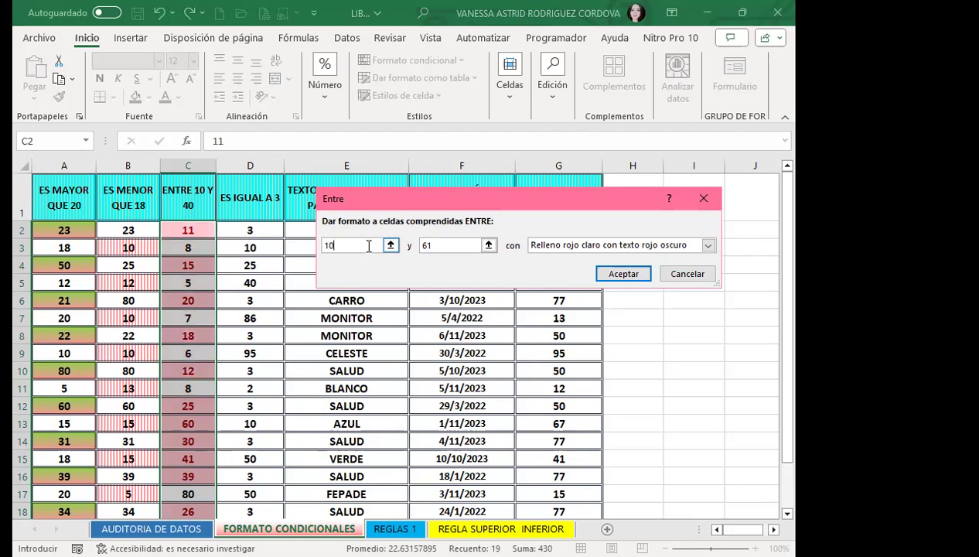
{"action": "key", "text": "Tab"}
{"action": "type", "text": "40"}
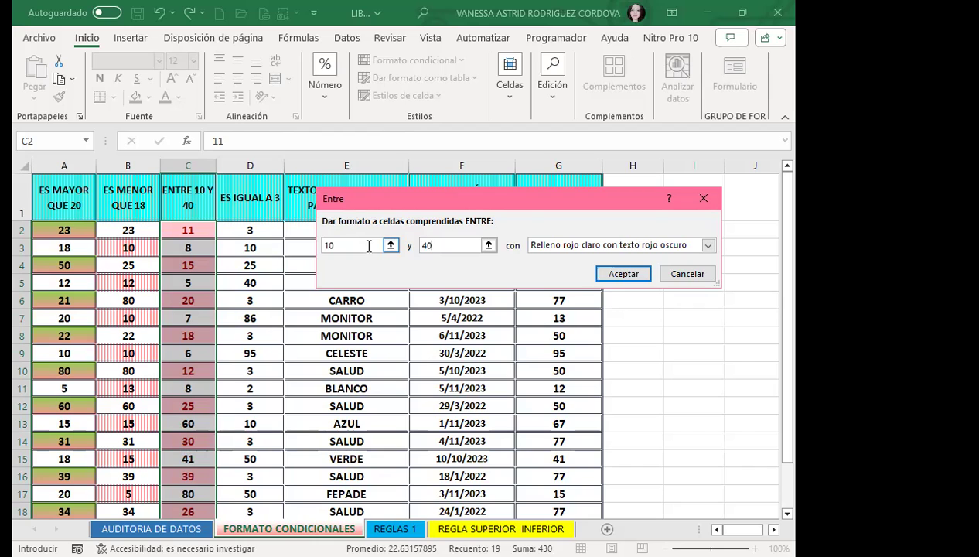
Apply the rule with green fill and dark green text
{"action": "left_click", "coordinate": [708, 245]}
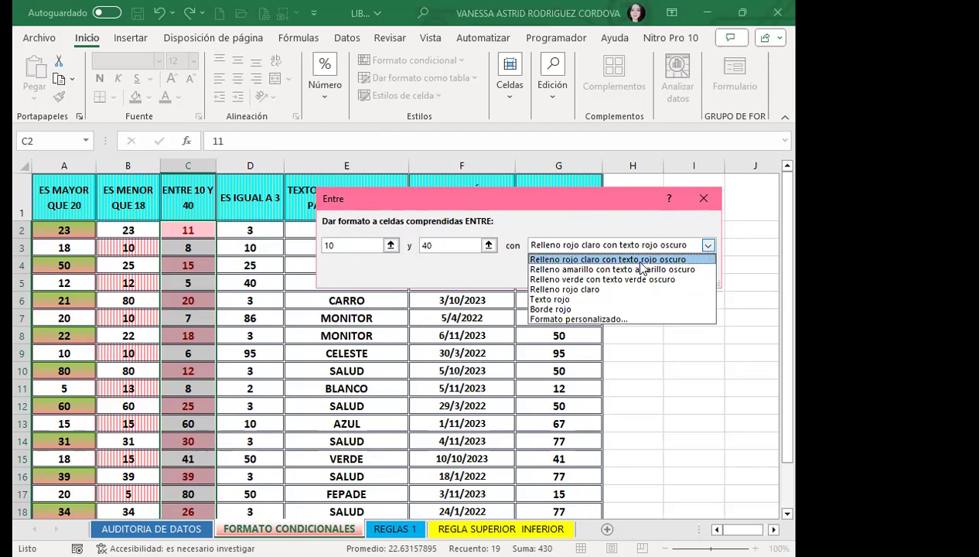
{"action": "left_click", "coordinate": [580, 280]}
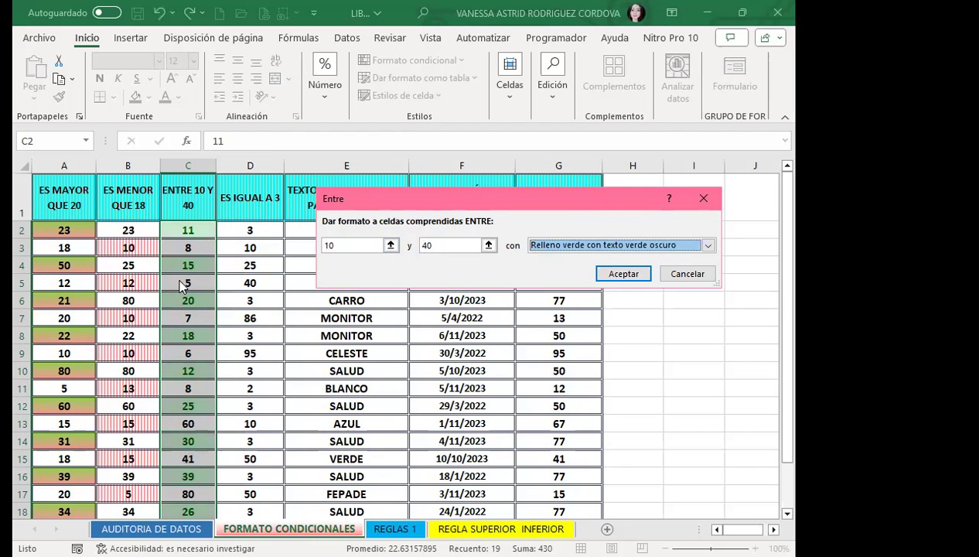
{"action": "left_click", "coordinate": [623, 274]}
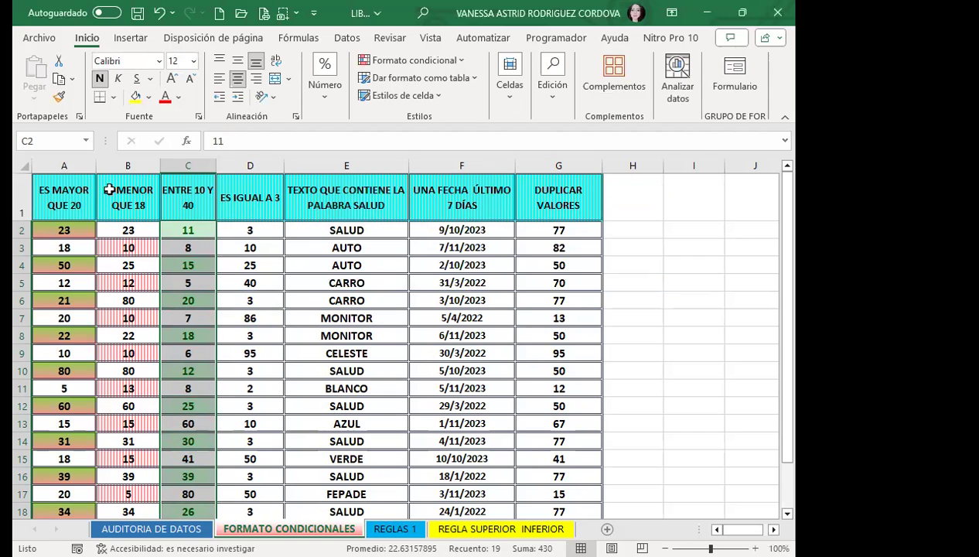
{"action": "left_click", "coordinate": [194, 247]}
{"action": "left_click", "coordinate": [199, 283]}
{"action": "left_click", "coordinate": [201, 322]}
{"action": "left_click", "coordinate": [193, 354]}
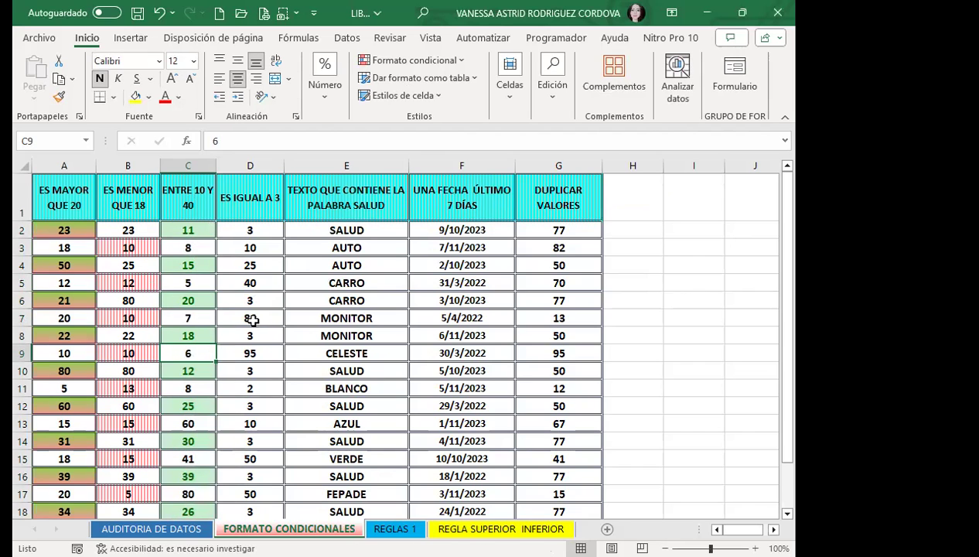
{"action": "scroll", "coordinate": [232, 340], "scroll_direction": "down", "scroll_amount": 1}
{"action": "left_click", "coordinate": [199, 363]}
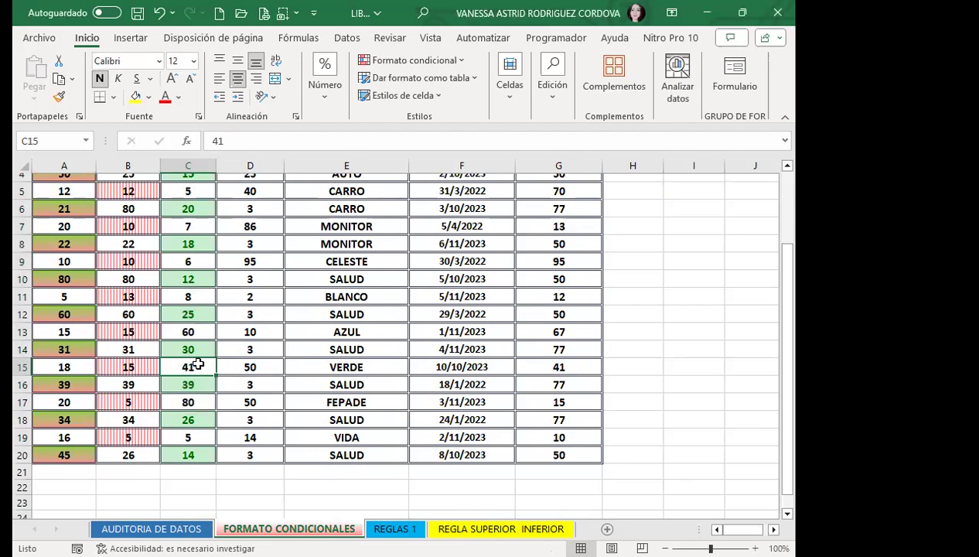
{"action": "scroll", "coordinate": [182, 321], "scroll_direction": "up", "scroll_amount": 1}
{"action": "scroll", "coordinate": [176, 395], "scroll_direction": "down", "scroll_amount": 2}
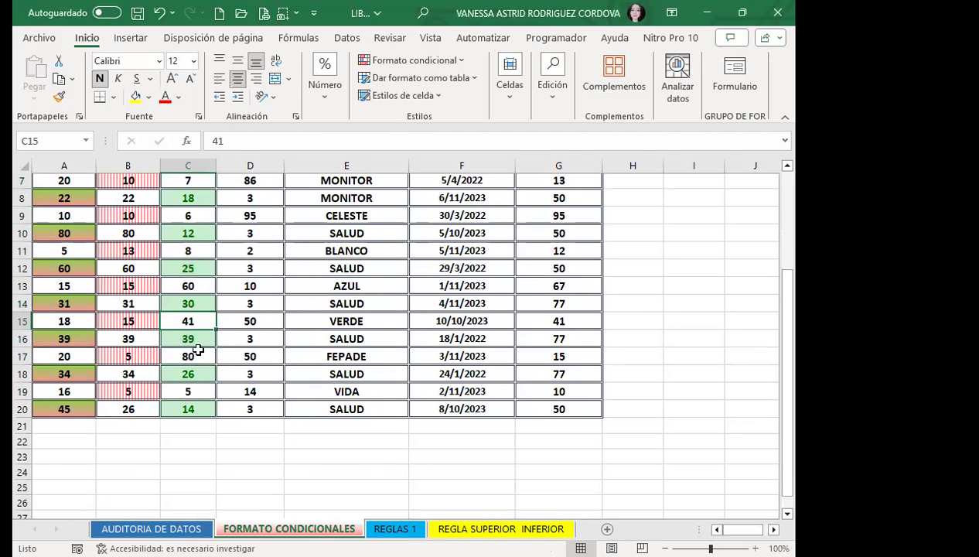
{"action": "left_click", "coordinate": [200, 353]}
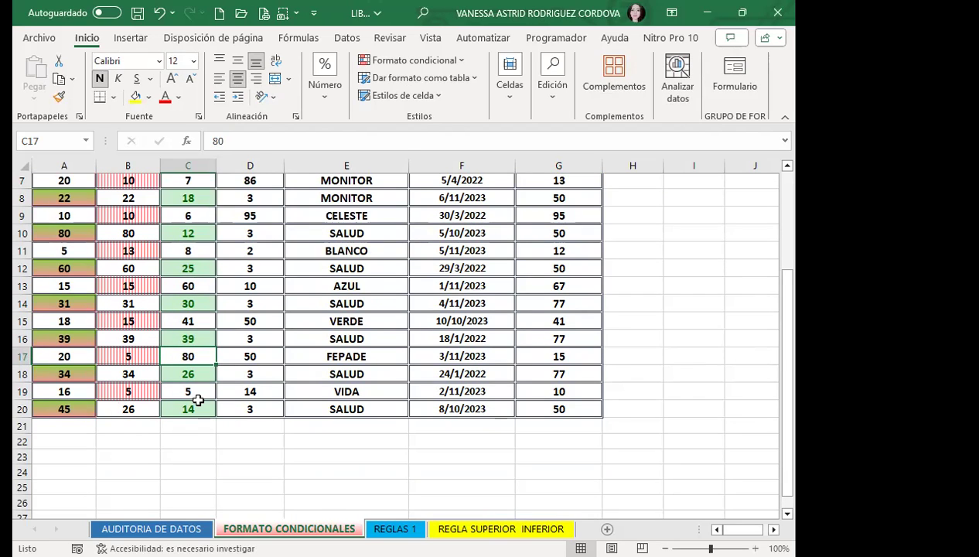
{"action": "left_click", "coordinate": [201, 389]}
{"action": "scroll", "coordinate": [201, 353], "scroll_direction": "up", "scroll_amount": 2}
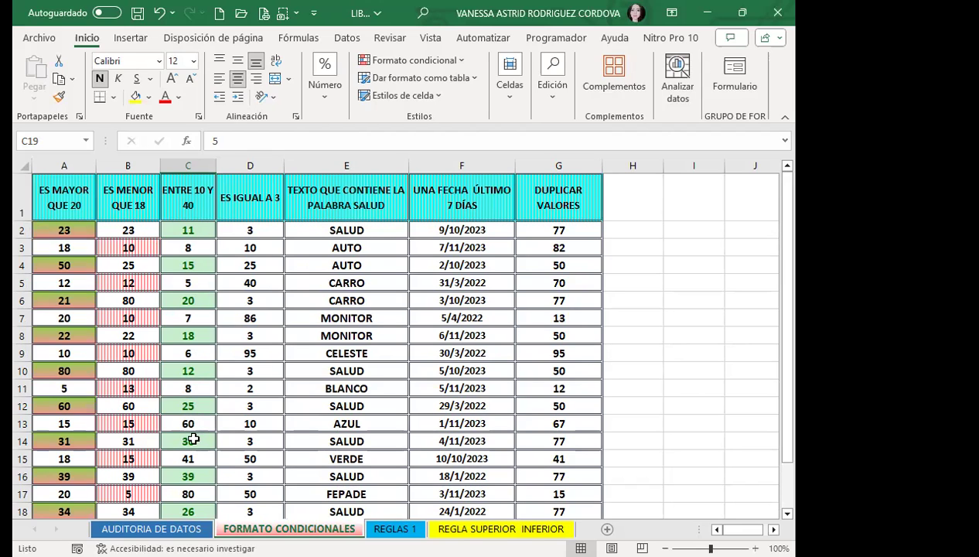
{"action": "left_click", "coordinate": [187, 228]}
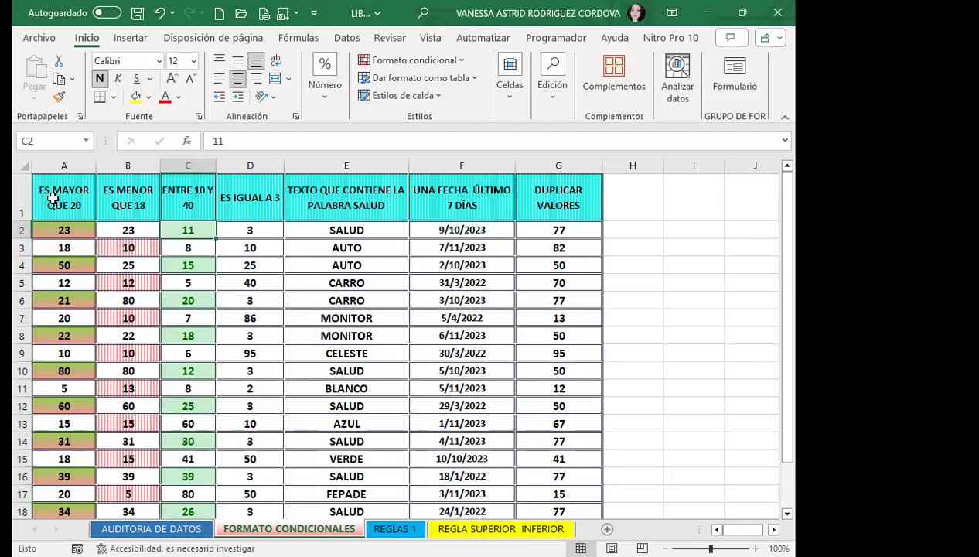
{"action": "left_click_drag", "start_coordinate": [53, 198], "coordinate": [181, 203]}
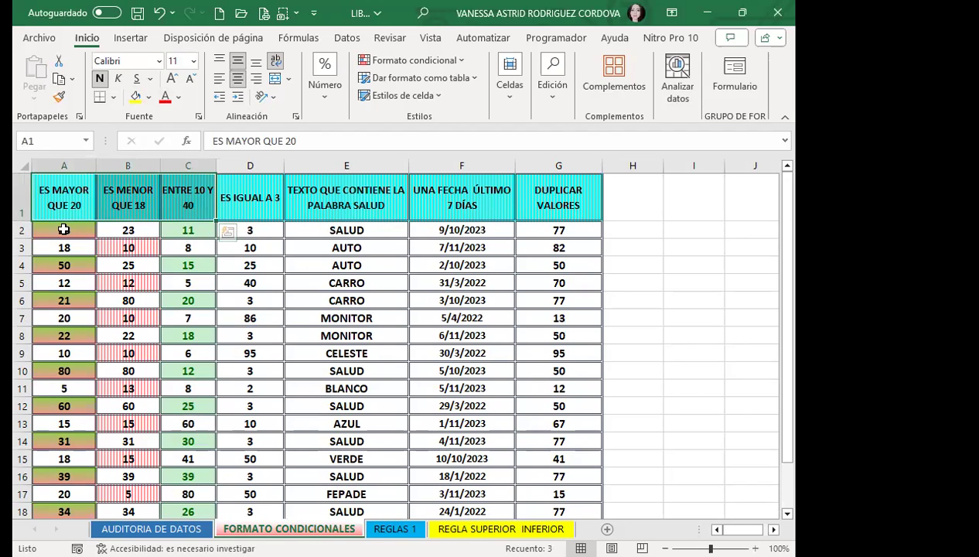
{"action": "left_click", "coordinate": [64, 229]}
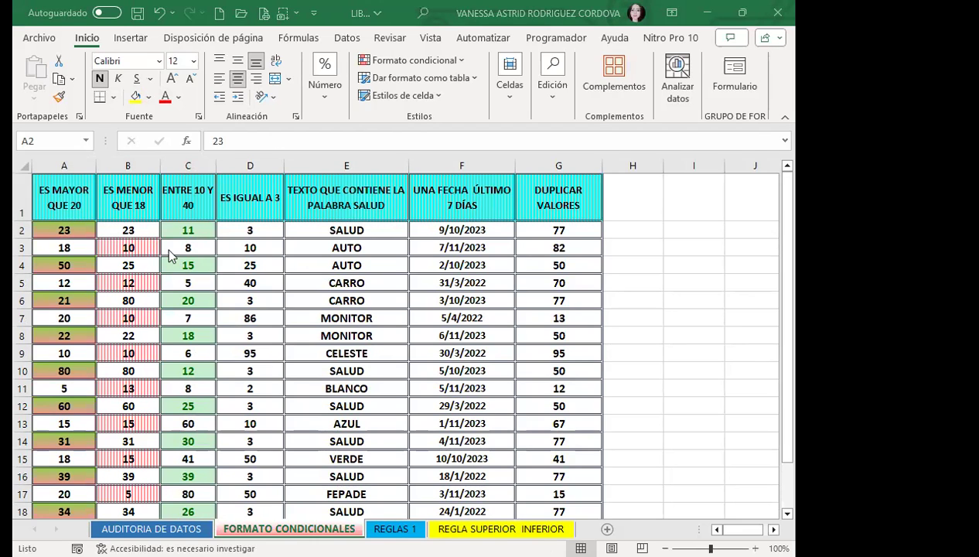
{"action": "left_click", "coordinate": [179, 226]}
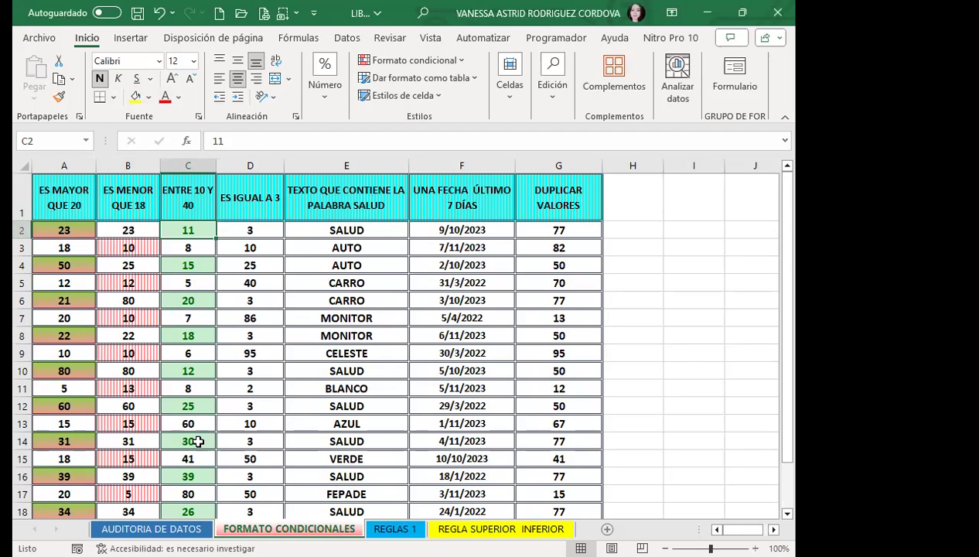
{"action": "left_click_drag", "start_coordinate": [256, 203], "coordinate": [325, 205]}
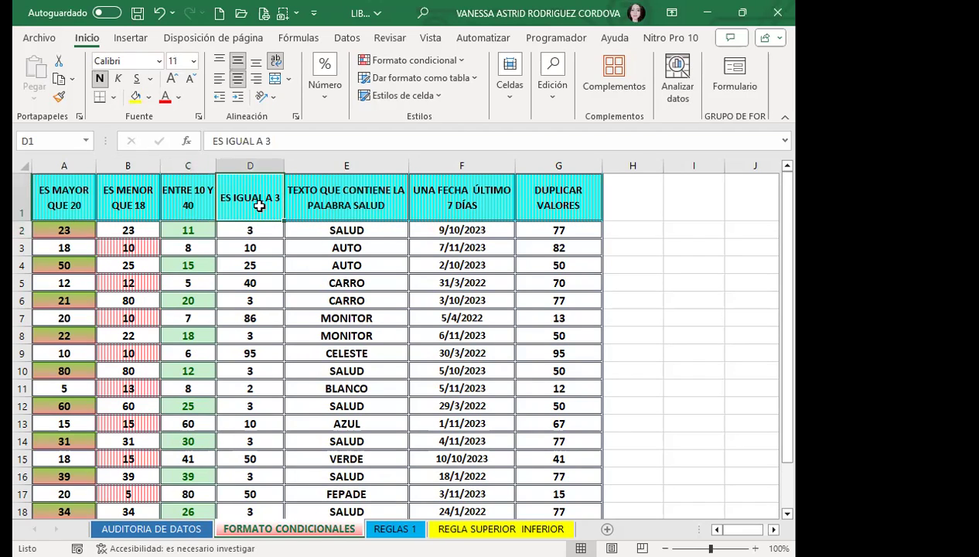
{"action": "left_click_drag", "start_coordinate": [250, 203], "coordinate": [322, 205]}
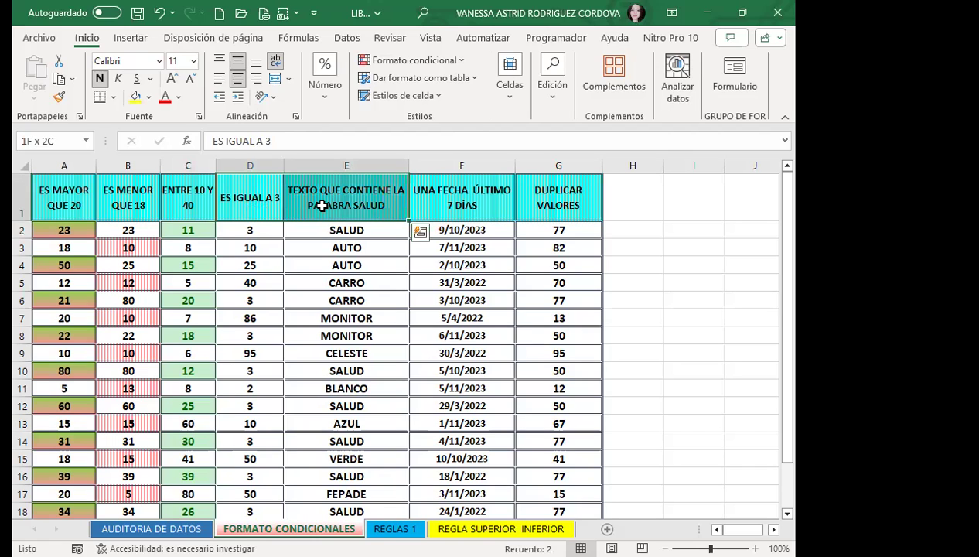
{"action": "left_click", "coordinate": [263, 210]}
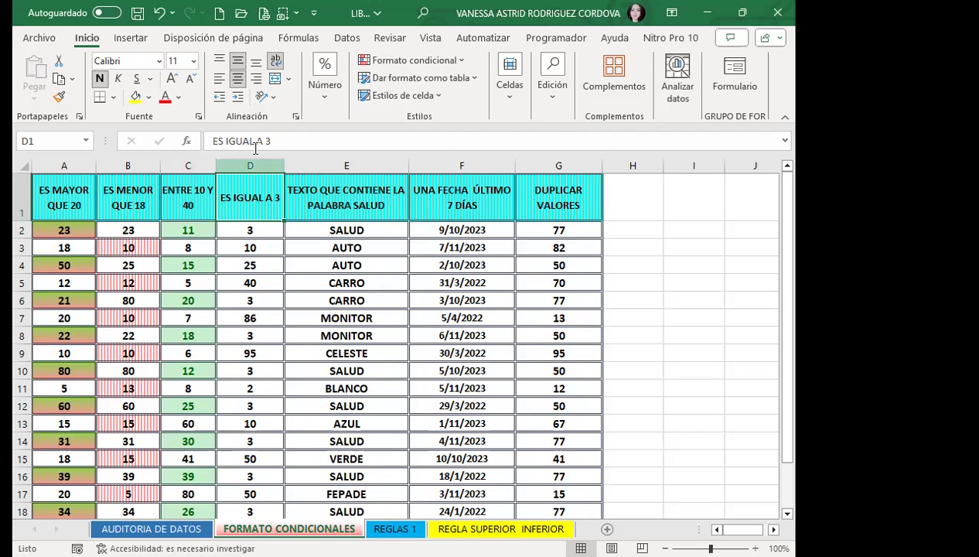
{"action": "left_click", "coordinate": [334, 203]}
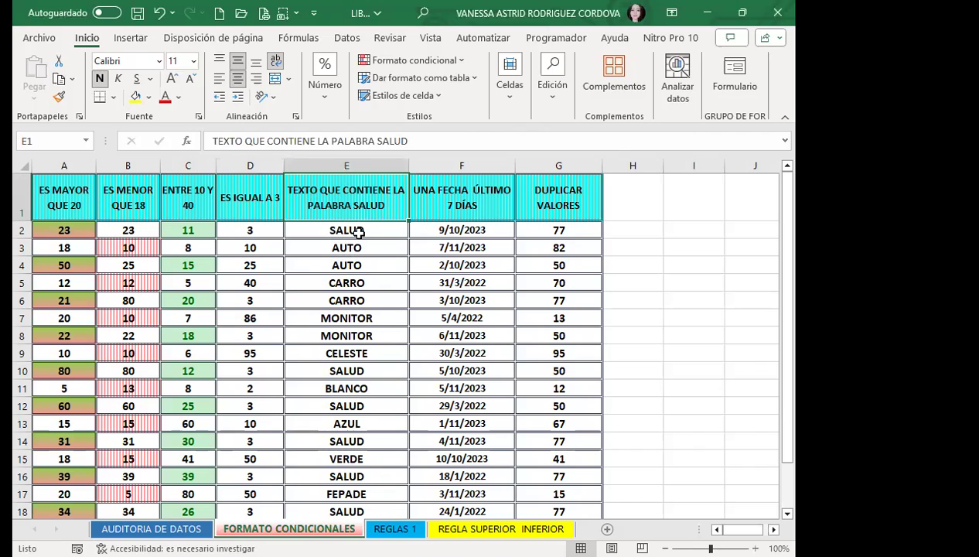
{"action": "left_click", "coordinate": [243, 194]}
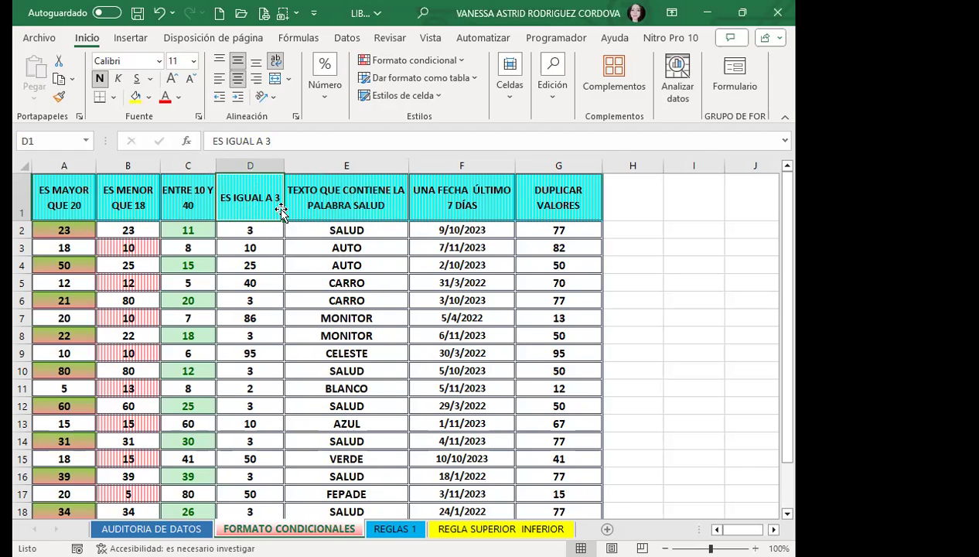
Select the column D values and start an Equal To rule comparing against cell D2 (=$D$2)
{"action": "mouse_move", "coordinate": [257, 229]}
{"action": "left_mouse_down"}
{"action": "mouse_move", "coordinate": [266, 483]}
{"action": "mouse_move", "coordinate": [254, 464]}
{"action": "left_mouse_up"}
{"action": "scroll", "coordinate": [231, 178], "scroll_direction": "up", "scroll_amount": 1}
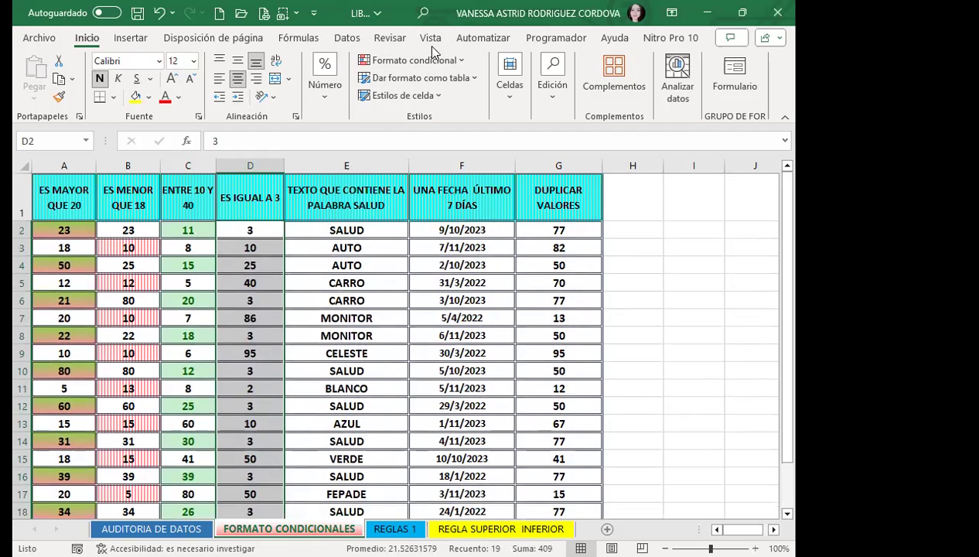
{"action": "left_click", "coordinate": [416, 58]}
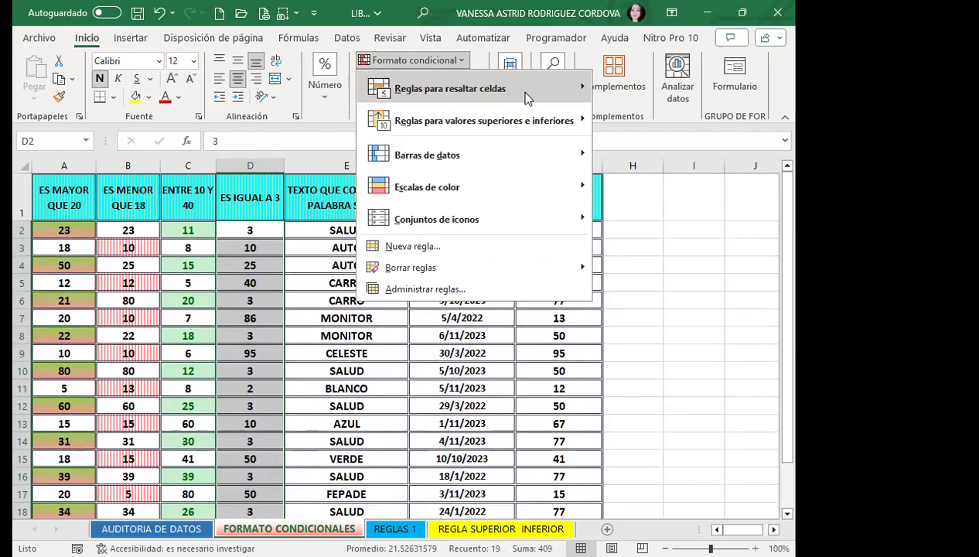
{"action": "mouse_move", "coordinate": [525, 93]}
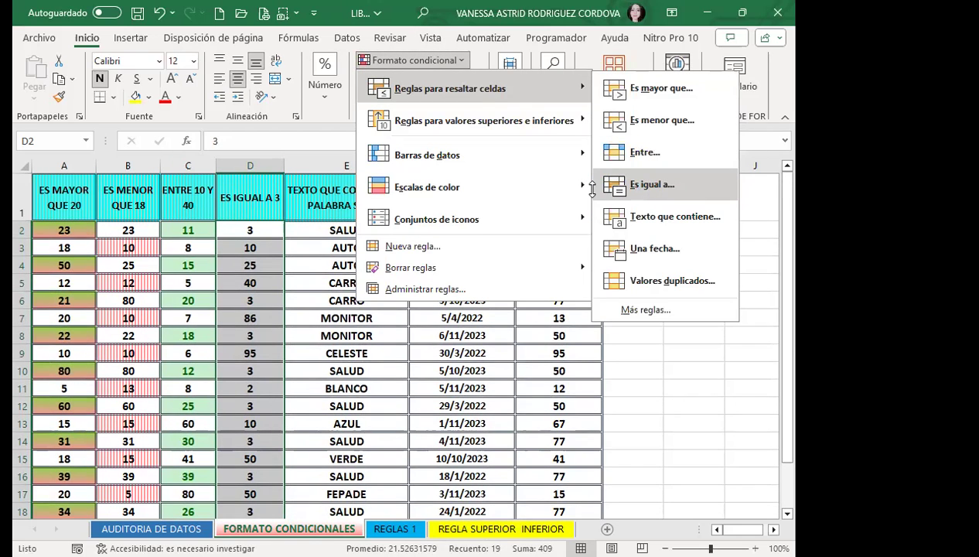
{"action": "left_click", "coordinate": [611, 186]}
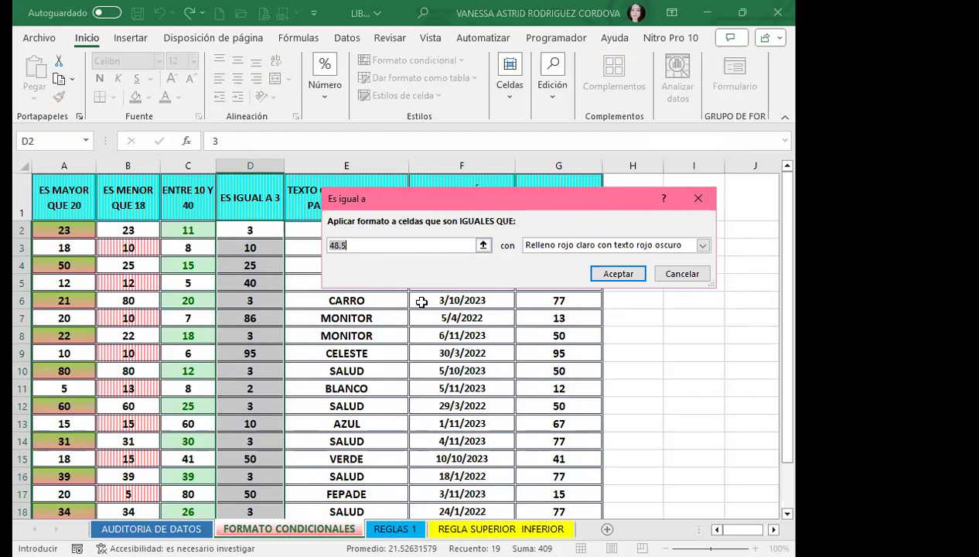
{"action": "left_click", "coordinate": [268, 231]}
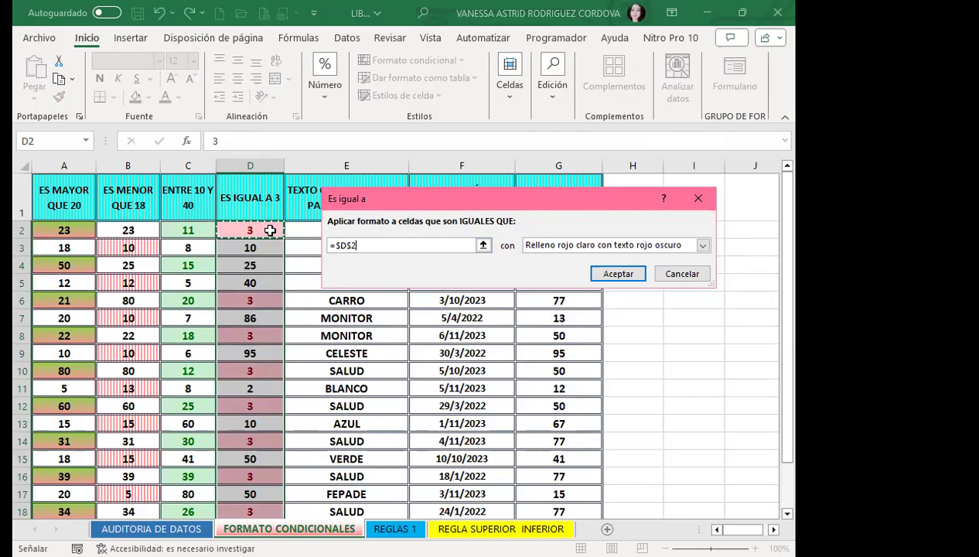
Apply the Equal To rule with a custom light green and blue two-colour gradient fill
{"action": "left_click", "coordinate": [702, 245]}
{"action": "left_click", "coordinate": [600, 319]}
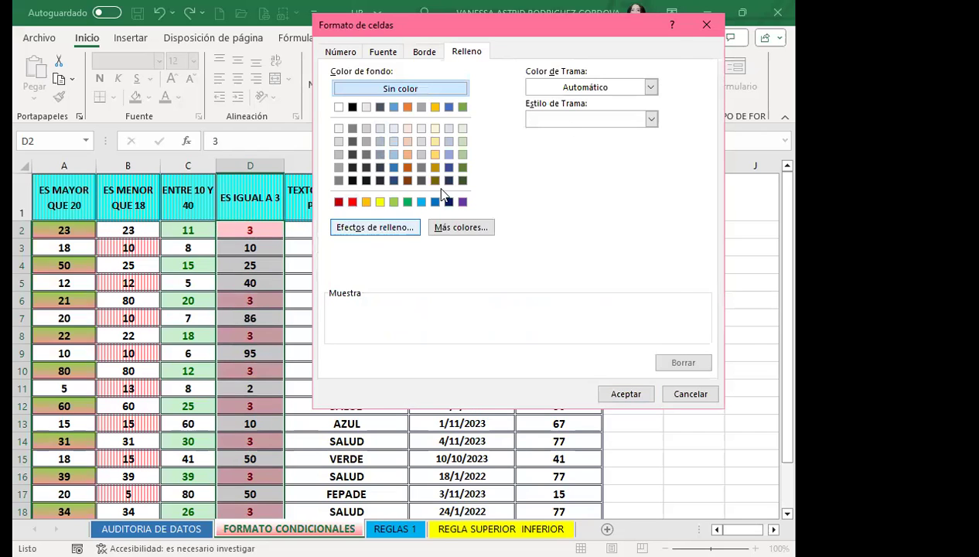
{"action": "left_click", "coordinate": [375, 227]}
{"action": "left_click", "coordinate": [584, 117]}
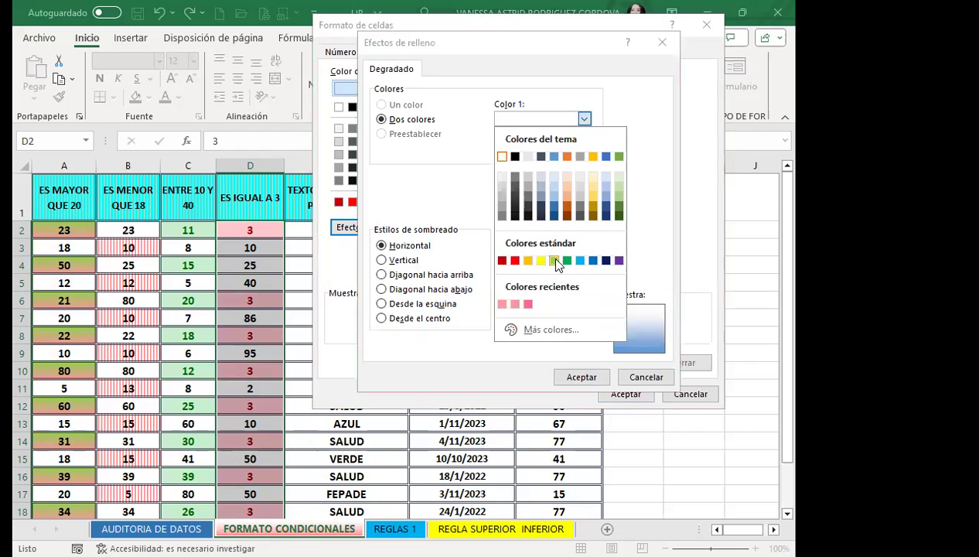
{"action": "left_click", "coordinate": [555, 260]}
{"action": "left_click", "coordinate": [563, 261]}
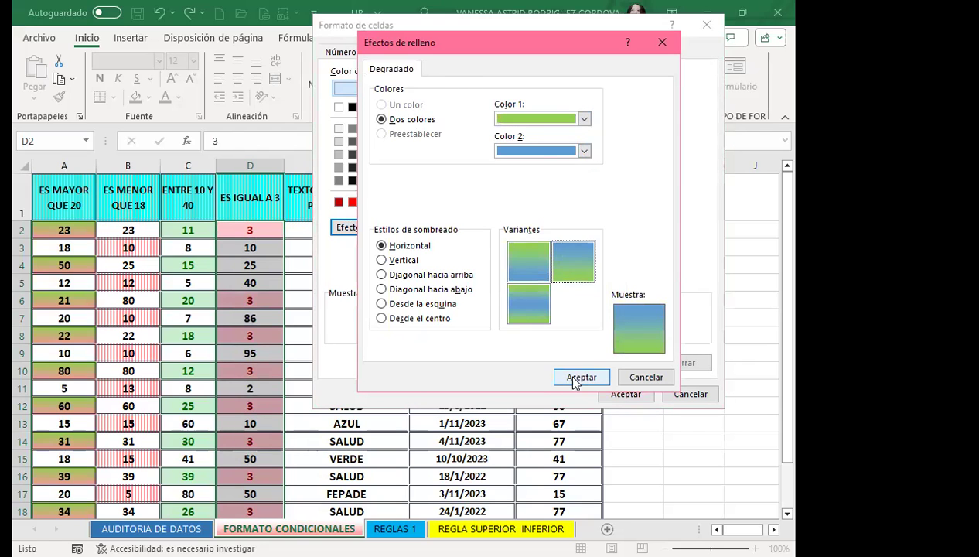
{"action": "left_click", "coordinate": [573, 377]}
{"action": "left_click", "coordinate": [616, 396]}
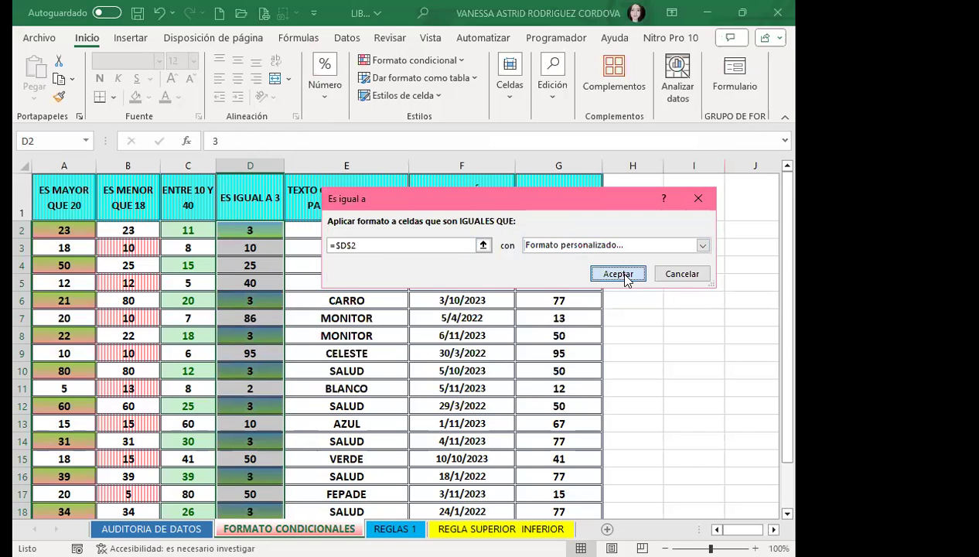
{"action": "left_click", "coordinate": [618, 274]}
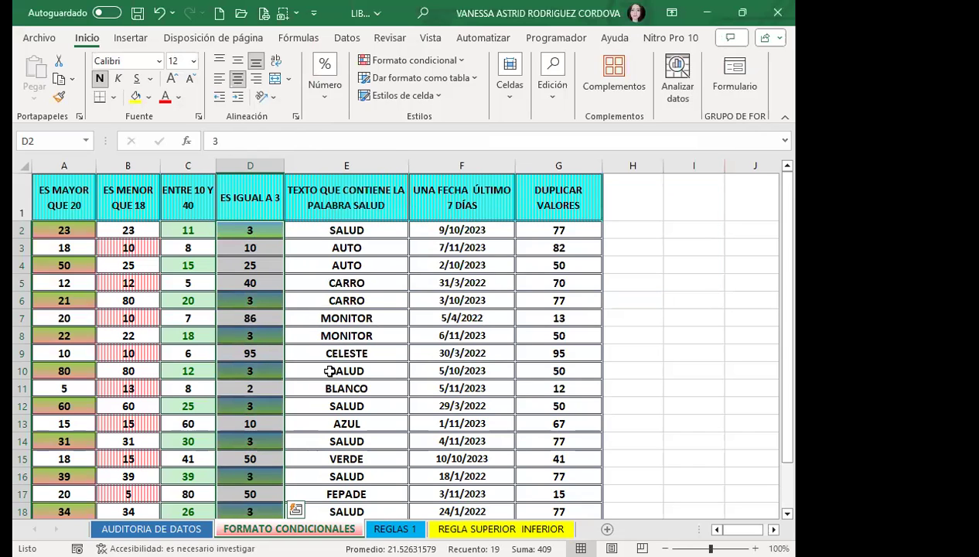
Enter 10 in D2 to test the highlight
{"action": "scroll", "coordinate": [264, 311], "scroll_direction": "down", "scroll_amount": 2}
{"action": "scroll", "coordinate": [233, 354], "scroll_direction": "up", "scroll_amount": 2}
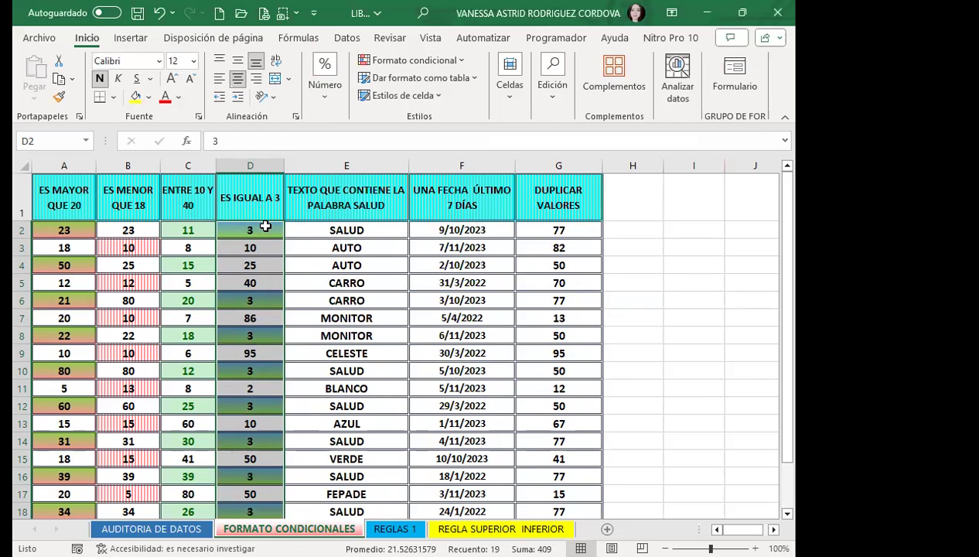
{"action": "left_click", "coordinate": [265, 226]}
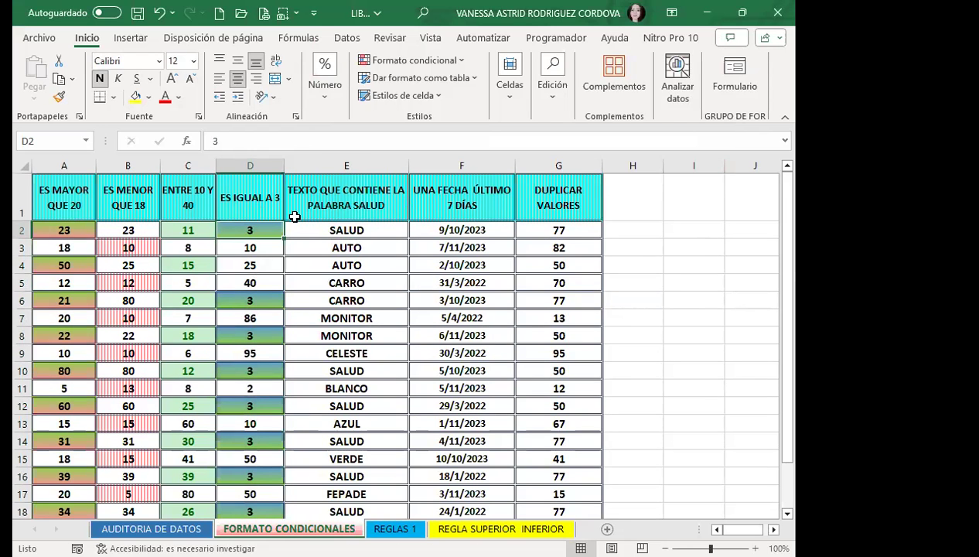
{"action": "type", "text": "10"}
{"action": "key", "text": "Return"}
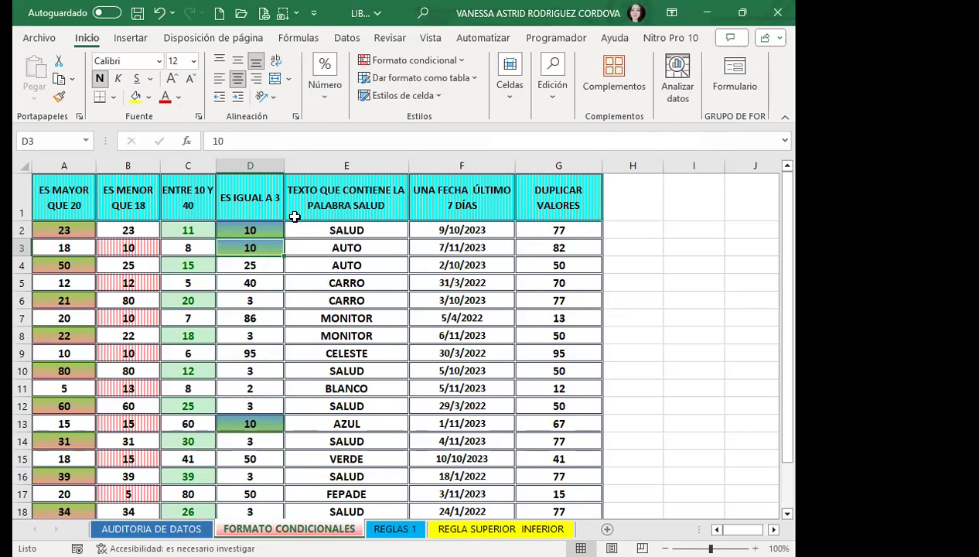
Enter 40 in D2 to test the gradient rule
{"action": "left_click", "coordinate": [266, 230]}
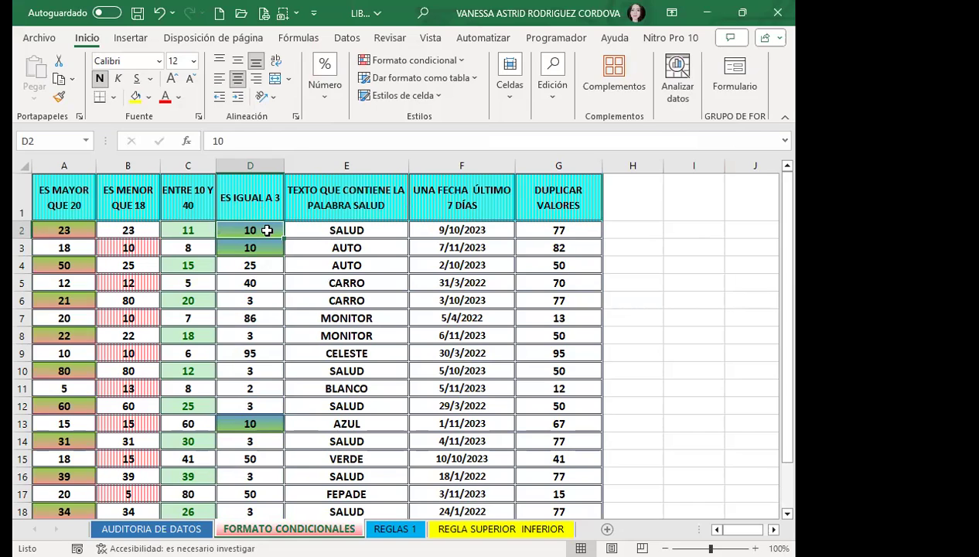
{"action": "type", "text": "40"}
{"action": "key", "text": "Return"}
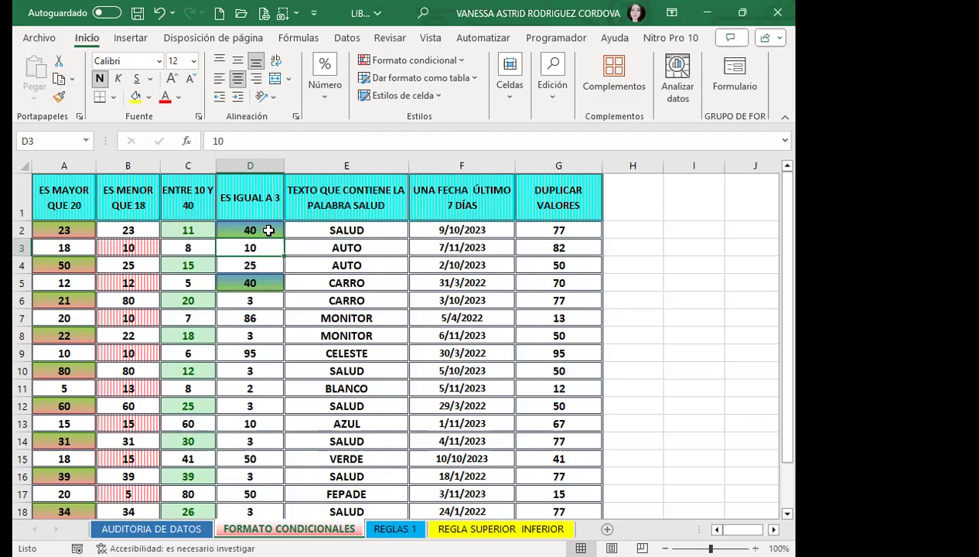
Restore D3 to 10 and set D2 back to 3
{"action": "type", "text": "3"}
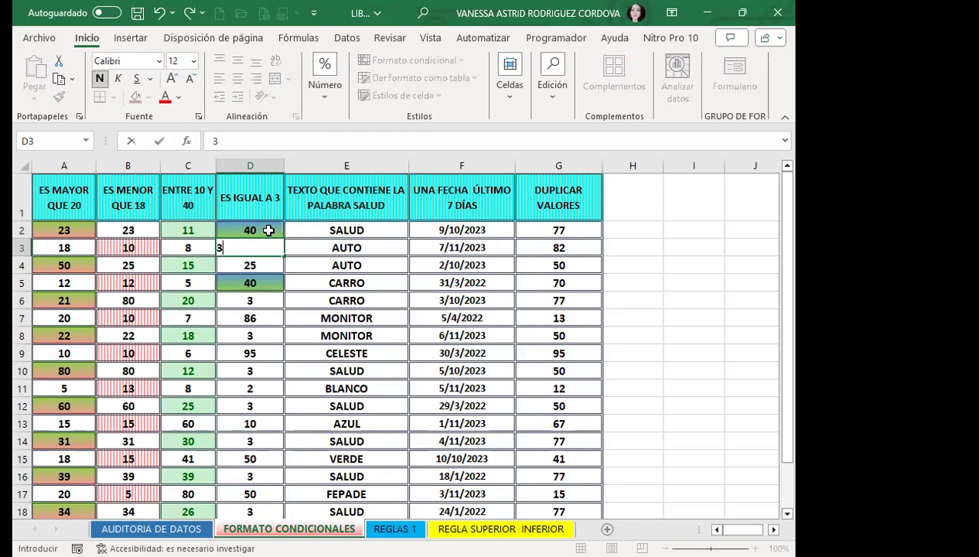
{"action": "key", "text": "BackSpace"}
{"action": "type", "text": "10"}
{"action": "left_click", "coordinate": [264, 232]}
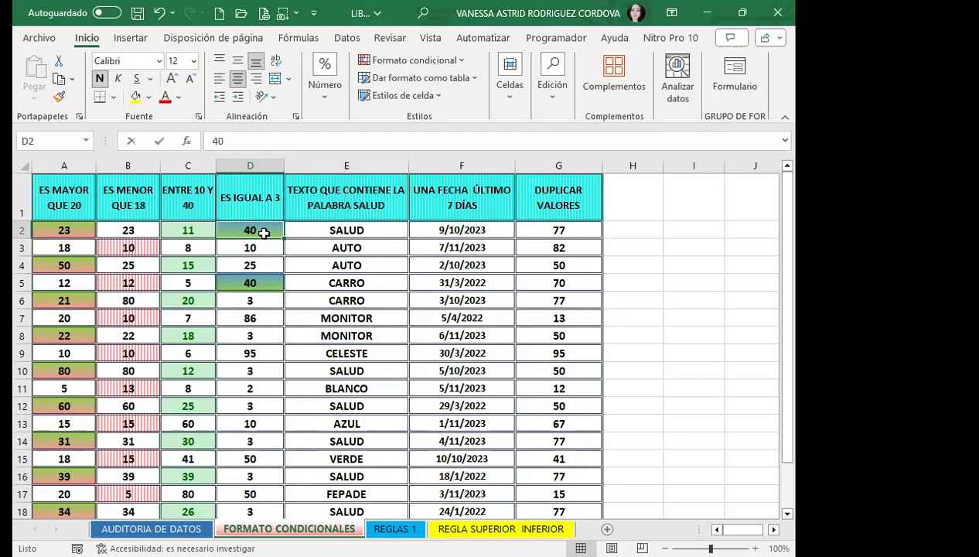
{"action": "type", "text": "3"}
{"action": "key", "text": "Return"}
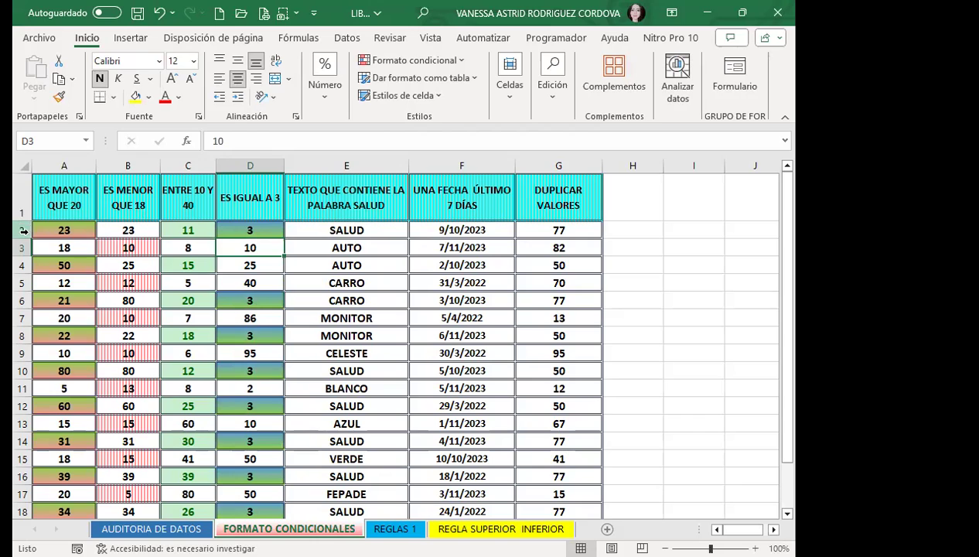
{"action": "left_click", "coordinate": [22, 229]}
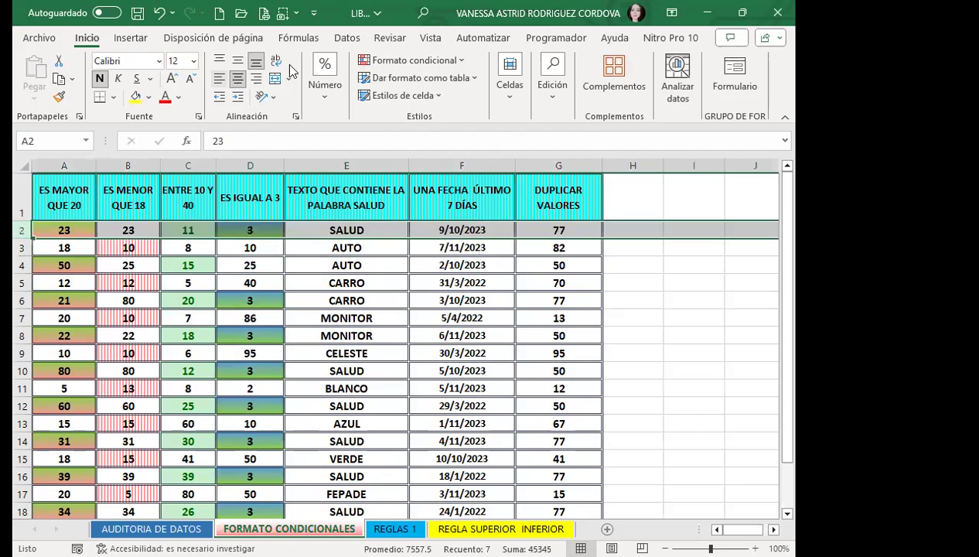
{"action": "left_click", "coordinate": [495, 89]}
{"action": "left_click", "coordinate": [306, 232]}
{"action": "left_click", "coordinate": [278, 228]}
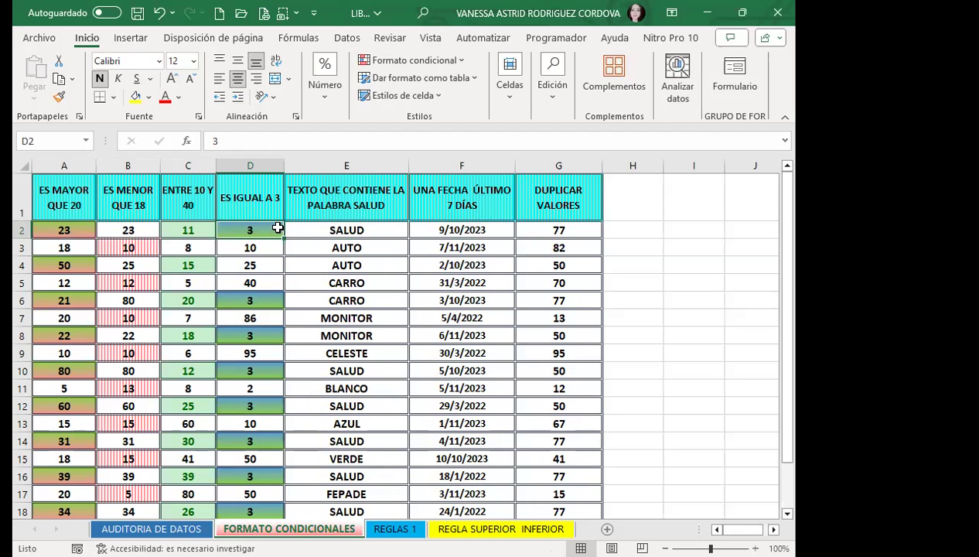
{"action": "scroll", "coordinate": [264, 371], "scroll_direction": "down", "scroll_amount": 2}
{"action": "scroll", "coordinate": [247, 395], "scroll_direction": "down", "scroll_amount": 2}
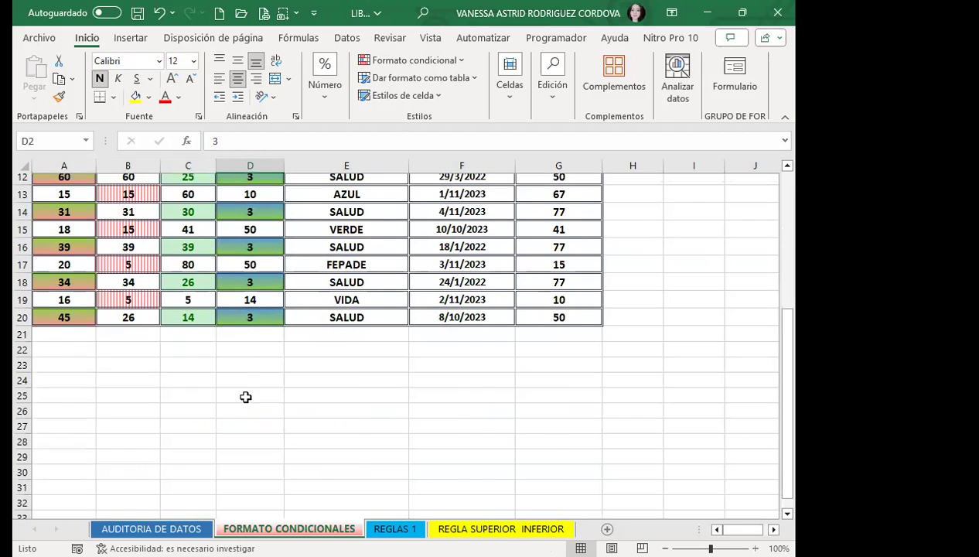
{"action": "scroll", "coordinate": [247, 395], "scroll_direction": "up", "scroll_amount": 4}
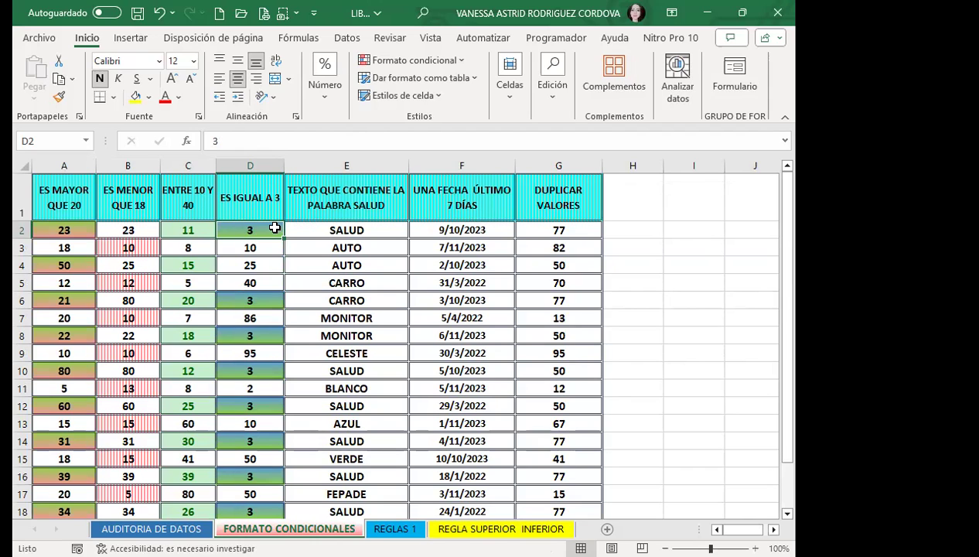
{"action": "type", "text": "10"}
{"action": "key", "text": "Return"}
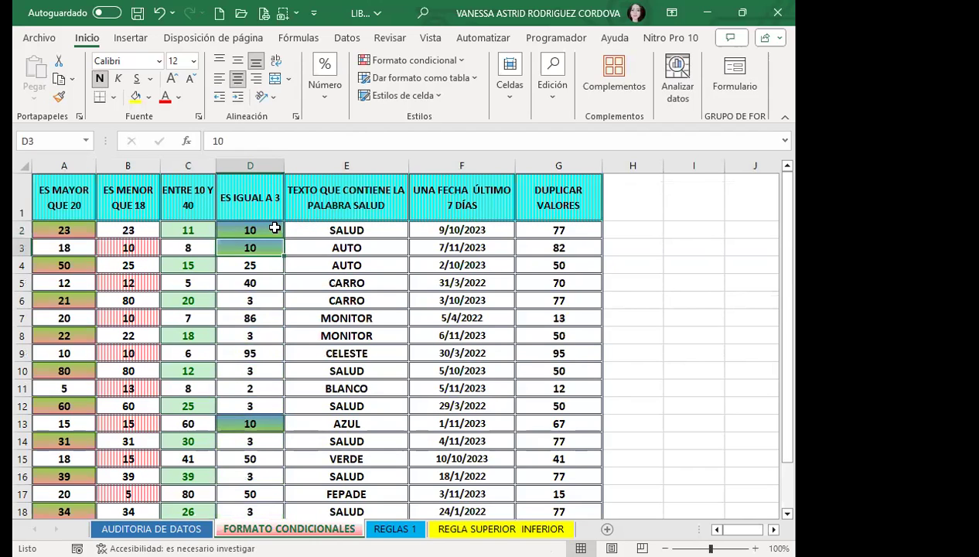
{"action": "scroll", "coordinate": [259, 379], "scroll_direction": "down", "scroll_amount": 1}
{"action": "scroll", "coordinate": [261, 427], "scroll_direction": "down", "scroll_amount": 2}
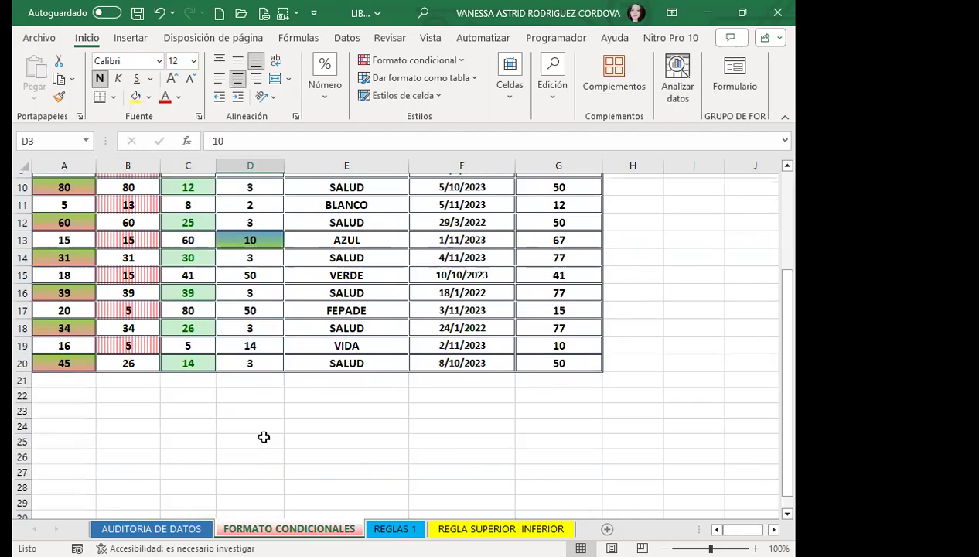
{"action": "scroll", "coordinate": [264, 438], "scroll_direction": "up", "scroll_amount": 3}
{"action": "left_click", "coordinate": [268, 232]}
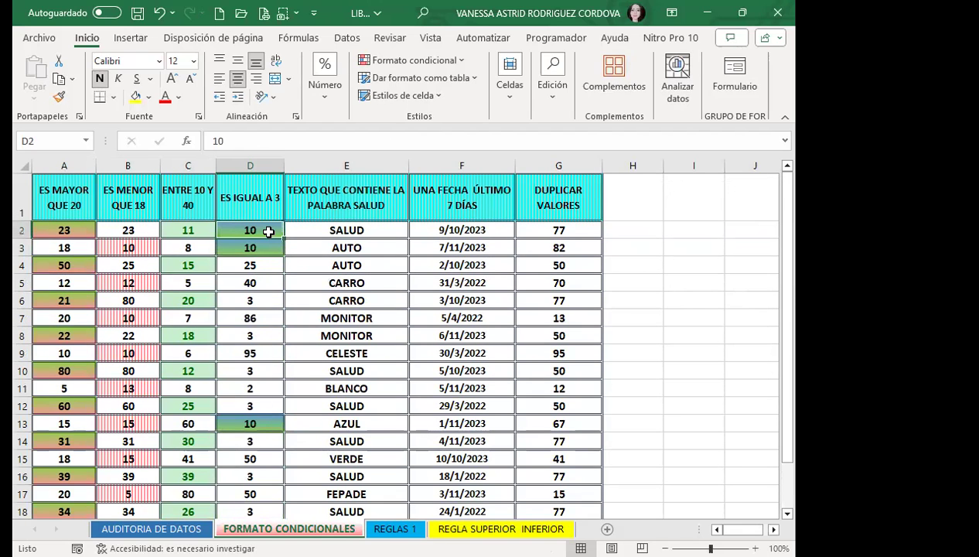
{"action": "key", "text": "Delete"}
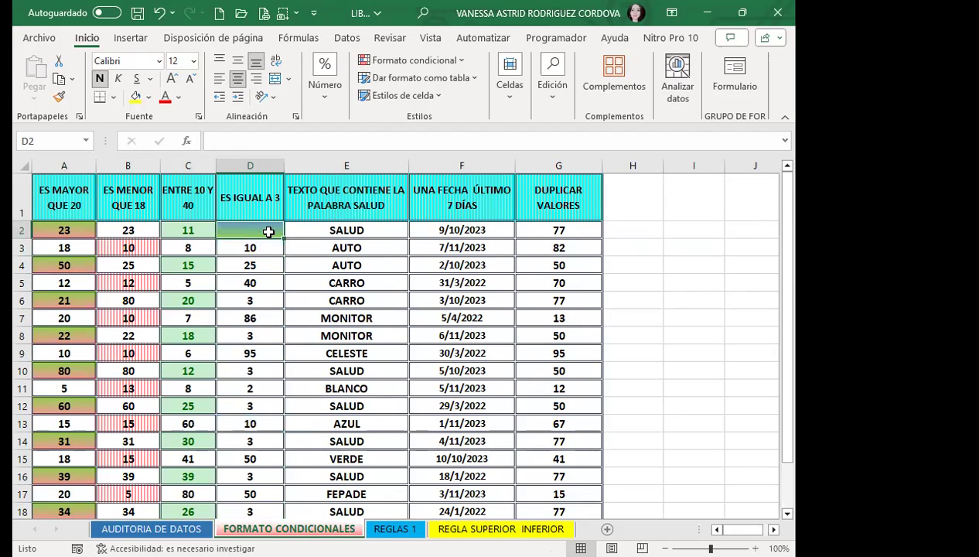
{"action": "key", "text": "Return"}
{"action": "left_click", "coordinate": [268, 232]}
{"action": "scroll", "coordinate": [240, 411], "scroll_direction": "down", "scroll_amount": 3}
{"action": "scroll", "coordinate": [274, 364], "scroll_direction": "up", "scroll_amount": 3}
{"action": "type", "text": "3"}
{"action": "key", "text": "Return"}
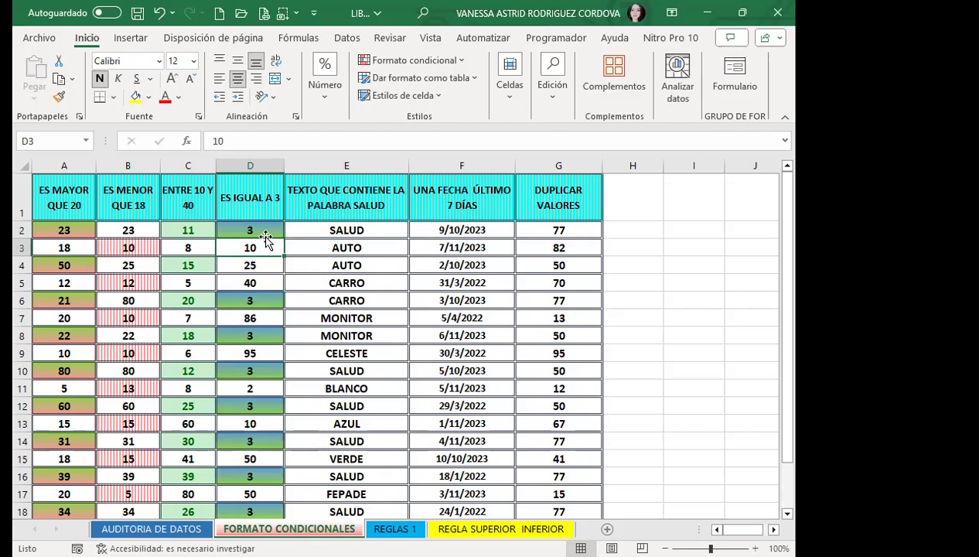
{"action": "scroll", "coordinate": [256, 425], "scroll_direction": "down", "scroll_amount": 3}
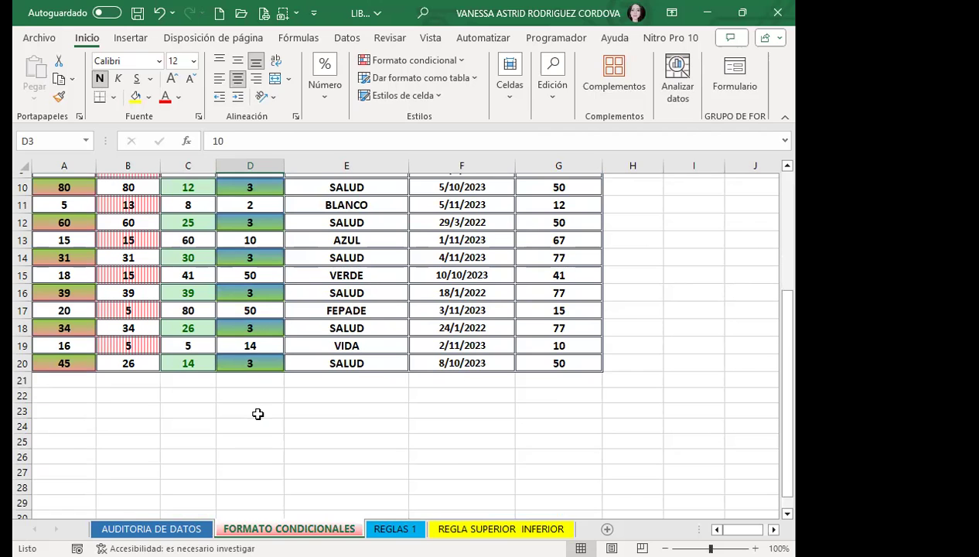
{"action": "scroll", "coordinate": [258, 414], "scroll_direction": "up", "scroll_amount": 3}
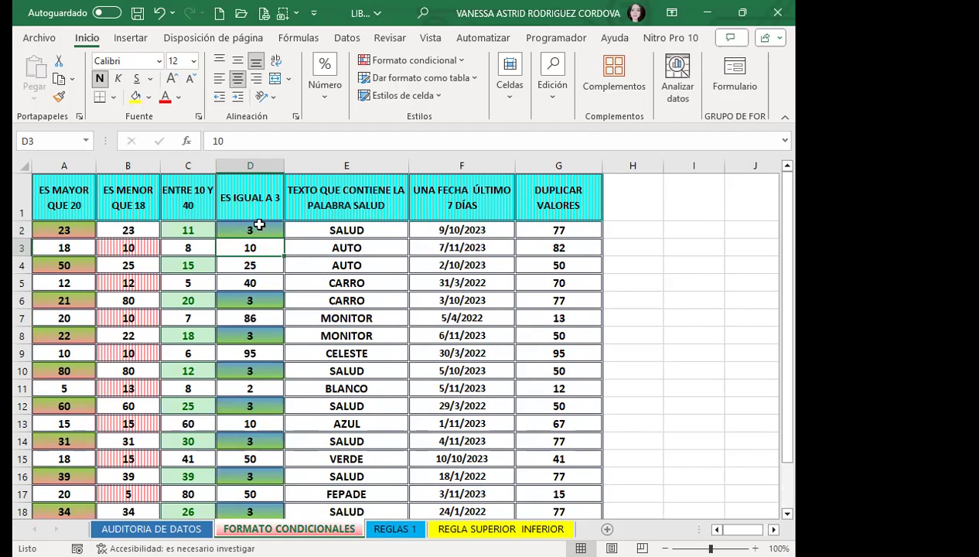
{"action": "scroll", "coordinate": [257, 356], "scroll_direction": "down", "scroll_amount": 1}
{"action": "scroll", "coordinate": [255, 371], "scroll_direction": "down", "scroll_amount": 2}
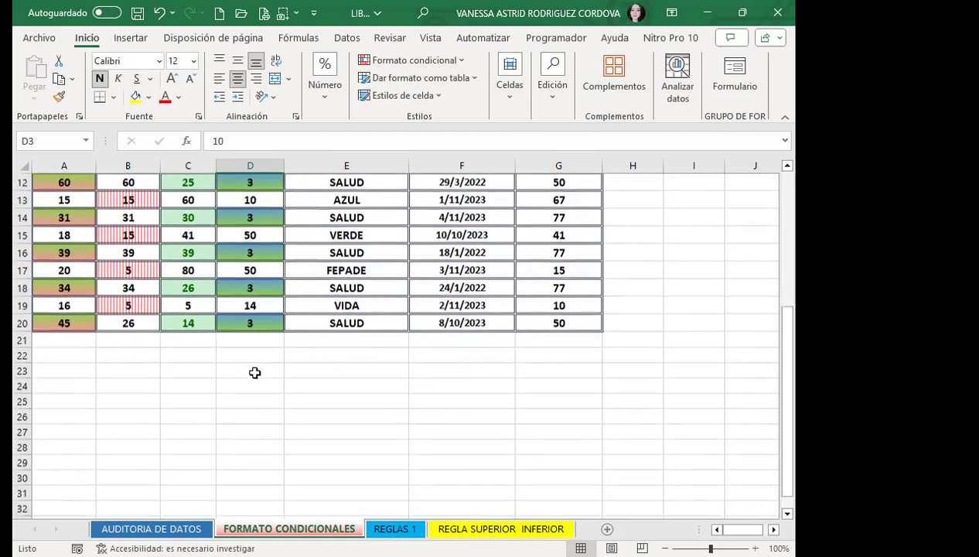
{"action": "scroll", "coordinate": [255, 372], "scroll_direction": "up", "scroll_amount": 4}
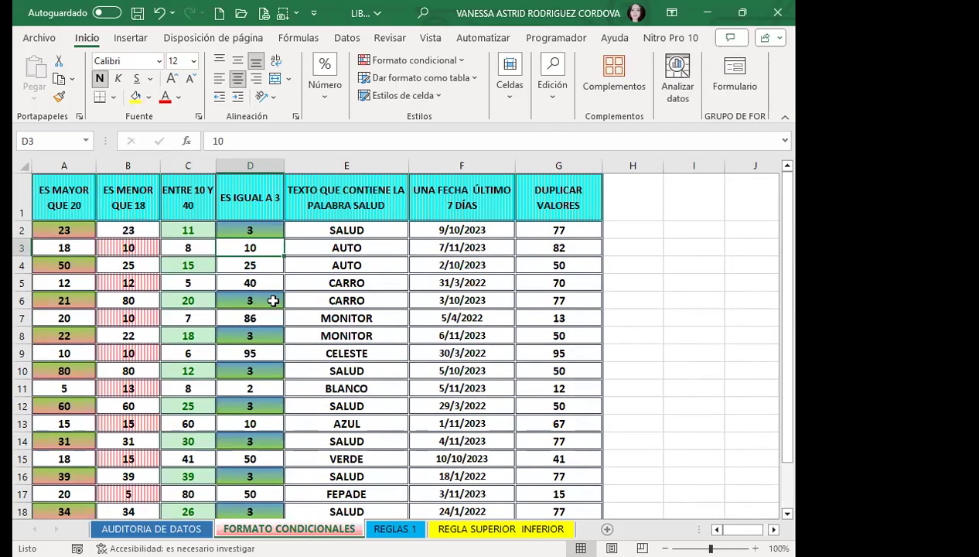
{"action": "left_click", "coordinate": [258, 234]}
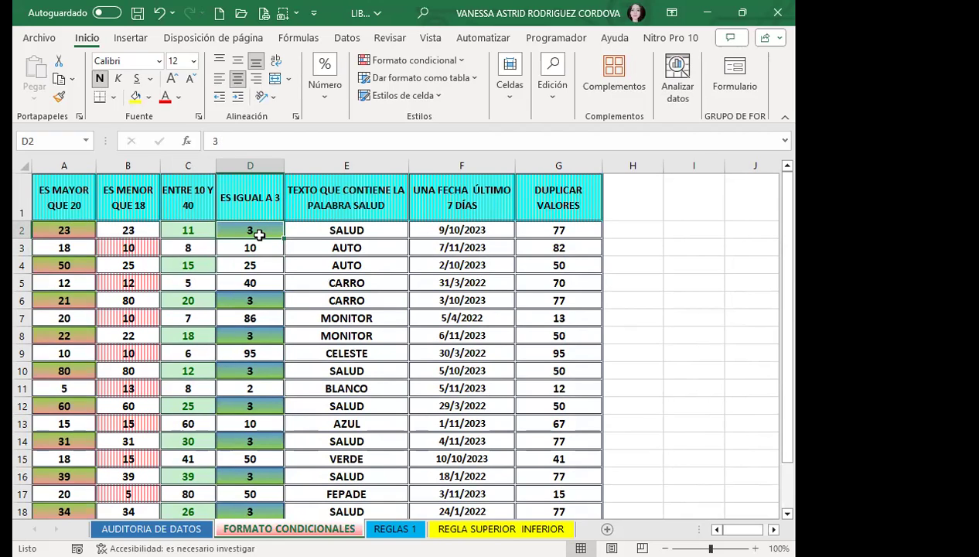
Add a Text That Contains rule on column E matching =$E$2, with yellow fill and dark yellow text
{"action": "left_click_drag", "start_coordinate": [369, 228], "coordinate": [385, 483]}
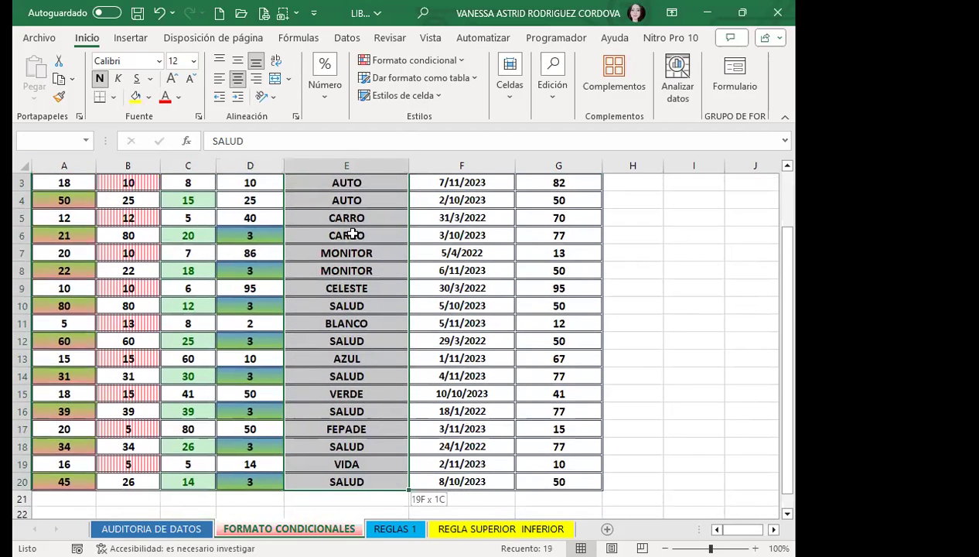
{"action": "scroll", "coordinate": [328, 229], "scroll_direction": "up", "scroll_amount": 1}
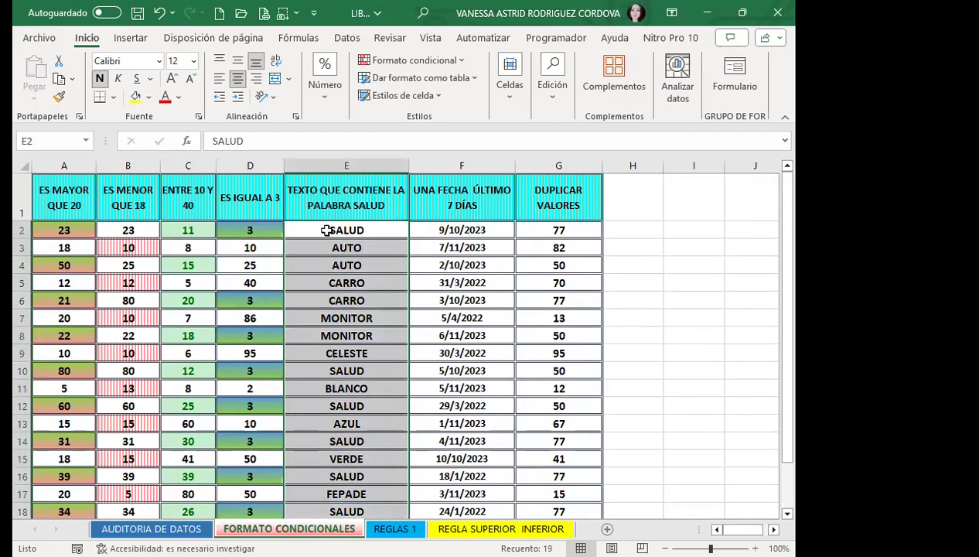
{"action": "left_click", "coordinate": [435, 61]}
{"action": "mouse_move", "coordinate": [503, 93]}
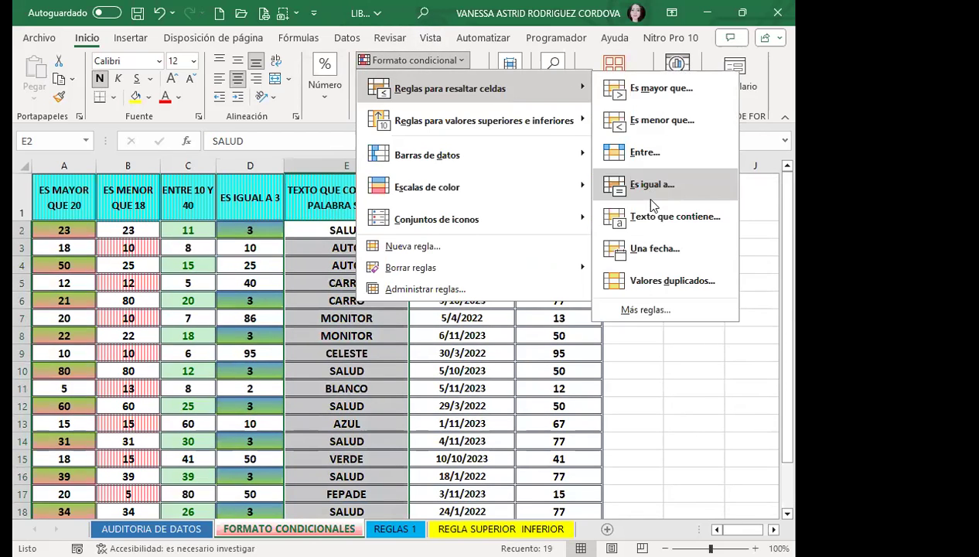
{"action": "left_click", "coordinate": [648, 222]}
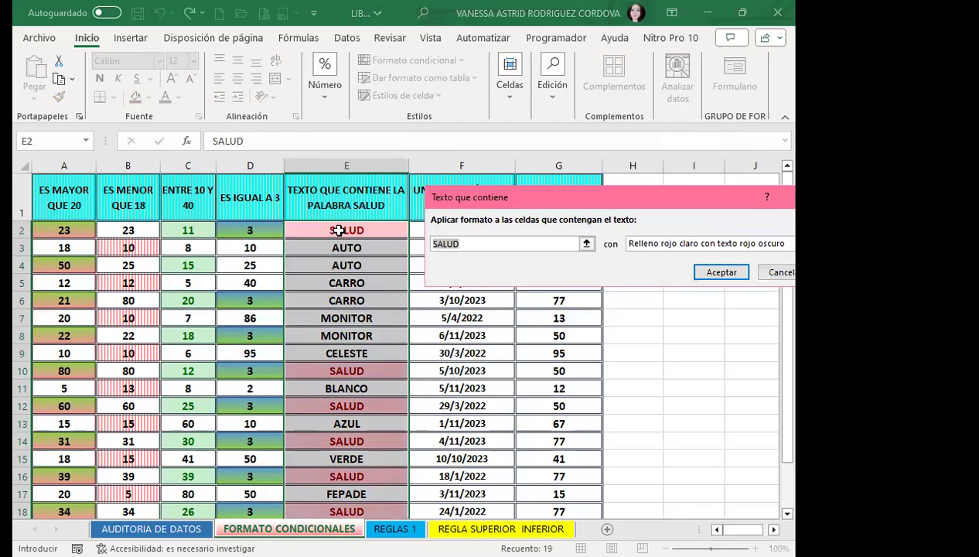
{"action": "left_click", "coordinate": [379, 231]}
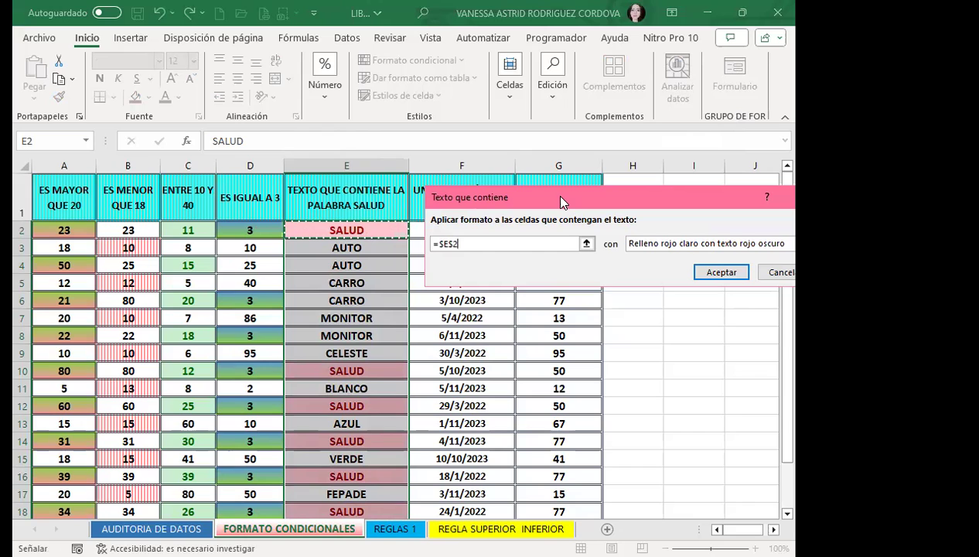
{"action": "left_click_drag", "start_coordinate": [561, 197], "coordinate": [356, 116]}
{"action": "left_click", "coordinate": [601, 163]}
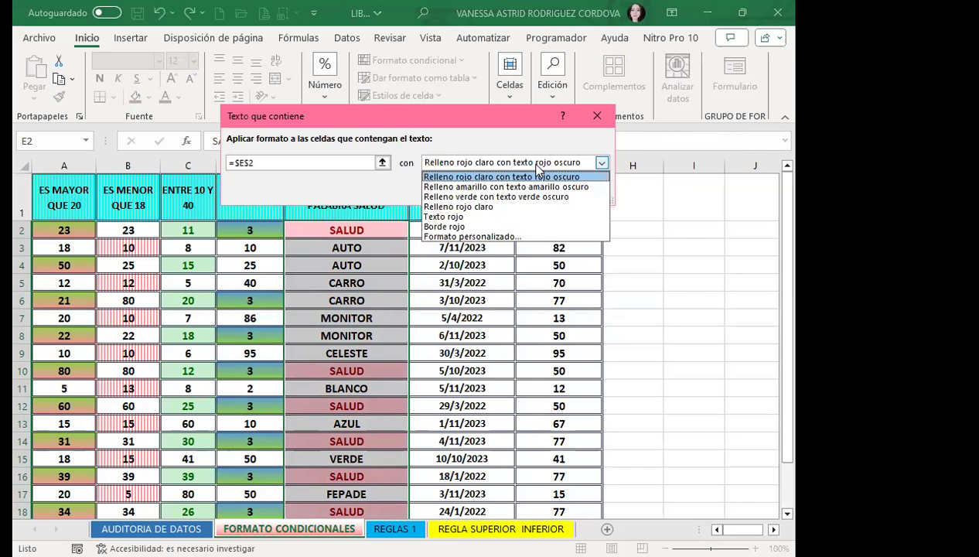
{"action": "left_click", "coordinate": [499, 186]}
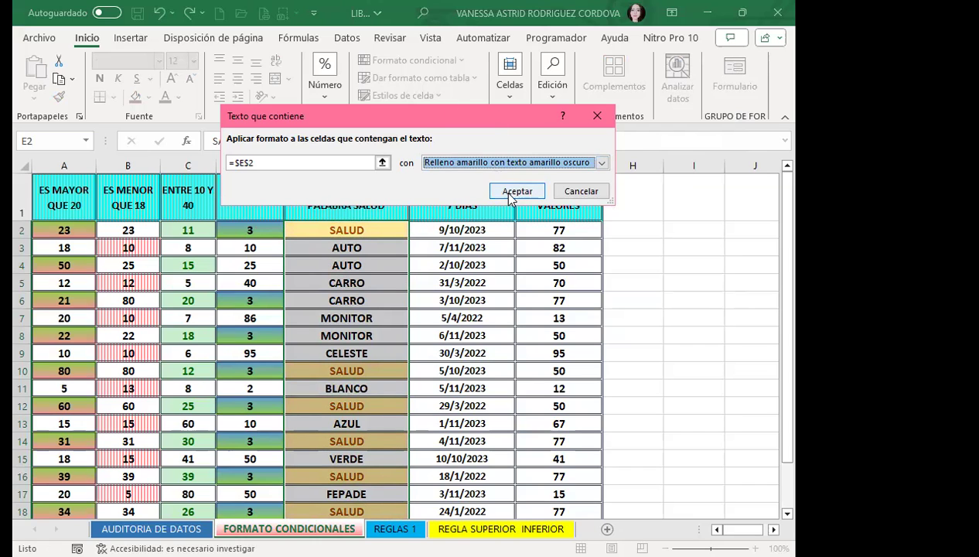
{"action": "left_click", "coordinate": [510, 196]}
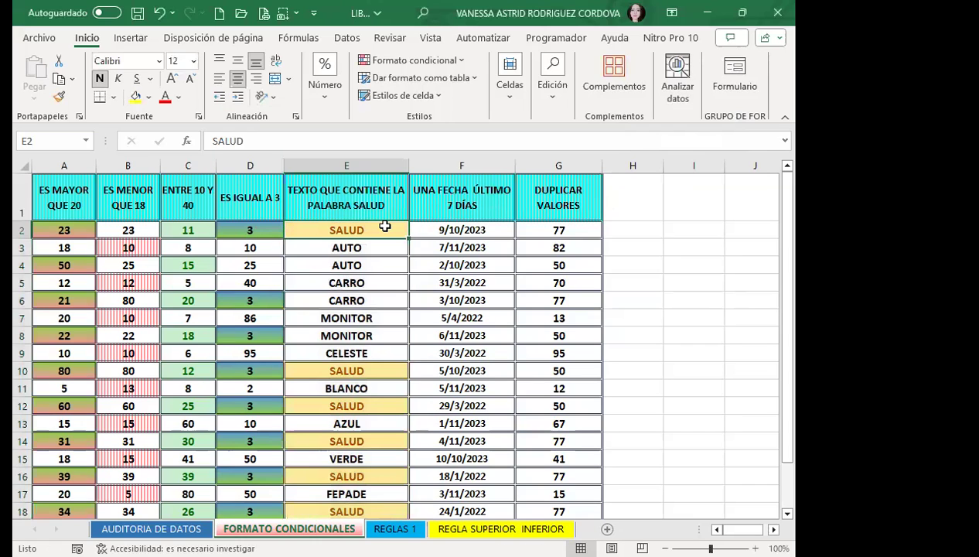
Test the rule by entering AUTO, CARRO, then MONITOR in E2, finally restoring SALUD
{"action": "type", "text": "AUTO"}
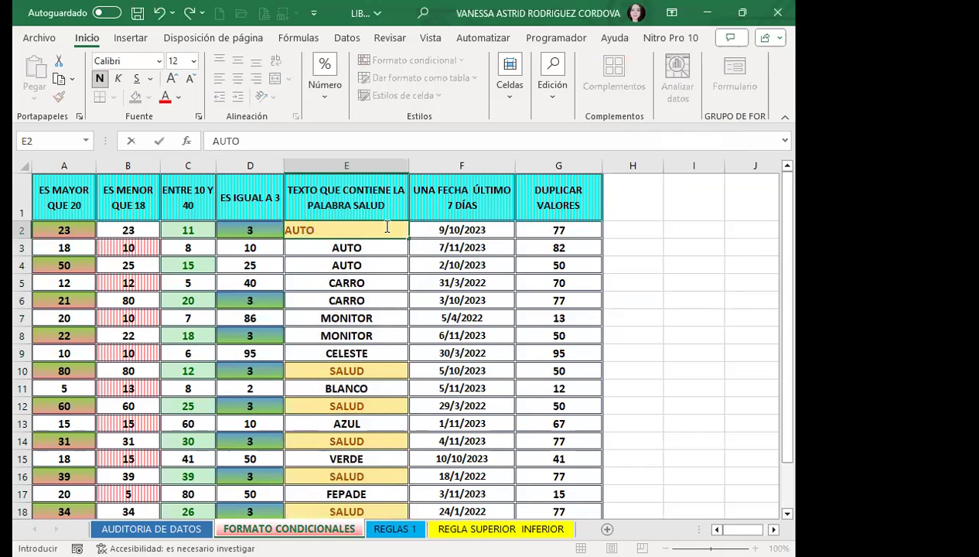
{"action": "key", "text": "Return"}
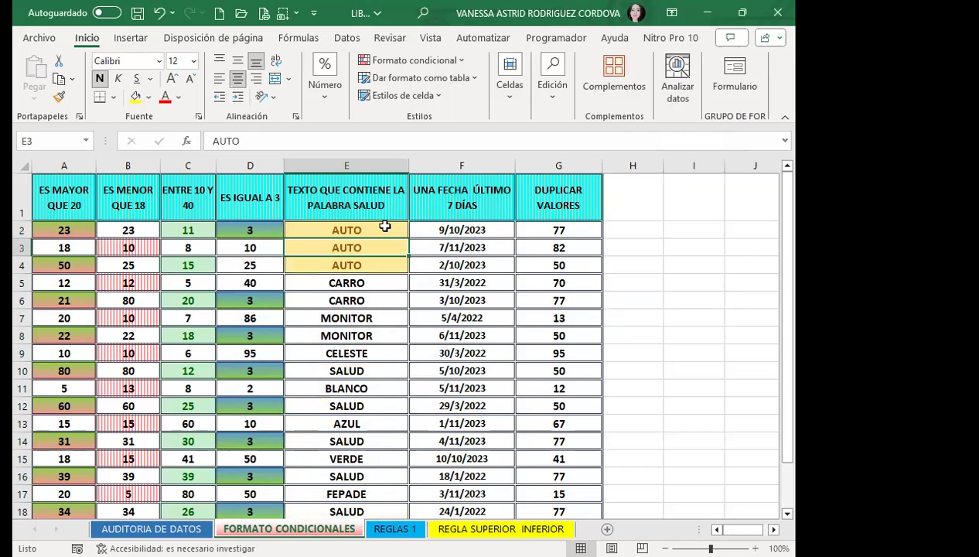
{"action": "left_click", "coordinate": [384, 226]}
{"action": "type", "text": "CARRO"}
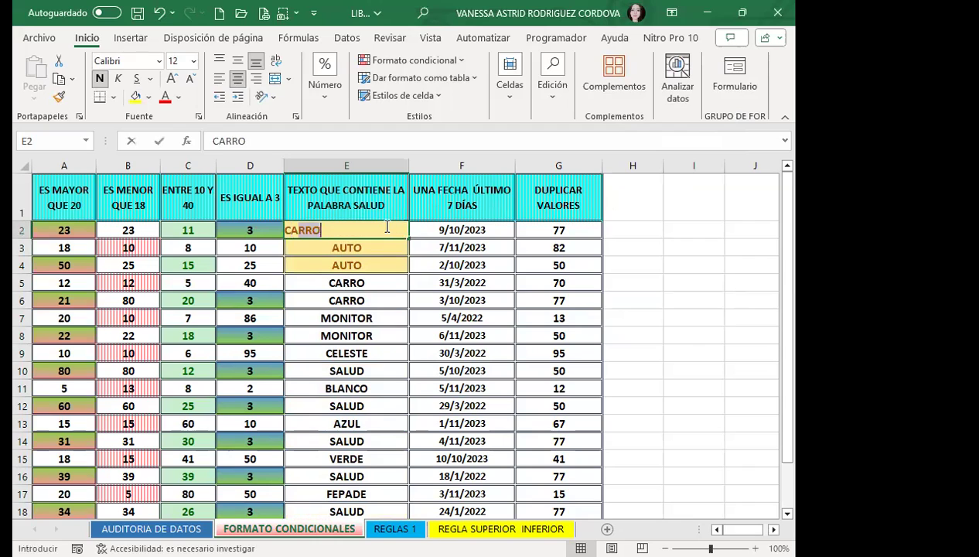
{"action": "key", "text": "Return"}
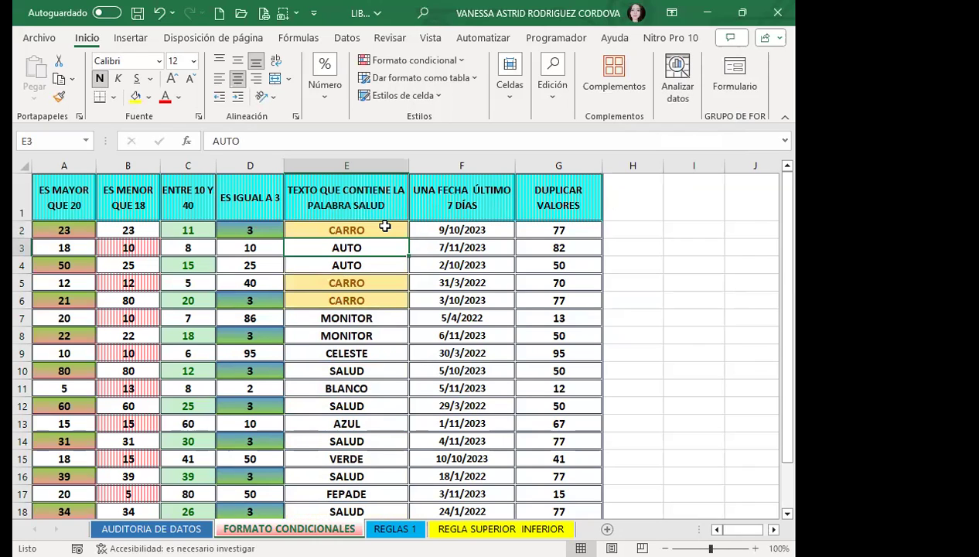
{"action": "left_click", "coordinate": [384, 226]}
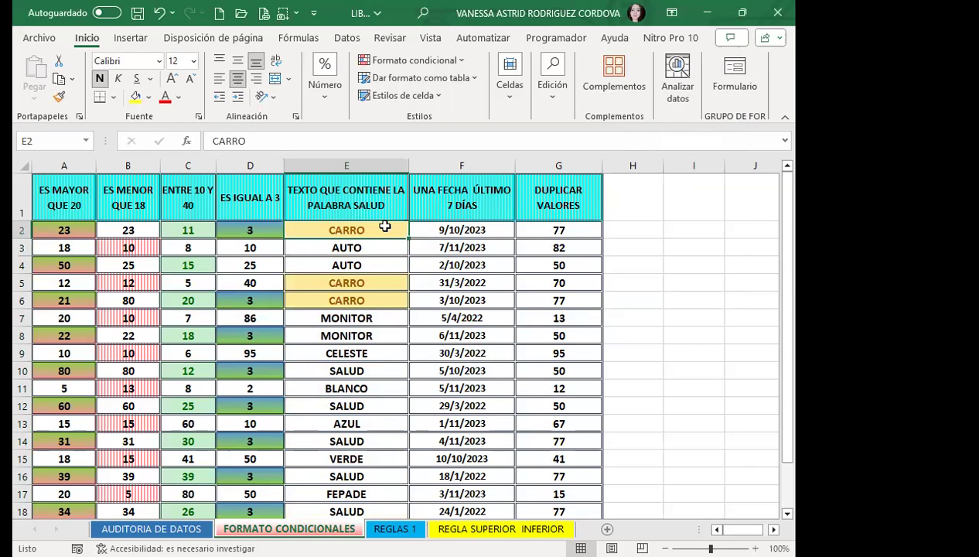
{"action": "type", "text": "MONI"}
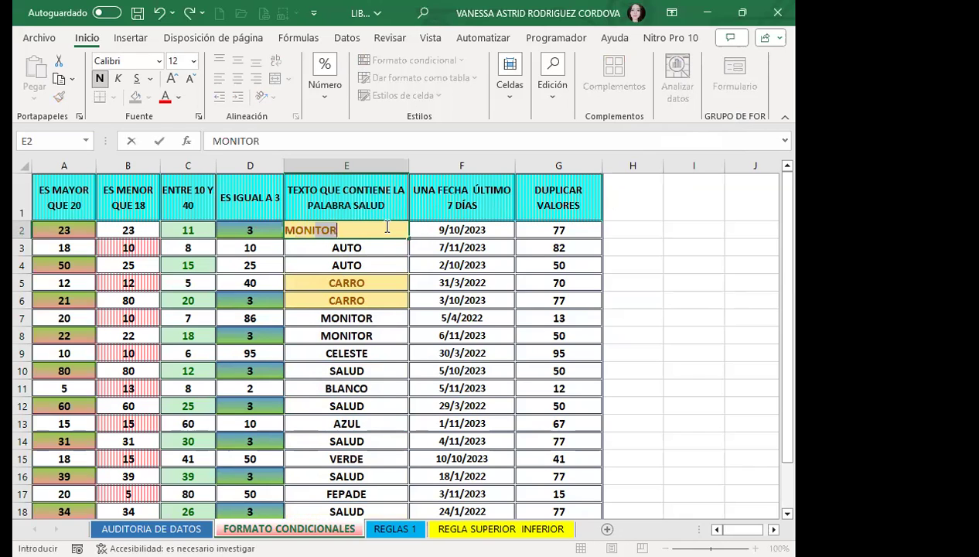
{"action": "type", "text": "TOR"}
{"action": "key", "text": "Return"}
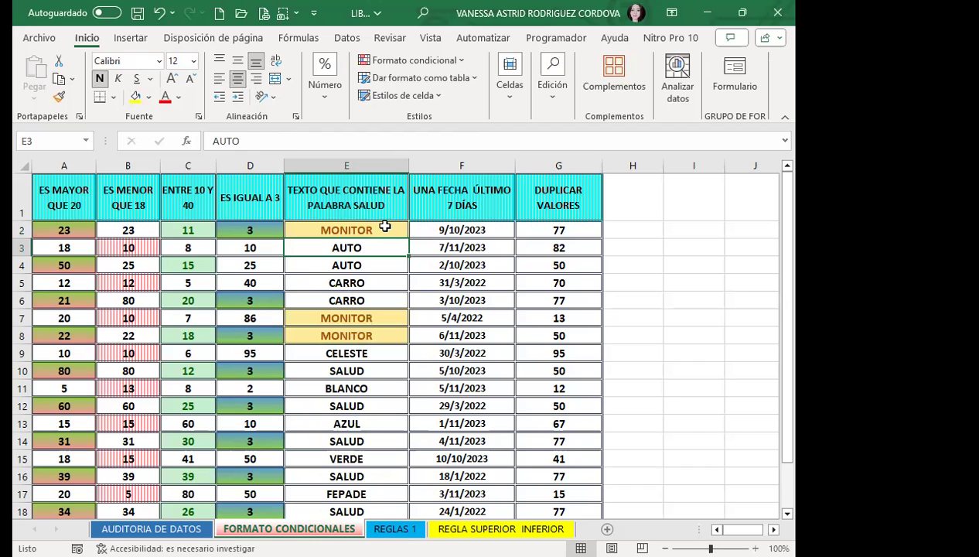
{"action": "left_click", "coordinate": [384, 226]}
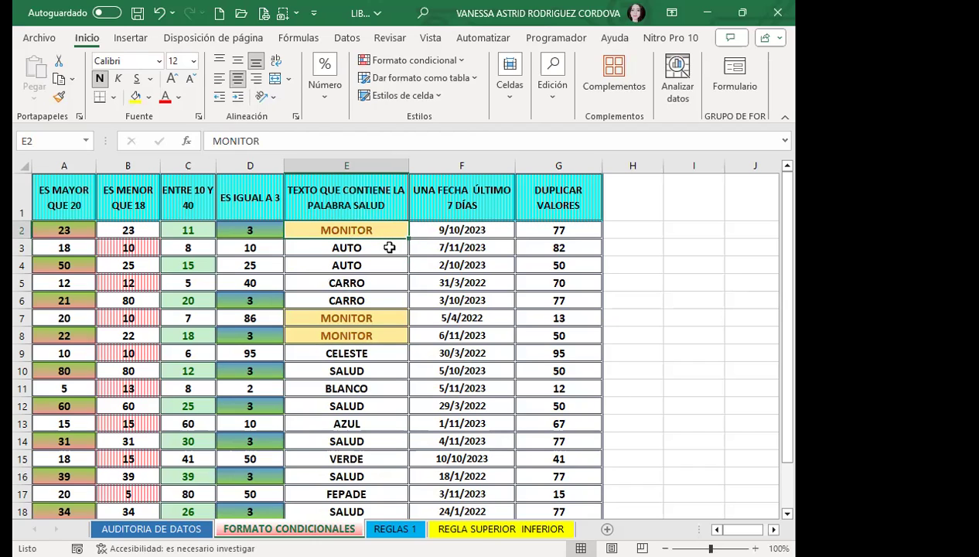
{"action": "type", "text": "SALUD"}
{"action": "key", "text": "Return"}
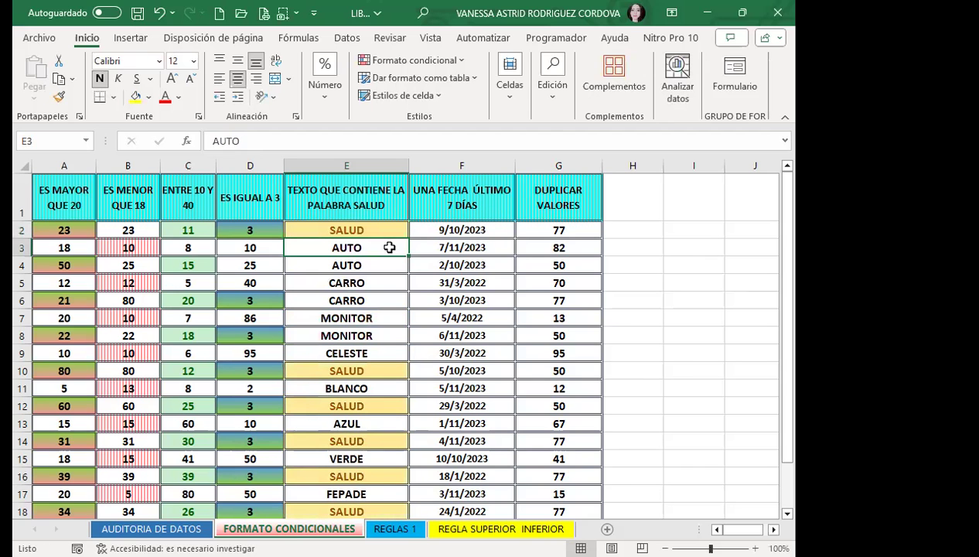
Change E8, E6 and E4 to SALUD, undoing an accidental edit to E7
{"action": "scroll", "coordinate": [380, 278], "scroll_direction": "down", "scroll_amount": 2}
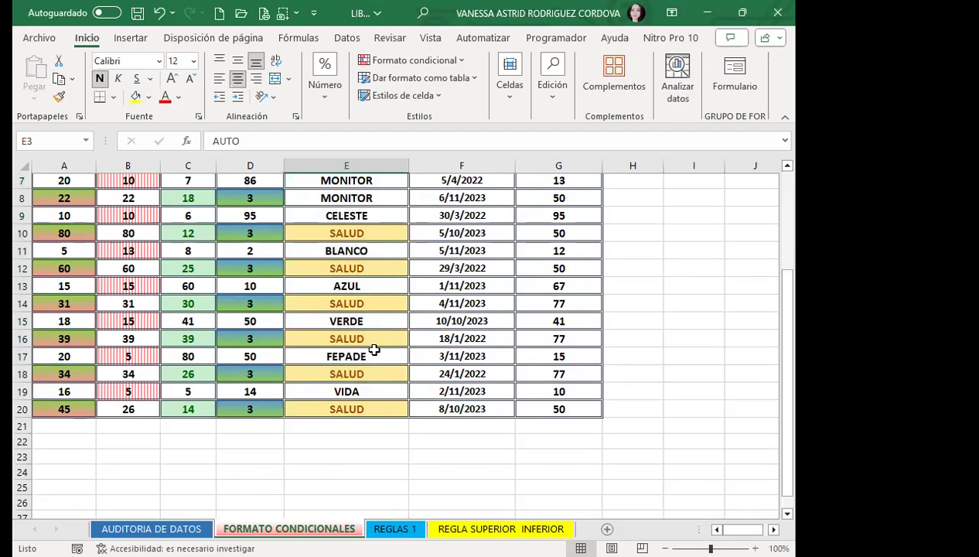
{"action": "scroll", "coordinate": [375, 355], "scroll_direction": "up", "scroll_amount": 2}
{"action": "left_click", "coordinate": [369, 313]}
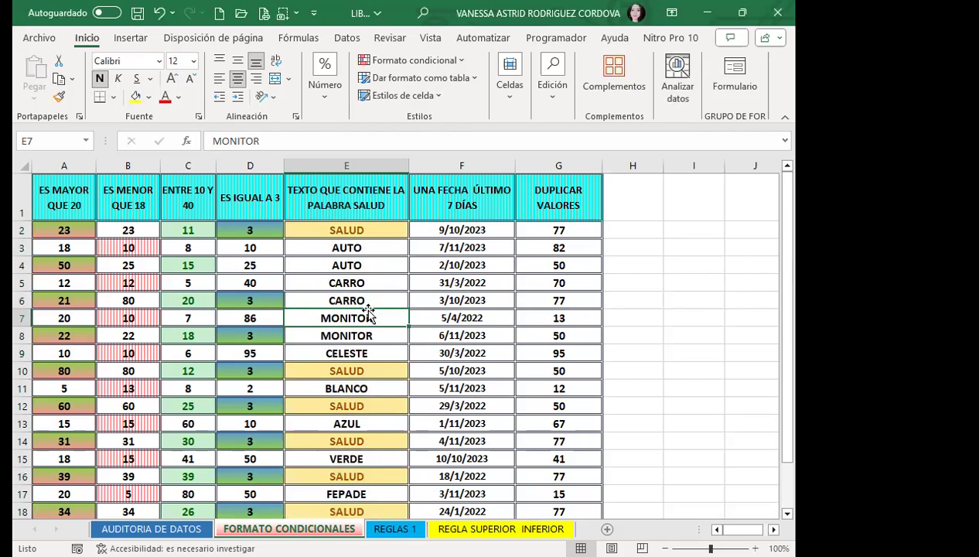
{"action": "type", "text": "SALUD"}
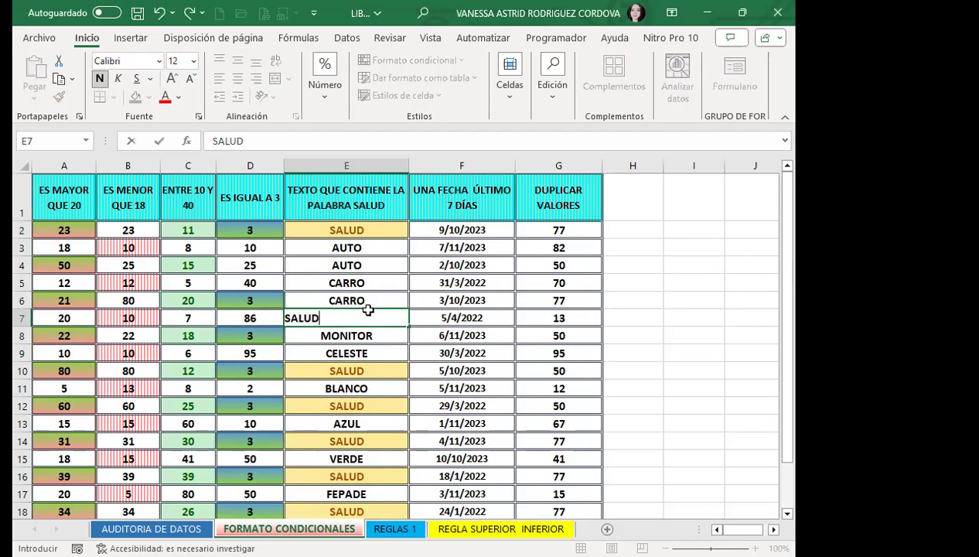
{"action": "key", "text": "Return"}
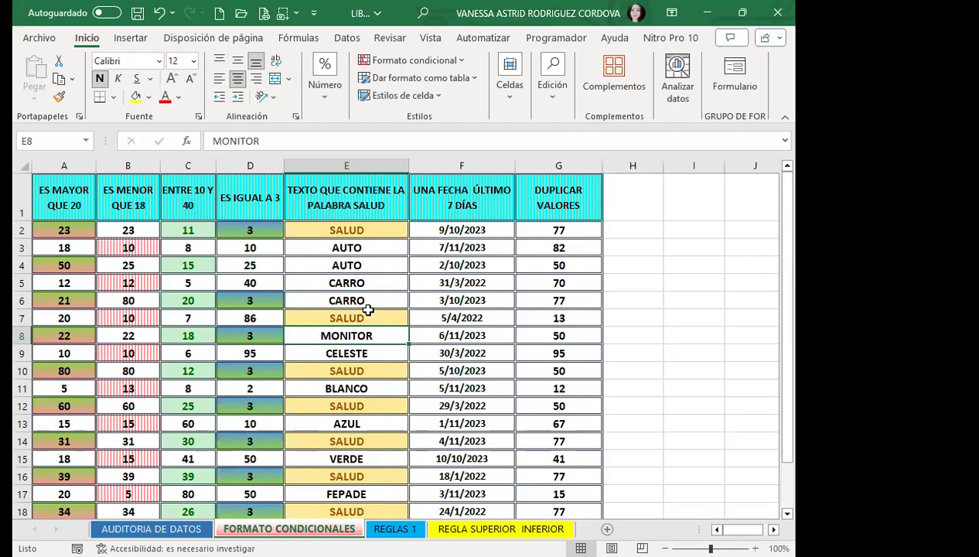
{"action": "key", "text": "ctrl+z"}
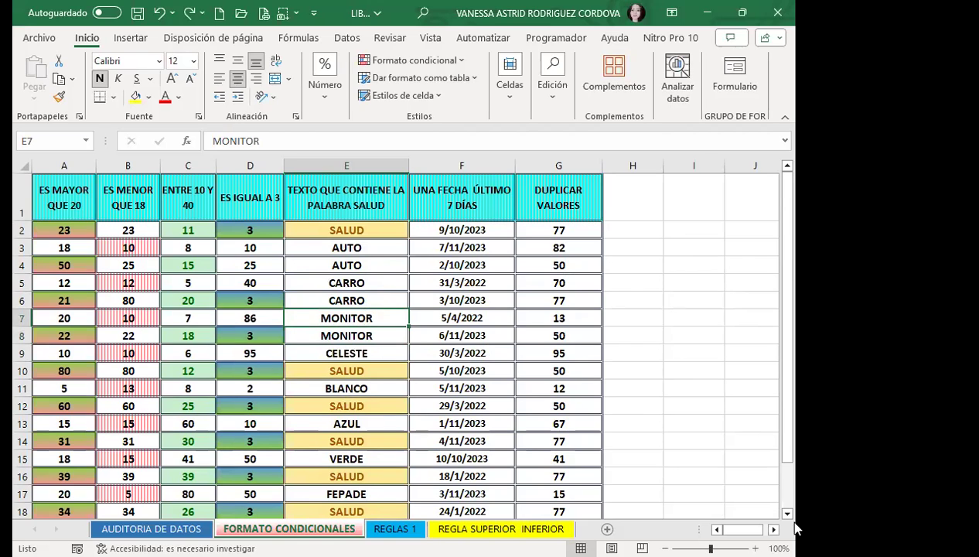
{"action": "left_click", "coordinate": [371, 336]}
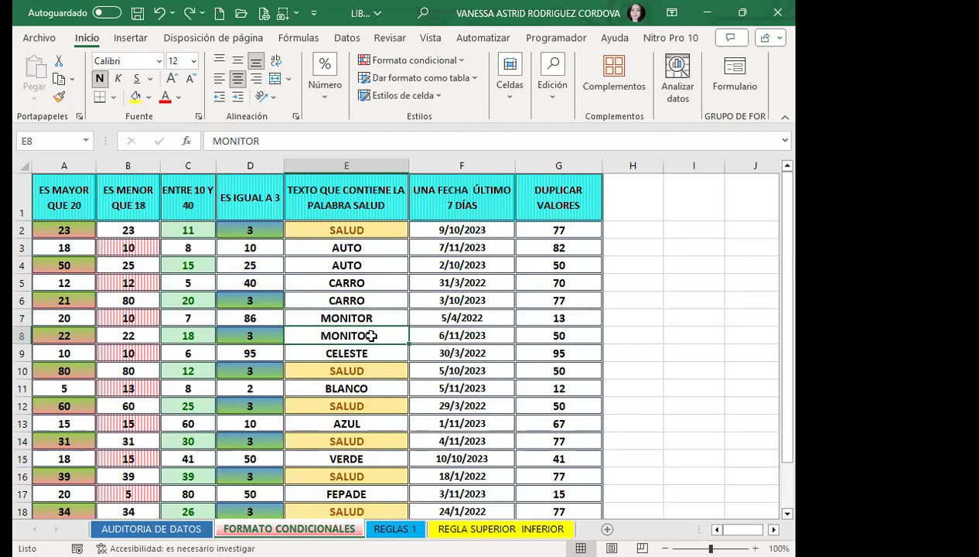
{"action": "type", "text": "SALUD"}
{"action": "key", "text": "Return"}
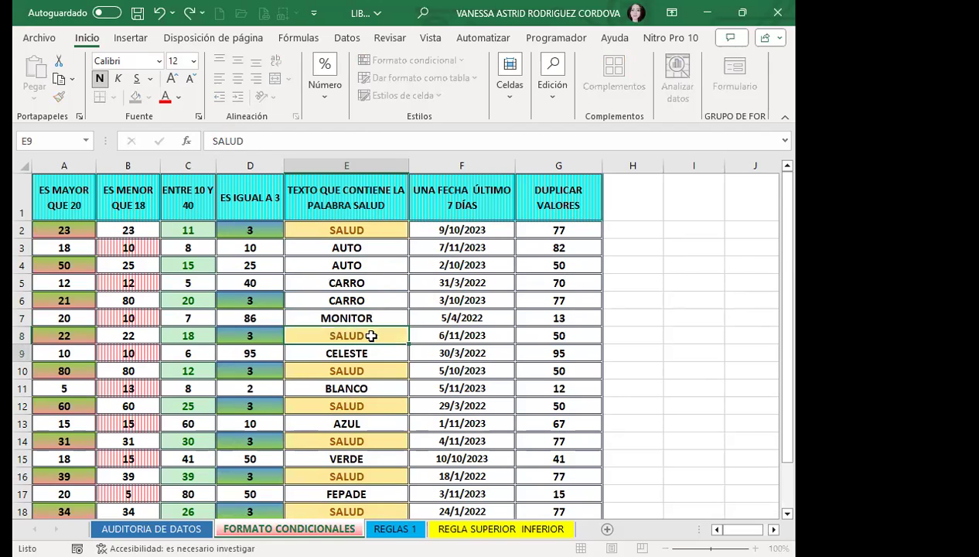
{"action": "left_click", "coordinate": [368, 280]}
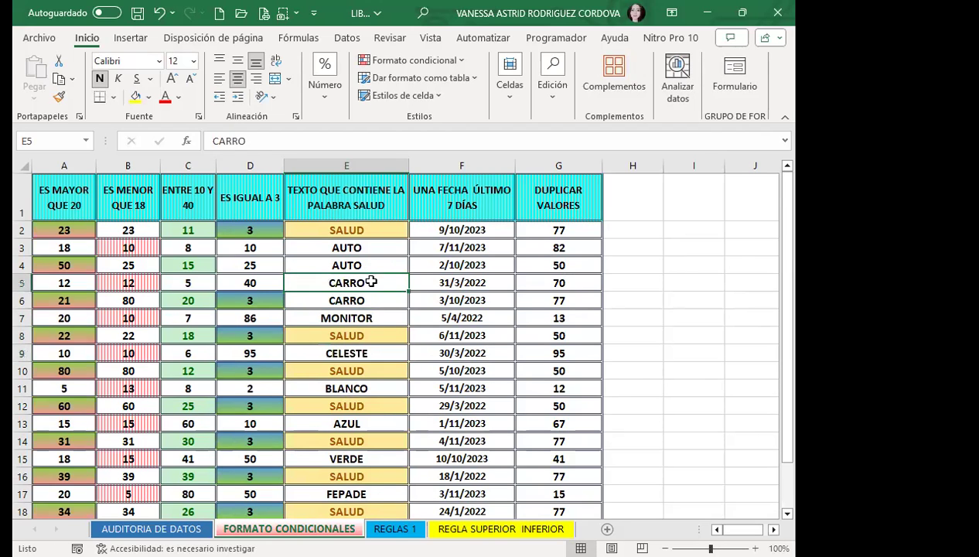
{"action": "left_click", "coordinate": [364, 300]}
{"action": "type", "text": "SALUD"}
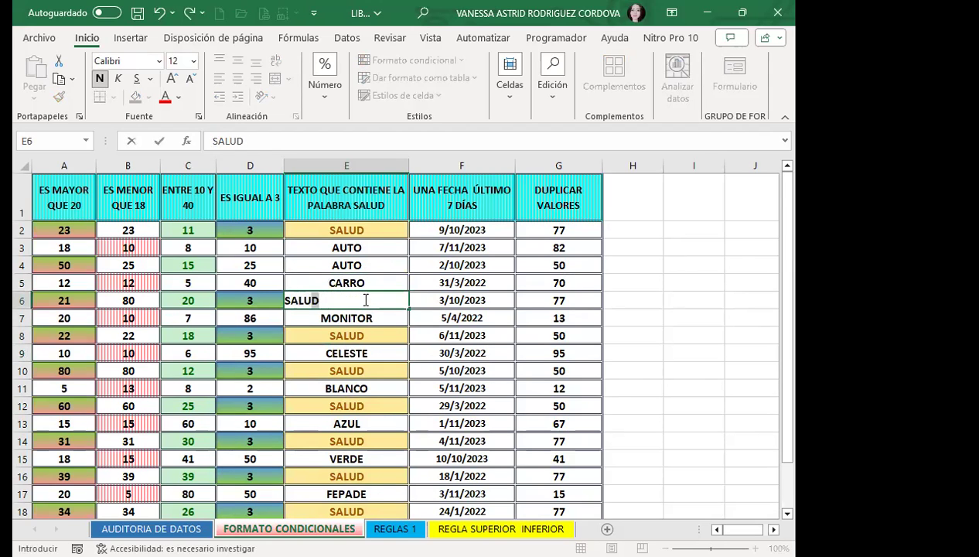
{"action": "key", "text": "Return"}
{"action": "left_click", "coordinate": [366, 263]}
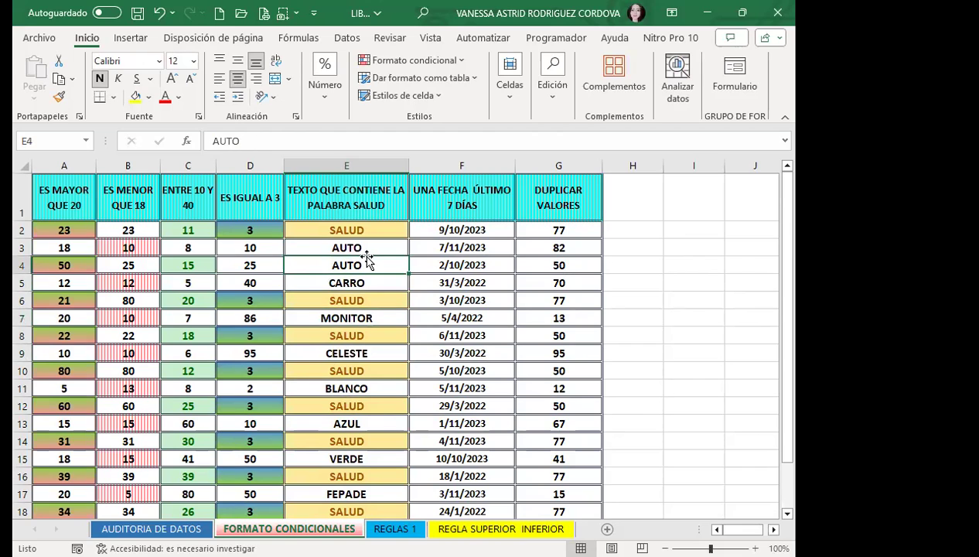
{"action": "type", "text": "SALUD"}
{"action": "key", "text": "Return"}
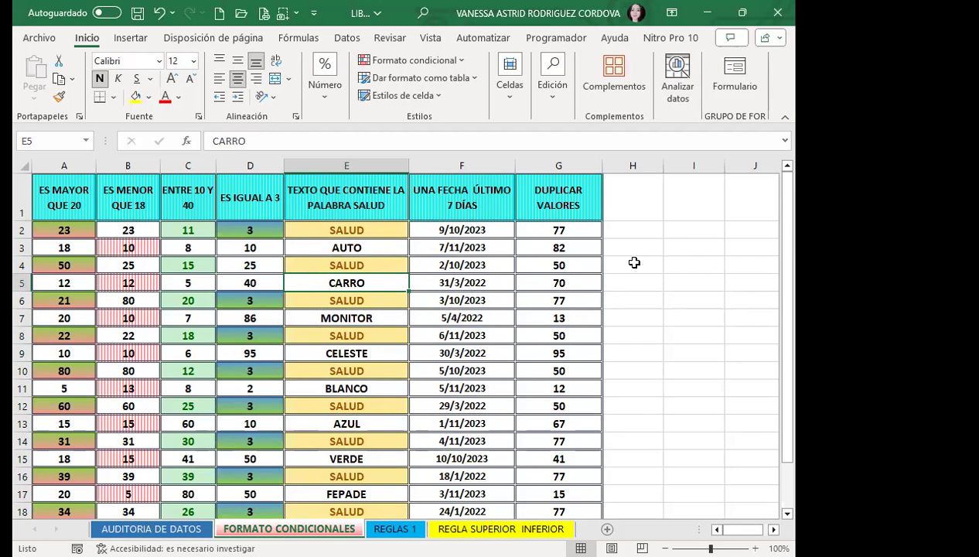
Select the empty cells E24:E36 and start a Text That Contains rule
{"action": "scroll", "coordinate": [633, 252], "scroll_direction": "down", "scroll_amount": 1}
{"action": "scroll", "coordinate": [636, 255], "scroll_direction": "up", "scroll_amount": 1}
{"action": "left_click_drag", "start_coordinate": [631, 230], "coordinate": [657, 491]}
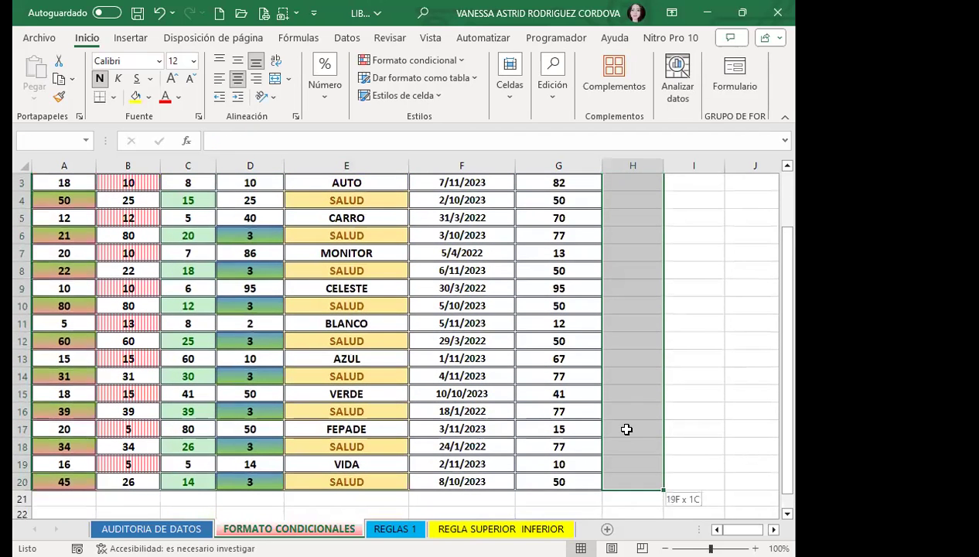
{"action": "left_click_drag", "start_coordinate": [658, 488], "coordinate": [625, 428]}
{"action": "scroll", "coordinate": [625, 428], "scroll_direction": "down", "scroll_amount": 1}
{"action": "scroll", "coordinate": [252, 332], "scroll_direction": "down", "scroll_amount": 4}
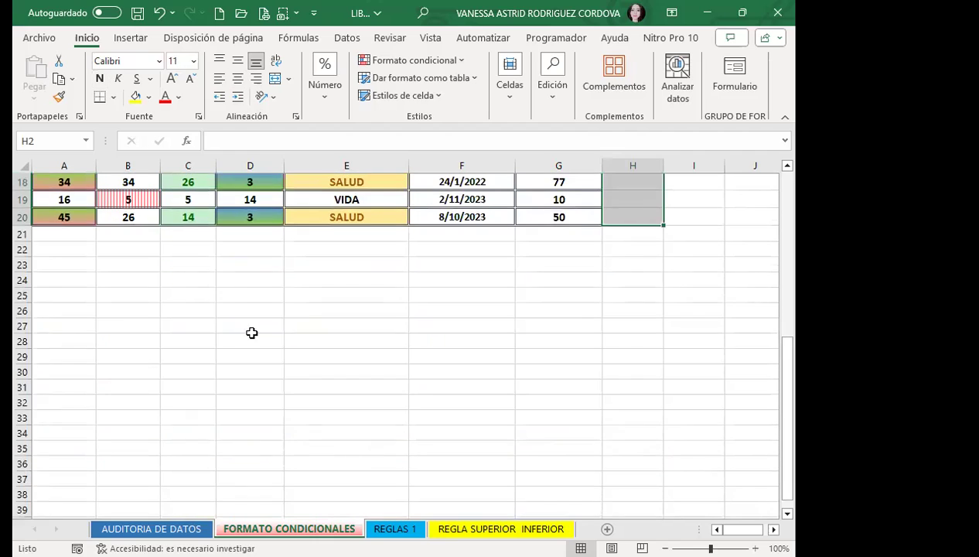
{"action": "left_click", "coordinate": [252, 326]}
{"action": "mouse_move", "coordinate": [333, 280]}
{"action": "left_mouse_down"}
{"action": "mouse_move", "coordinate": [362, 472]}
{"action": "mouse_move", "coordinate": [363, 464]}
{"action": "left_mouse_up"}
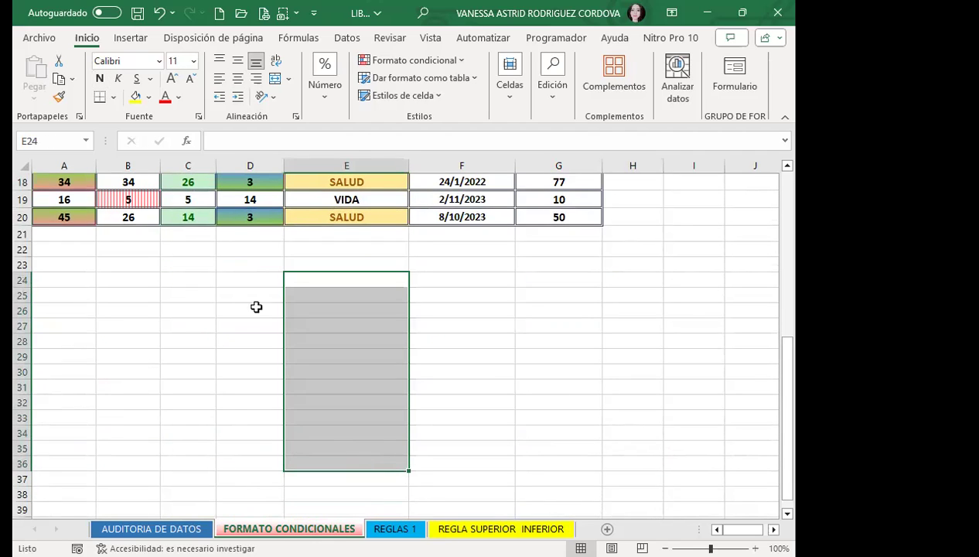
{"action": "left_click", "coordinate": [460, 61]}
{"action": "mouse_move", "coordinate": [464, 88]}
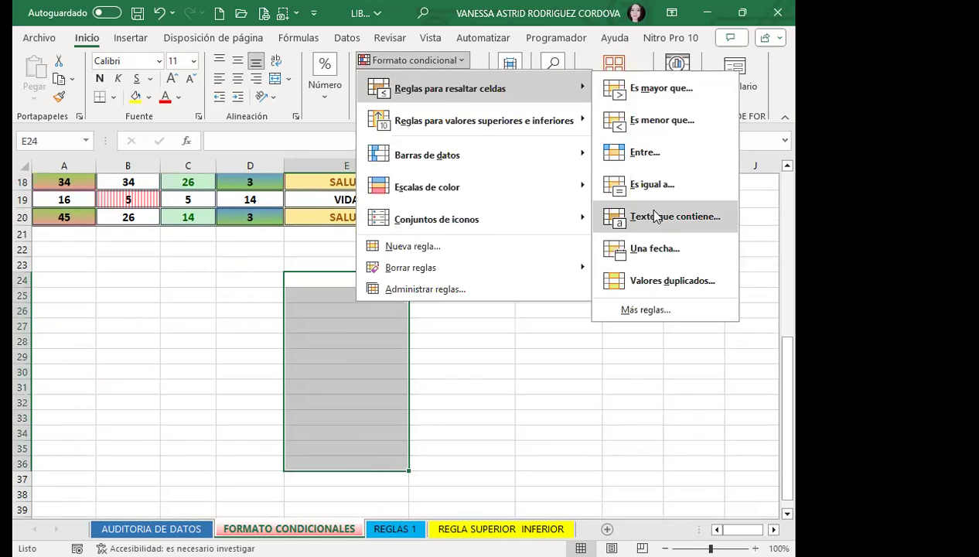
{"action": "key", "text": "Return"}
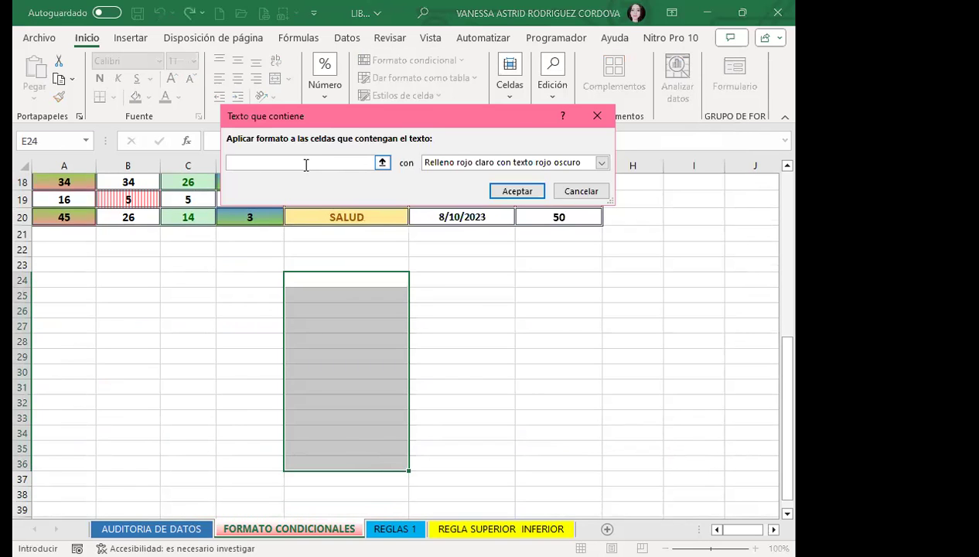
Set the rule to match BLANCO with green fill and dark green text
{"action": "type", "text": "BLANCO"}
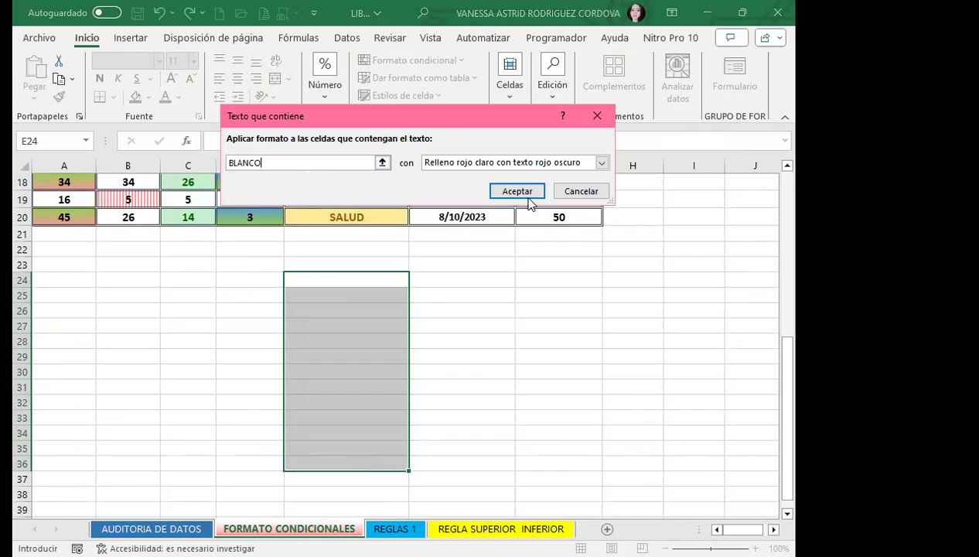
{"action": "left_click", "coordinate": [601, 162]}
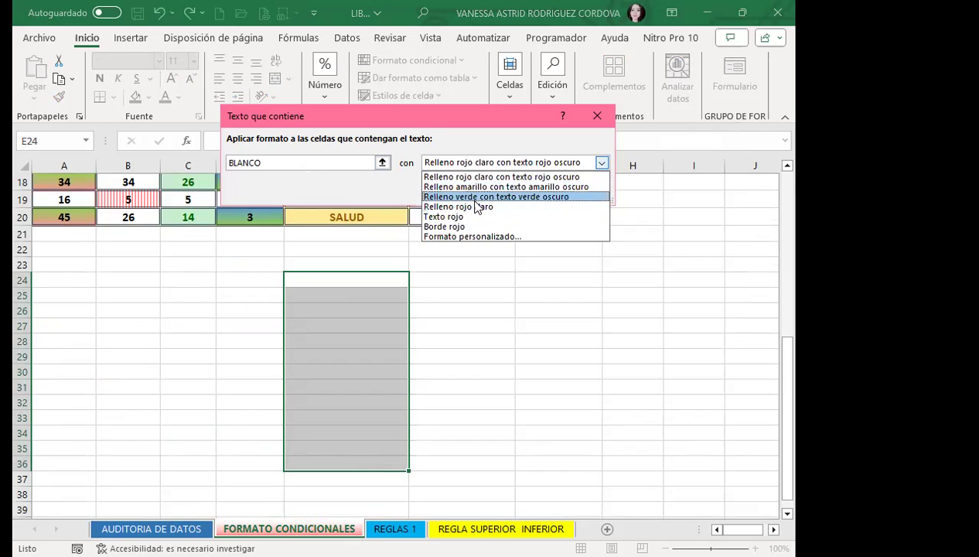
{"action": "left_click", "coordinate": [510, 197]}
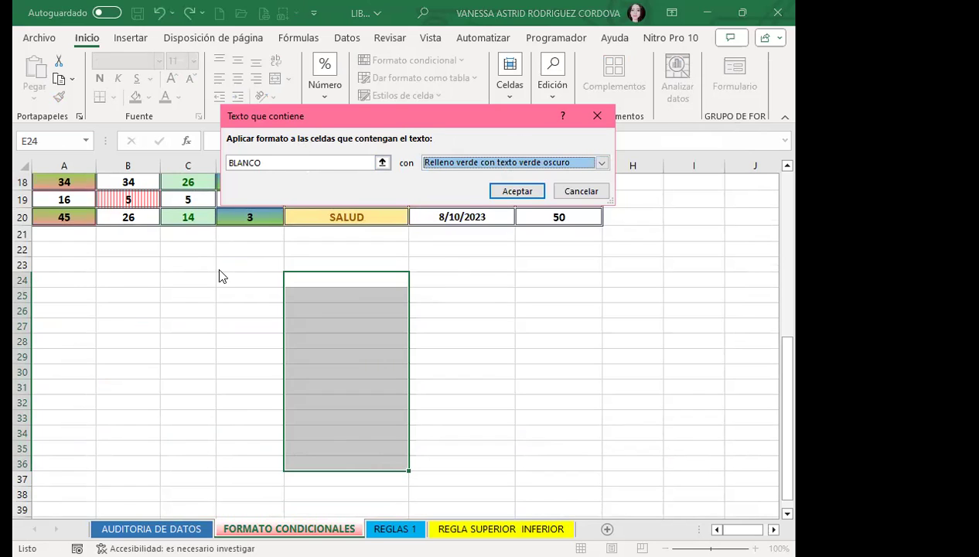
{"action": "left_click", "coordinate": [516, 192]}
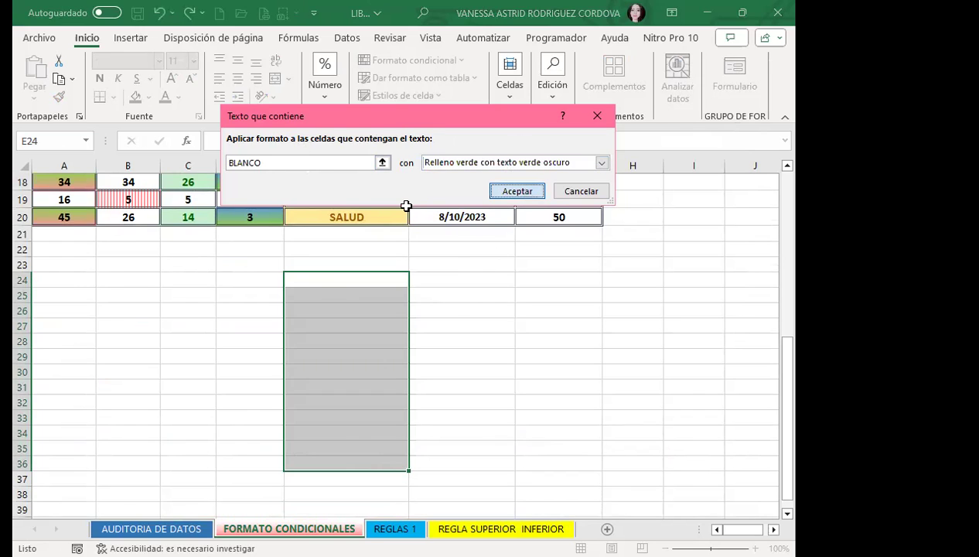
Enter BLANCO in E25 to test the rule
{"action": "left_click", "coordinate": [329, 302]}
{"action": "type", "text": "BLANCO"}
{"action": "key", "text": "Return"}
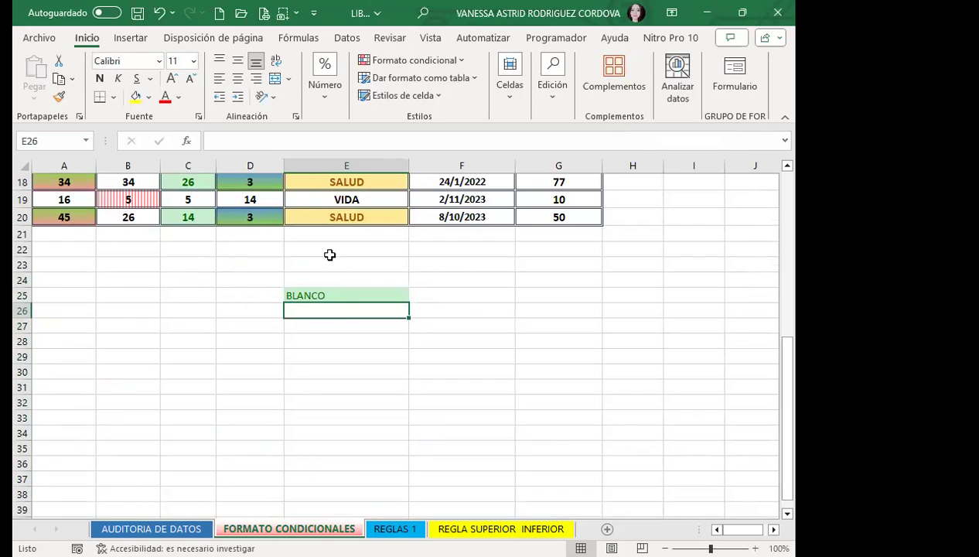
Enter BLANCO in E30 and compare it with E25
{"action": "left_click", "coordinate": [334, 368]}
{"action": "type", "text": "BLANCO"}
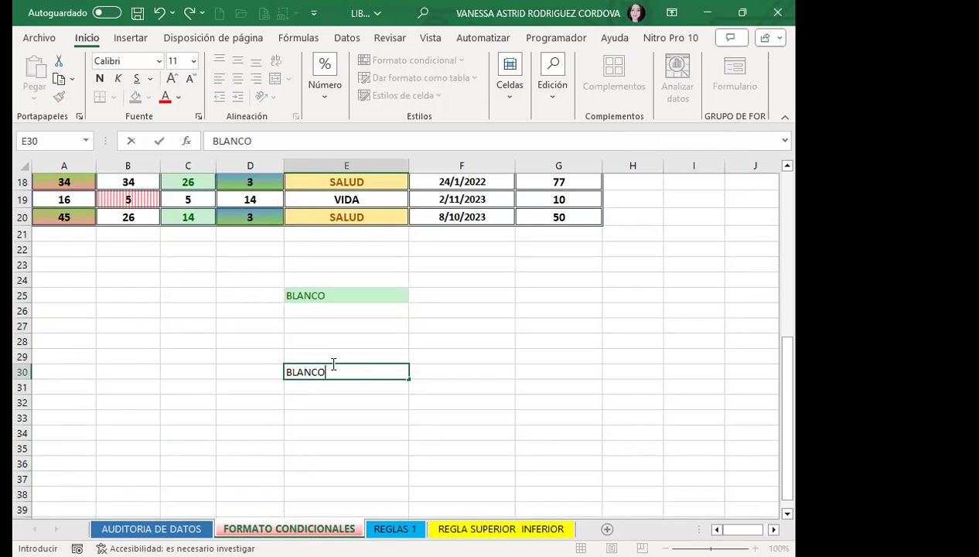
{"action": "key", "text": "Return"}
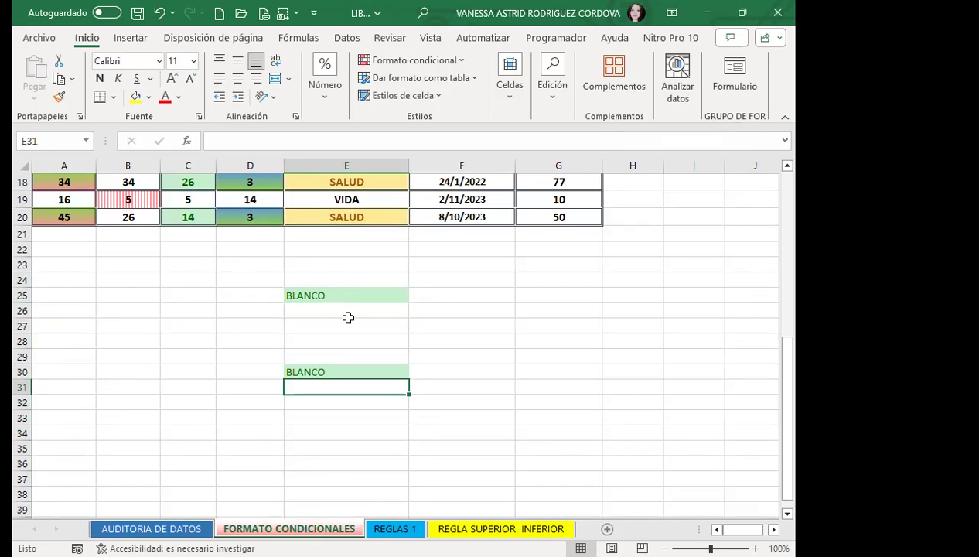
{"action": "left_click", "coordinate": [343, 321]}
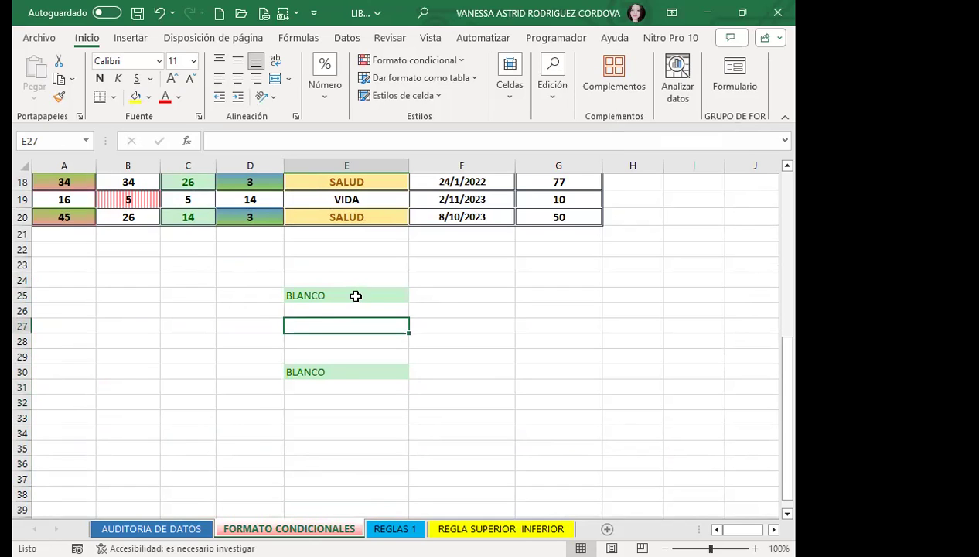
{"action": "left_click", "coordinate": [354, 296]}
{"action": "left_click", "coordinate": [346, 373]}
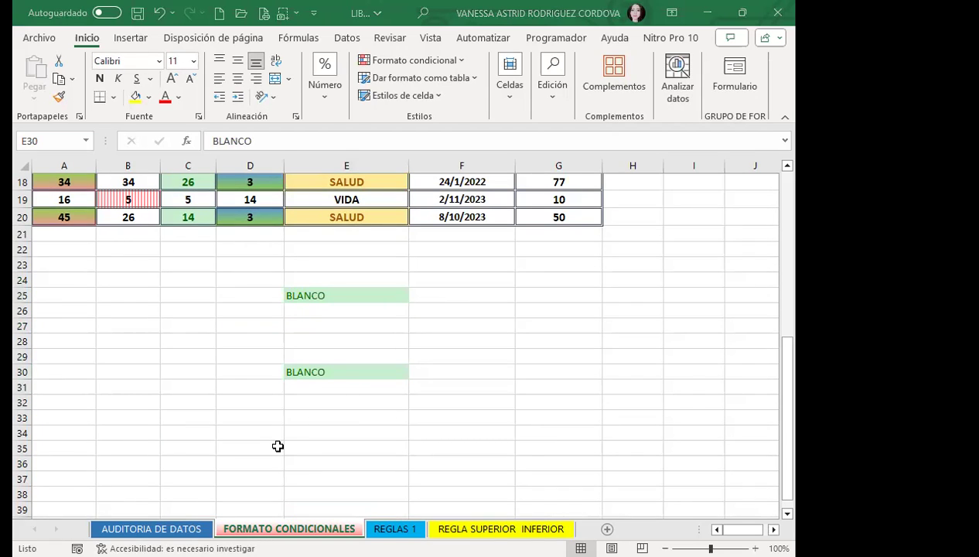
{"action": "left_click", "coordinate": [338, 304]}
{"action": "left_click", "coordinate": [344, 372]}
{"action": "left_click", "coordinate": [344, 297]}
{"action": "left_click", "coordinate": [323, 371]}
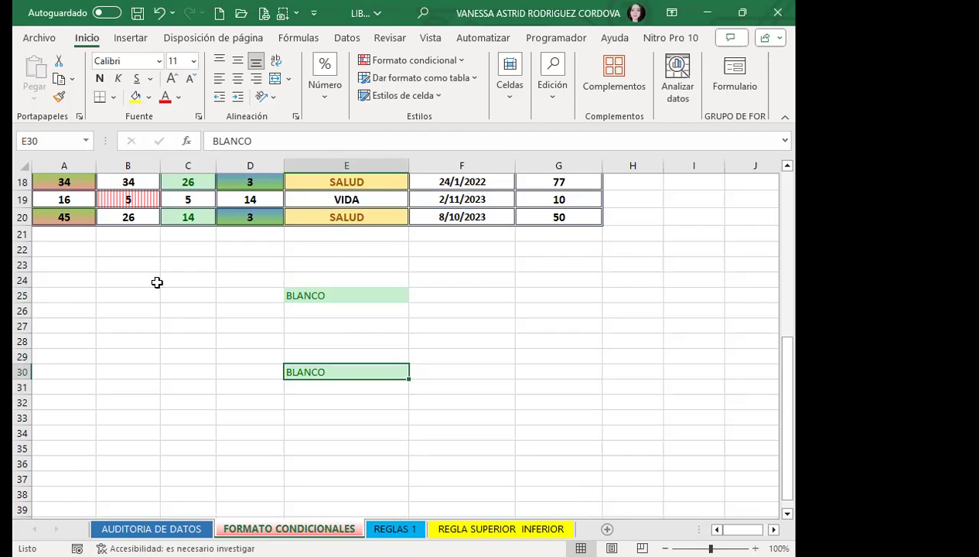
Select rows 24–45, open the Cells insert/delete options, then select a date in column F
{"action": "left_click", "coordinate": [22, 280]}
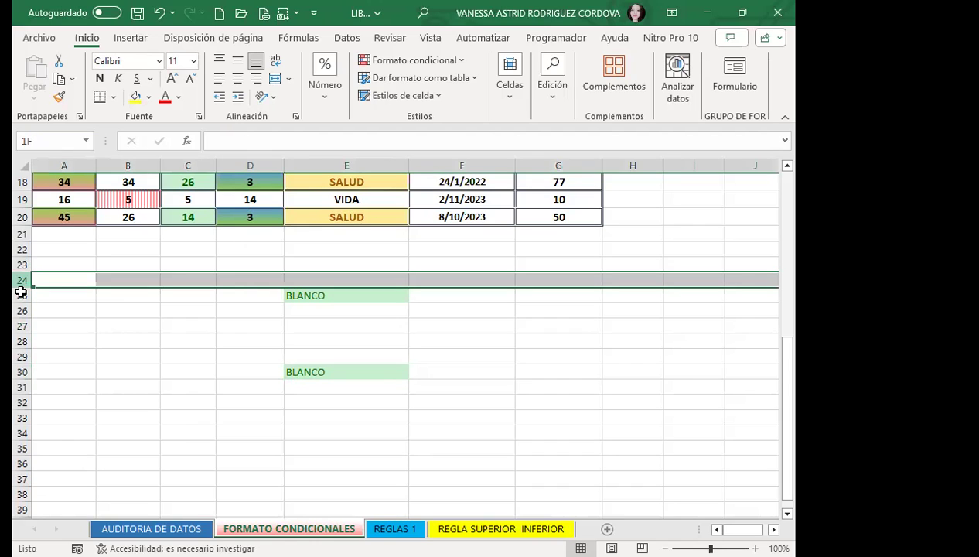
{"action": "left_click_drag", "start_coordinate": [23, 280], "coordinate": [23, 512]}
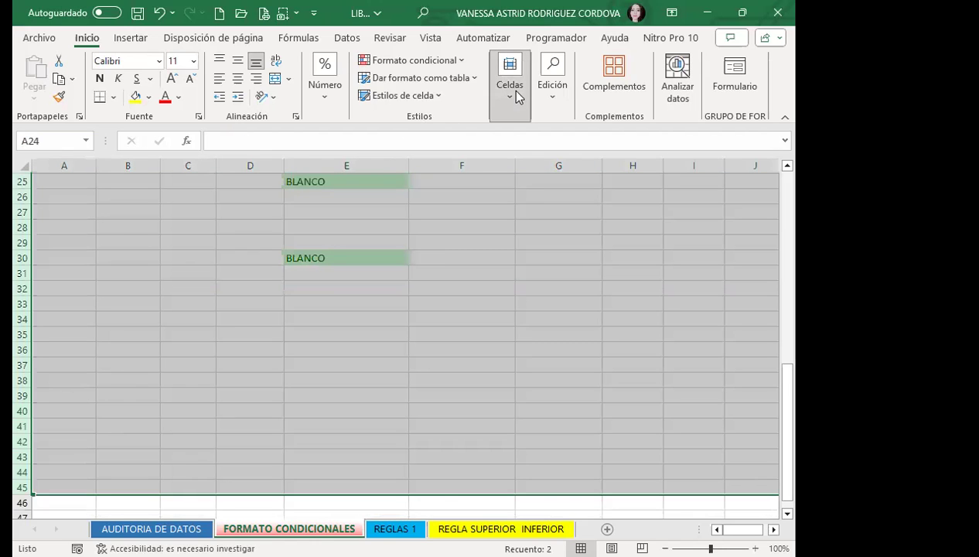
{"action": "left_click", "coordinate": [511, 90]}
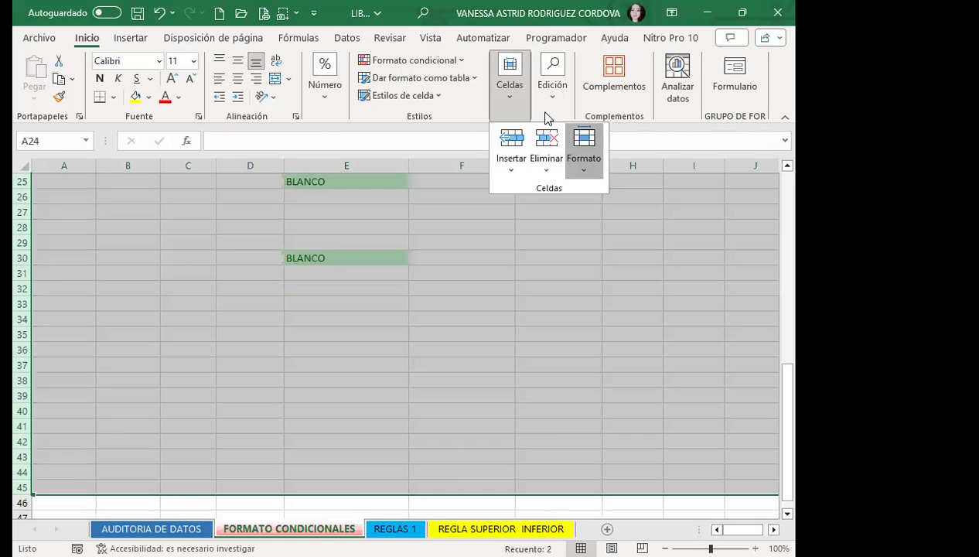
{"action": "scroll", "coordinate": [345, 368], "scroll_direction": "up", "scroll_amount": 8}
{"action": "left_click", "coordinate": [474, 241]}
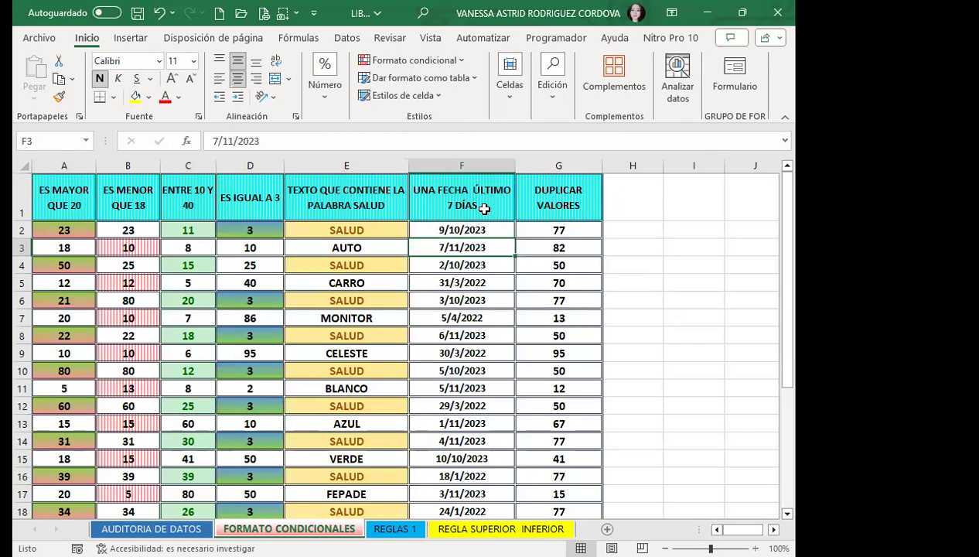
Select the column F dates and start an A Date Occurring rule, showing the period list
{"action": "mouse_move", "coordinate": [495, 231]}
{"action": "left_mouse_down"}
{"action": "mouse_move", "coordinate": [470, 461]}
{"action": "mouse_move", "coordinate": [510, 492]}
{"action": "left_mouse_up"}
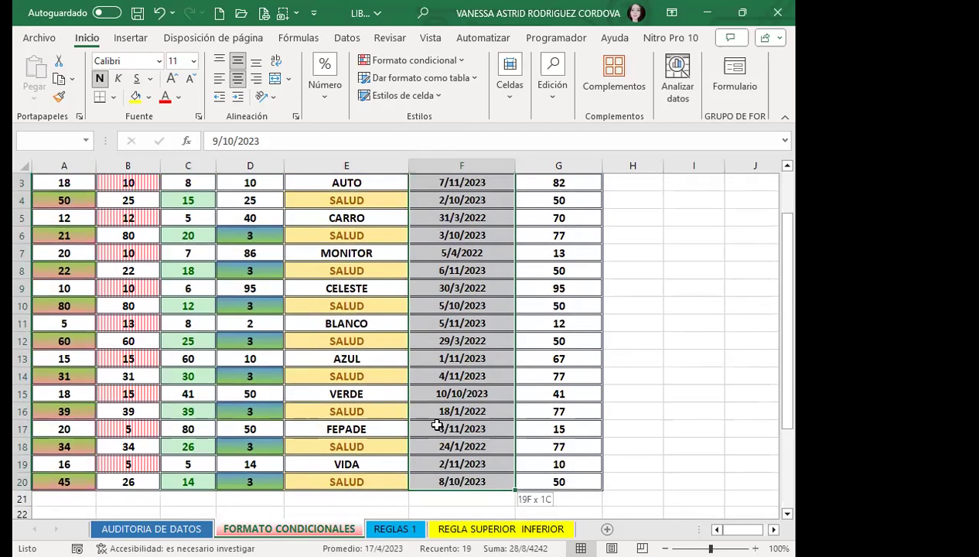
{"action": "scroll", "coordinate": [402, 257], "scroll_direction": "up", "scroll_amount": 1}
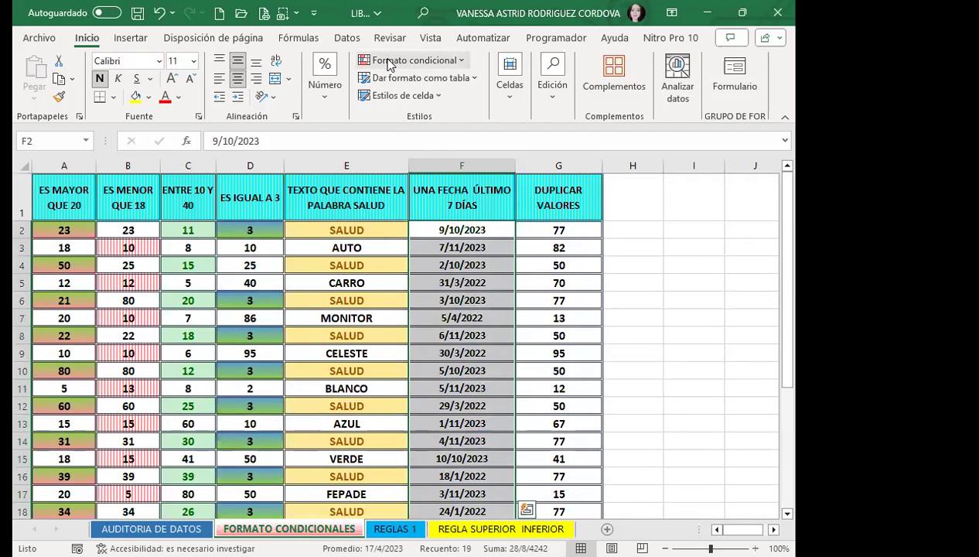
{"action": "left_click", "coordinate": [410, 60]}
{"action": "mouse_move", "coordinate": [449, 88]}
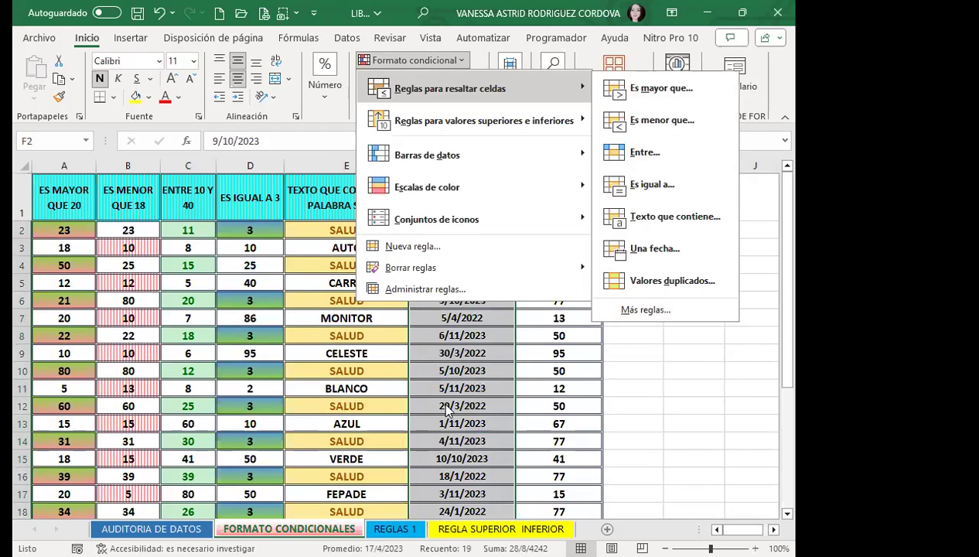
{"action": "left_click", "coordinate": [433, 464]}
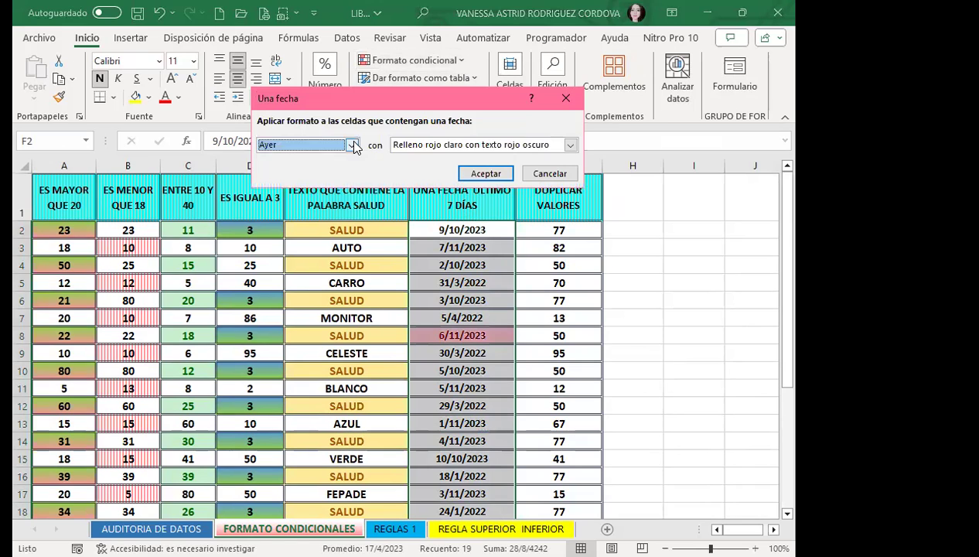
{"action": "left_click", "coordinate": [352, 144]}
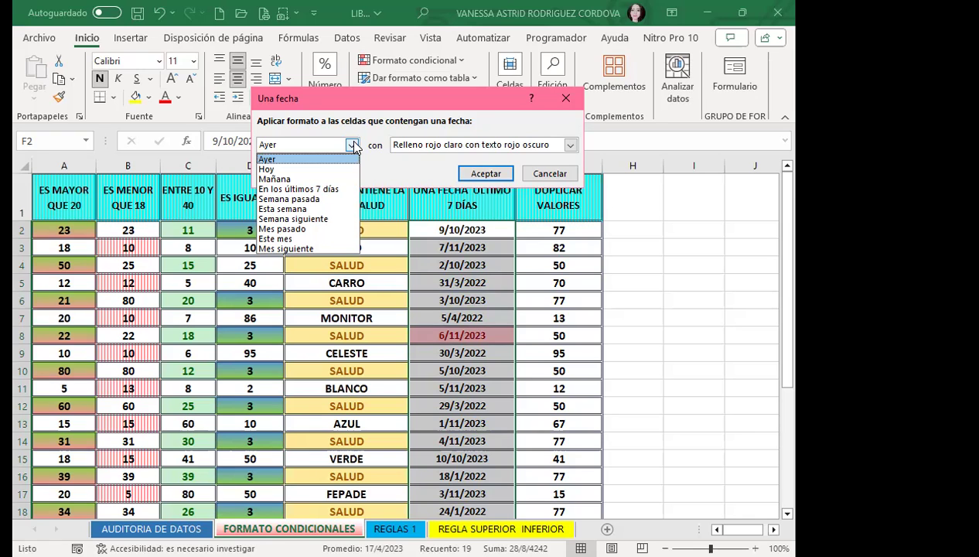
Apply the 'En los últimos 7 días' rule with light red fill and dark red text to column F
{"action": "left_click", "coordinate": [344, 189]}
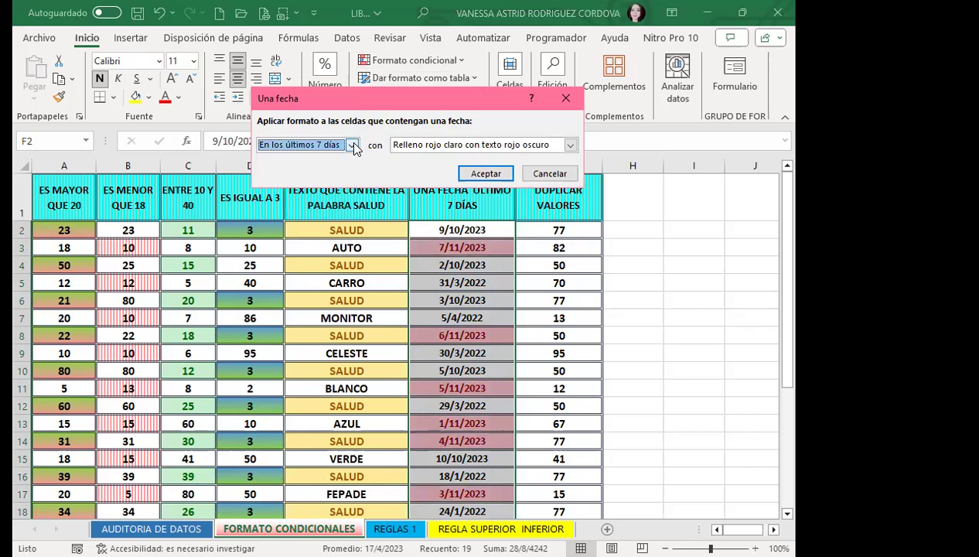
{"action": "left_click", "coordinate": [352, 144]}
{"action": "left_click", "coordinate": [288, 223]}
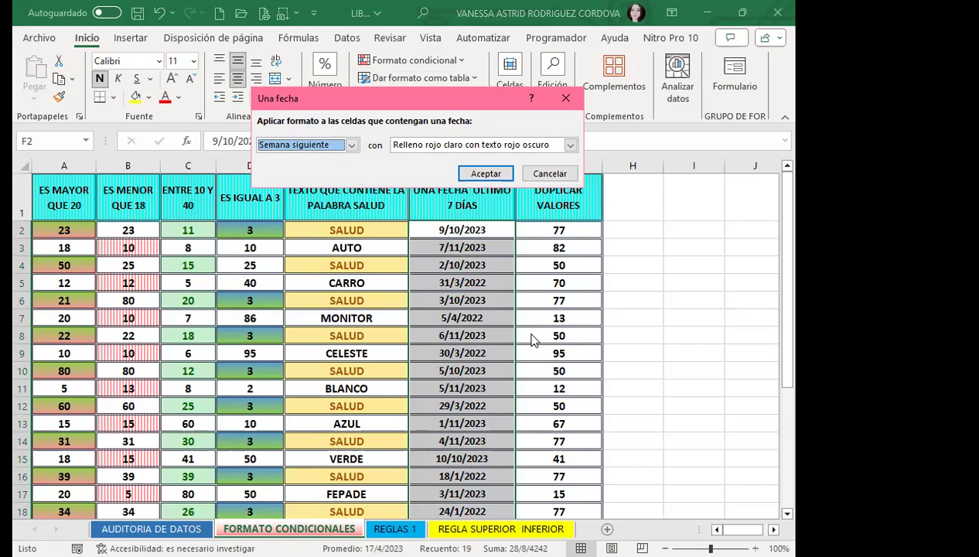
{"action": "left_click", "coordinate": [352, 144]}
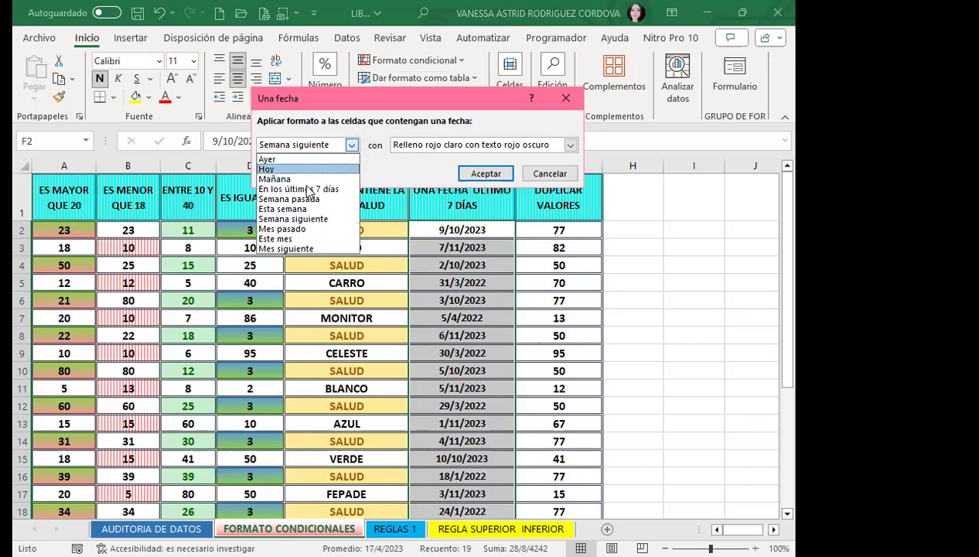
{"action": "left_click", "coordinate": [308, 186]}
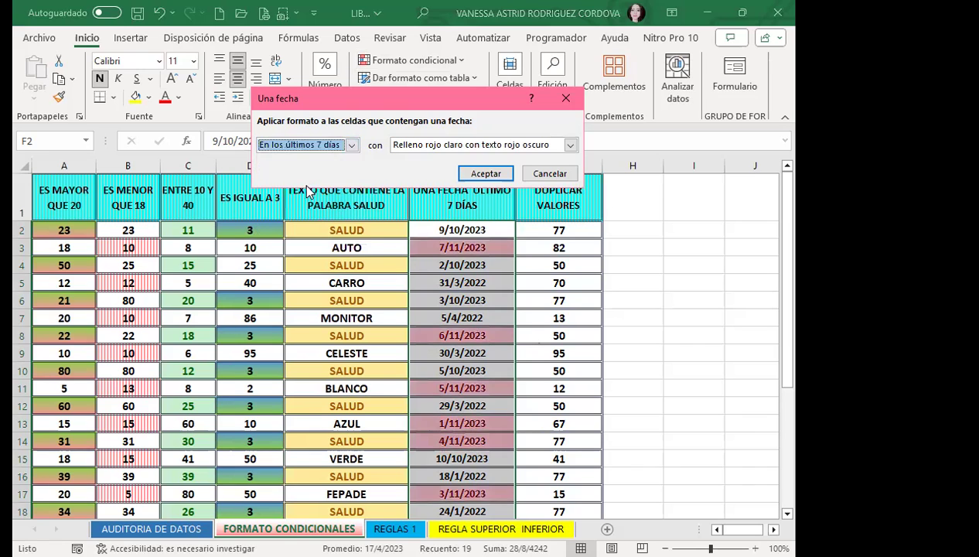
{"action": "left_click", "coordinate": [487, 175]}
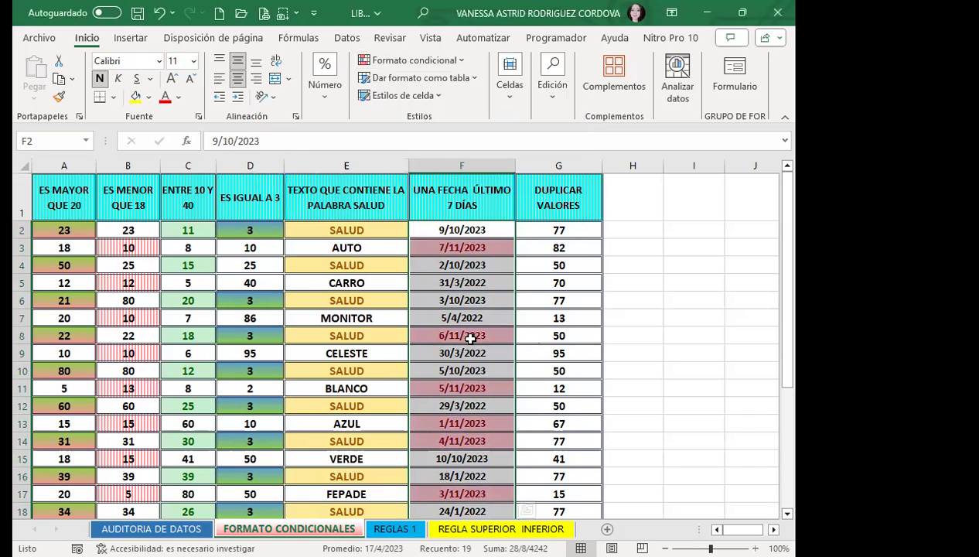
Check the highlighted dates in cells F6 and F7, then select G2 in the duplicates column
{"action": "scroll", "coordinate": [475, 366], "scroll_direction": "down", "scroll_amount": 2}
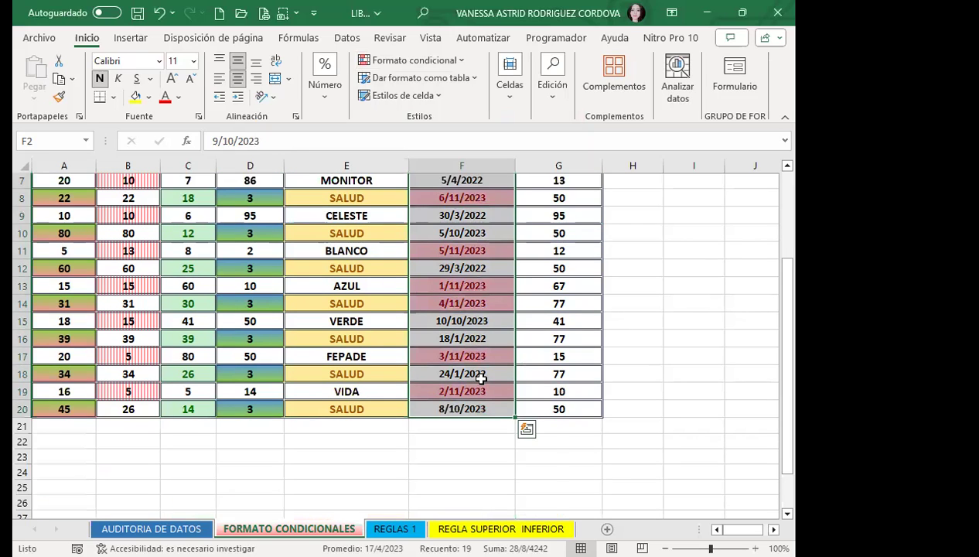
{"action": "scroll", "coordinate": [480, 377], "scroll_direction": "up", "scroll_amount": 2}
{"action": "left_click", "coordinate": [480, 300]}
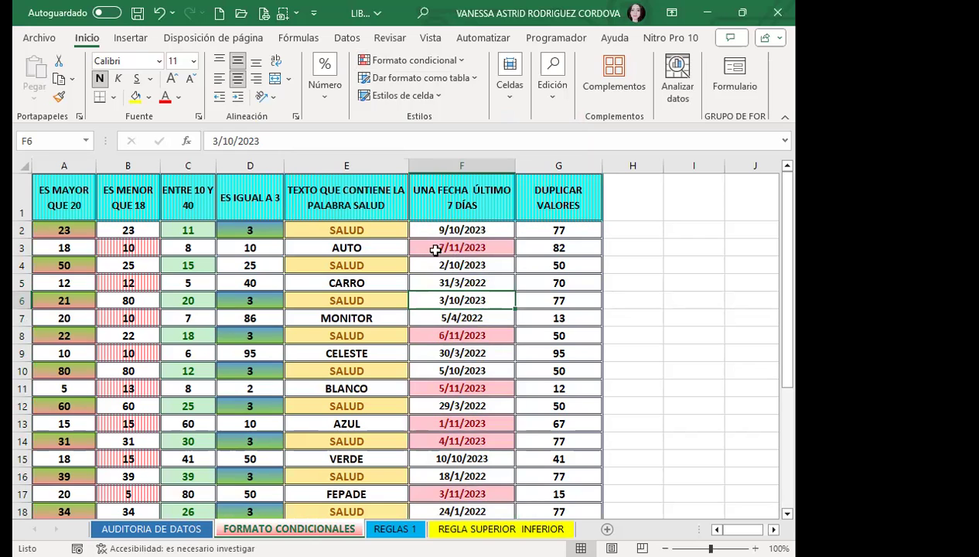
{"action": "left_click", "coordinate": [471, 312]}
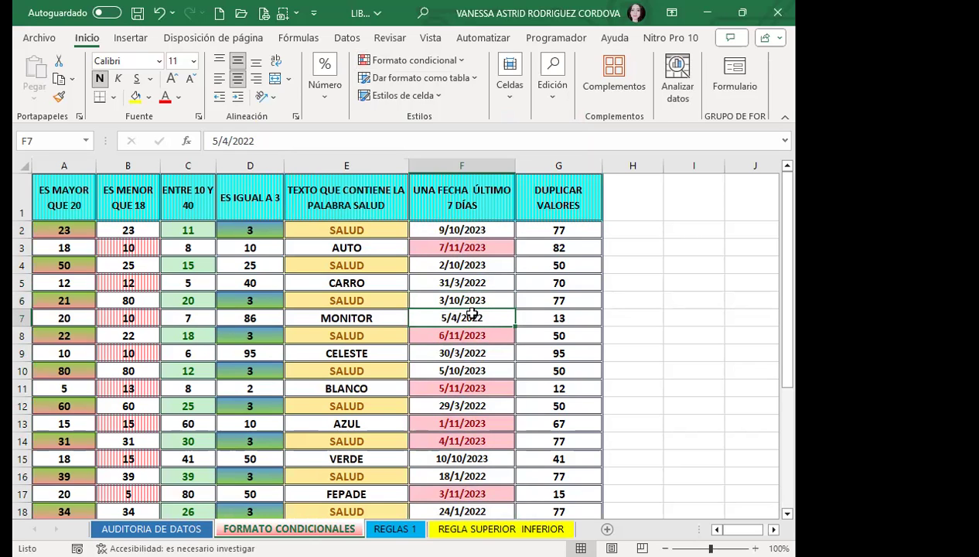
{"action": "scroll", "coordinate": [471, 316], "scroll_direction": "down", "scroll_amount": 2}
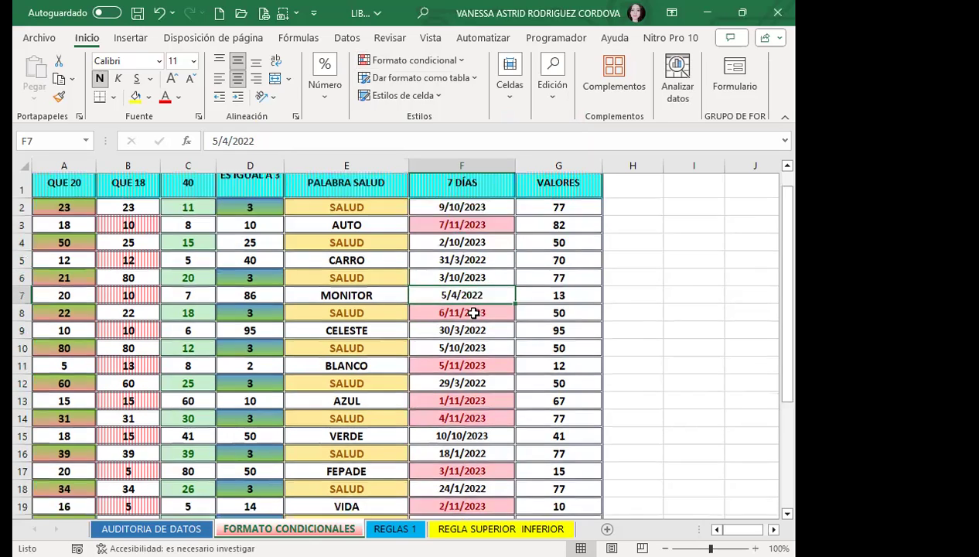
{"action": "scroll", "coordinate": [477, 395], "scroll_direction": "up", "scroll_amount": 2}
{"action": "scroll", "coordinate": [477, 396], "scroll_direction": "up", "scroll_amount": 1}
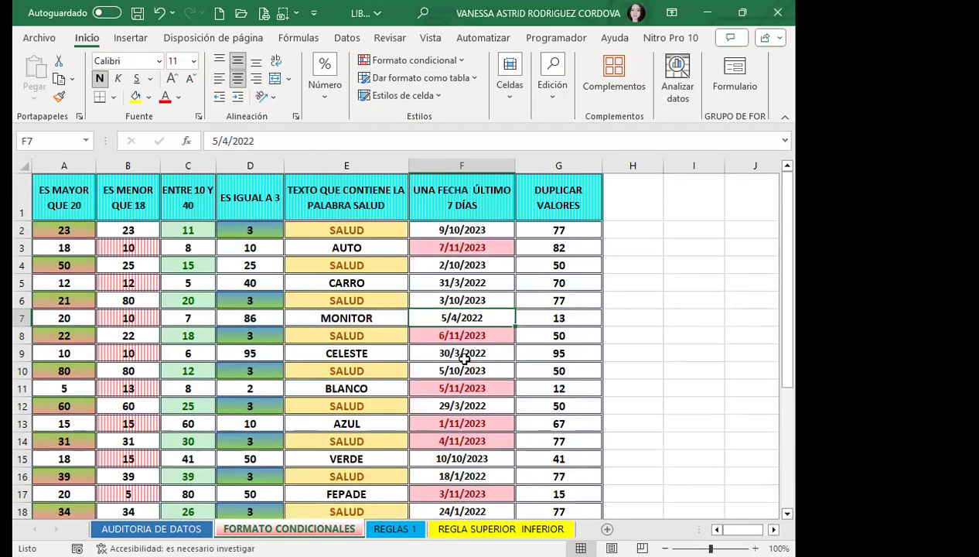
{"action": "left_click", "coordinate": [530, 229]}
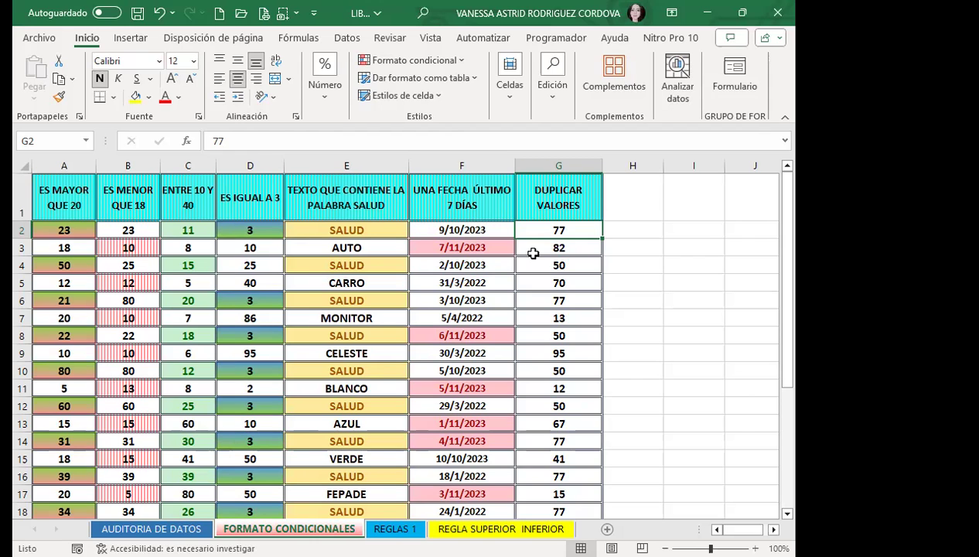
{"action": "left_click", "coordinate": [531, 387], "text": "shift"}
{"action": "left_click", "coordinate": [530, 318]}
{"action": "mouse_move", "coordinate": [538, 232]}
{"action": "left_mouse_down"}
{"action": "mouse_move", "coordinate": [547, 506]}
{"action": "mouse_move", "coordinate": [538, 505]}
{"action": "left_mouse_up"}
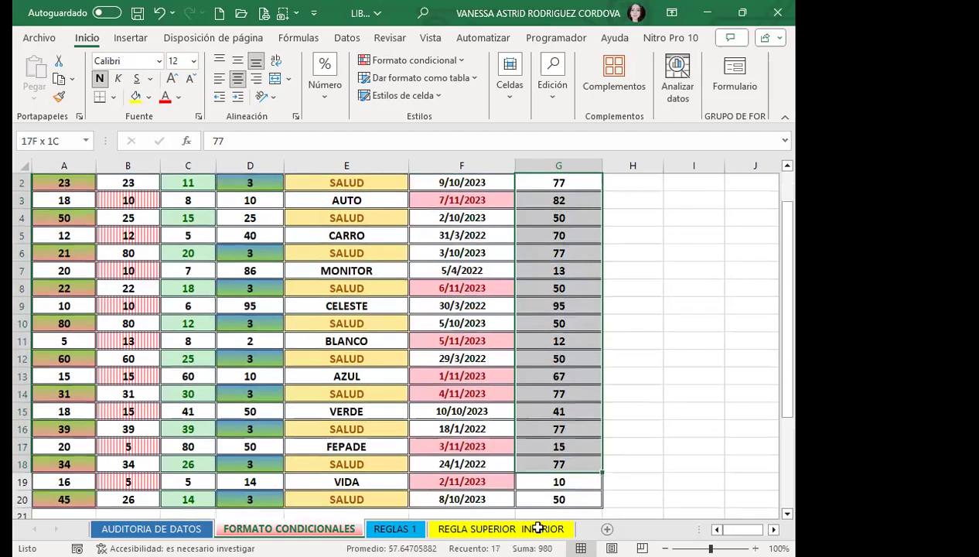
{"action": "scroll", "coordinate": [594, 302], "scroll_direction": "up", "scroll_amount": 2}
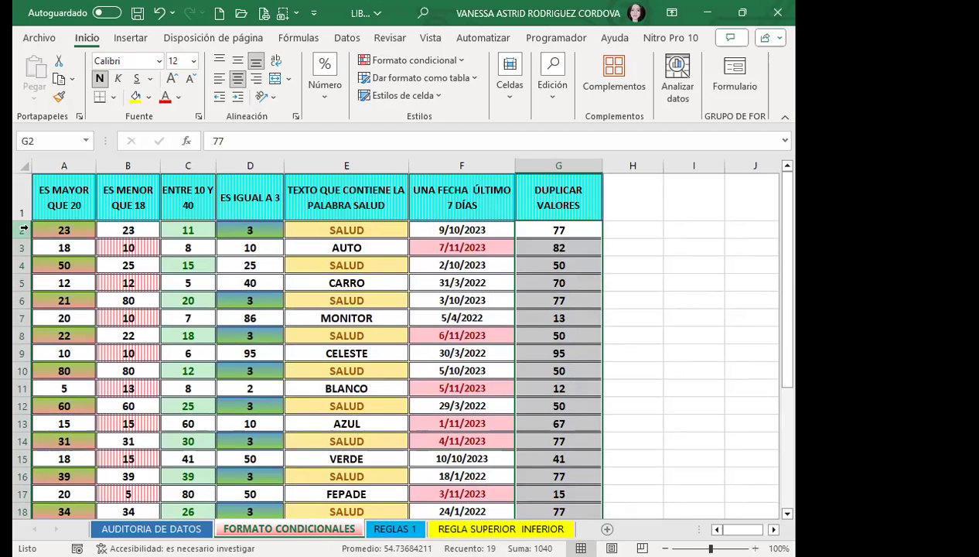
{"action": "scroll", "coordinate": [22, 360], "scroll_direction": "down", "scroll_amount": 3}
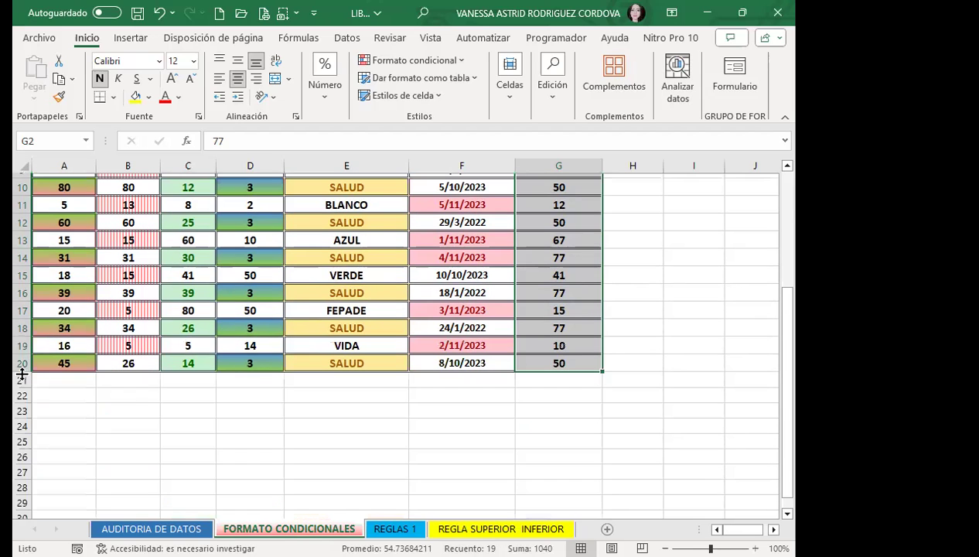
{"action": "scroll", "coordinate": [22, 340], "scroll_direction": "up", "scroll_amount": 3}
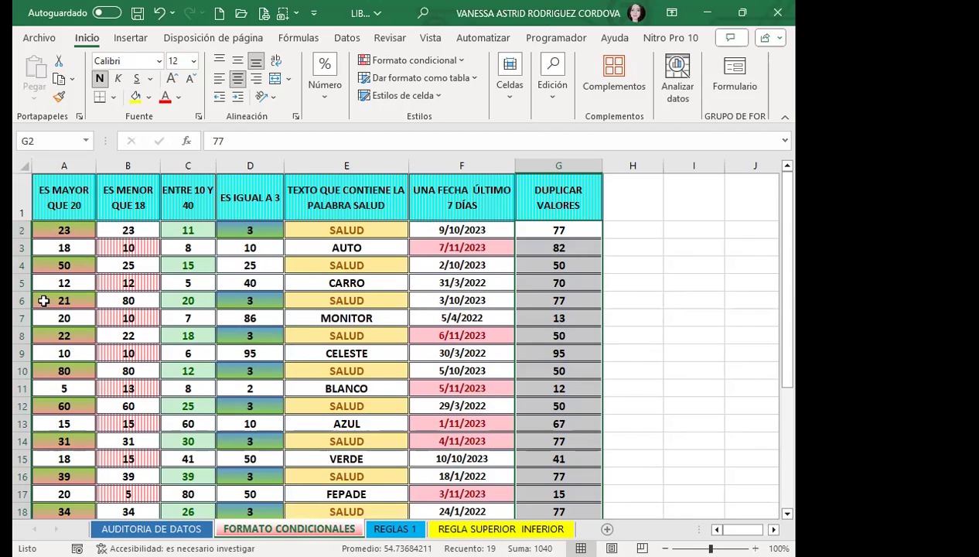
{"action": "scroll", "coordinate": [23, 229], "scroll_direction": "down", "scroll_amount": 4}
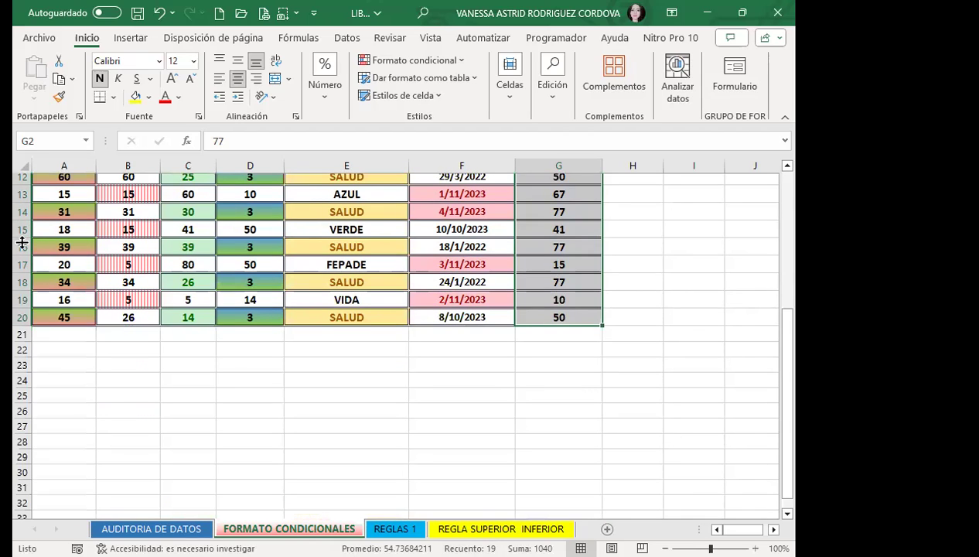
{"action": "scroll", "coordinate": [137, 306], "scroll_direction": "up", "scroll_amount": 4}
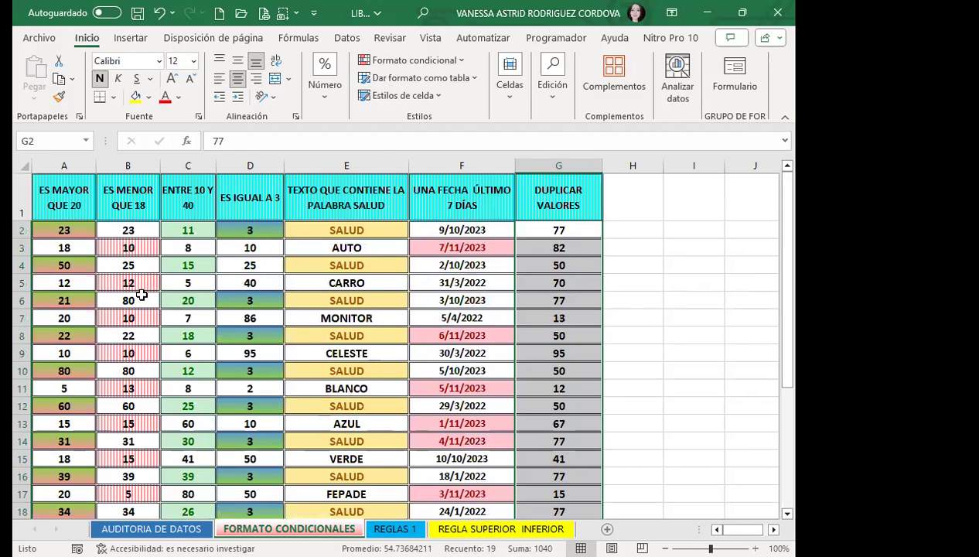
{"action": "scroll", "coordinate": [116, 288], "scroll_direction": "down", "scroll_amount": 2}
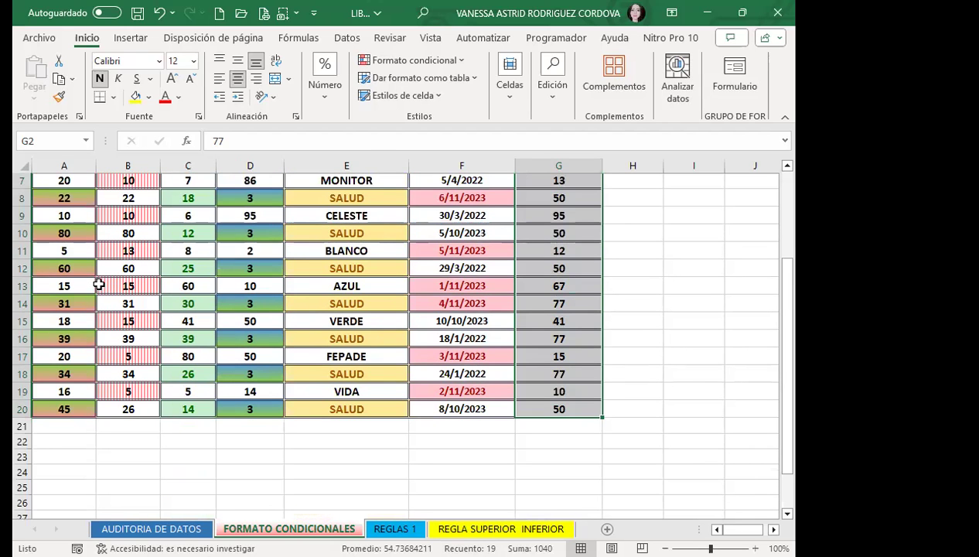
{"action": "scroll", "coordinate": [96, 282], "scroll_direction": "down", "scroll_amount": 3}
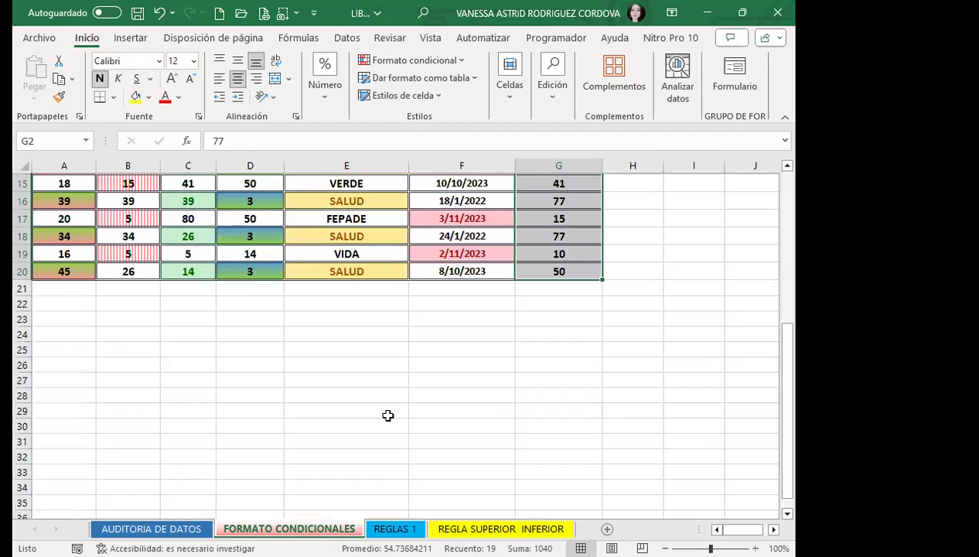
{"action": "scroll", "coordinate": [387, 415], "scroll_direction": "up", "scroll_amount": 1}
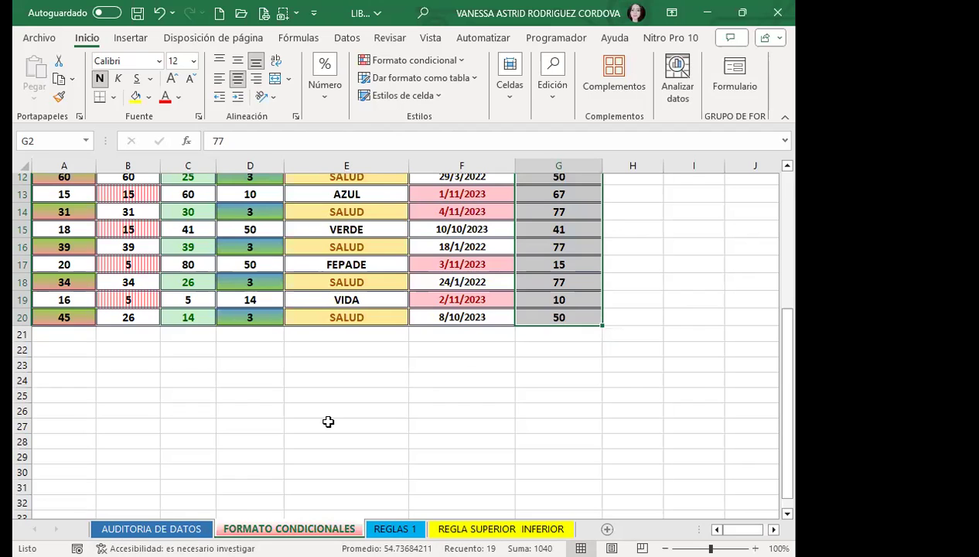
{"action": "scroll", "coordinate": [582, 315], "scroll_direction": "up", "scroll_amount": 4}
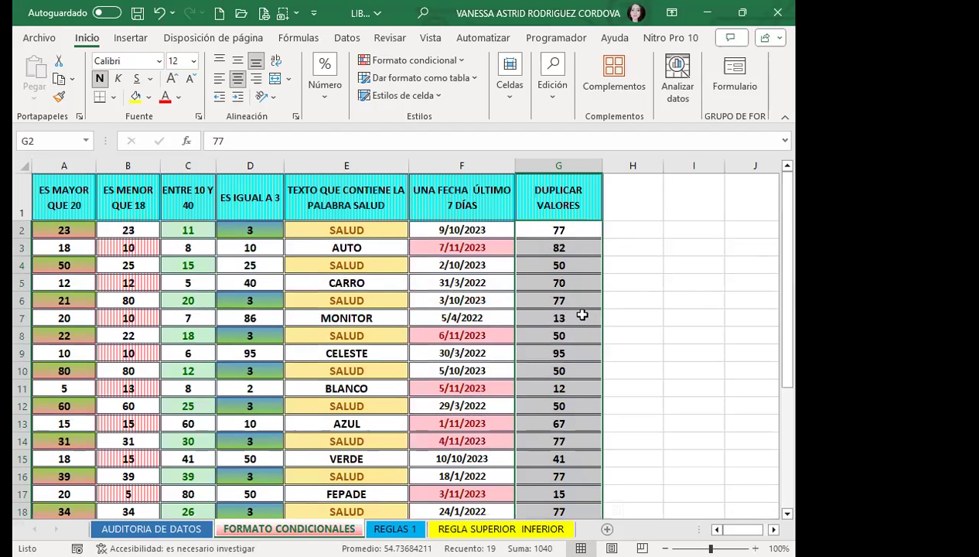
{"action": "scroll", "coordinate": [581, 314], "scroll_direction": "down", "scroll_amount": 3}
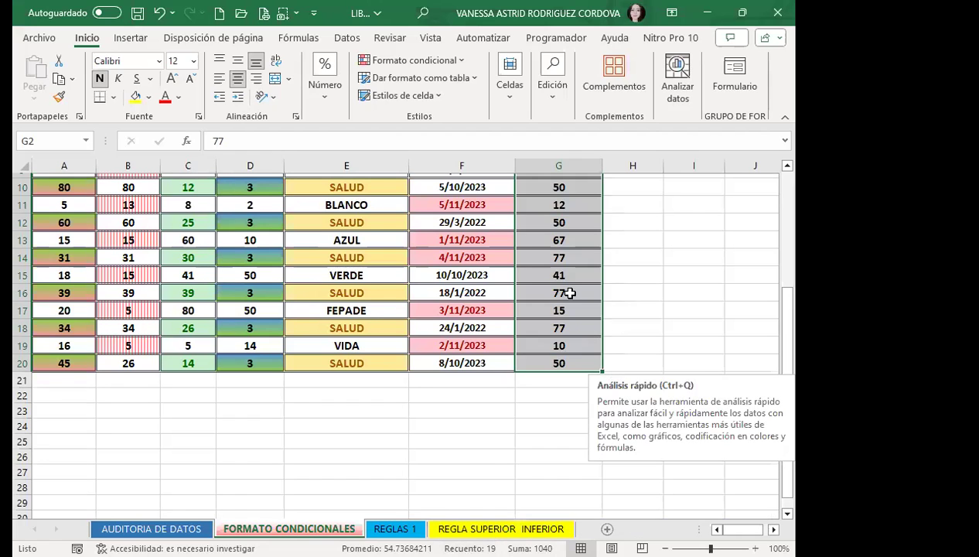
{"action": "scroll", "coordinate": [570, 293], "scroll_direction": "up", "scroll_amount": 3}
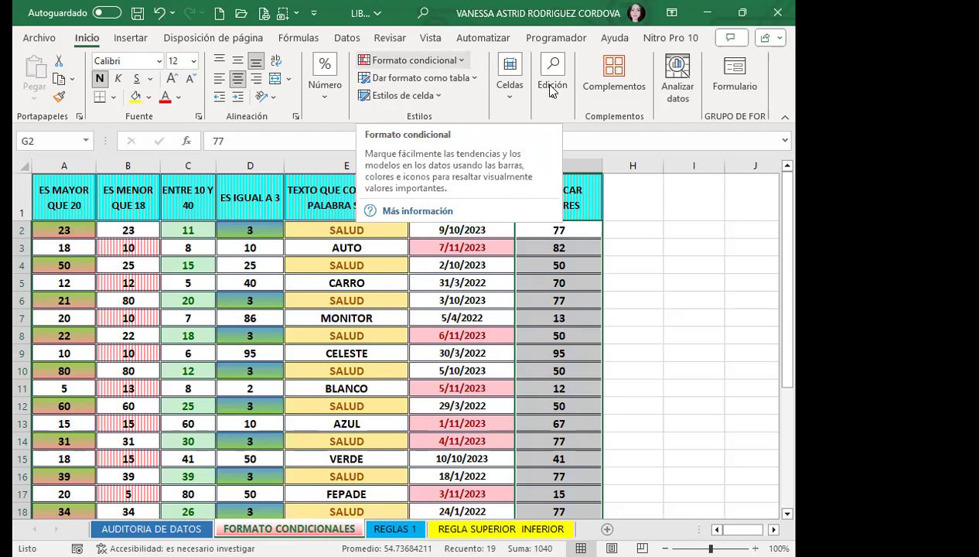
Start a Valores duplicados rule for column G with a custom pink horizontal-line pattern
{"action": "left_click", "coordinate": [415, 60]}
{"action": "mouse_move", "coordinate": [433, 80]}
{"action": "left_click", "coordinate": [674, 285]}
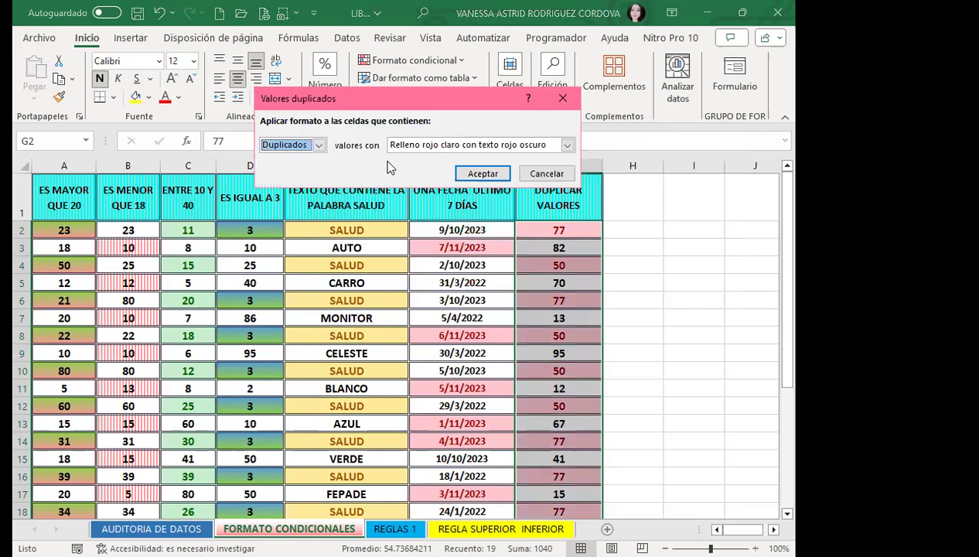
{"action": "left_click", "coordinate": [567, 144]}
{"action": "left_click", "coordinate": [418, 220]}
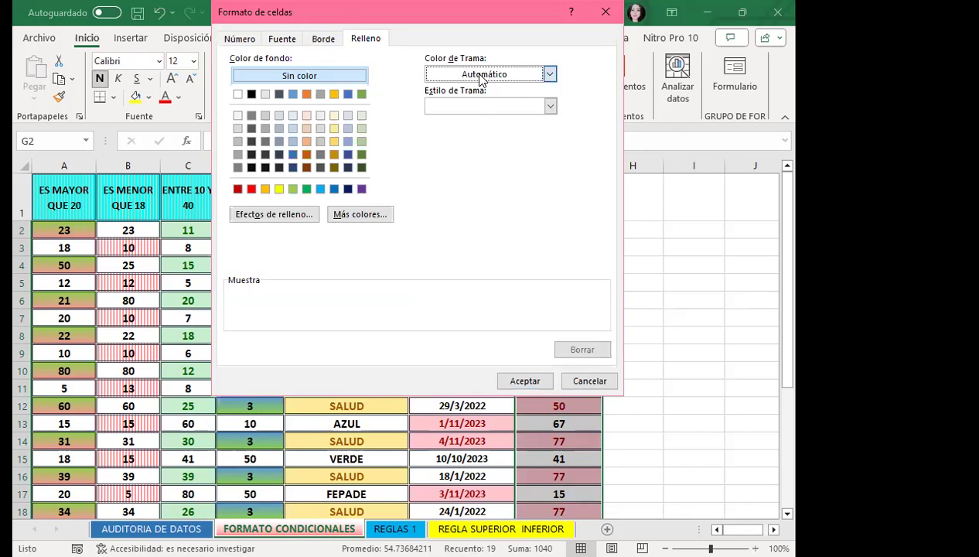
{"action": "left_click", "coordinate": [480, 76]}
{"action": "left_click", "coordinate": [458, 284]}
{"action": "left_click", "coordinate": [464, 106]}
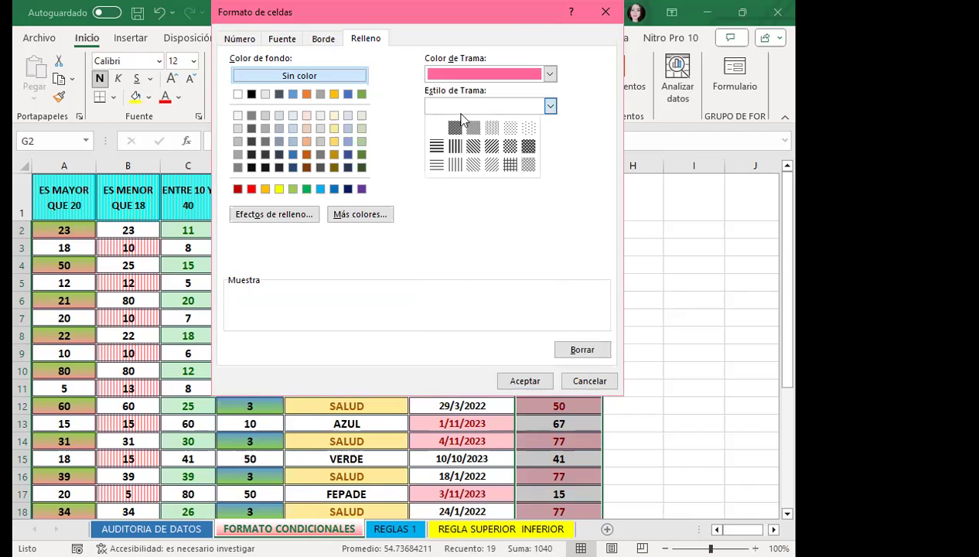
{"action": "left_click", "coordinate": [437, 167]}
{"action": "left_click", "coordinate": [526, 381]}
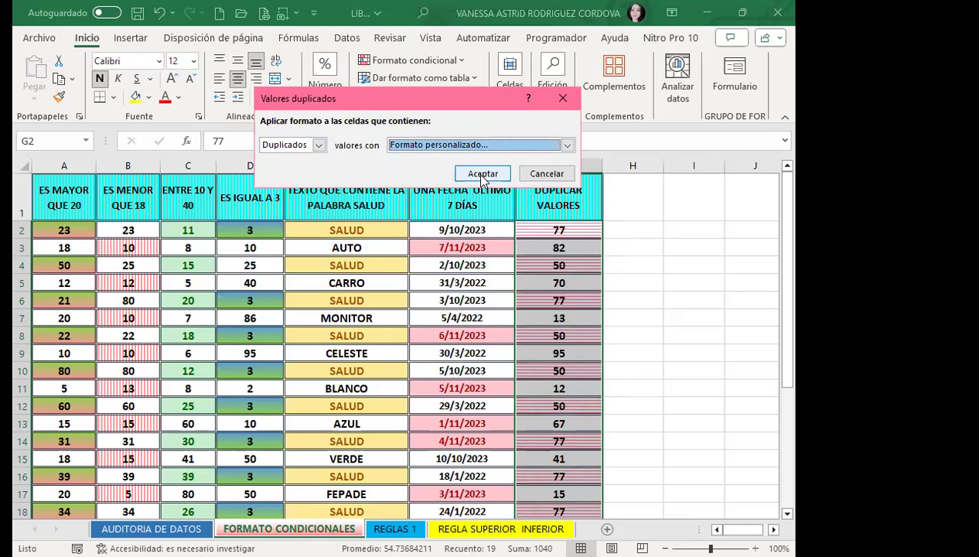
Keep the rule set to Duplicados and apply it to column G
{"action": "left_click", "coordinate": [318, 145]}
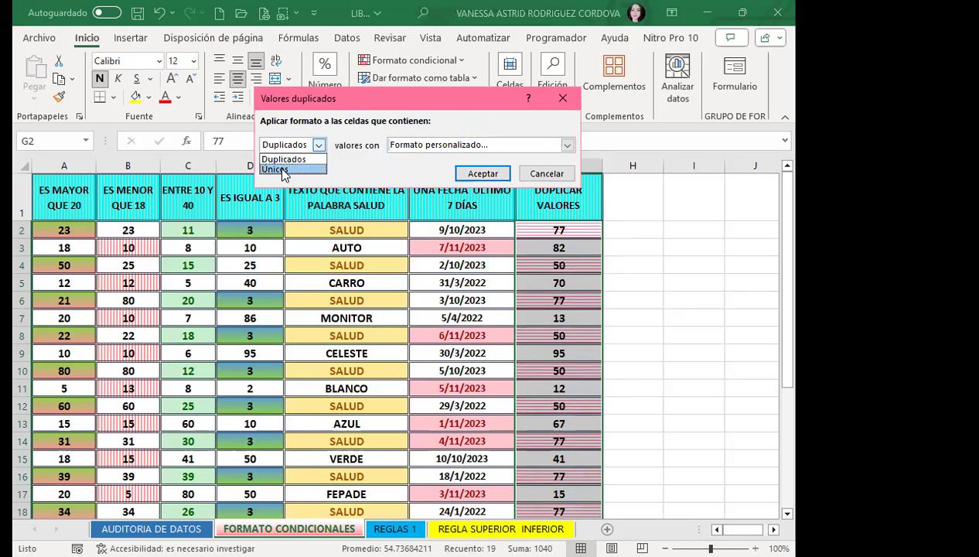
{"action": "left_click", "coordinate": [278, 169]}
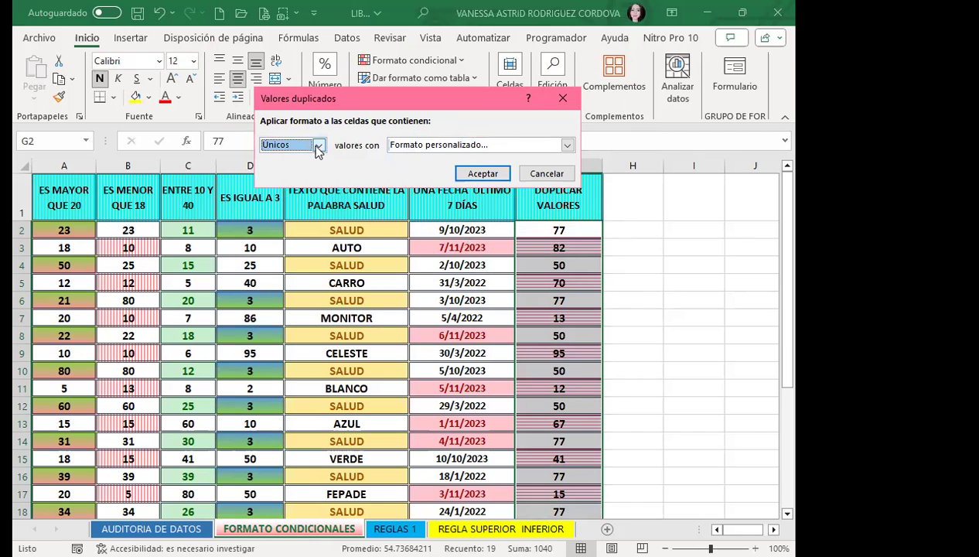
{"action": "left_click", "coordinate": [317, 145]}
{"action": "left_click", "coordinate": [285, 158]}
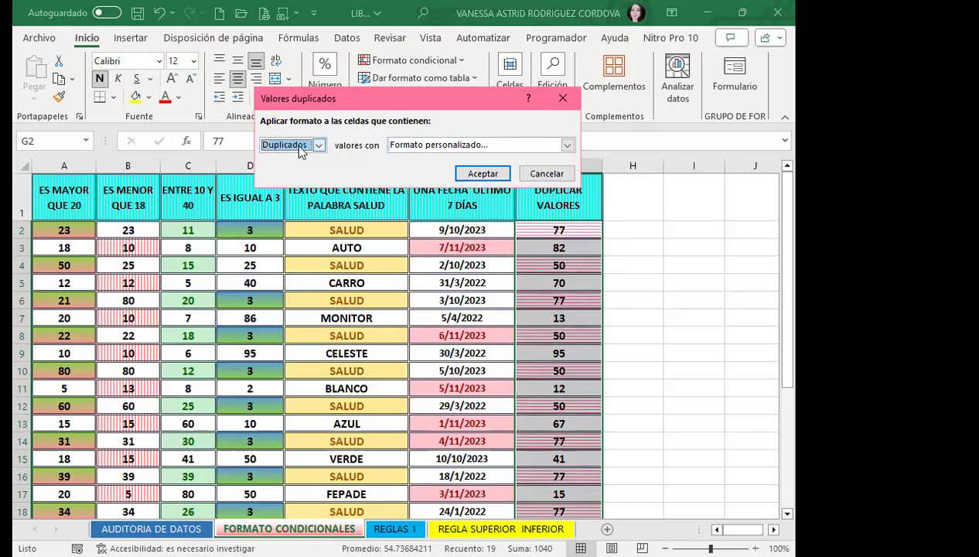
{"action": "left_click", "coordinate": [462, 175]}
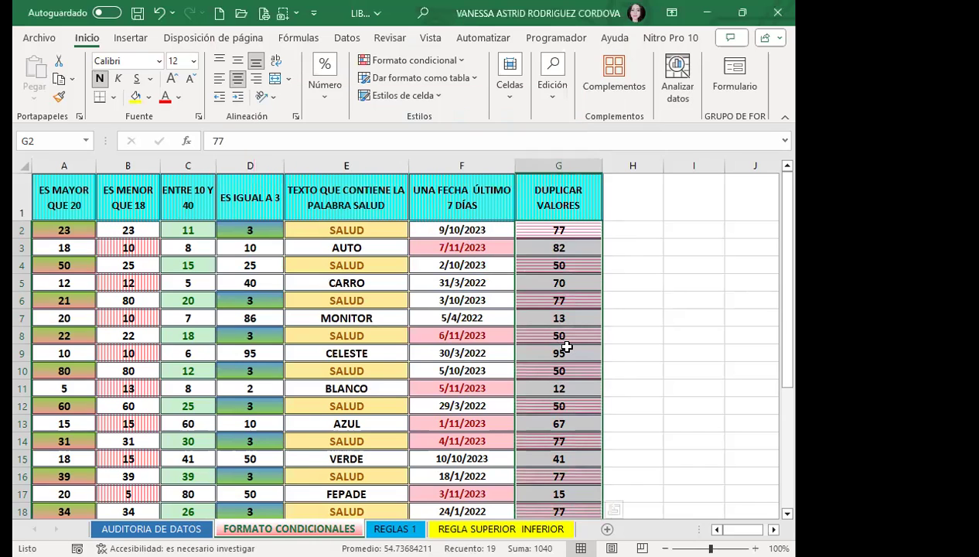
Inspect the highlighted duplicates in column G, such as 50 in G8 and G20
{"action": "scroll", "coordinate": [567, 348], "scroll_direction": "down", "scroll_amount": 4}
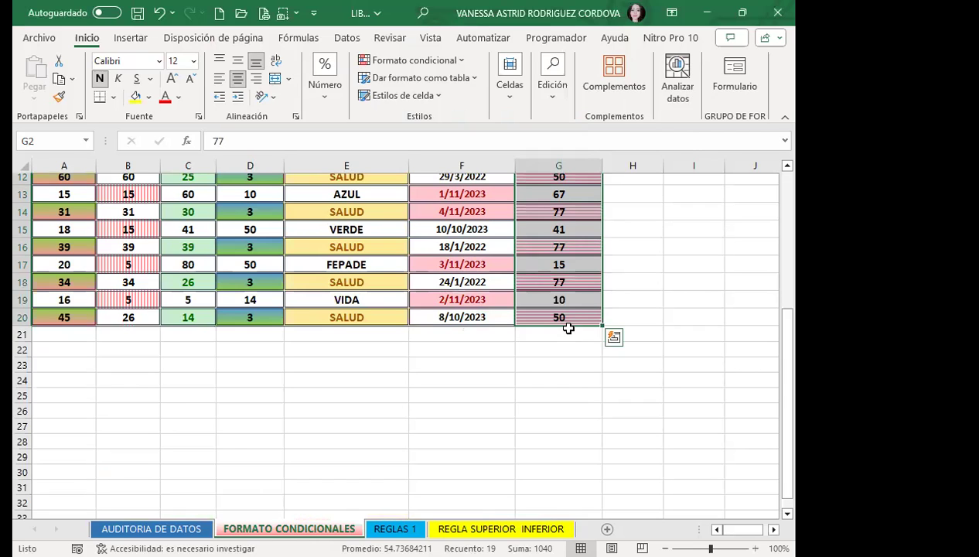
{"action": "scroll", "coordinate": [569, 284], "scroll_direction": "up", "scroll_amount": 4}
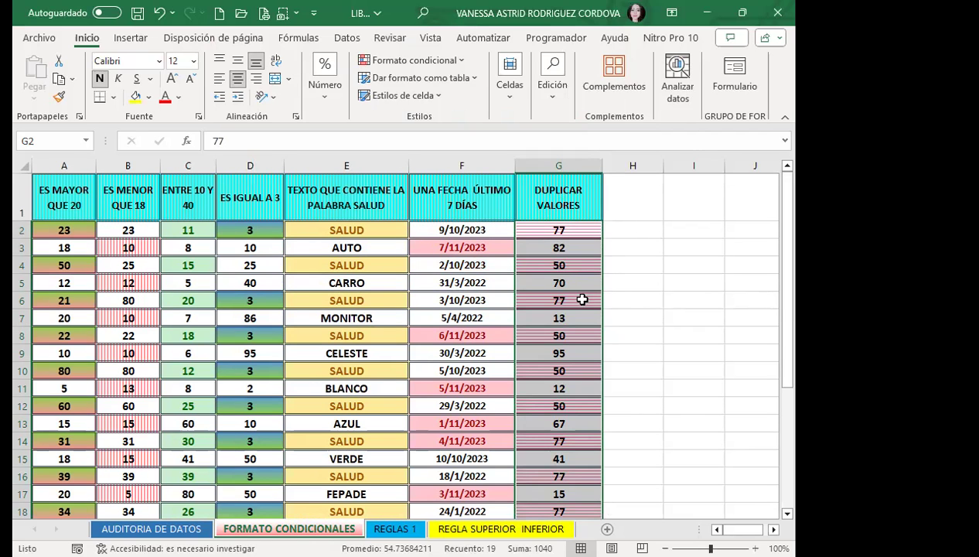
{"action": "left_click", "coordinate": [576, 298]}
{"action": "left_click", "coordinate": [579, 225]}
{"action": "left_click", "coordinate": [570, 300]}
{"action": "left_click", "coordinate": [578, 337]}
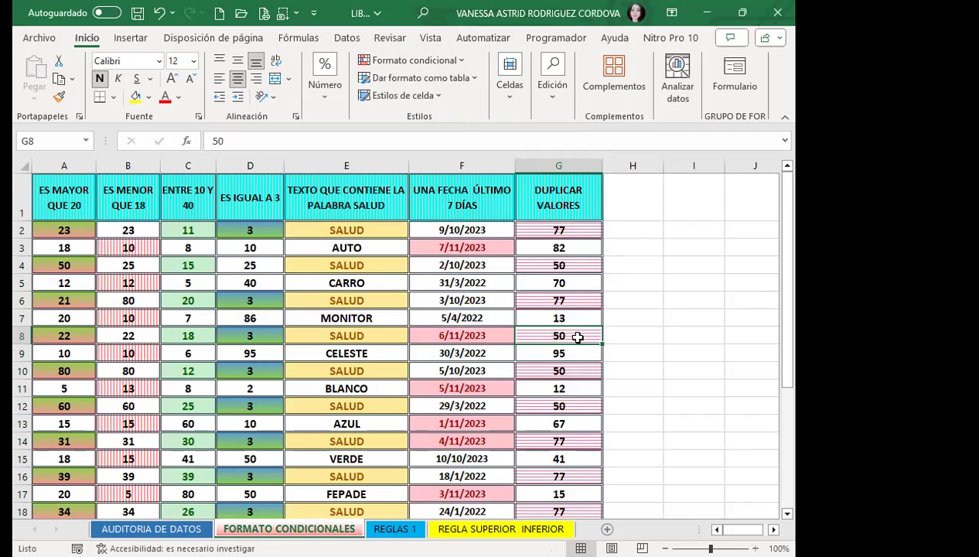
{"action": "scroll", "coordinate": [578, 337], "scroll_direction": "down", "scroll_amount": 2}
{"action": "left_click", "coordinate": [580, 369]}
{"action": "left_click", "coordinate": [581, 407]}
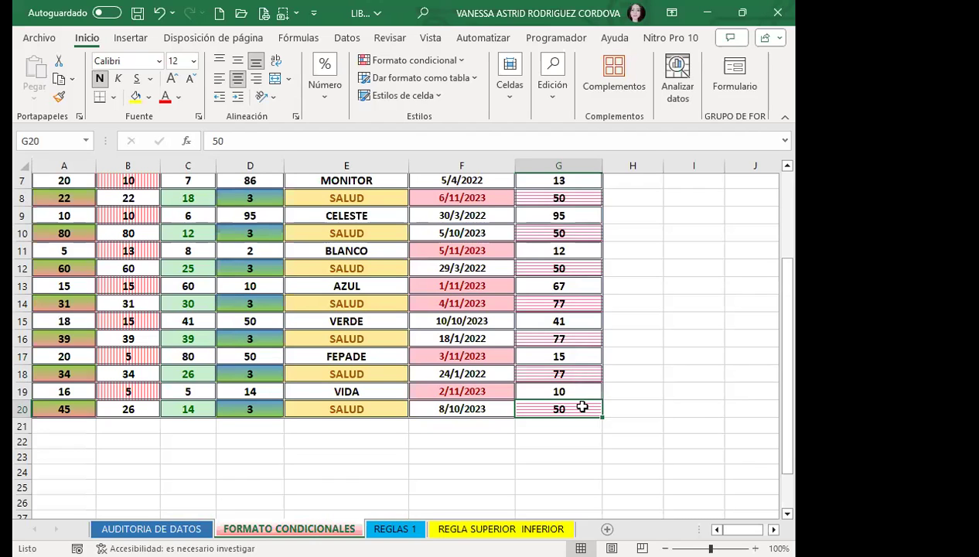
{"action": "scroll", "coordinate": [541, 387], "scroll_direction": "up", "scroll_amount": 2}
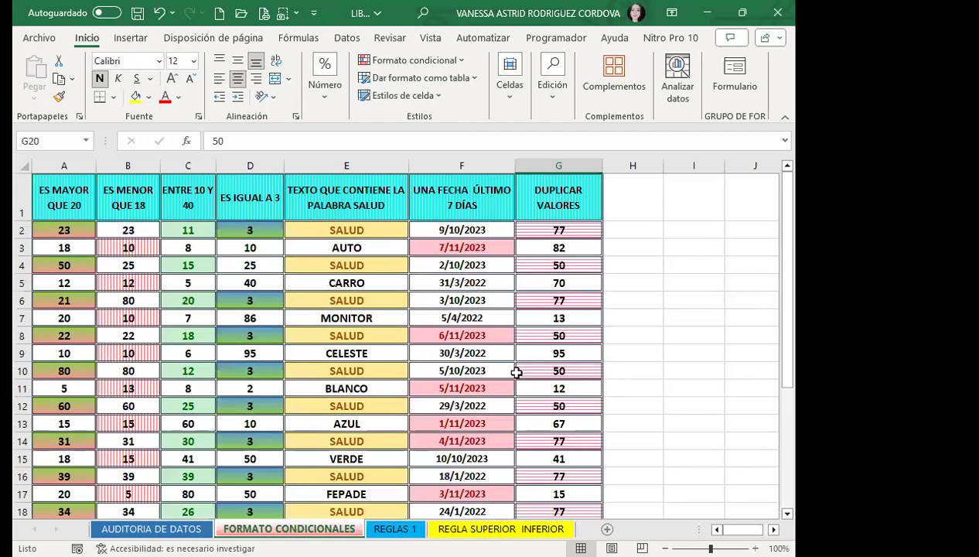
{"action": "left_click", "coordinate": [340, 266]}
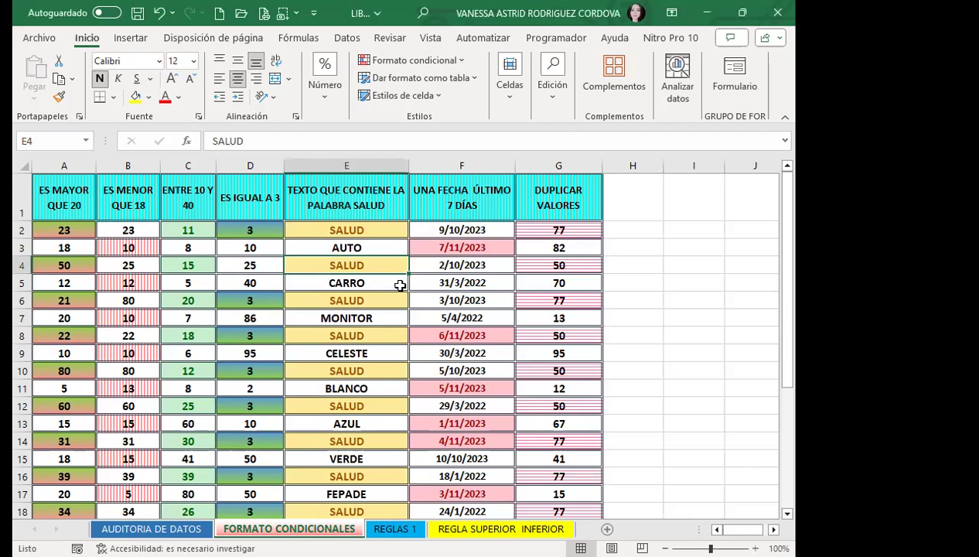
Move to the REGLAS 1 employee sheet with Ctrl+PageDown
{"action": "left_click", "coordinate": [648, 289]}
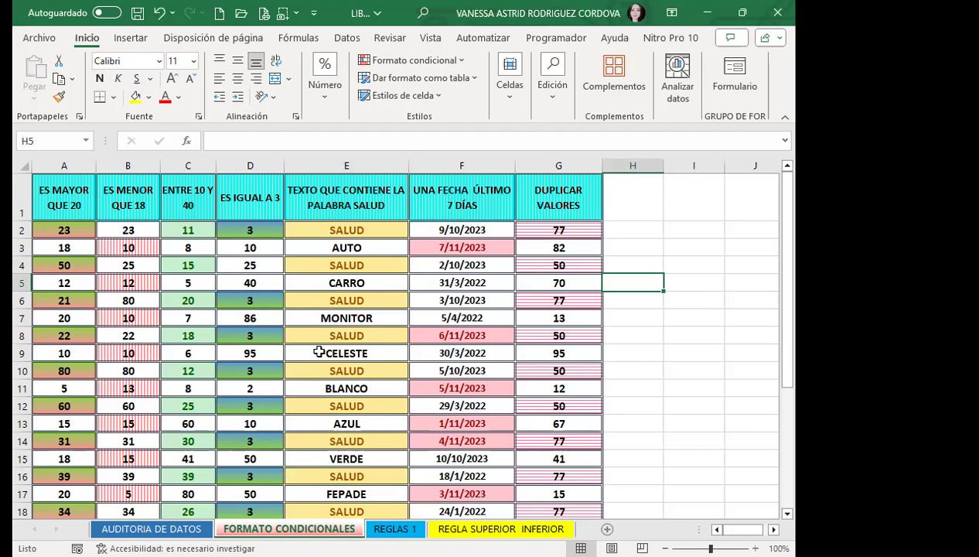
{"action": "left_click", "coordinate": [246, 207]}
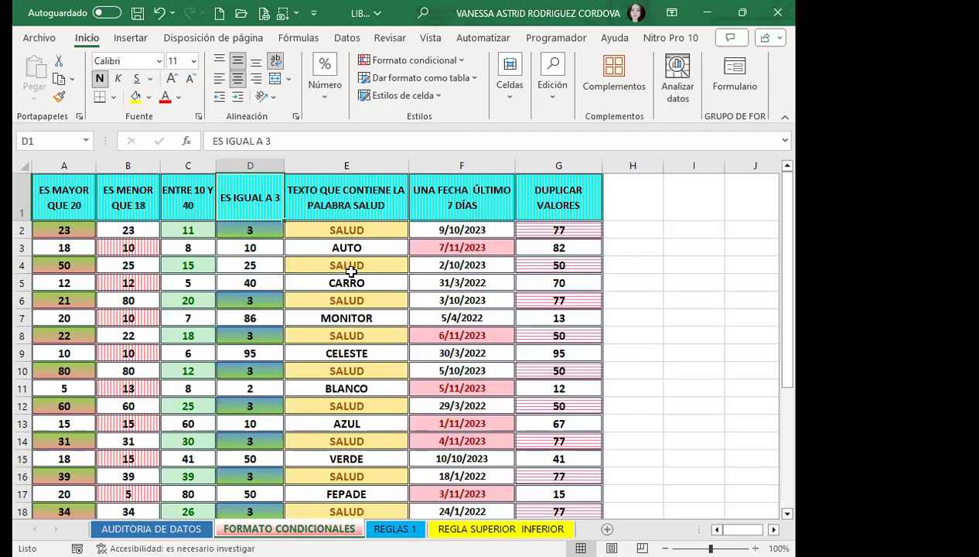
{"action": "key", "text": "ctrl+Page_Down"}
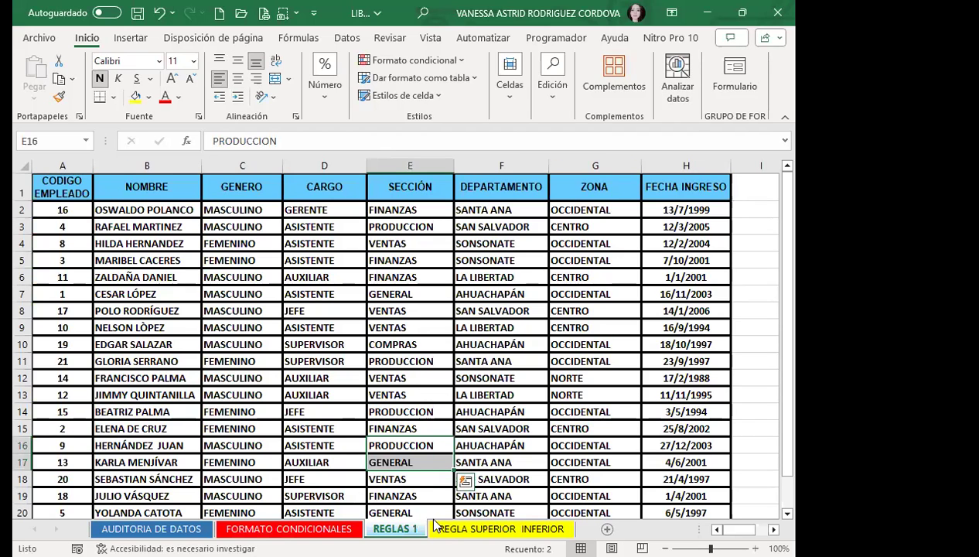
On REGLA SUPERIOR INFERIOR, apply a 10 superiores light red rule to column A's values
{"action": "key", "text": "ctrl+Page_Down"}
{"action": "scroll", "coordinate": [227, 291], "scroll_direction": "up", "scroll_amount": 1}
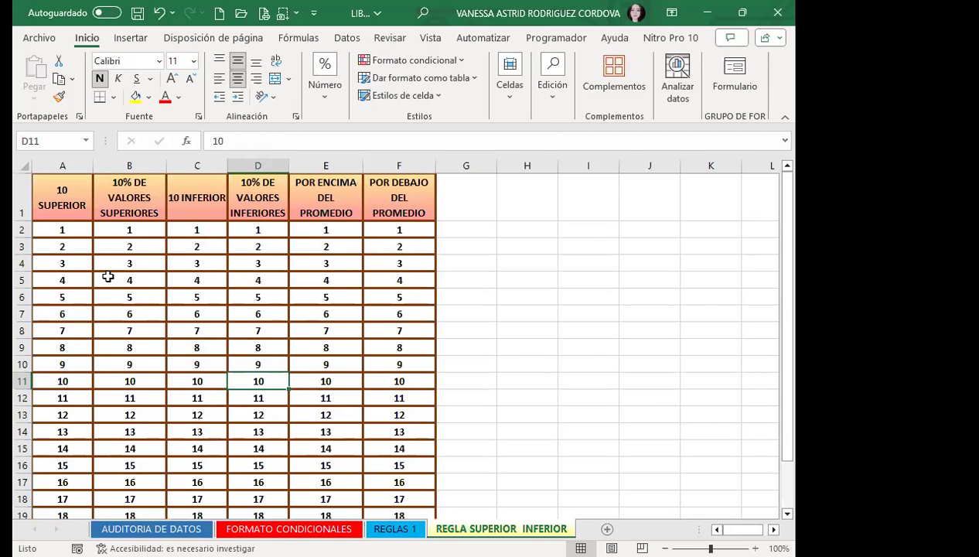
{"action": "left_click", "coordinate": [130, 244]}
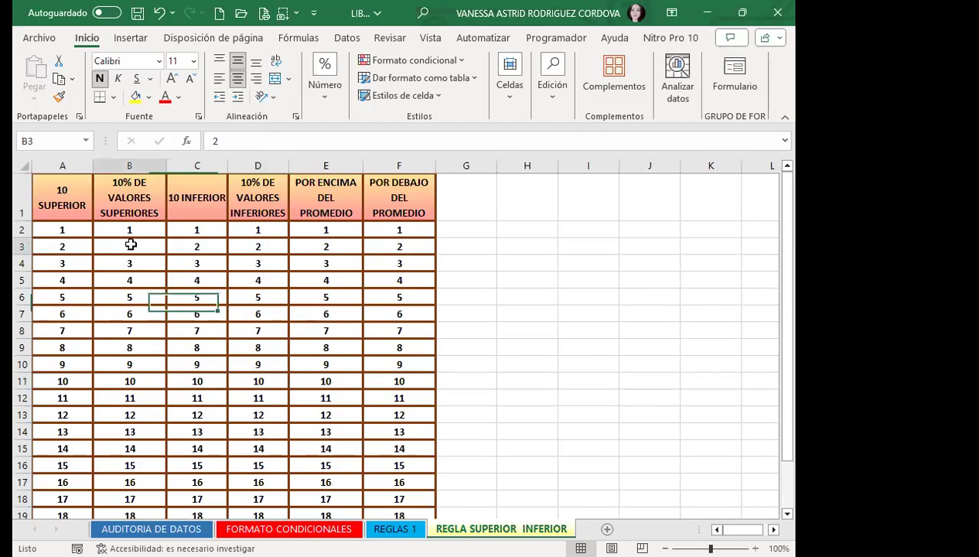
{"action": "left_click", "coordinate": [439, 62]}
{"action": "mouse_move", "coordinate": [455, 132]}
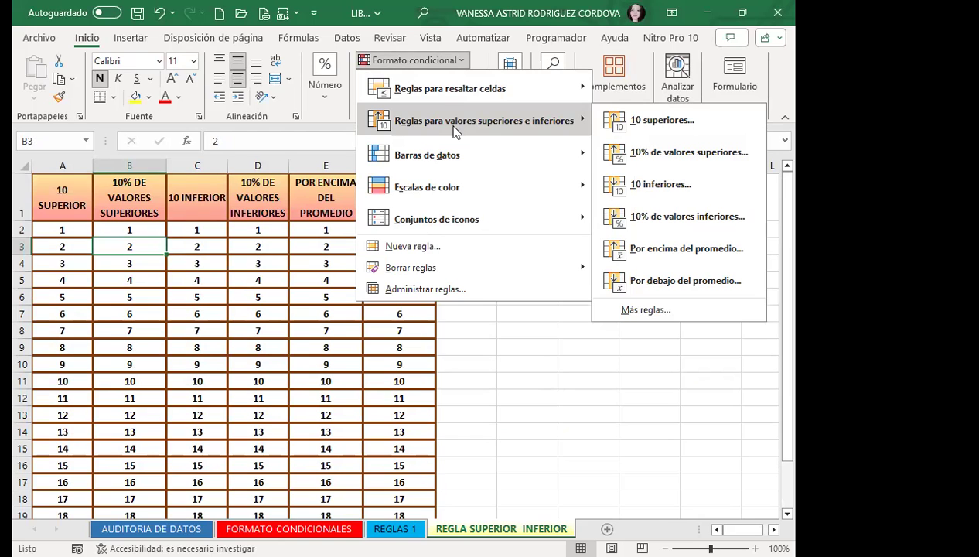
{"action": "left_click", "coordinate": [48, 265]}
{"action": "left_click_drag", "start_coordinate": [66, 229], "coordinate": [68, 503]}
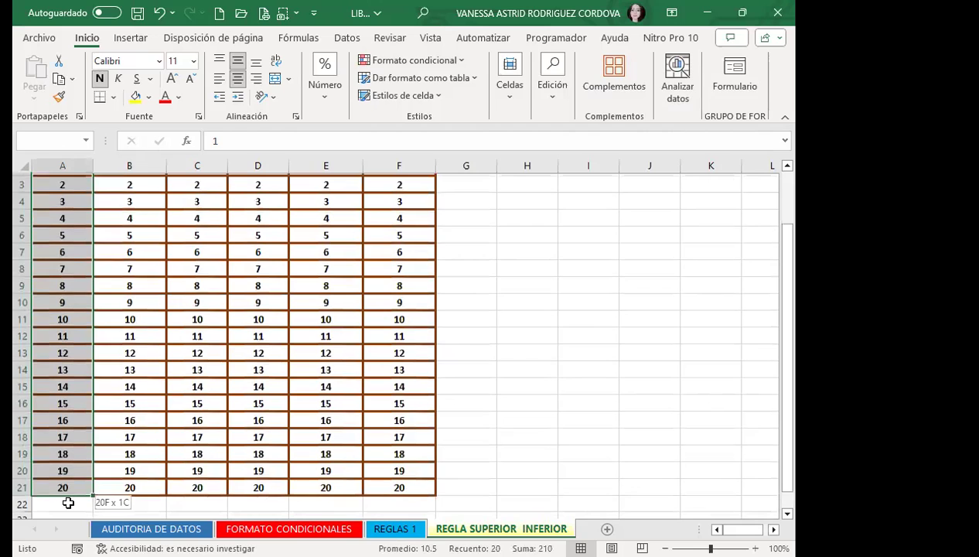
{"action": "scroll", "coordinate": [87, 387], "scroll_direction": "up", "scroll_amount": 1}
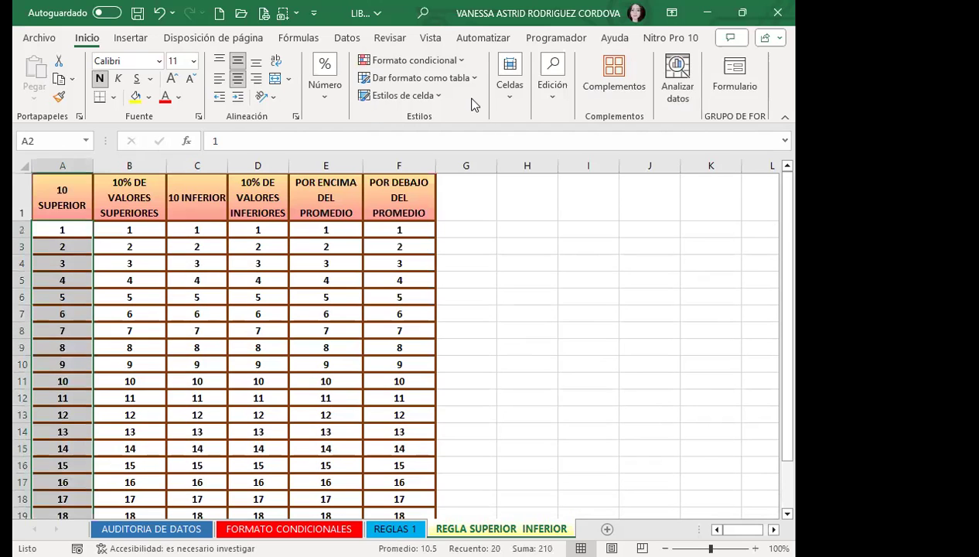
{"action": "left_click", "coordinate": [422, 68]}
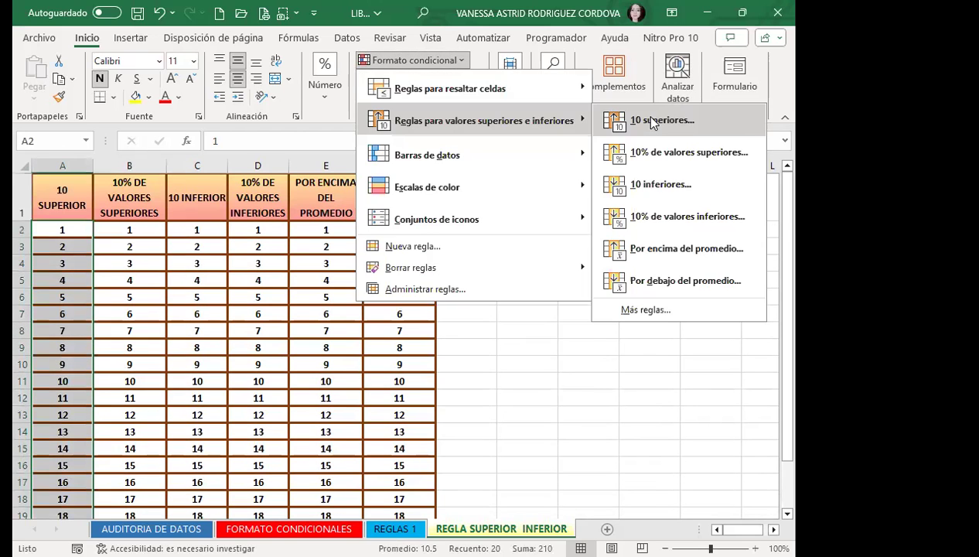
{"action": "left_click", "coordinate": [654, 121]}
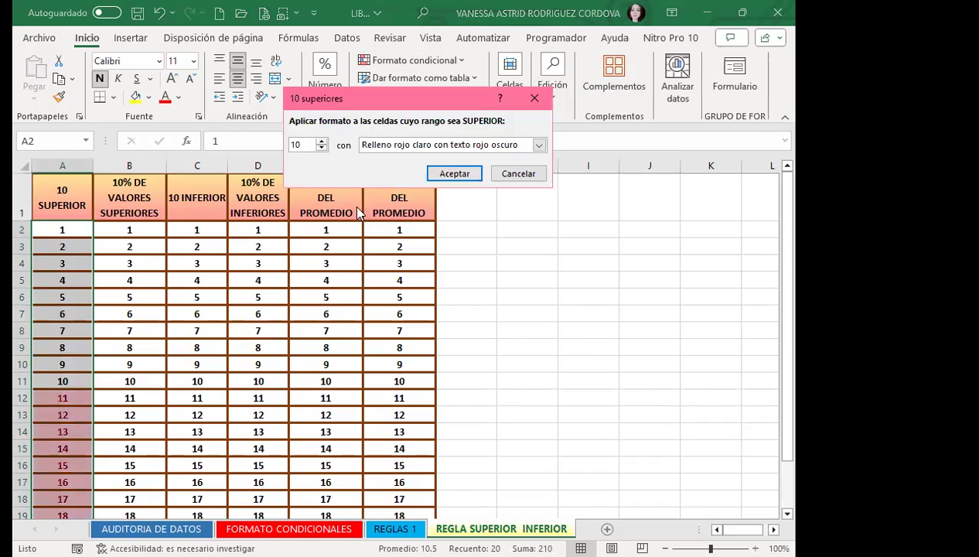
{"action": "left_click", "coordinate": [462, 174]}
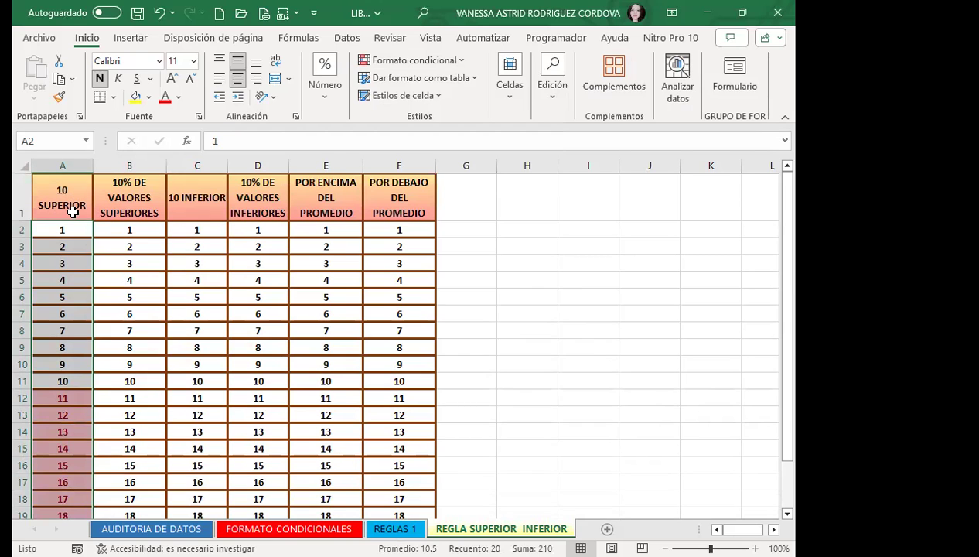
Apply the 10% de valores superiores rule to B2:B21, highlighting 19 and 20 in light red
{"action": "mouse_move", "coordinate": [133, 229]}
{"action": "left_mouse_down"}
{"action": "mouse_move", "coordinate": [130, 456]}
{"action": "mouse_move", "coordinate": [146, 503]}
{"action": "left_mouse_up"}
{"action": "scroll", "coordinate": [136, 212], "scroll_direction": "up", "scroll_amount": 1}
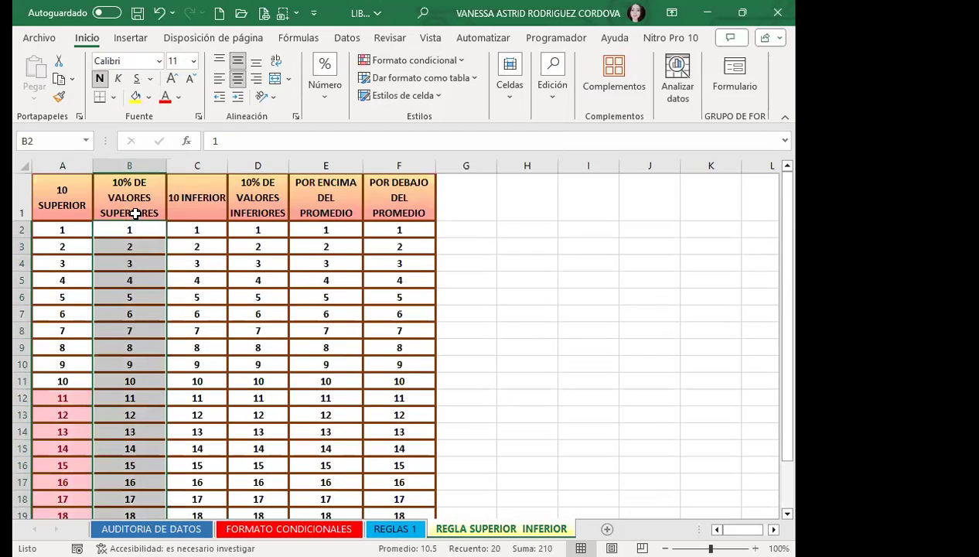
{"action": "left_click", "coordinate": [444, 65]}
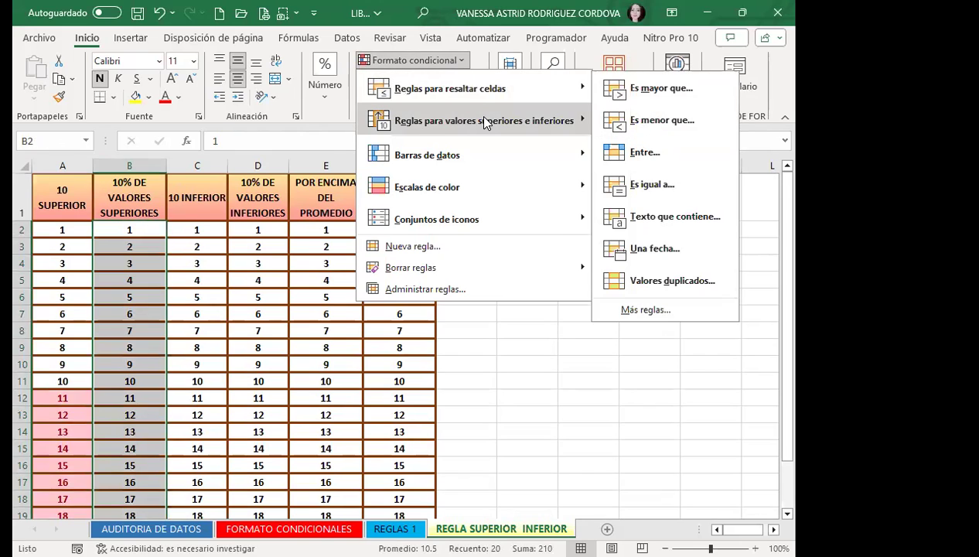
{"action": "mouse_move", "coordinate": [484, 122]}
{"action": "left_click", "coordinate": [628, 153]}
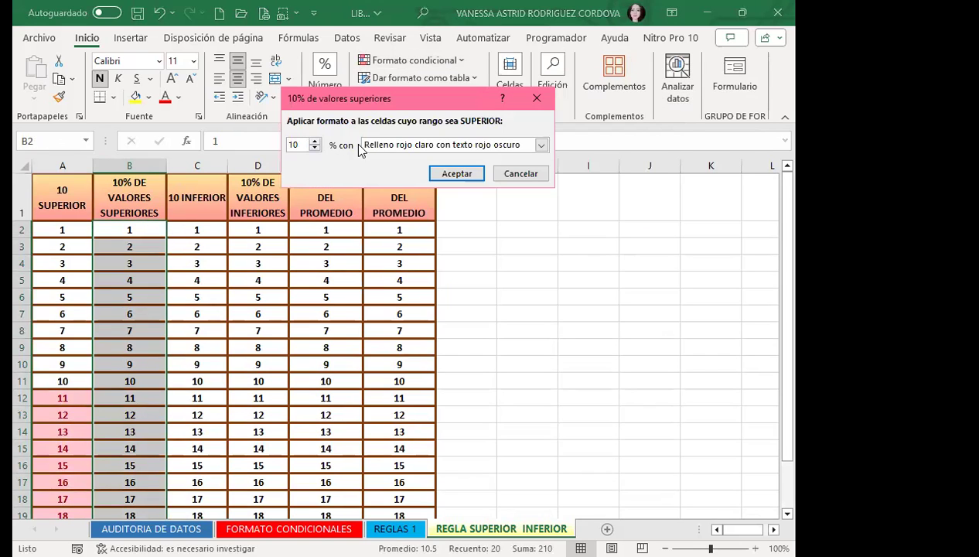
{"action": "left_click", "coordinate": [446, 174]}
{"action": "scroll", "coordinate": [123, 425], "scroll_direction": "down", "scroll_amount": 2}
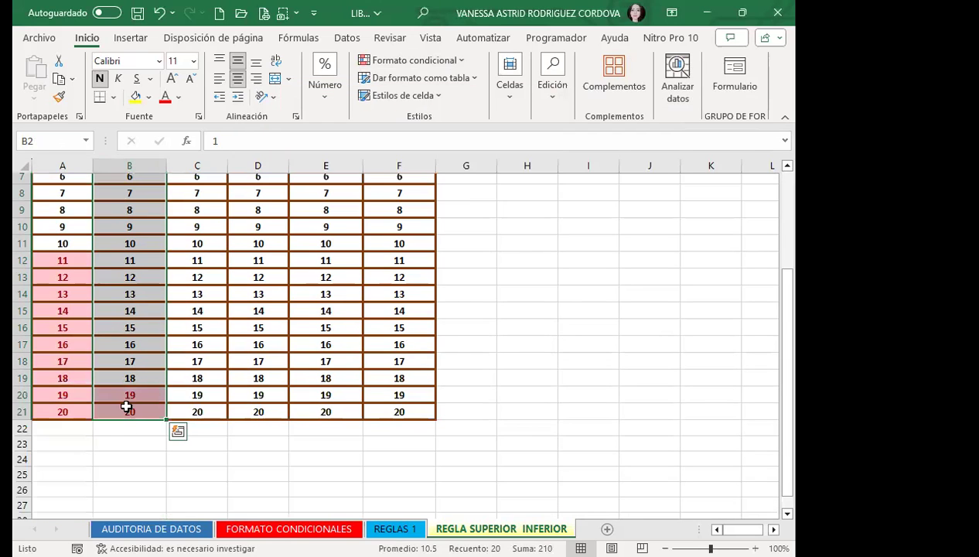
{"action": "scroll", "coordinate": [136, 361], "scroll_direction": "up", "scroll_amount": 2}
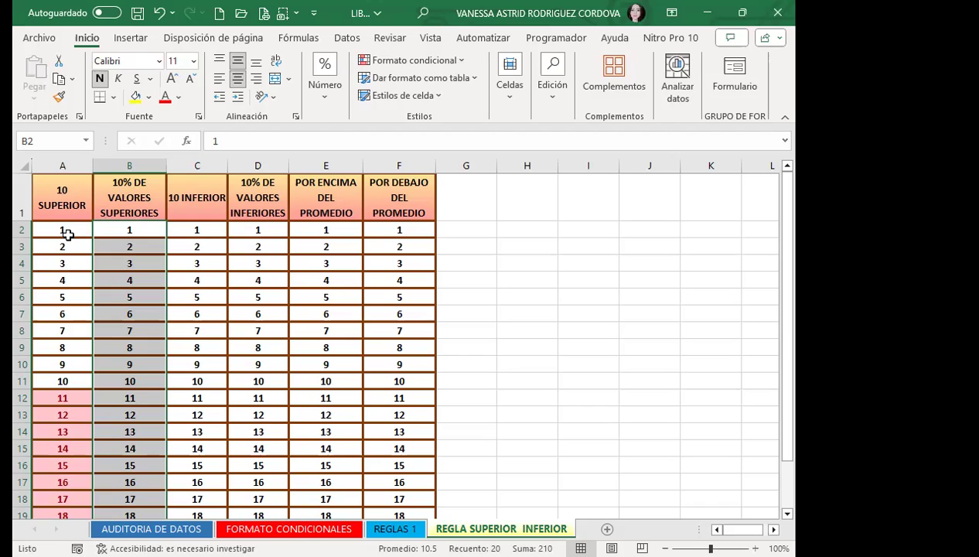
{"action": "left_click", "coordinate": [129, 246]}
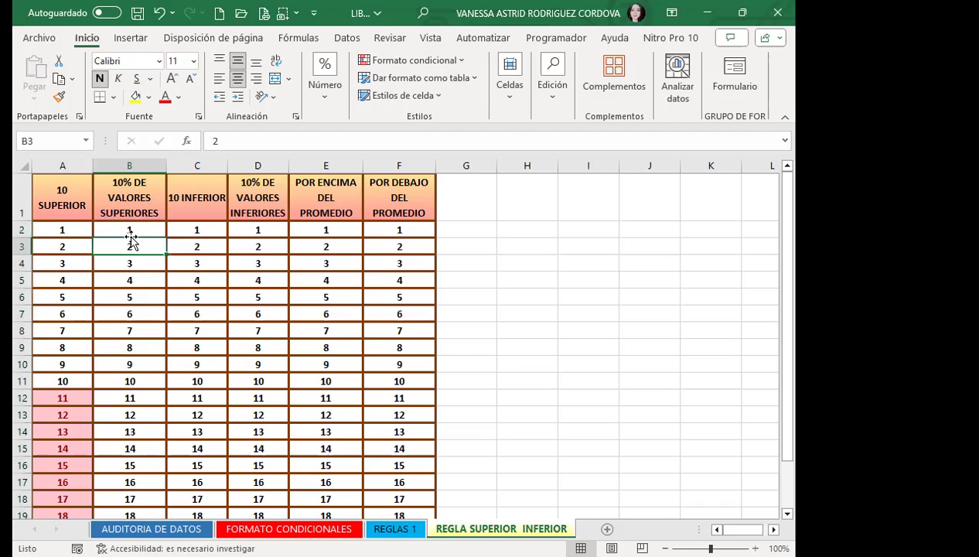
{"action": "left_click", "coordinate": [412, 62]}
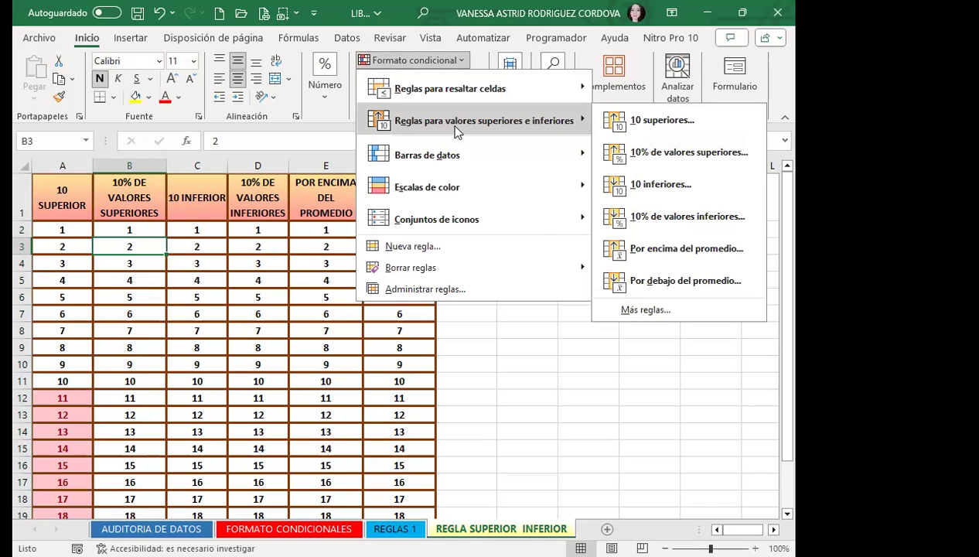
{"action": "left_click", "coordinate": [253, 266]}
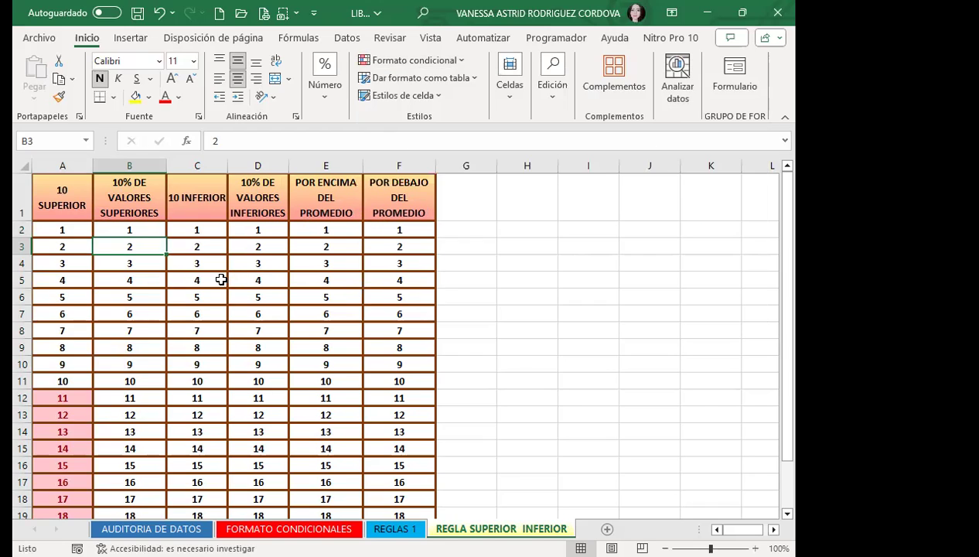
{"action": "left_click", "coordinate": [221, 279]}
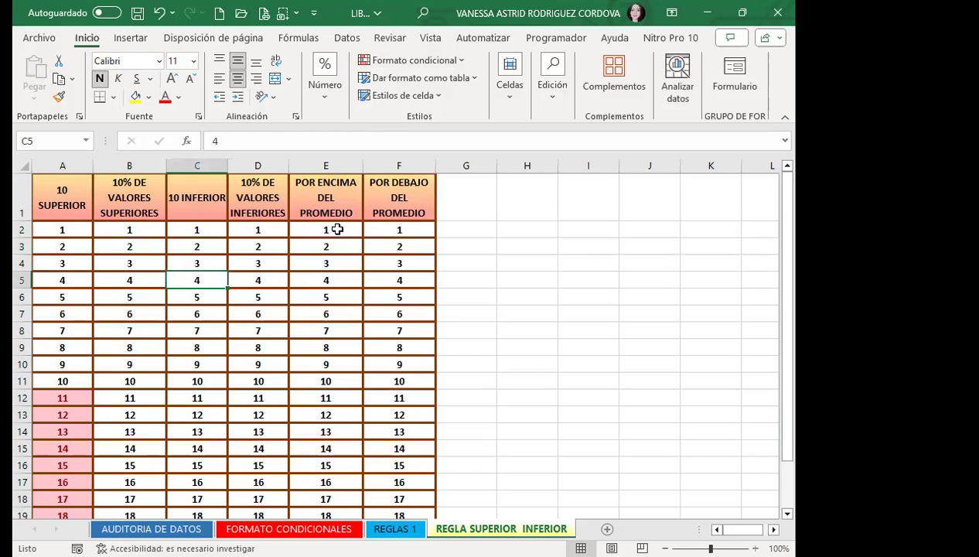
{"action": "left_click_drag", "start_coordinate": [335, 229], "coordinate": [319, 498]}
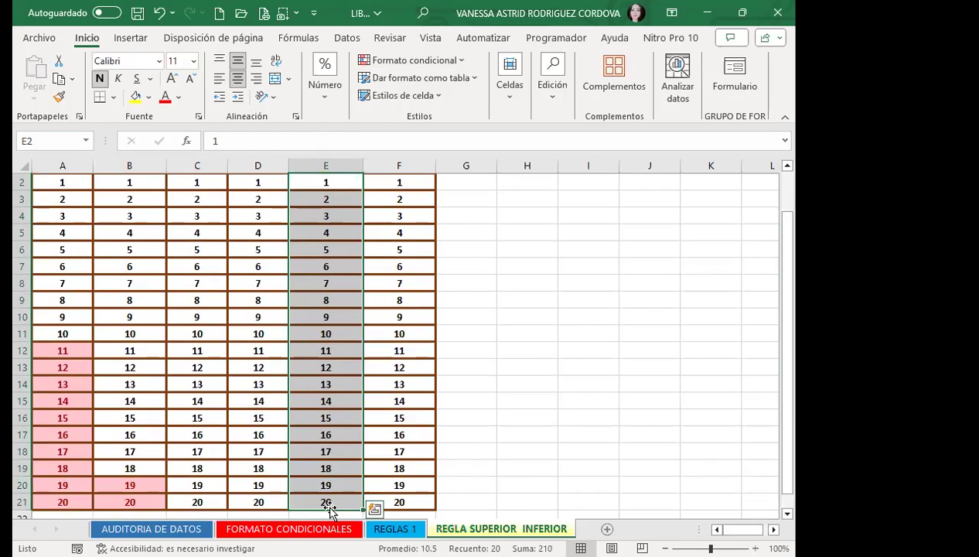
{"action": "scroll", "coordinate": [323, 215], "scroll_direction": "up", "scroll_amount": 1}
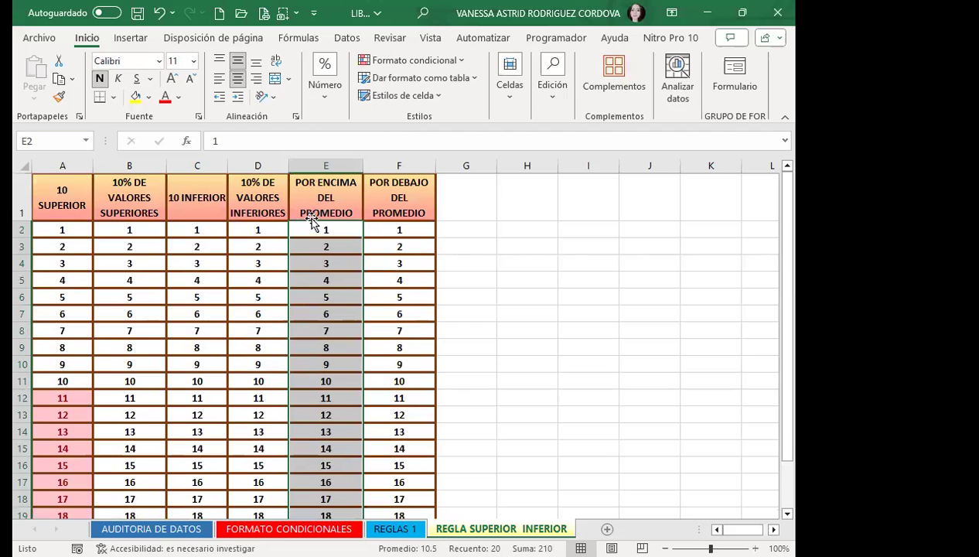
{"action": "mouse_move", "coordinate": [406, 223]}
{"action": "left_mouse_down"}
{"action": "mouse_move", "coordinate": [399, 499]}
{"action": "mouse_move", "coordinate": [379, 515]}
{"action": "left_mouse_up"}
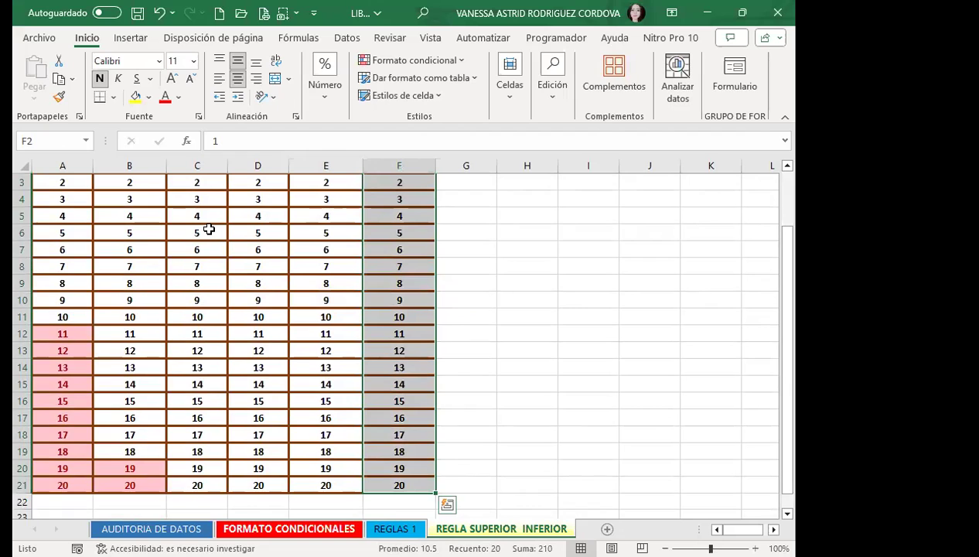
{"action": "scroll", "coordinate": [420, 273], "scroll_direction": "up", "scroll_amount": 1}
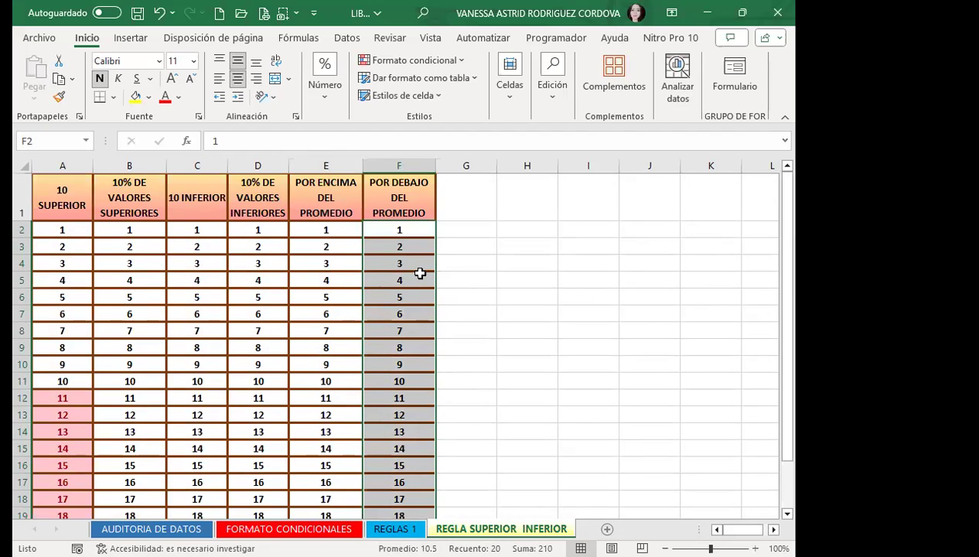
{"action": "left_click", "coordinate": [420, 273]}
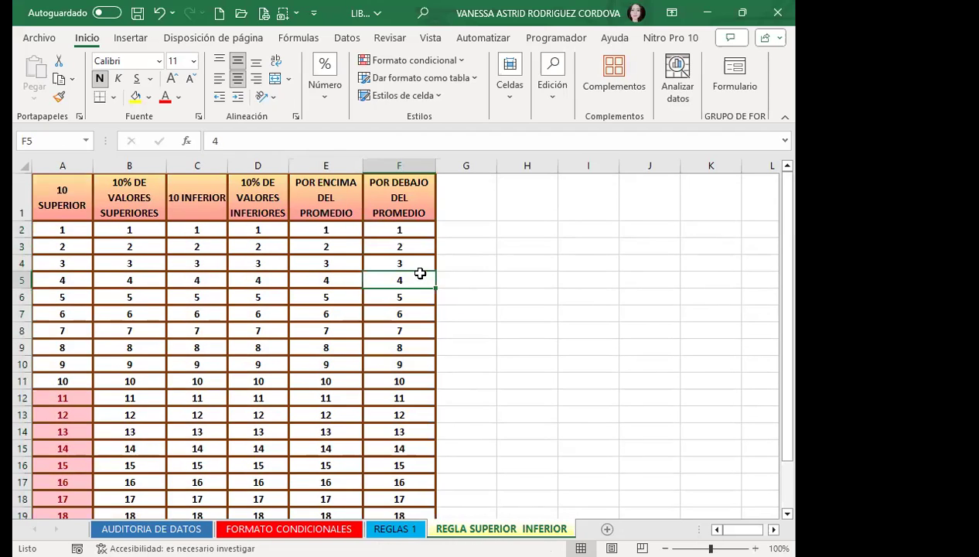
{"action": "left_click", "coordinate": [192, 260]}
{"action": "left_click", "coordinate": [252, 263]}
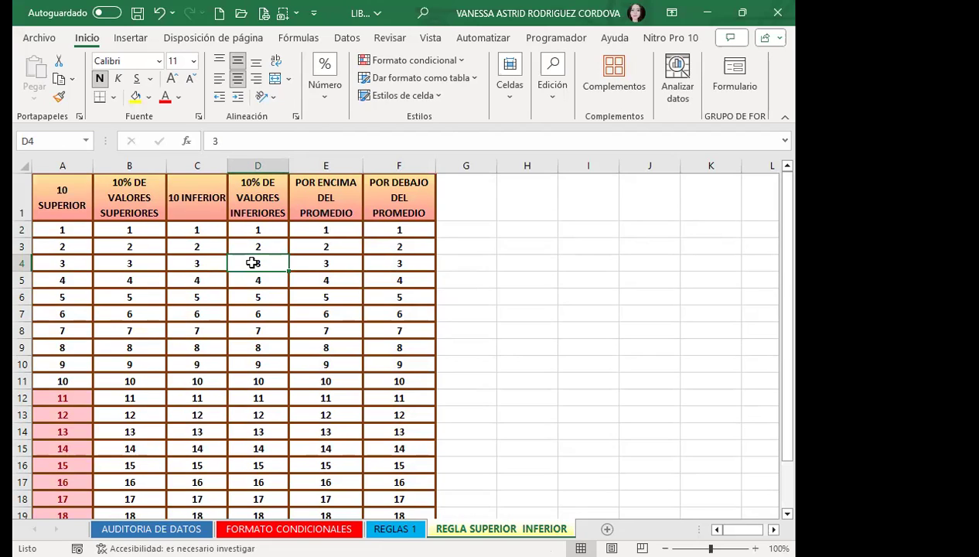
{"action": "left_click", "coordinate": [209, 258]}
{"action": "left_click", "coordinate": [259, 303]}
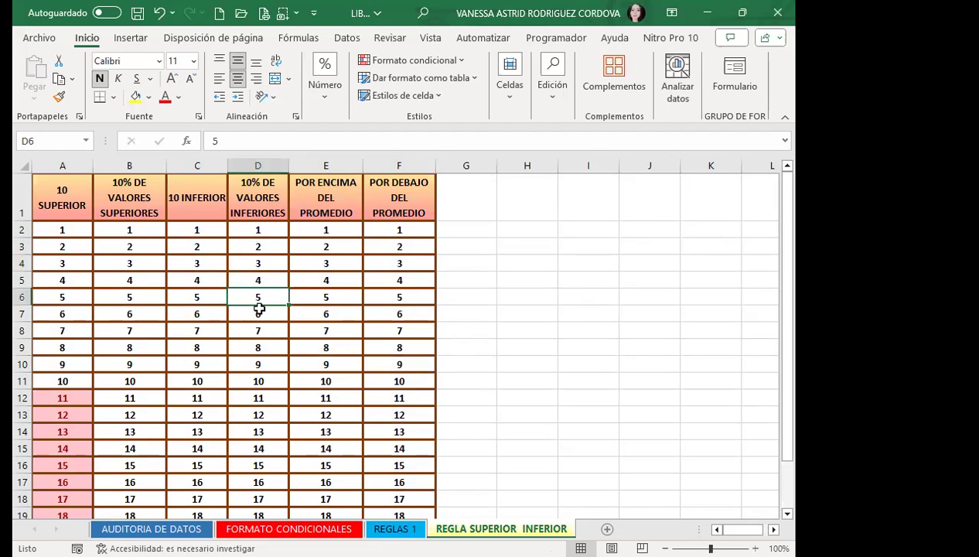
{"action": "left_click", "coordinate": [187, 379]}
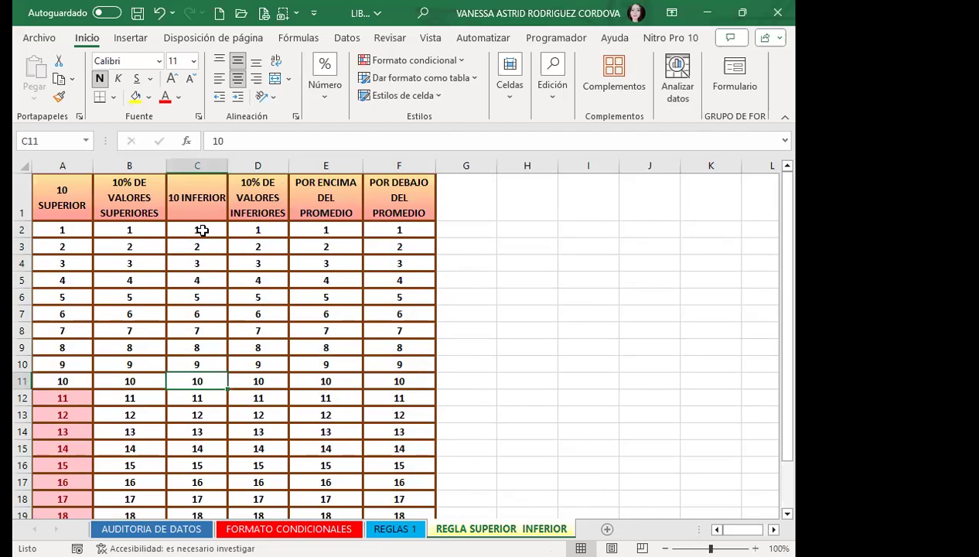
{"action": "left_click", "coordinate": [455, 62]}
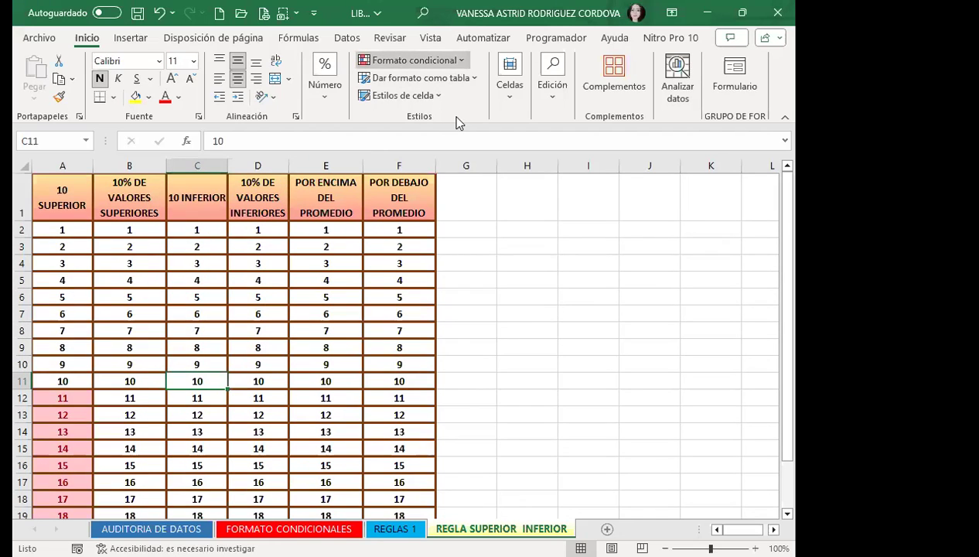
{"action": "mouse_move", "coordinate": [459, 125]}
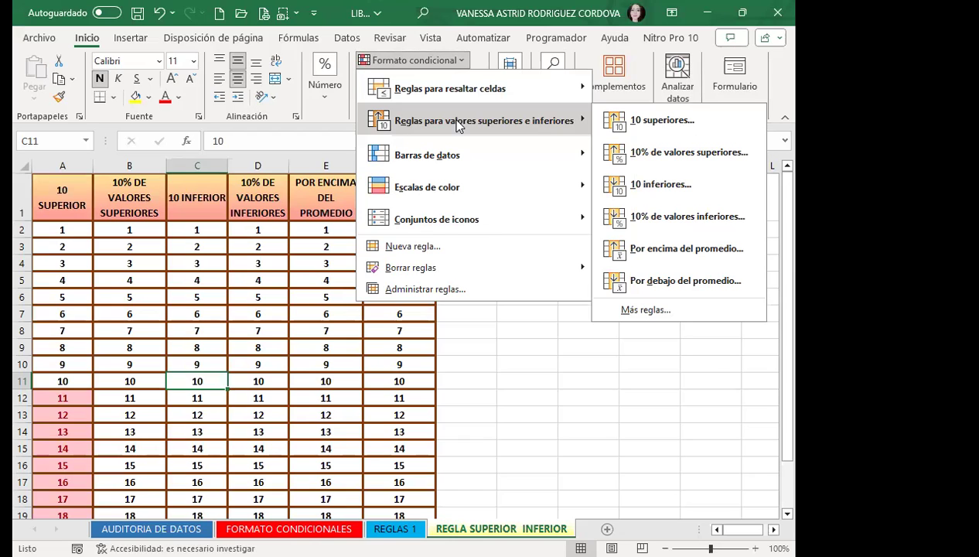
{"action": "left_click", "coordinate": [200, 206]}
{"action": "left_click", "coordinate": [257, 199]}
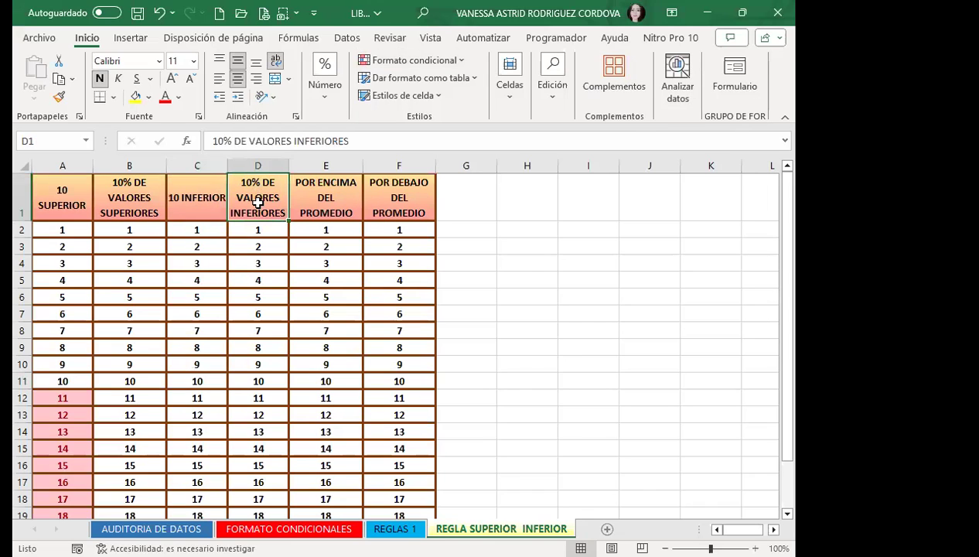
{"action": "left_click", "coordinate": [341, 194]}
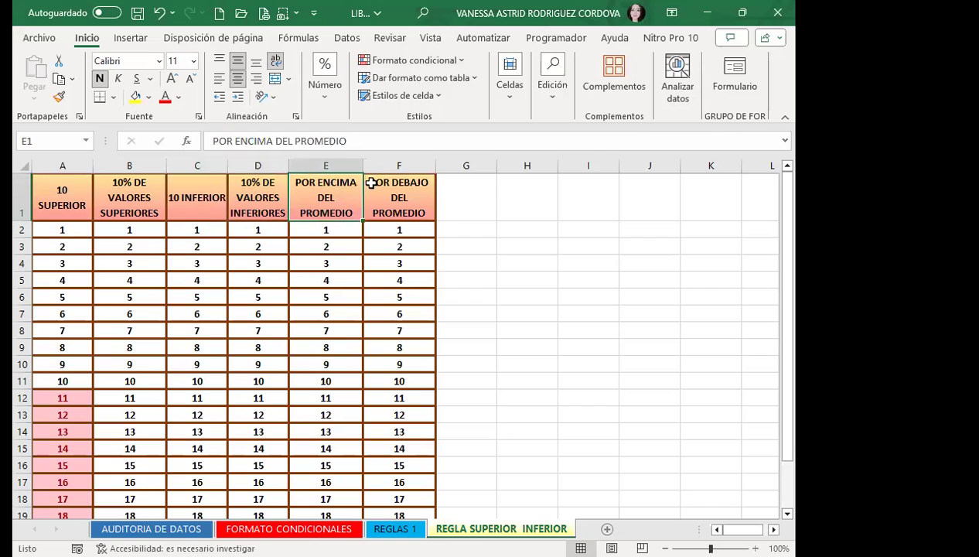
{"action": "left_click", "coordinate": [398, 194]}
{"action": "left_click", "coordinate": [245, 277]}
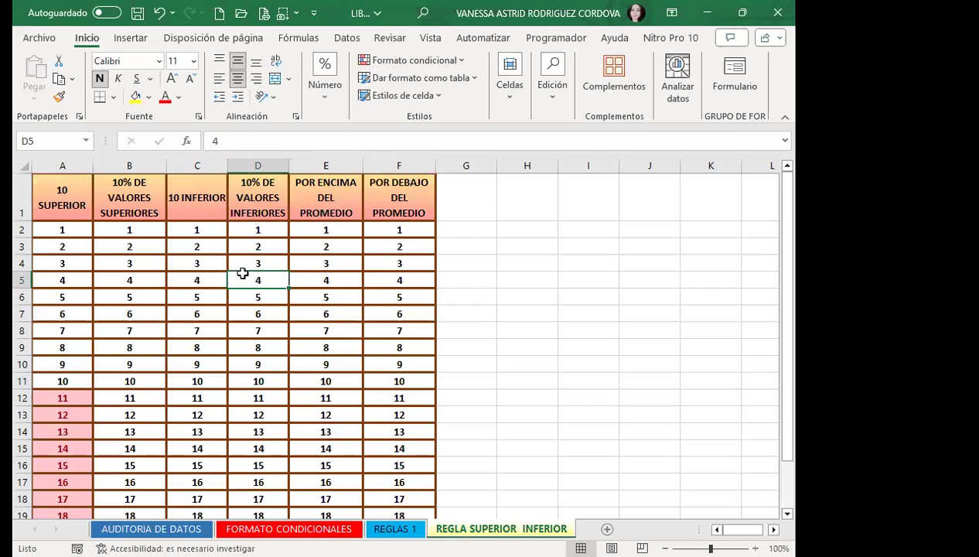
{"action": "scroll", "coordinate": [243, 304], "scroll_direction": "down", "scroll_amount": 2}
{"action": "scroll", "coordinate": [232, 360], "scroll_direction": "up", "scroll_amount": 2}
{"action": "left_click", "coordinate": [259, 292]}
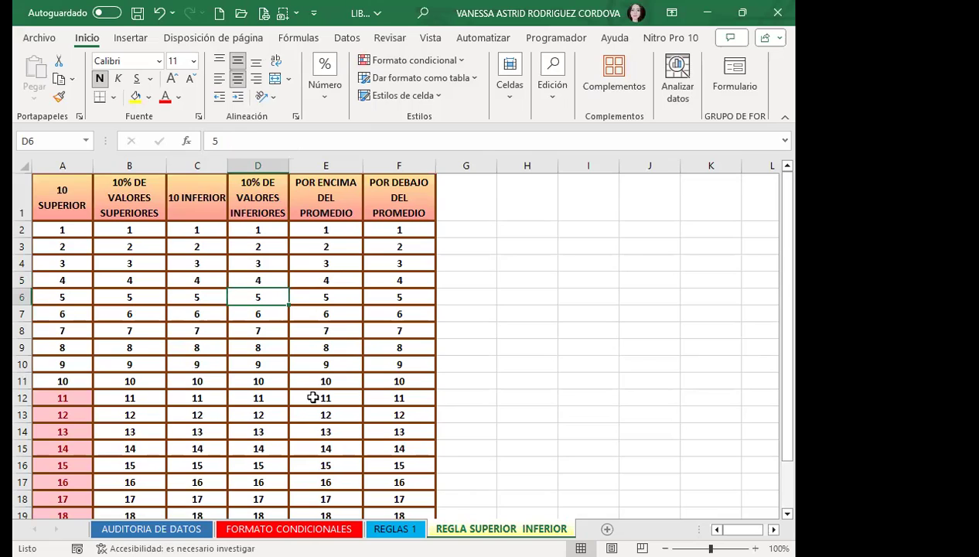
{"action": "left_click", "coordinate": [417, 66]}
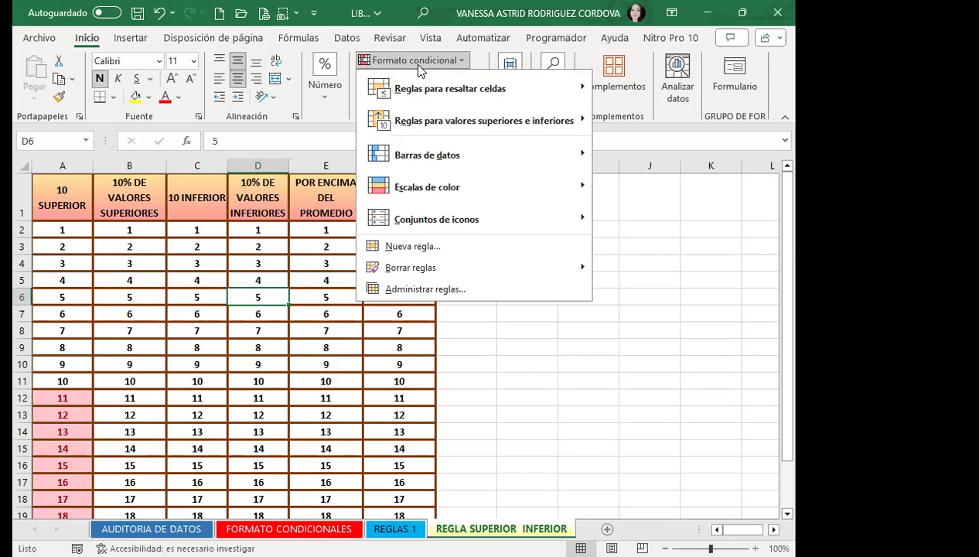
{"action": "left_click", "coordinate": [220, 303]}
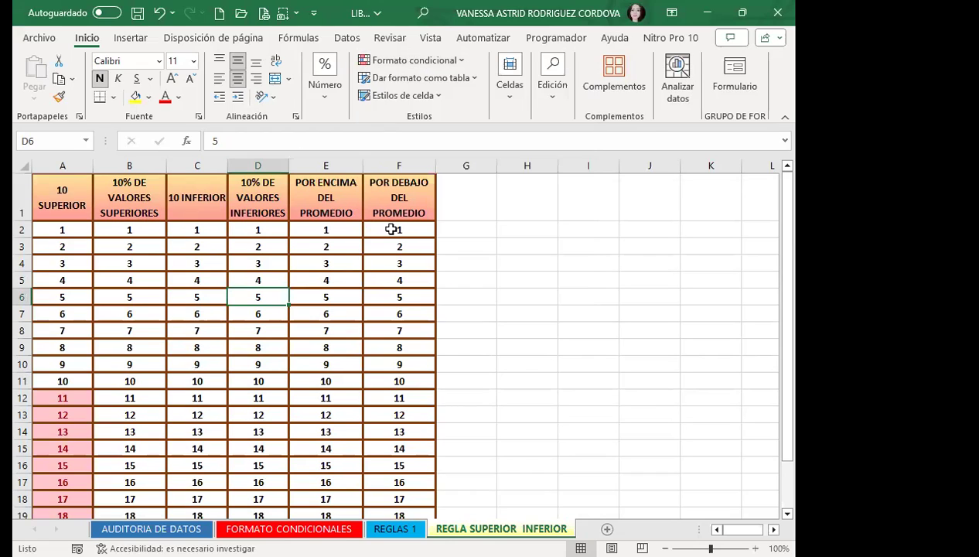
{"action": "left_click", "coordinate": [392, 229]}
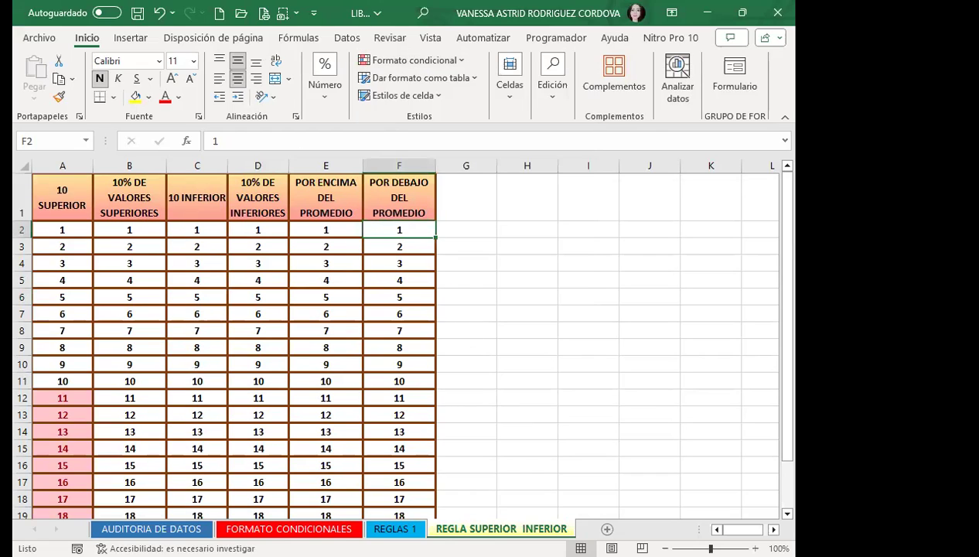
Add Barras de datos to F2:F21 via Quick Analysis, then undo them with Ctrl+Z
{"action": "mouse_move", "coordinate": [399, 230]}
{"action": "left_mouse_down"}
{"action": "mouse_move", "coordinate": [429, 495]}
{"action": "mouse_move", "coordinate": [437, 490]}
{"action": "left_mouse_up"}
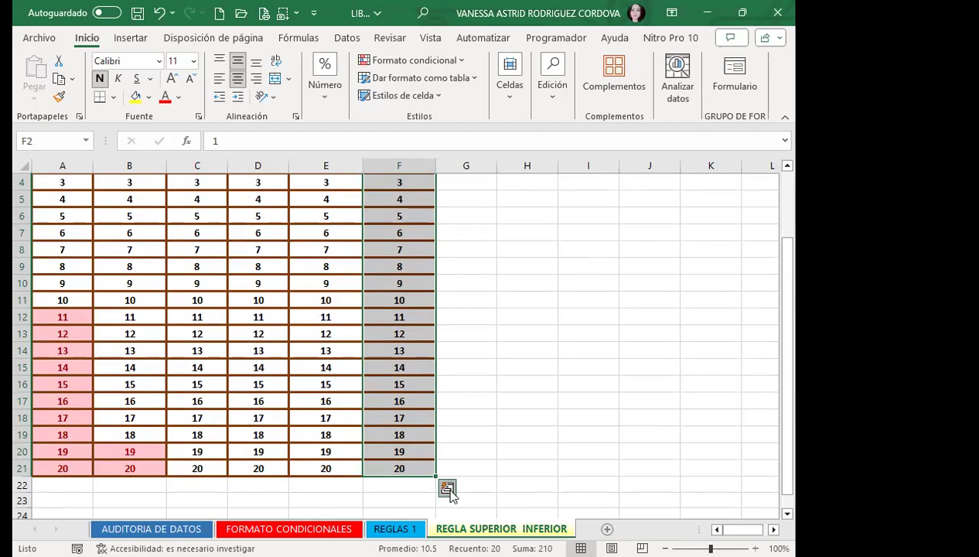
{"action": "left_click", "coordinate": [448, 489]}
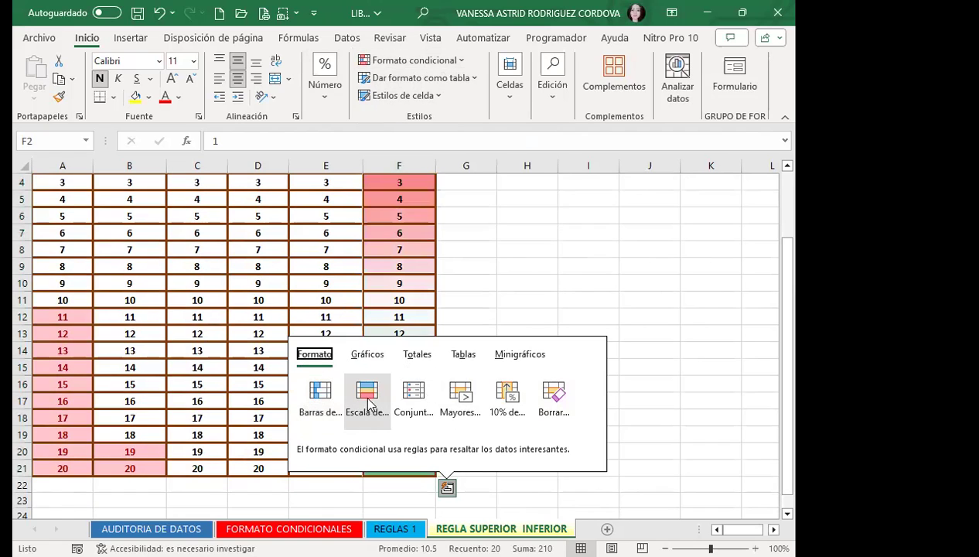
{"action": "left_click", "coordinate": [316, 404]}
{"action": "scroll", "coordinate": [390, 280], "scroll_direction": "up", "scroll_amount": 1}
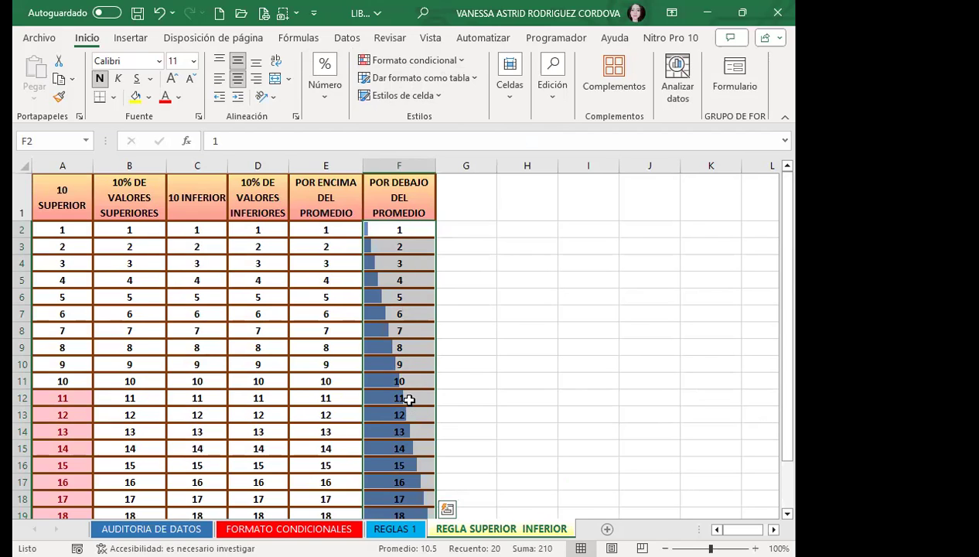
{"action": "scroll", "coordinate": [402, 402], "scroll_direction": "down", "scroll_amount": 1}
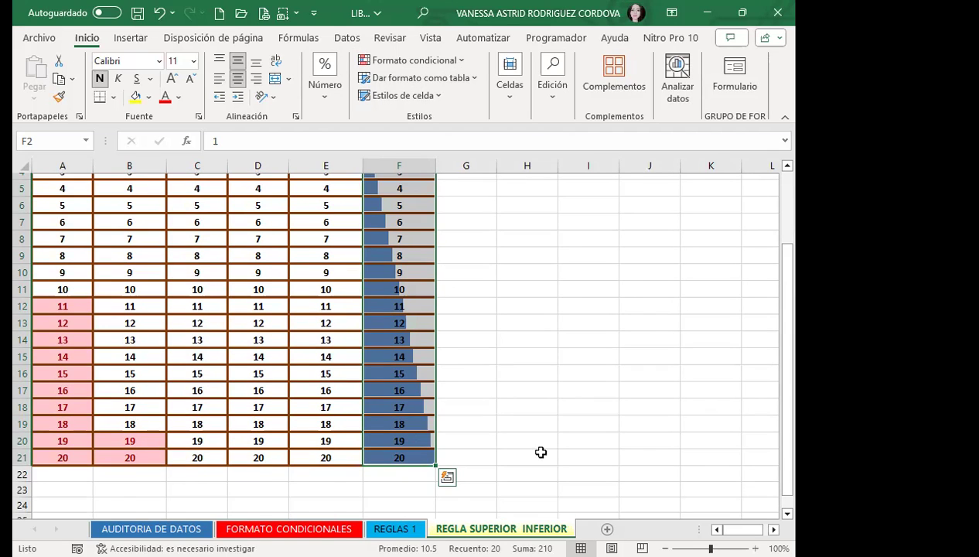
{"action": "key", "text": "ctrl+z"}
{"action": "scroll", "coordinate": [540, 452], "scroll_direction": "down", "scroll_amount": 4}
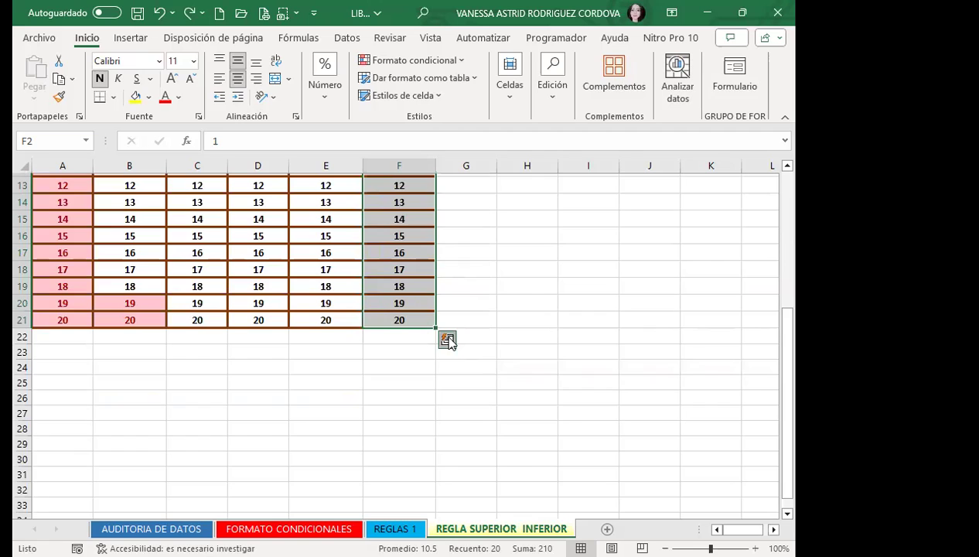
Apply the red-to-green Escala de colores to column F values 1–20 through Quick Analysis
{"action": "left_click", "coordinate": [447, 339]}
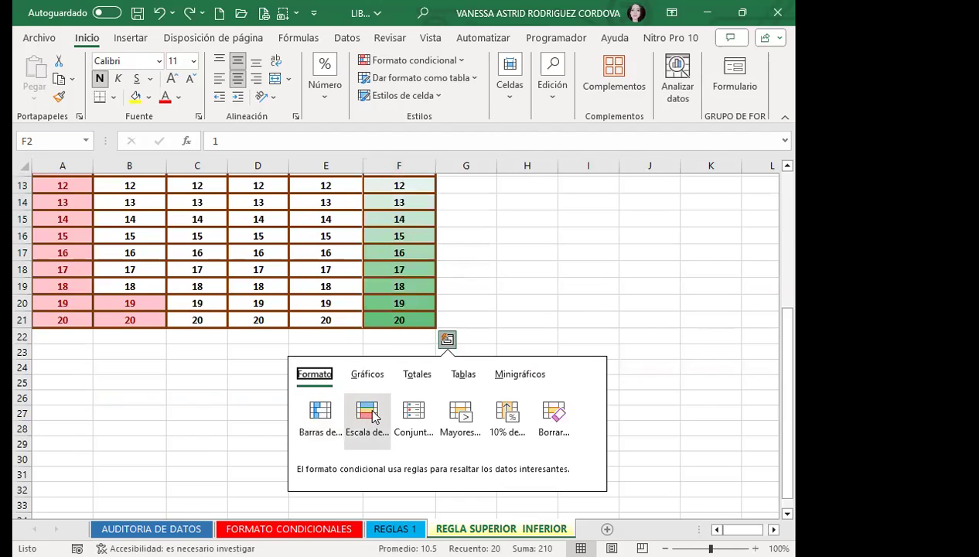
{"action": "left_click", "coordinate": [372, 416]}
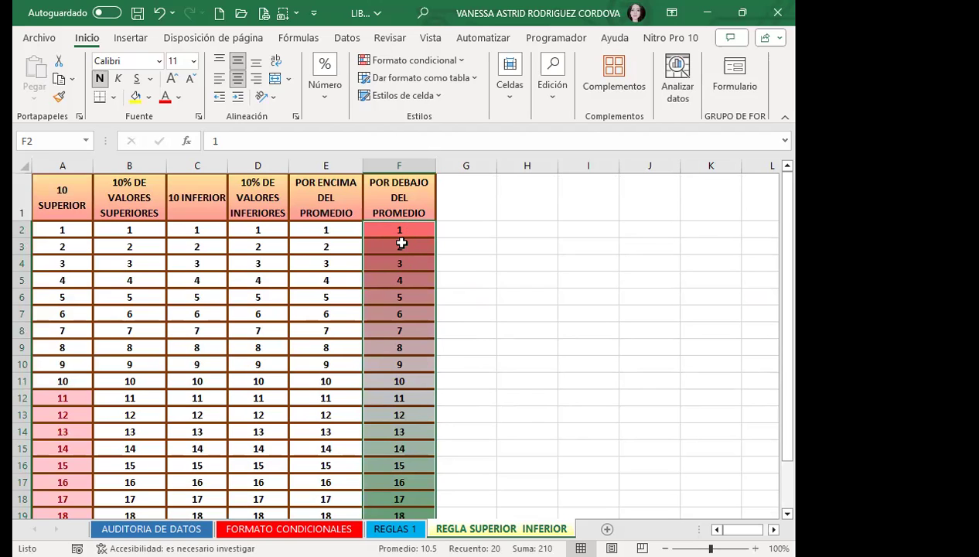
{"action": "scroll", "coordinate": [417, 340], "scroll_direction": "down", "scroll_amount": 1}
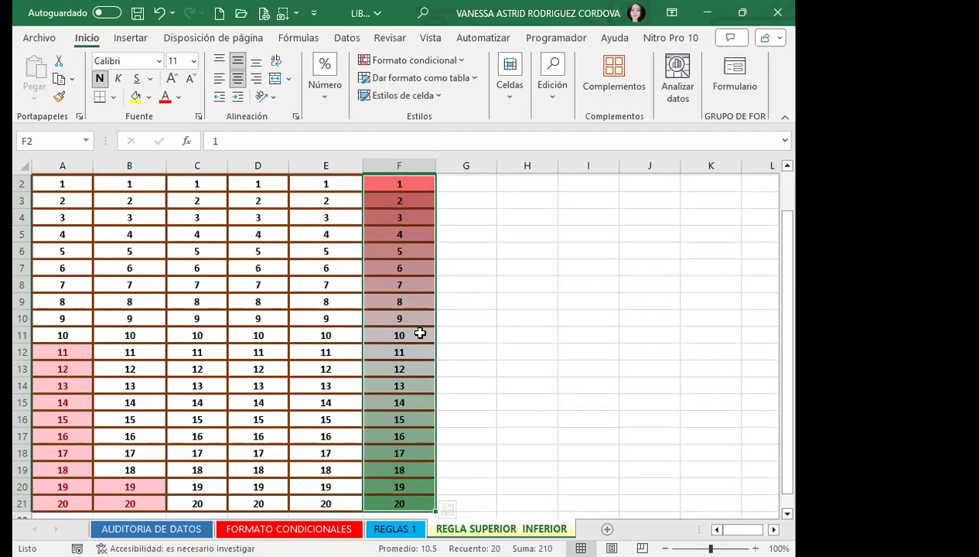
{"action": "scroll", "coordinate": [419, 336], "scroll_direction": "down", "scroll_amount": 1}
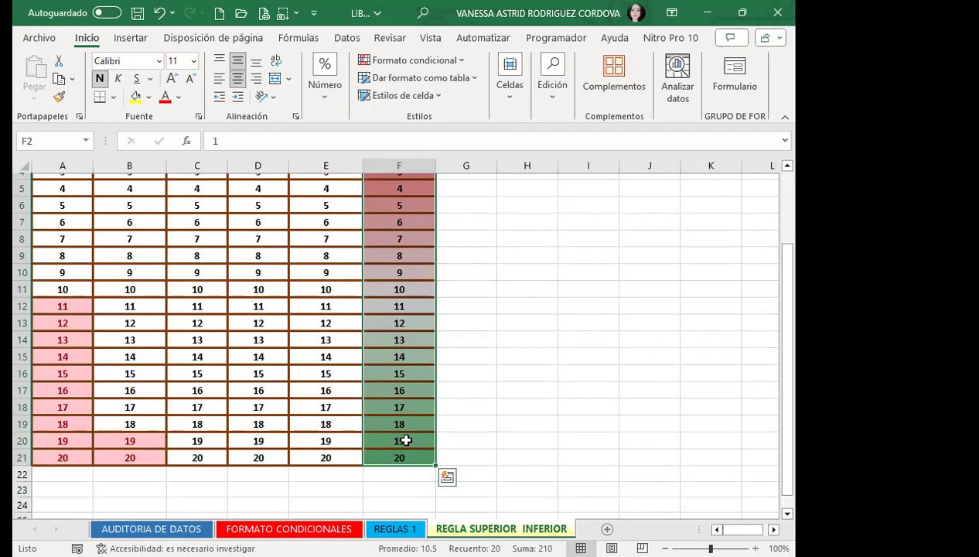
{"action": "scroll", "coordinate": [377, 247], "scroll_direction": "up", "scroll_amount": 2}
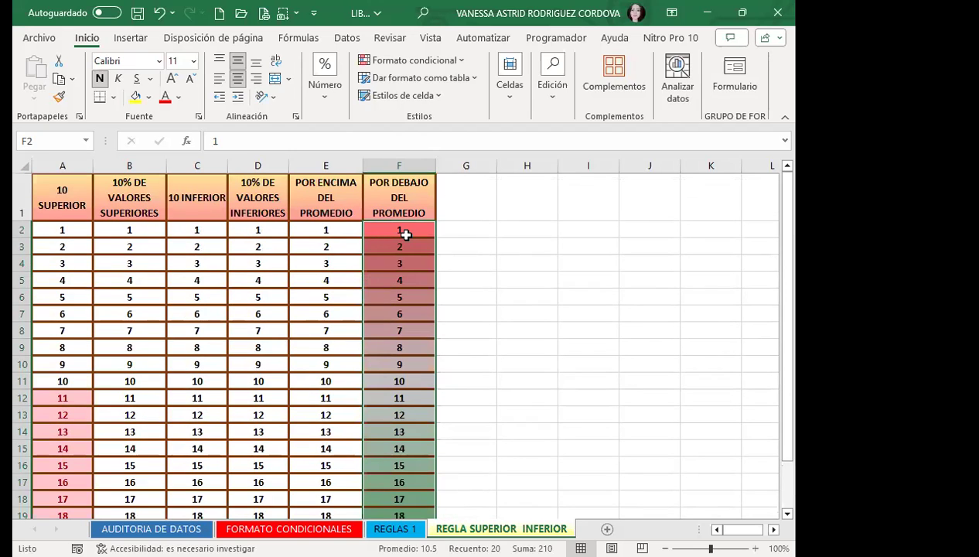
{"action": "scroll", "coordinate": [405, 313], "scroll_direction": "down", "scroll_amount": 2}
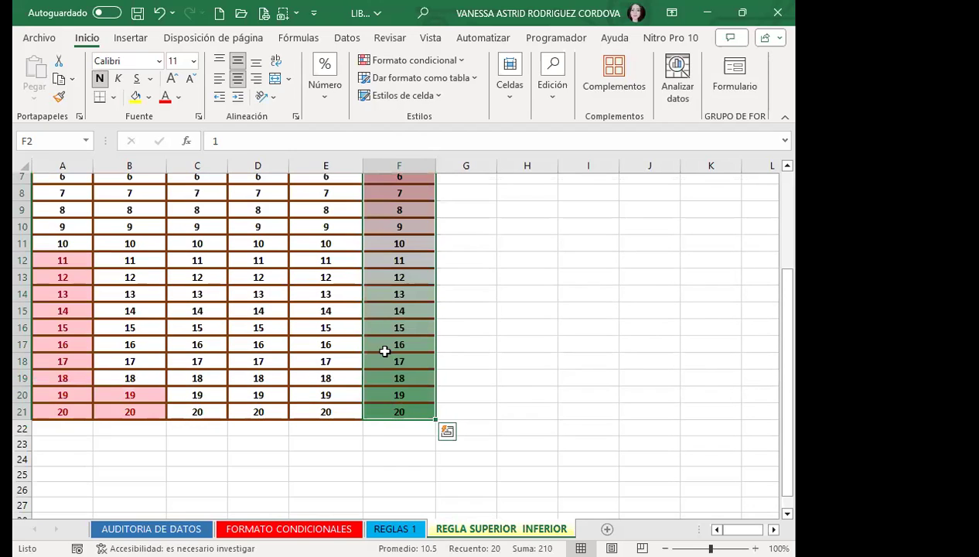
{"action": "scroll", "coordinate": [394, 387], "scroll_direction": "up", "scroll_amount": 2}
{"action": "scroll", "coordinate": [406, 410], "scroll_direction": "down", "scroll_amount": 2}
{"action": "scroll", "coordinate": [400, 242], "scroll_direction": "up", "scroll_amount": 2}
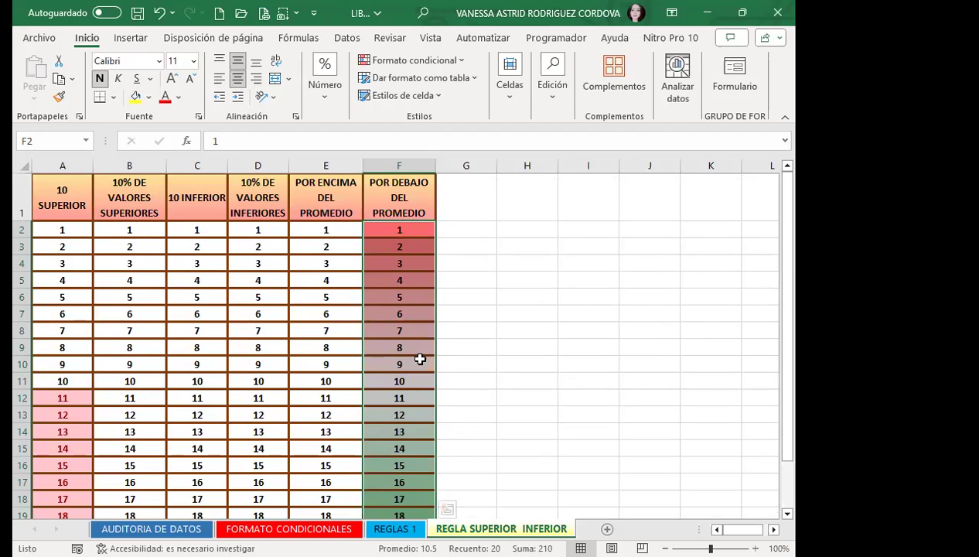
{"action": "scroll", "coordinate": [417, 410], "scroll_direction": "down", "scroll_amount": 2}
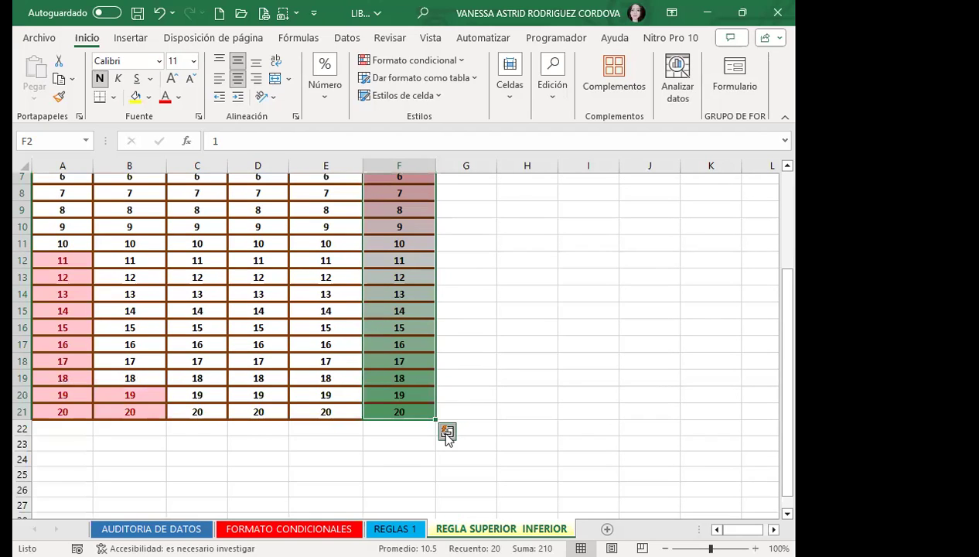
{"action": "left_click", "coordinate": [447, 433]}
Clear column F's colour scale and add the red, yellow and green arrow icon set
{"action": "key", "text": "Return"}
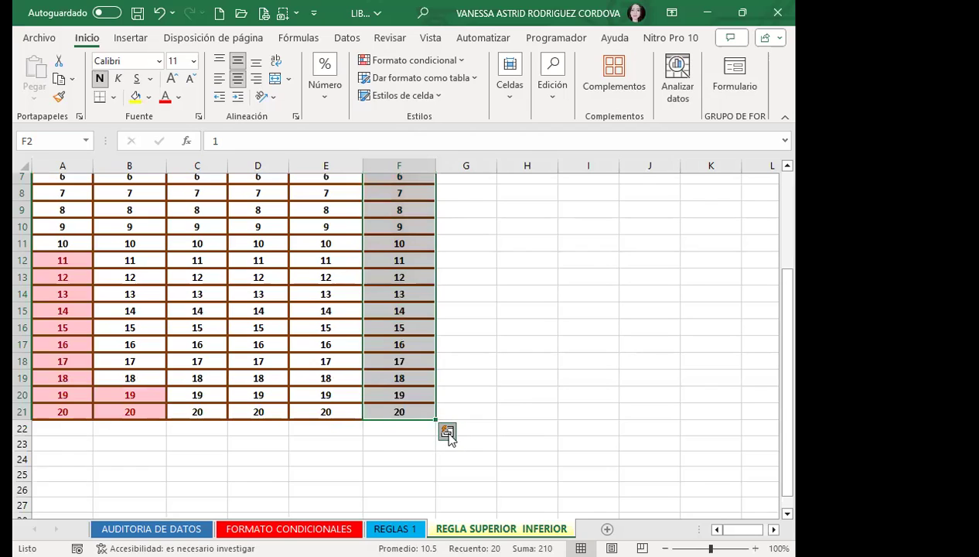
{"action": "left_click", "coordinate": [447, 431]}
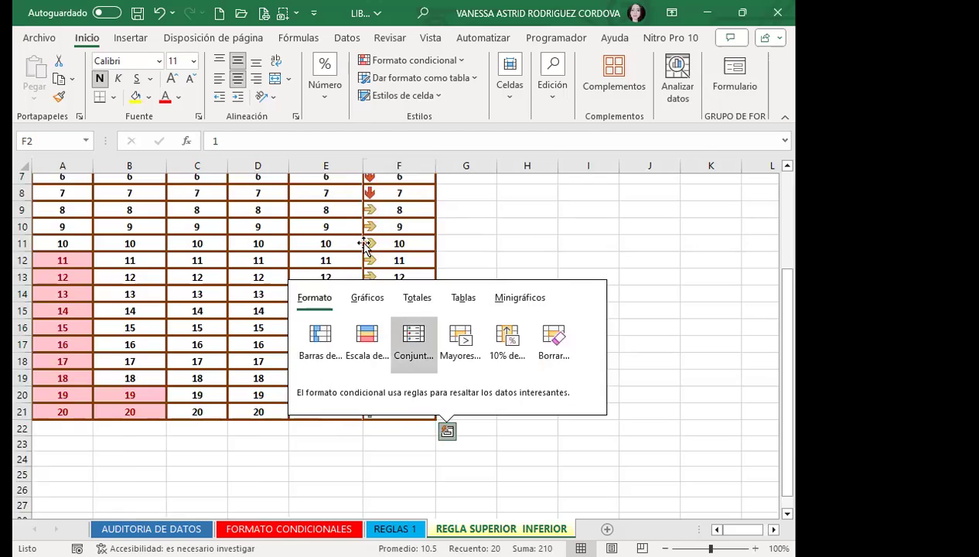
{"action": "left_click", "coordinate": [412, 338]}
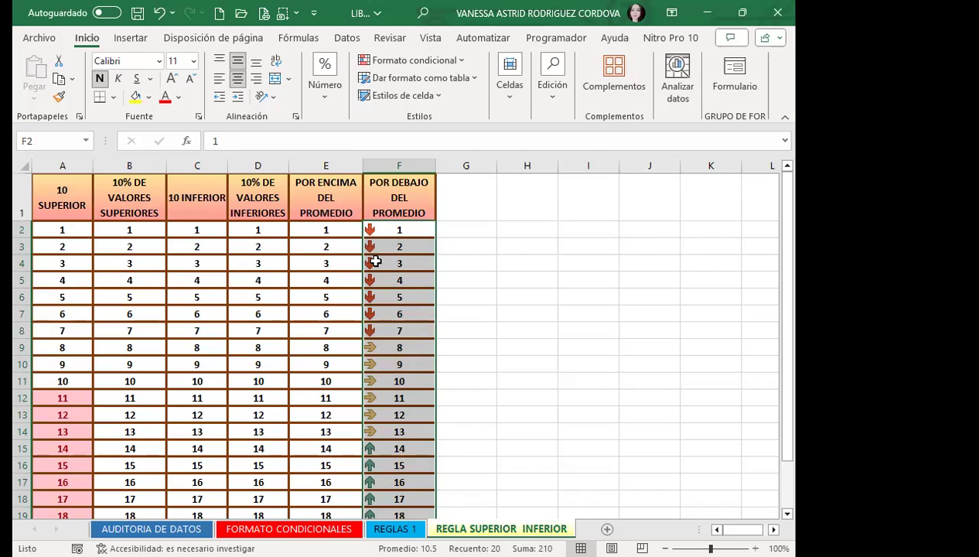
{"action": "left_click", "coordinate": [370, 346]}
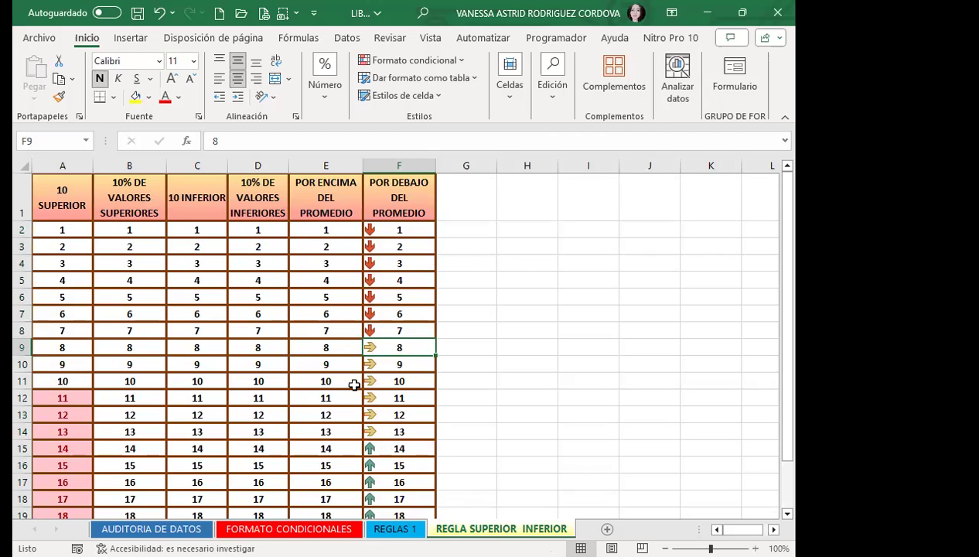
{"action": "scroll", "coordinate": [369, 410], "scroll_direction": "down", "scroll_amount": 1}
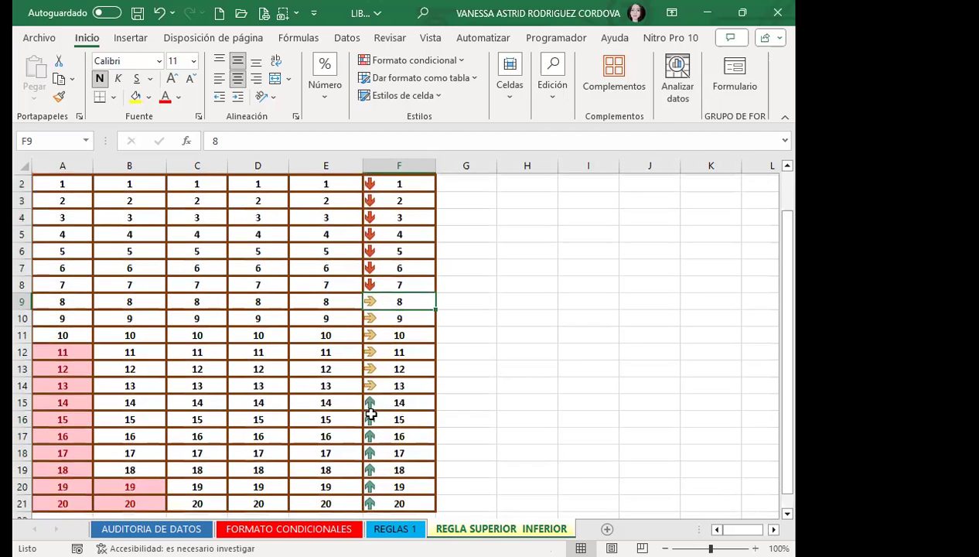
{"action": "scroll", "coordinate": [371, 414], "scroll_direction": "down", "scroll_amount": 1}
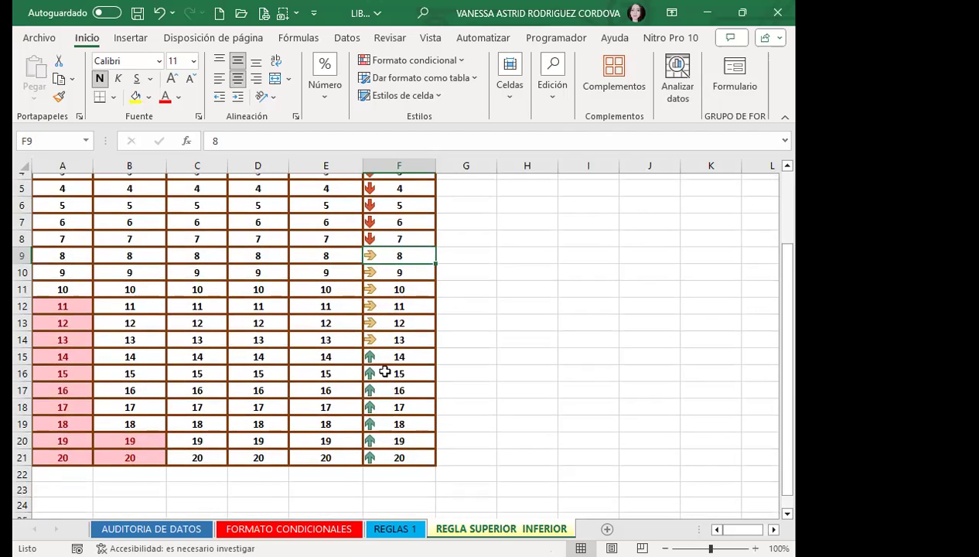
{"action": "scroll", "coordinate": [384, 372], "scroll_direction": "up", "scroll_amount": 1}
{"action": "mouse_move", "coordinate": [409, 230]}
{"action": "left_mouse_down"}
{"action": "mouse_move", "coordinate": [377, 445]}
{"action": "mouse_move", "coordinate": [398, 485]}
{"action": "left_mouse_up"}
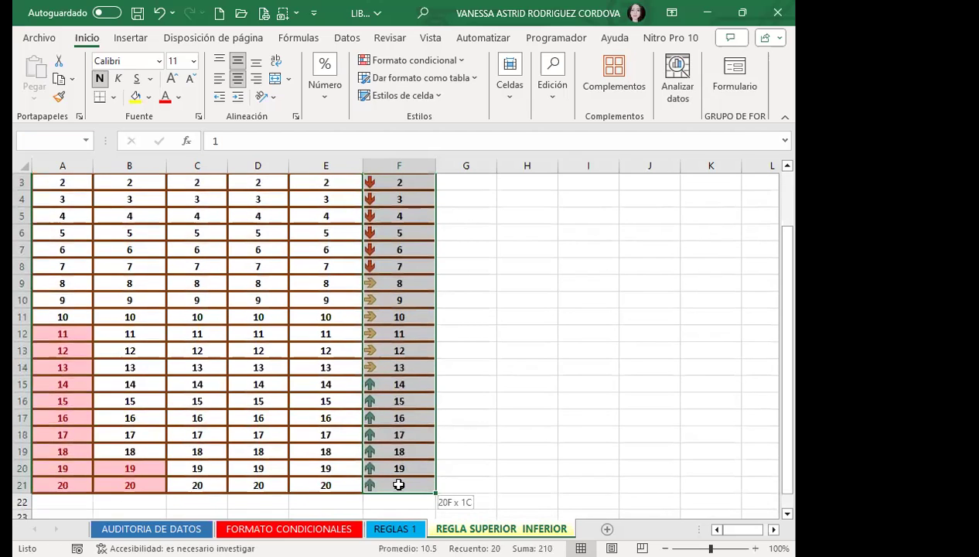
{"action": "scroll", "coordinate": [399, 437], "scroll_direction": "down", "scroll_amount": 2}
Clear the arrow icons from column F with Quick Analysis > Borrar formato
{"action": "left_click", "coordinate": [447, 412]}
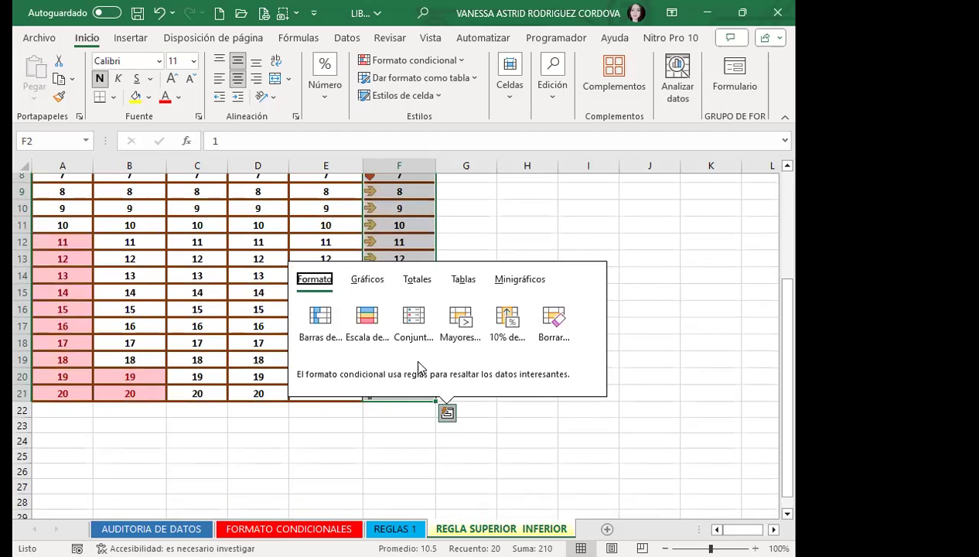
{"action": "left_click", "coordinate": [557, 324]}
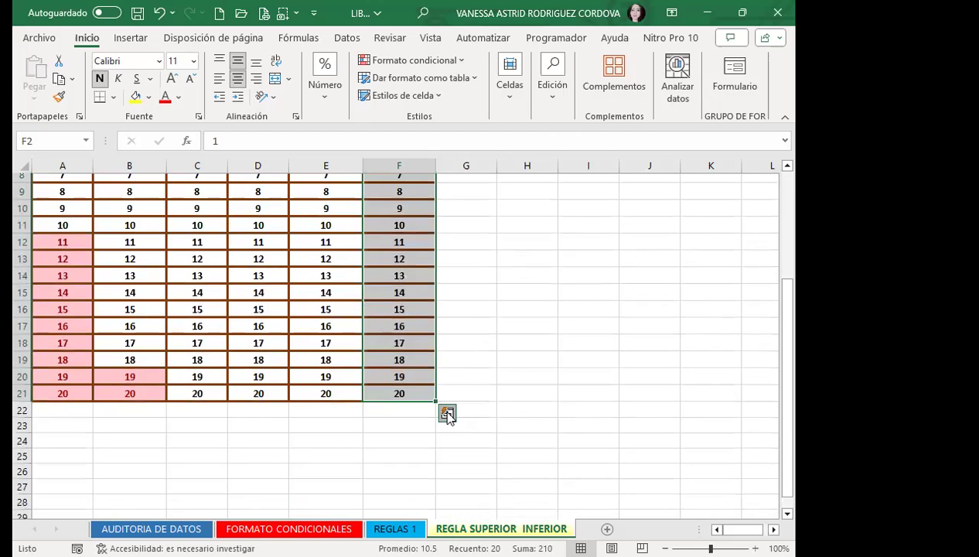
{"action": "left_click", "coordinate": [447, 413]}
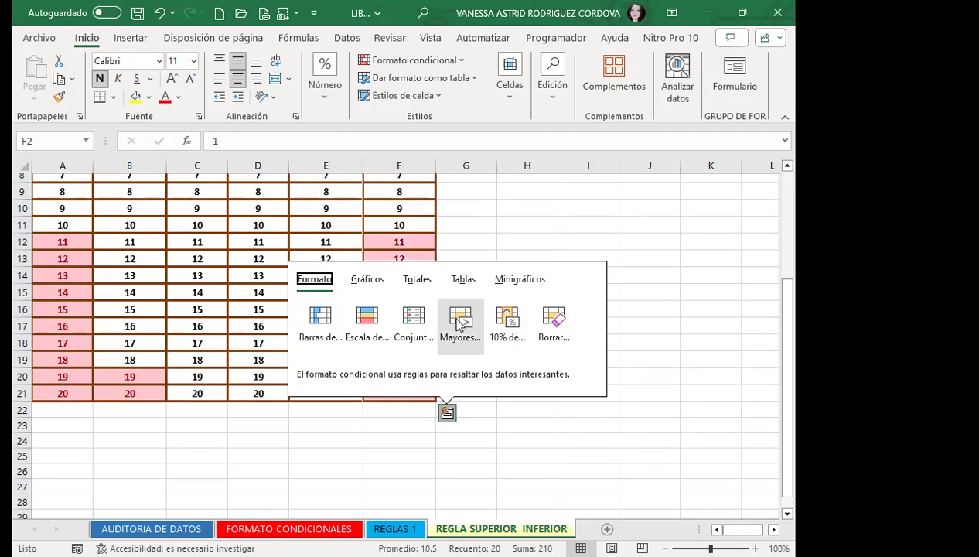
{"action": "left_click", "coordinate": [352, 432]}
{"action": "scroll", "coordinate": [19, 349], "scroll_direction": "up", "scroll_amount": 3}
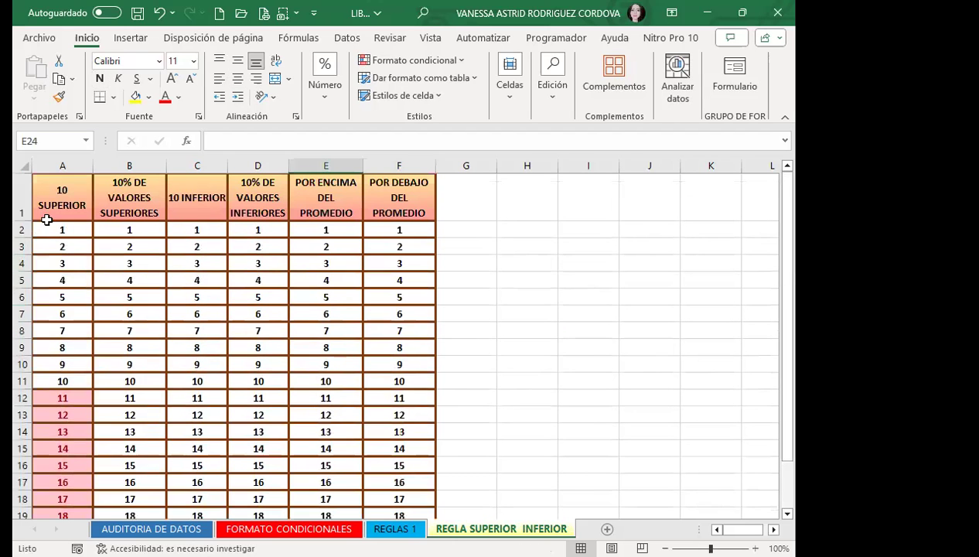
Select A2:B21 and clear the pink highlights from columns A and B
{"action": "left_click_drag", "start_coordinate": [46, 219], "coordinate": [129, 506]}
{"action": "scroll", "coordinate": [35, 294], "scroll_direction": "up", "scroll_amount": 1}
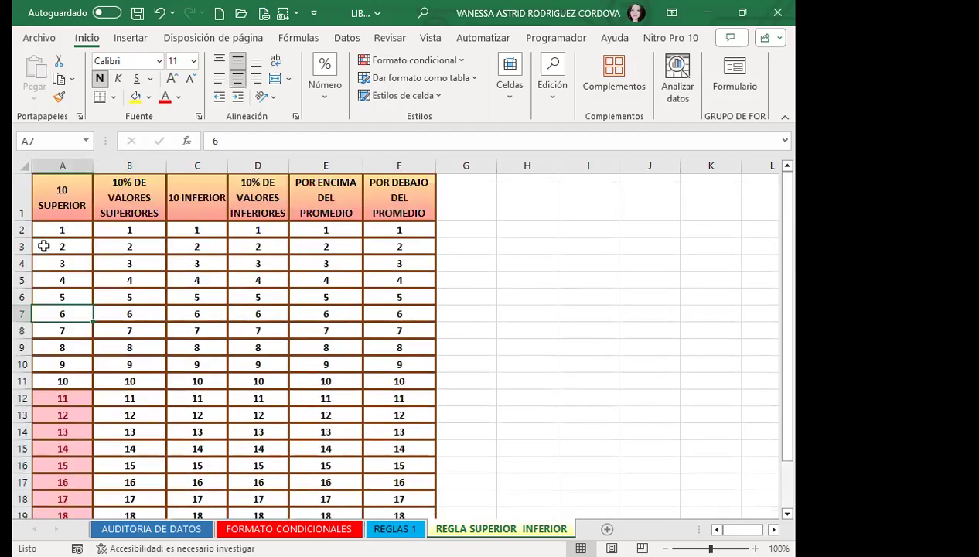
{"action": "mouse_move", "coordinate": [48, 227]}
{"action": "left_mouse_down"}
{"action": "mouse_move", "coordinate": [132, 494]}
{"action": "mouse_move", "coordinate": [152, 491]}
{"action": "left_mouse_up"}
{"action": "left_click", "coordinate": [152, 500]}
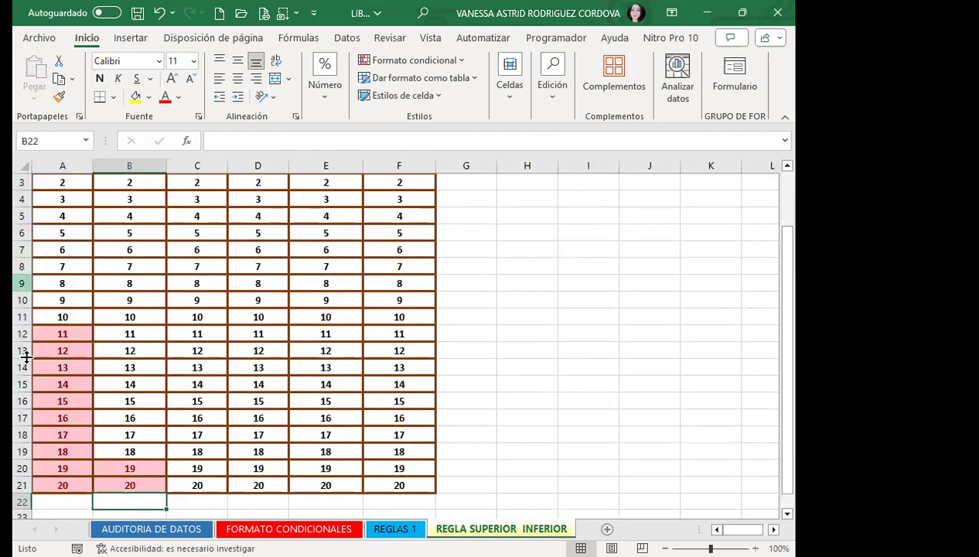
{"action": "scroll", "coordinate": [31, 348], "scroll_direction": "up", "scroll_amount": 1}
{"action": "mouse_move", "coordinate": [64, 230]}
{"action": "left_mouse_down"}
{"action": "mouse_move", "coordinate": [154, 489]}
{"action": "mouse_move", "coordinate": [147, 495]}
{"action": "left_mouse_up"}
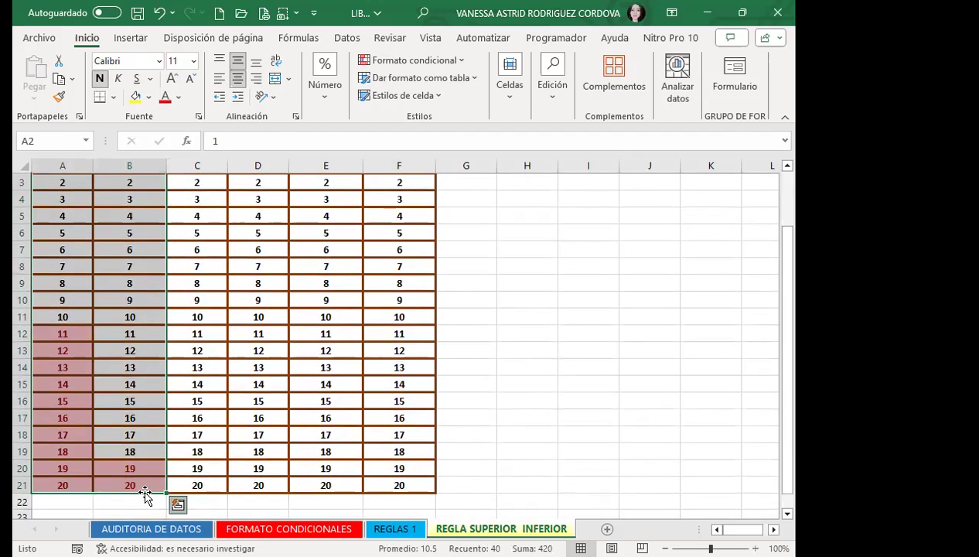
{"action": "left_click", "coordinate": [177, 505]}
{"action": "key", "text": "Escape"}
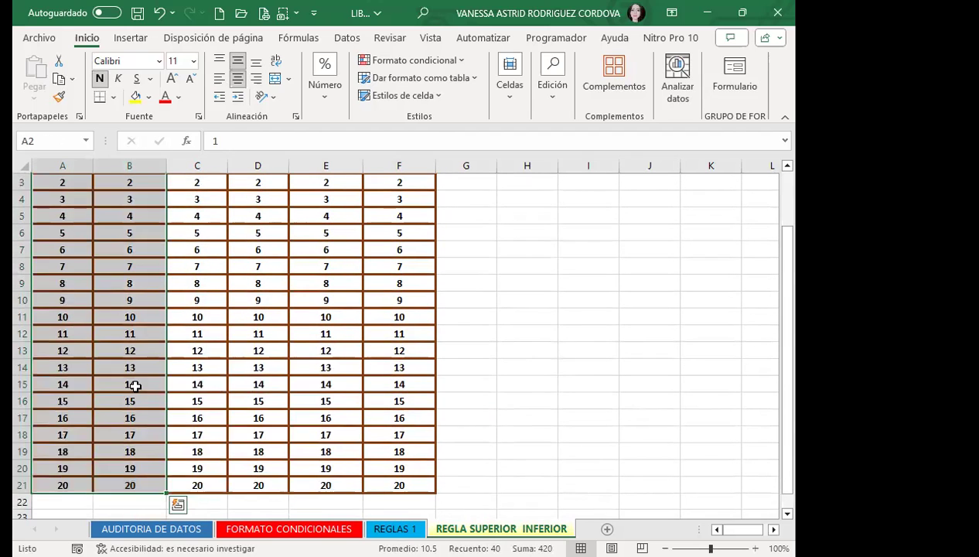
{"action": "left_click", "coordinate": [135, 386]}
{"action": "scroll", "coordinate": [134, 383], "scroll_direction": "up", "scroll_amount": 1}
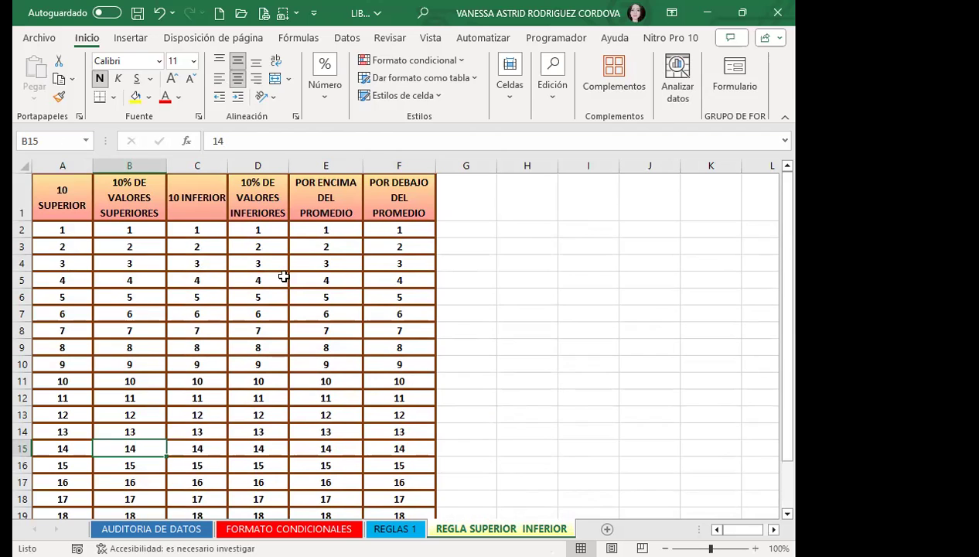
Review the cleared table, then go to the FORMATO CONDICIONALES sheet with Ctrl+Page Up
{"action": "left_click", "coordinate": [210, 358]}
{"action": "scroll", "coordinate": [214, 349], "scroll_direction": "down", "scroll_amount": 1}
{"action": "scroll", "coordinate": [214, 350], "scroll_direction": "down", "scroll_amount": 4}
{"action": "left_click", "coordinate": [267, 365]}
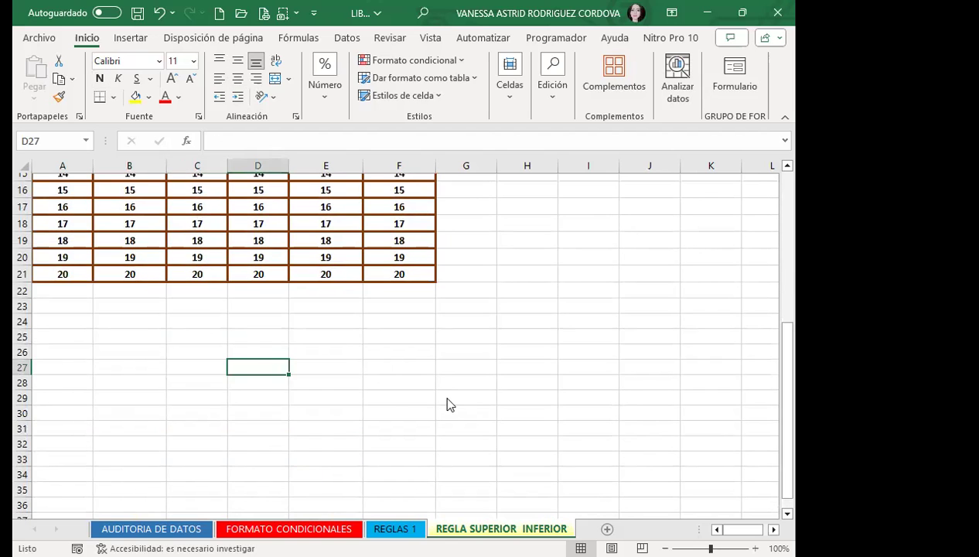
{"action": "scroll", "coordinate": [297, 266], "scroll_direction": "up", "scroll_amount": 3}
{"action": "scroll", "coordinate": [257, 254], "scroll_direction": "up", "scroll_amount": 3}
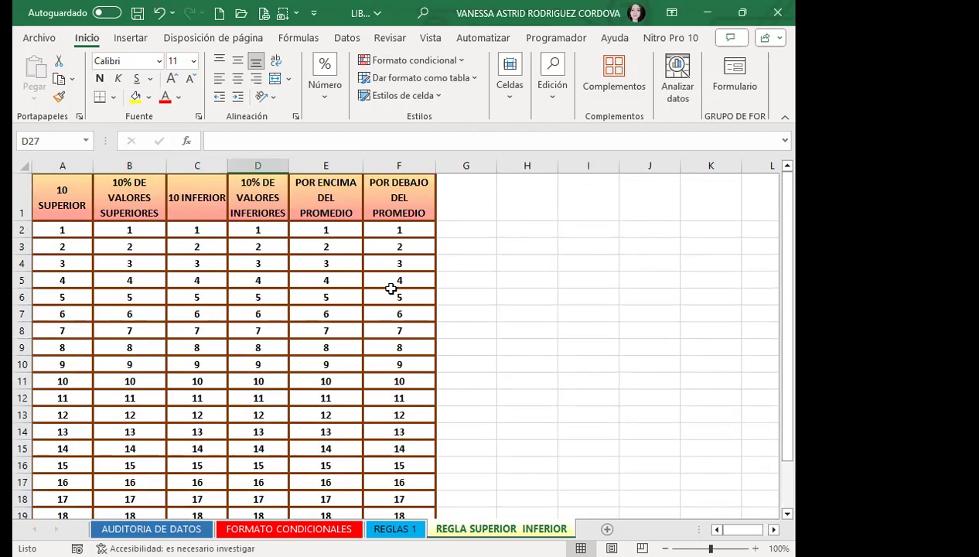
{"action": "left_click", "coordinate": [354, 277]}
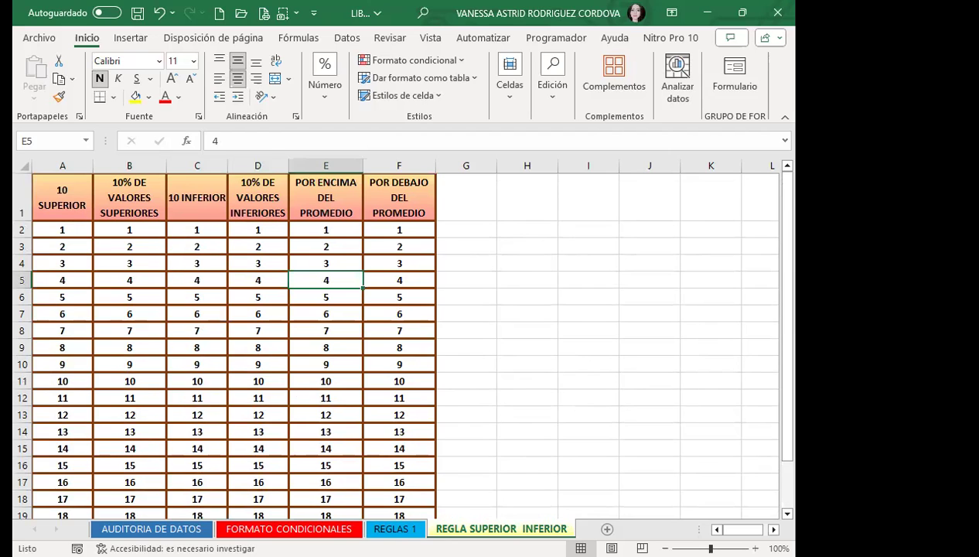
{"action": "key", "text": "ctrl+Page_Up"}
{"action": "key", "text": "ctrl+Page_Up"}
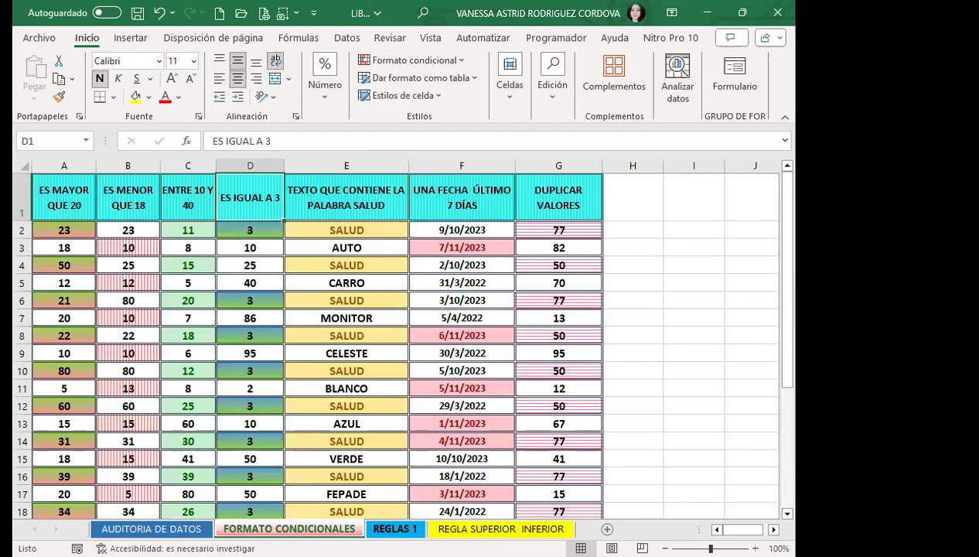
Switch to the REGLAS 1 sheet and scroll right until the column J rule notes show
{"action": "key", "text": "ctrl+Page_Down"}
{"action": "scroll", "coordinate": [277, 384], "scroll_direction": "down", "scroll_amount": 3}
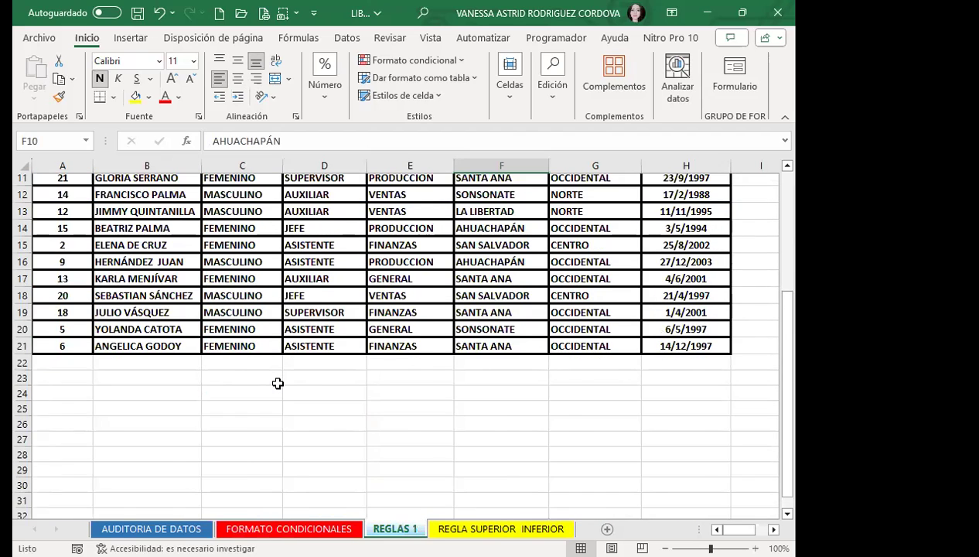
{"action": "scroll", "coordinate": [277, 385], "scroll_direction": "up", "scroll_amount": 3}
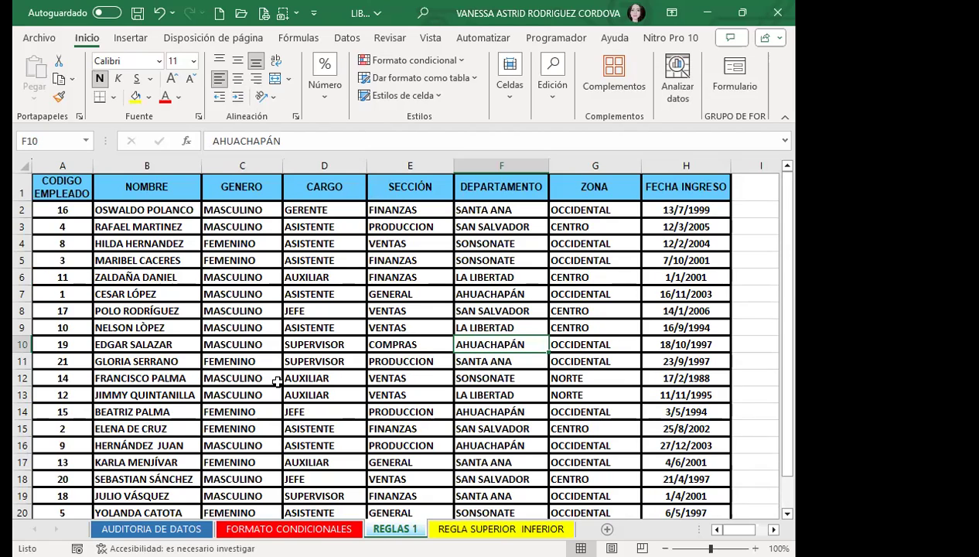
{"action": "scroll", "coordinate": [307, 365], "scroll_direction": "down", "scroll_amount": 3}
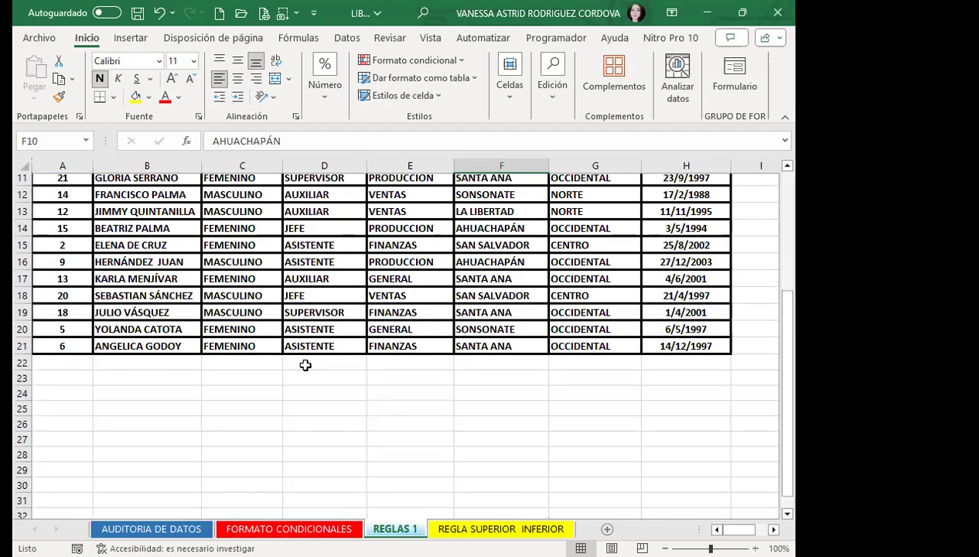
{"action": "scroll", "coordinate": [305, 362], "scroll_direction": "up", "scroll_amount": 3}
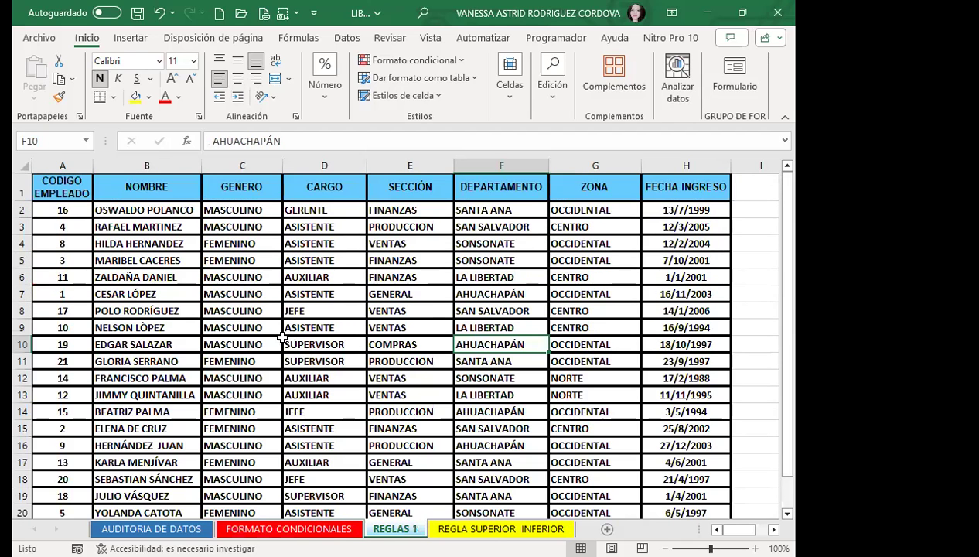
{"action": "left_click", "coordinate": [277, 341]}
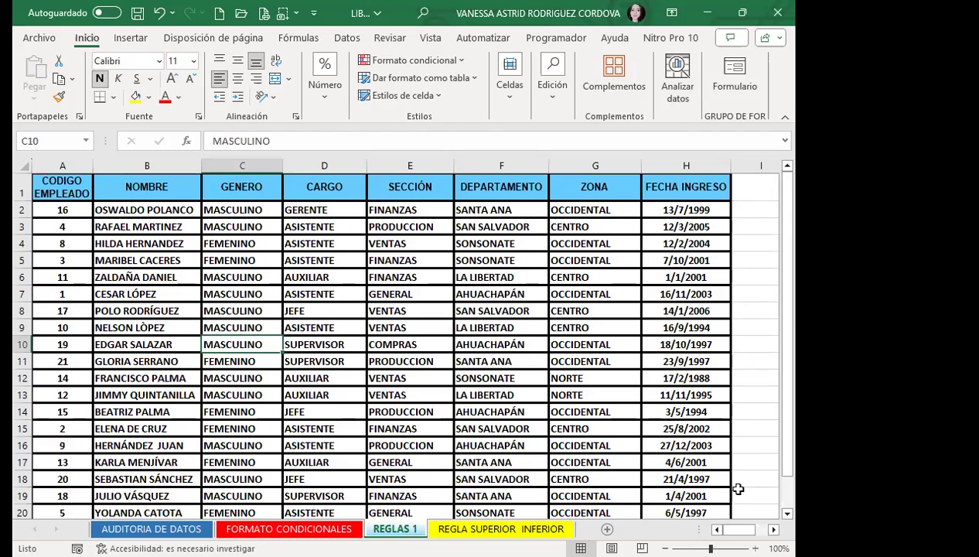
{"action": "left_click", "coordinate": [774, 529]}
{"action": "left_click", "coordinate": [774, 529]}
{"action": "left_click", "coordinate": [774, 529]}
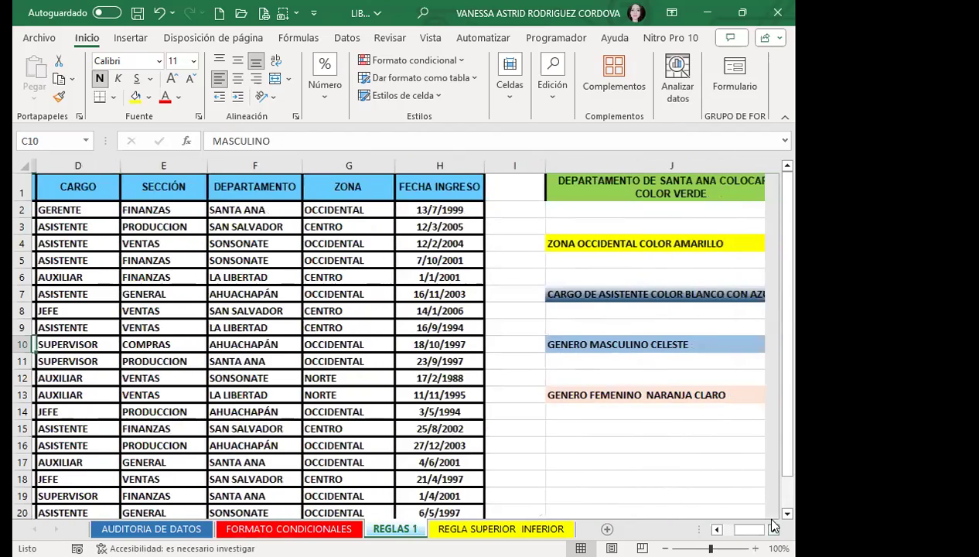
{"action": "scroll", "coordinate": [657, 460], "scroll_direction": "right", "scroll_amount": 1}
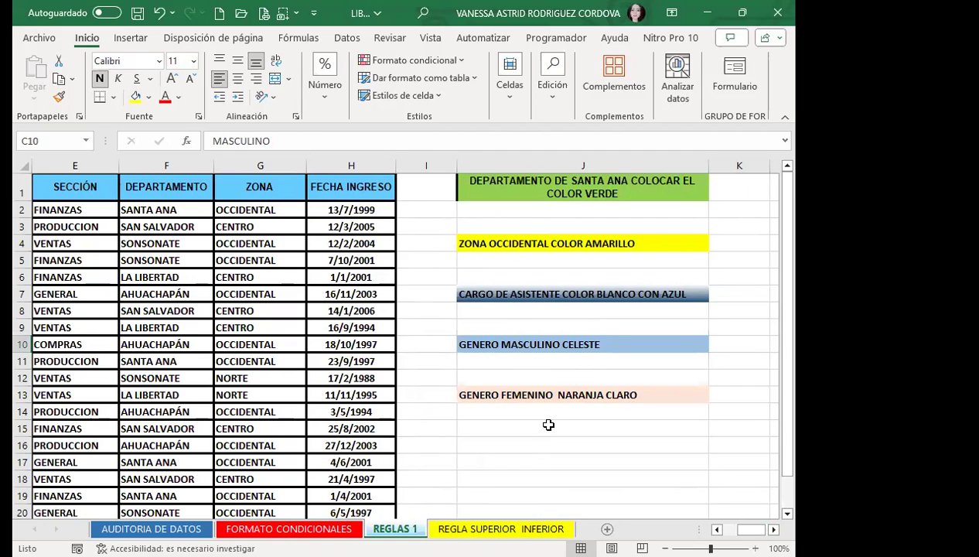
Review the SANTA ANA, OCCIDENTAL and ASISTENTE colour rule notes in column J
{"action": "left_click", "coordinate": [500, 184]}
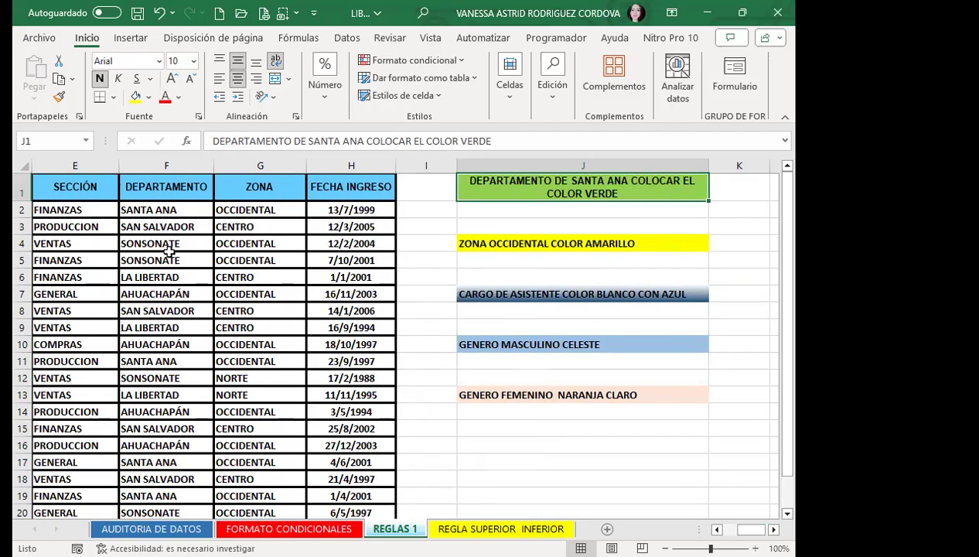
{"action": "left_click", "coordinate": [536, 246]}
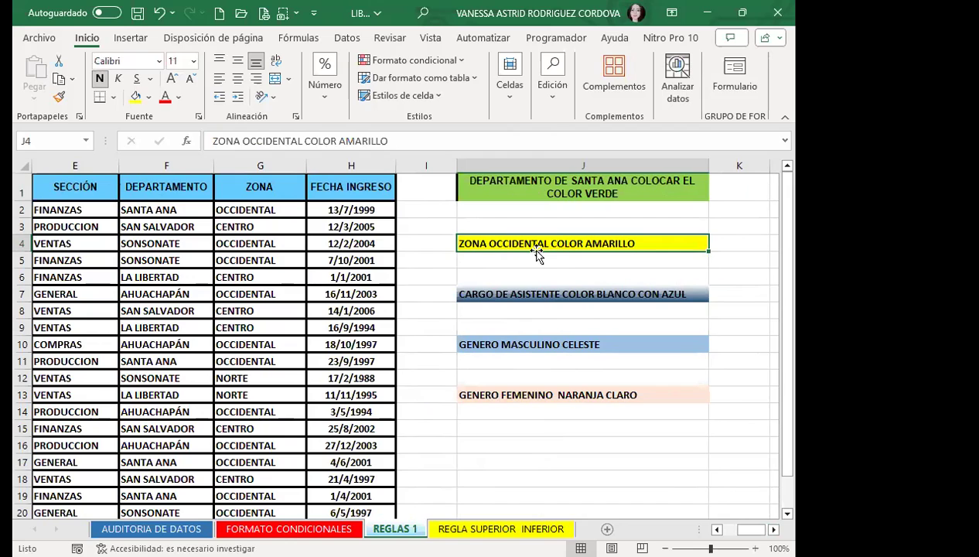
{"action": "left_click", "coordinate": [567, 295]}
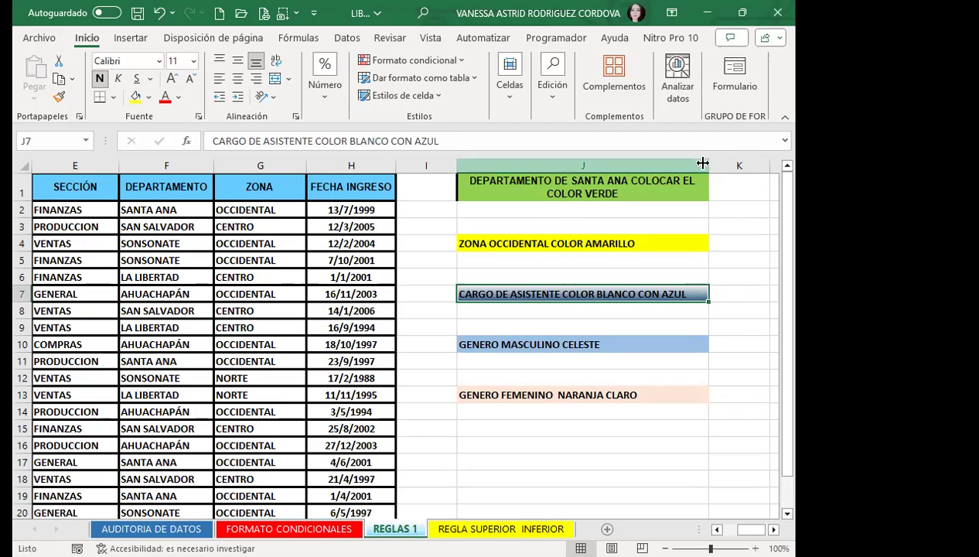
Collapse column J, then widen it back slightly wider than before
{"action": "left_click_drag", "start_coordinate": [707, 164], "coordinate": [451, 159]}
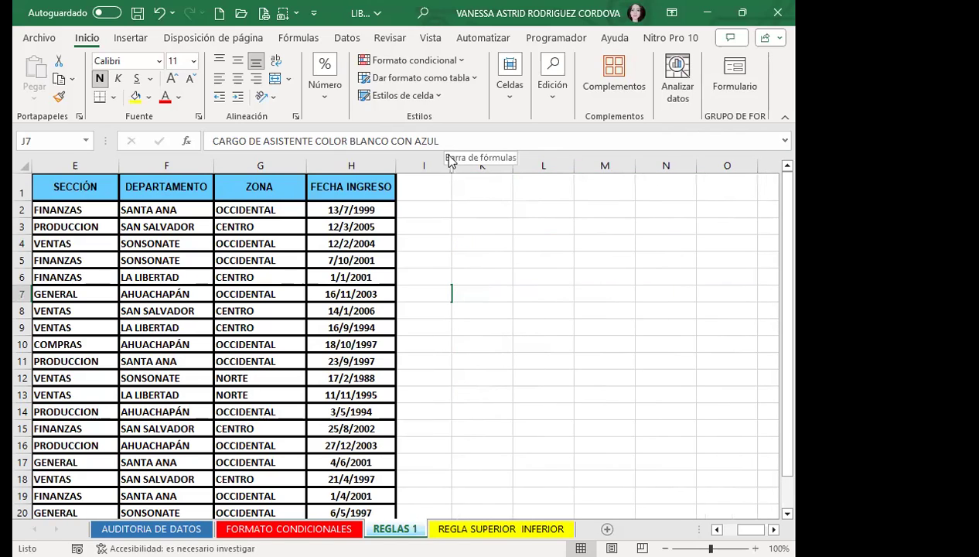
{"action": "left_click_drag", "start_coordinate": [454, 159], "coordinate": [716, 165]}
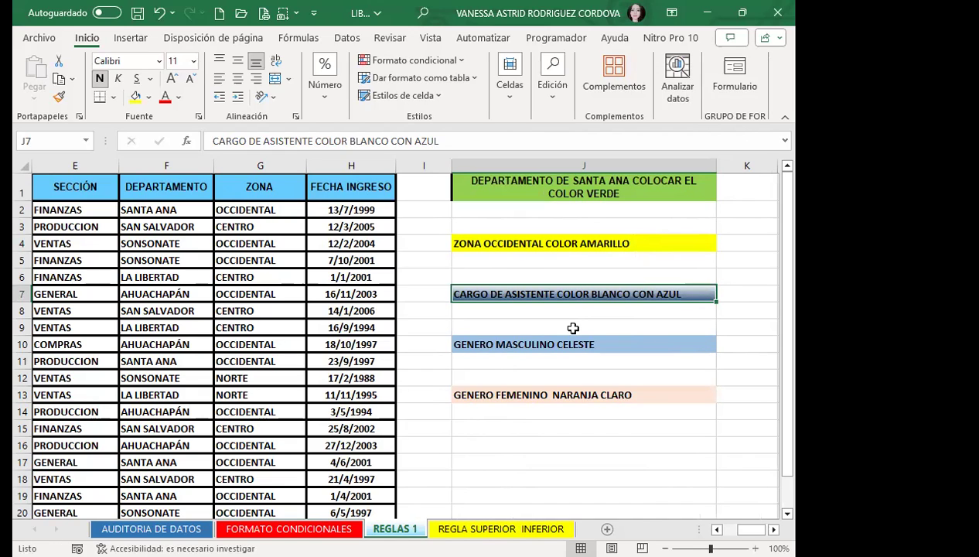
{"action": "left_click", "coordinate": [170, 276]}
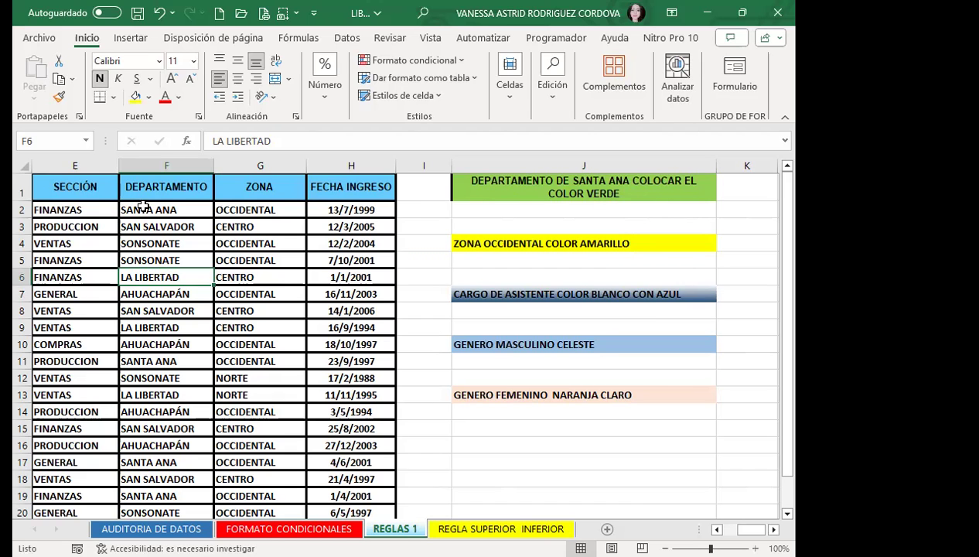
Select DEPARTAMENTO cells F2:F21 and show the Highlight Cells Rules choices under Conditional Formatting
{"action": "left_click", "coordinate": [143, 205]}
{"action": "left_click_drag", "start_coordinate": [146, 208], "coordinate": [167, 495]}
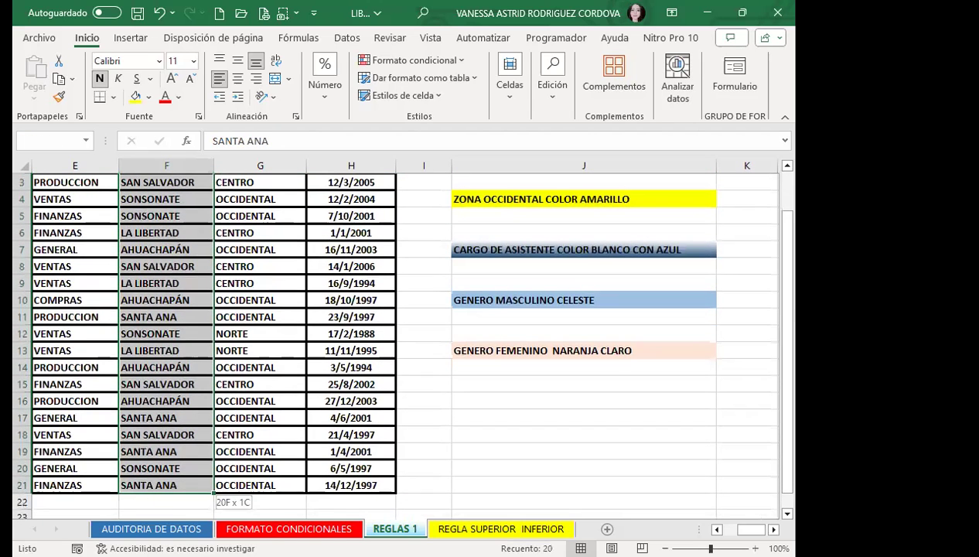
{"action": "scroll", "coordinate": [158, 465], "scroll_direction": "up", "scroll_amount": 1}
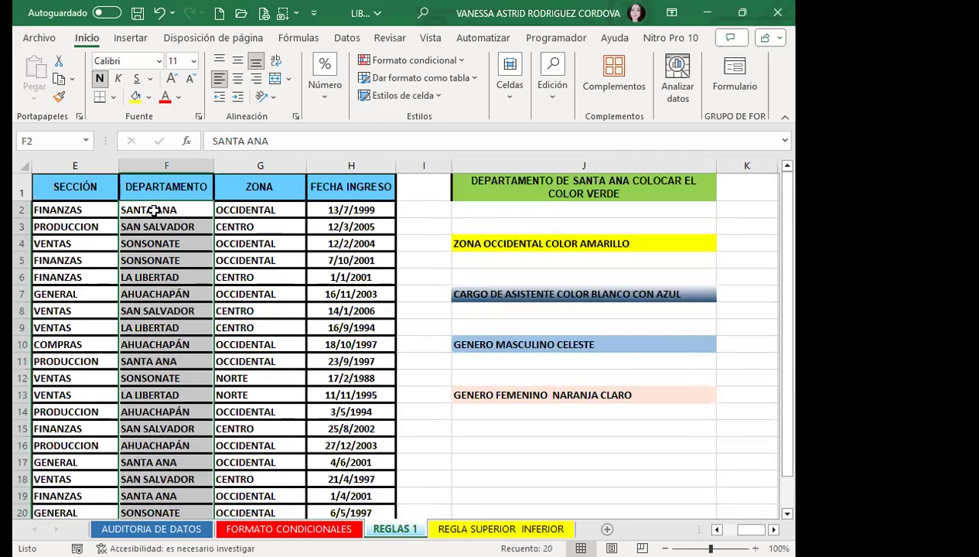
{"action": "left_click", "coordinate": [389, 62]}
{"action": "mouse_move", "coordinate": [495, 88]}
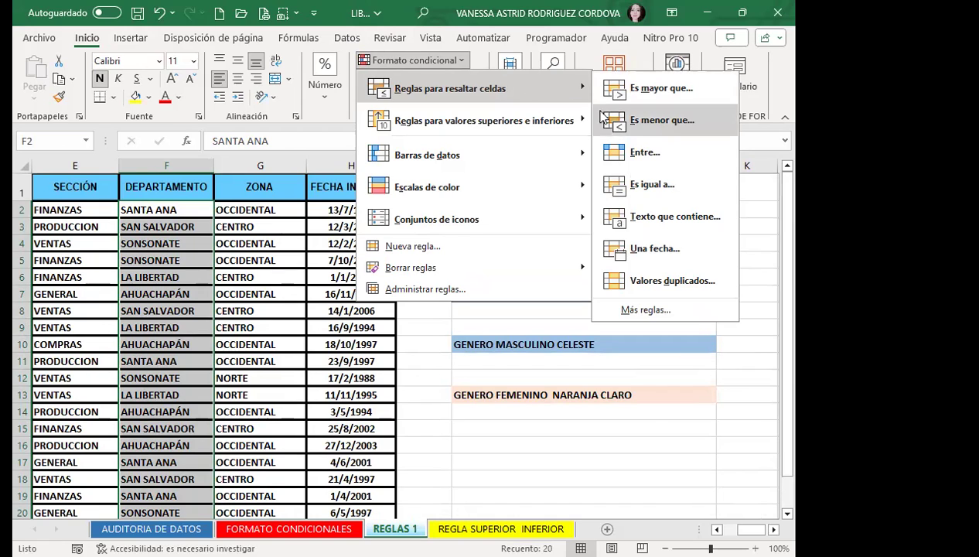
Add a Text That Contains rule for SANTA ANA on F2:F21 with a custom green fill
{"action": "left_click", "coordinate": [635, 218]}
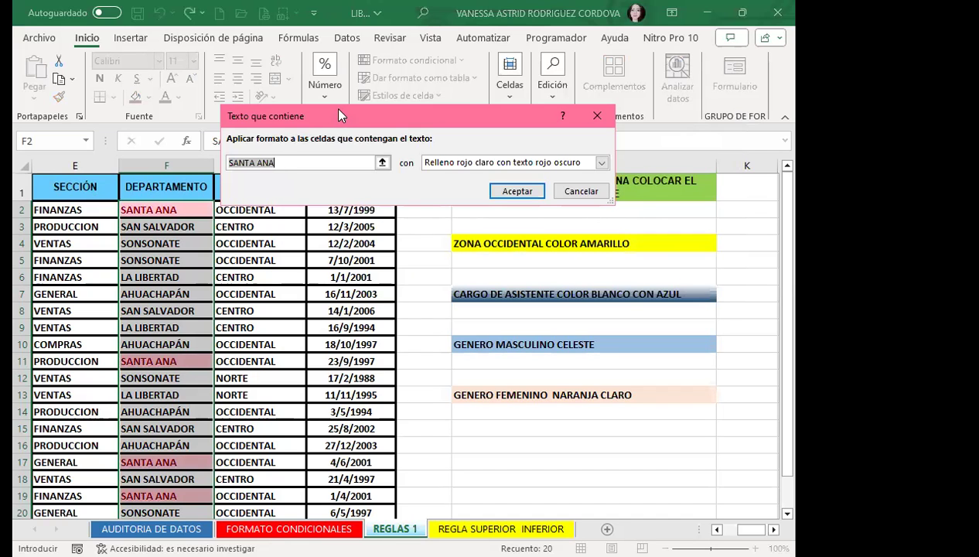
{"action": "left_click_drag", "start_coordinate": [338, 114], "coordinate": [331, 50]}
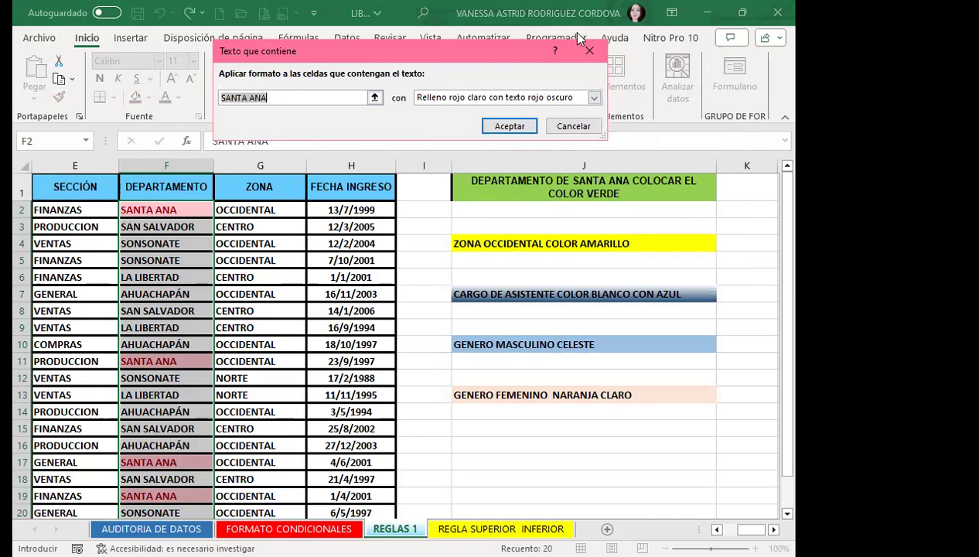
{"action": "left_click", "coordinate": [594, 98]}
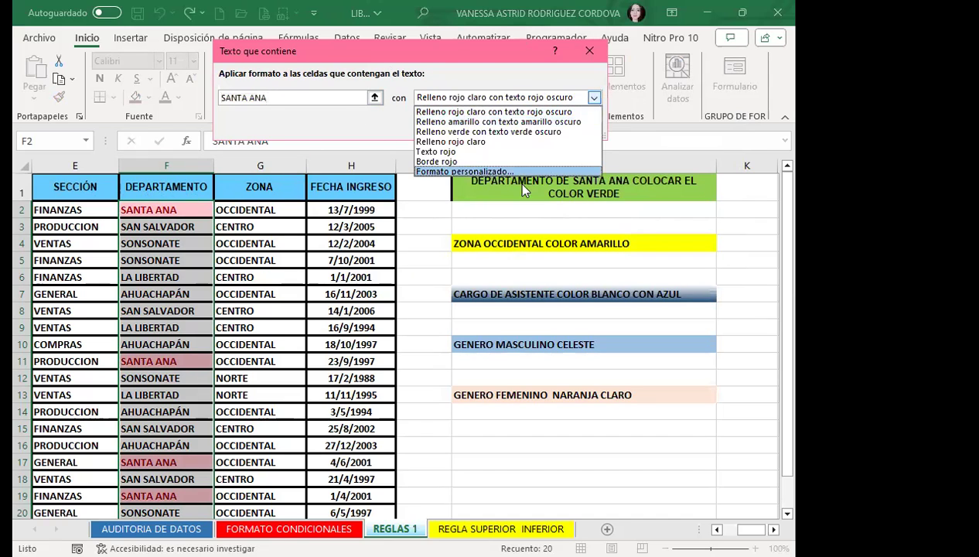
{"action": "left_click", "coordinate": [484, 172]}
{"action": "left_click_drag", "start_coordinate": [438, 22], "coordinate": [280, 21]}
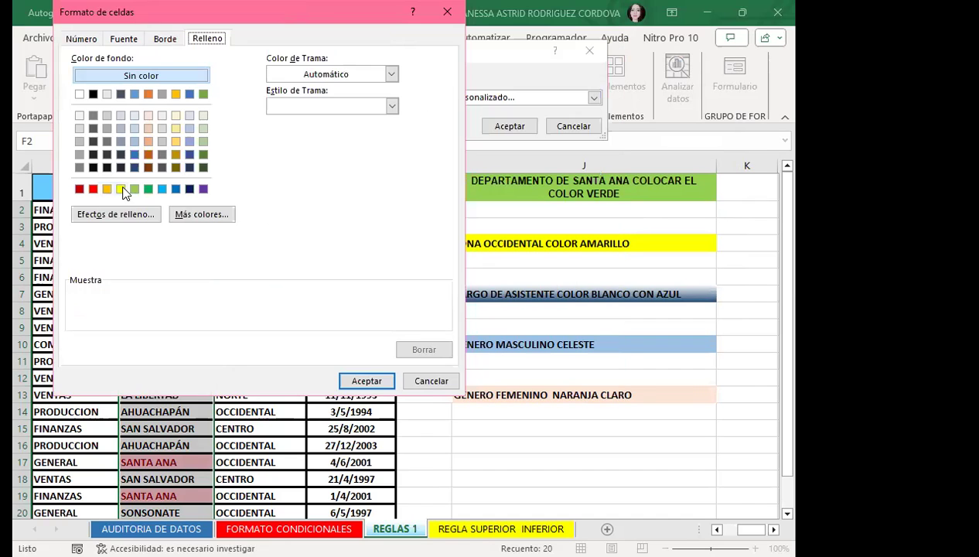
{"action": "left_click", "coordinate": [135, 189]}
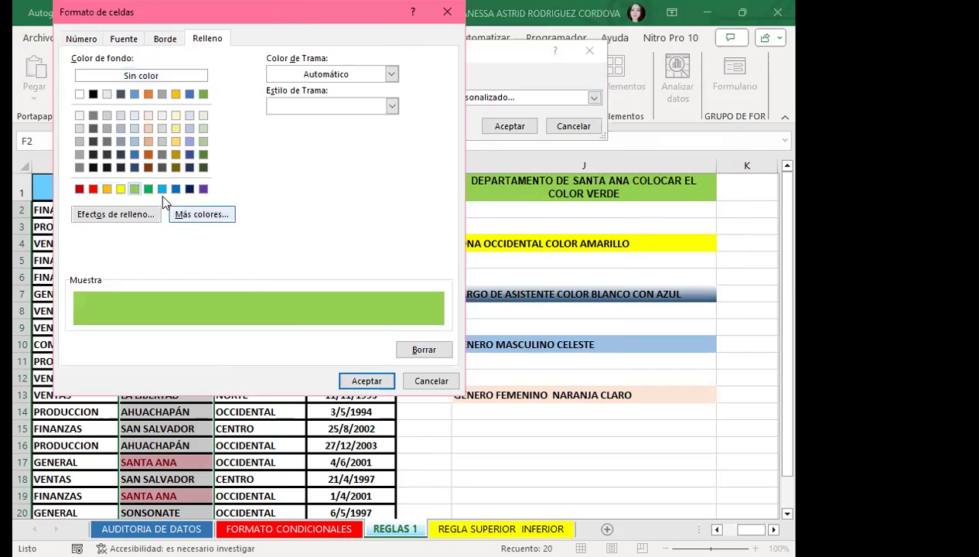
{"action": "left_click", "coordinate": [148, 189]}
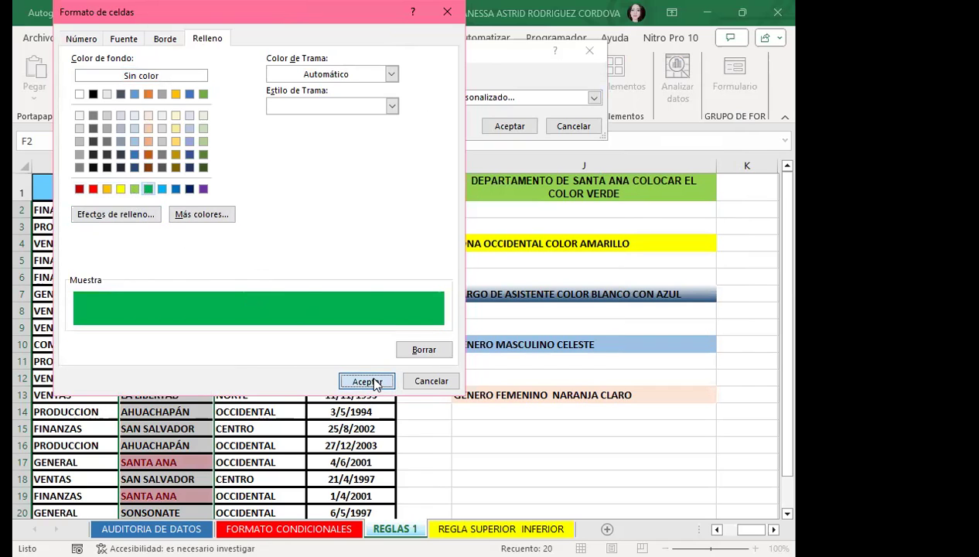
{"action": "left_click", "coordinate": [370, 381]}
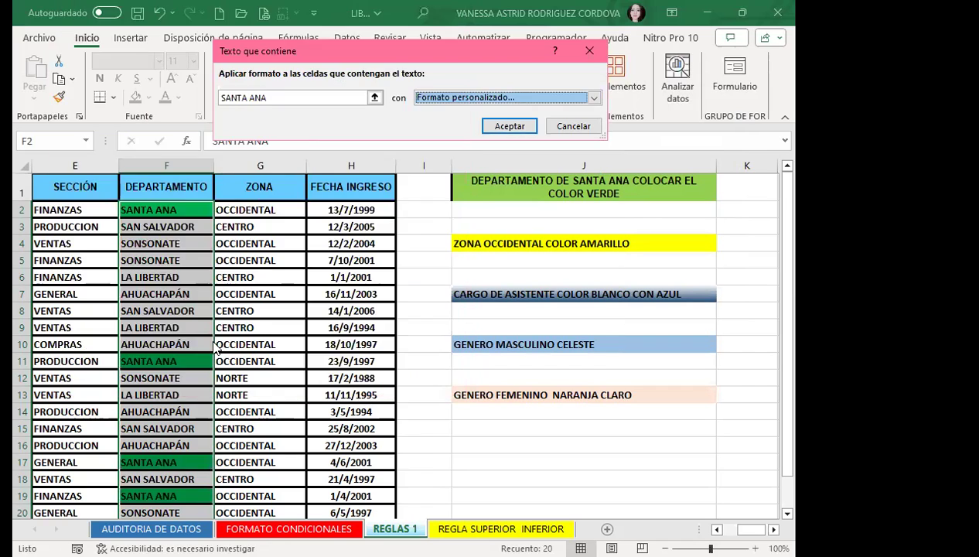
{"action": "left_click", "coordinate": [510, 126]}
{"action": "scroll", "coordinate": [180, 407], "scroll_direction": "down", "scroll_amount": 2}
{"action": "scroll", "coordinate": [180, 407], "scroll_direction": "up", "scroll_amount": 2}
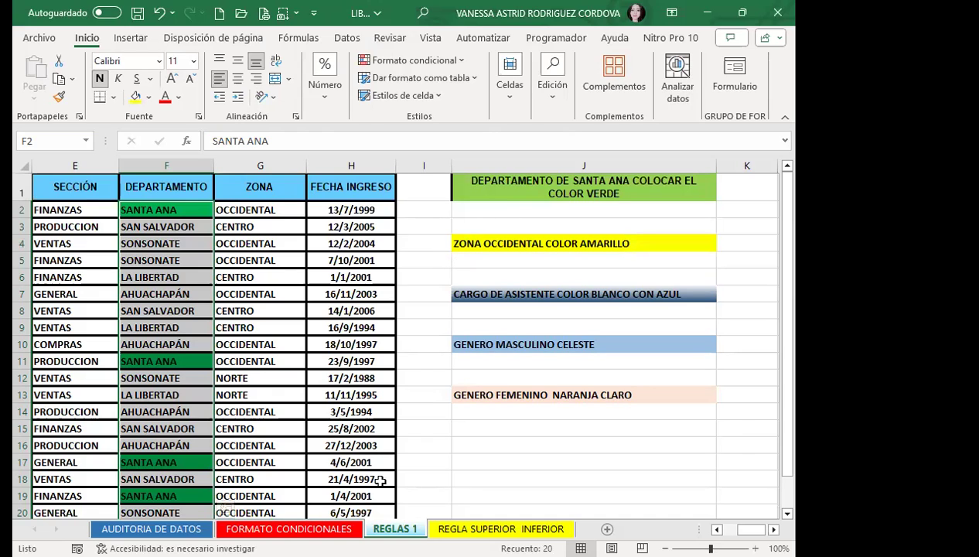
Select ZONA cells G2:G21 and begin an Equal To highlight rule for them
{"action": "left_click", "coordinate": [380, 481]}
{"action": "left_click_drag", "start_coordinate": [260, 209], "coordinate": [124, 499]}
{"action": "left_click_drag", "start_coordinate": [248, 482], "coordinate": [249, 485]}
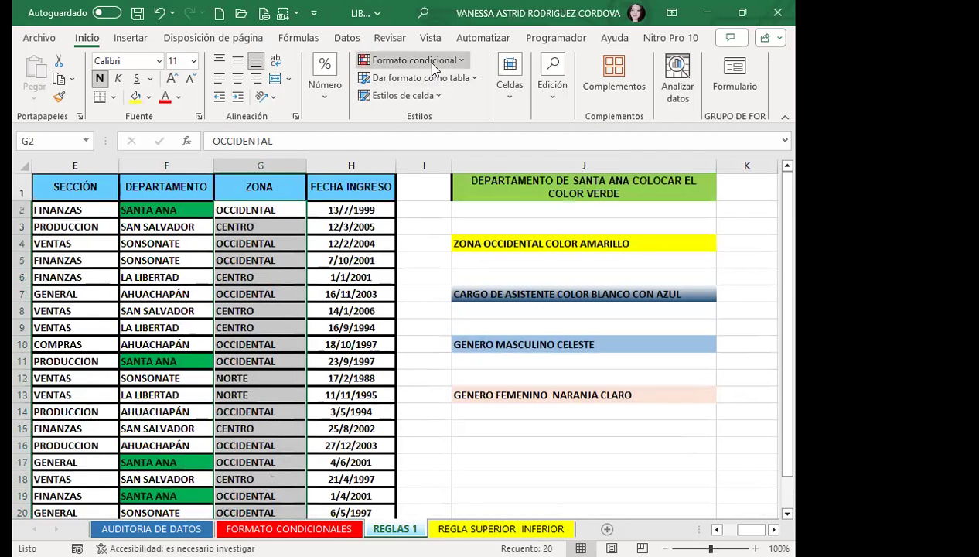
{"action": "left_click", "coordinate": [427, 62]}
{"action": "mouse_move", "coordinate": [490, 96]}
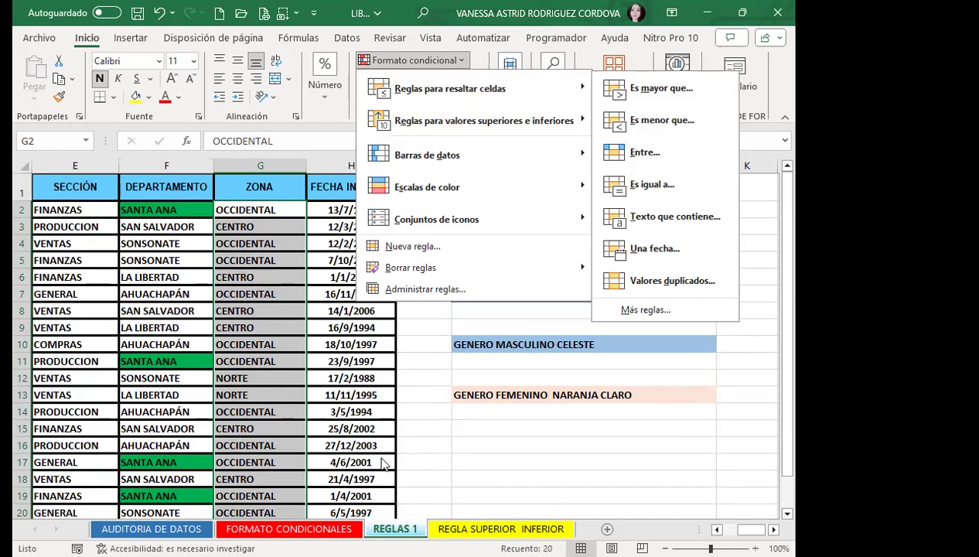
{"action": "left_click", "coordinate": [381, 462]}
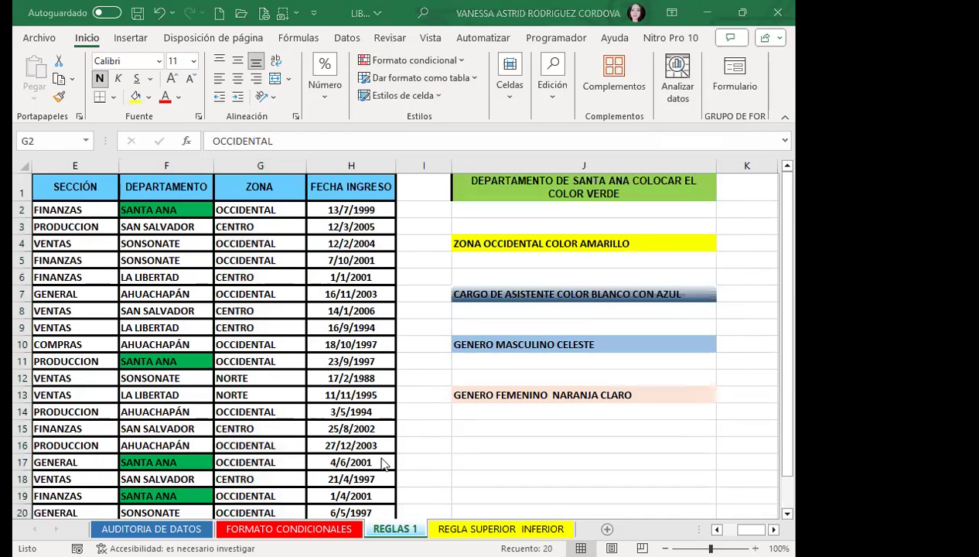
{"action": "left_click", "coordinate": [458, 66]}
{"action": "mouse_move", "coordinate": [456, 89]}
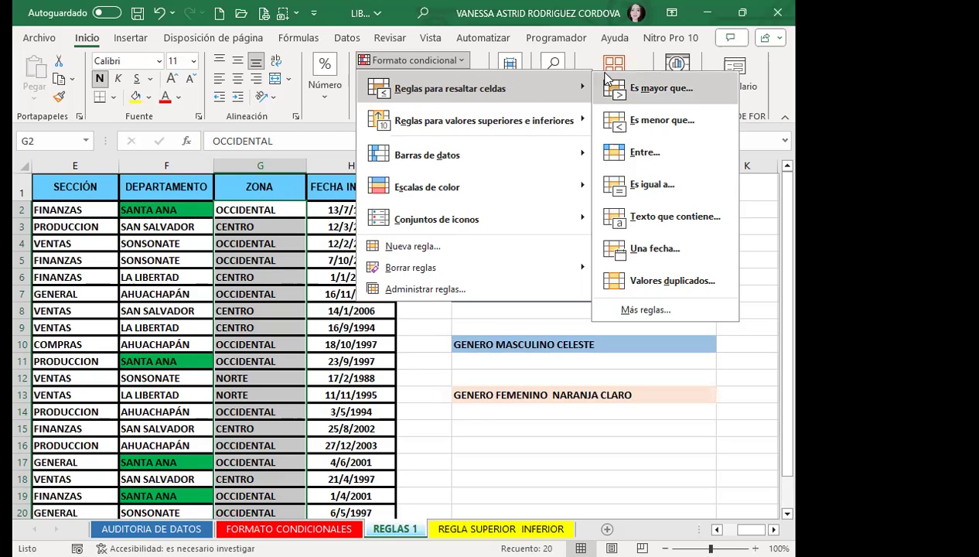
{"action": "left_click", "coordinate": [663, 188]}
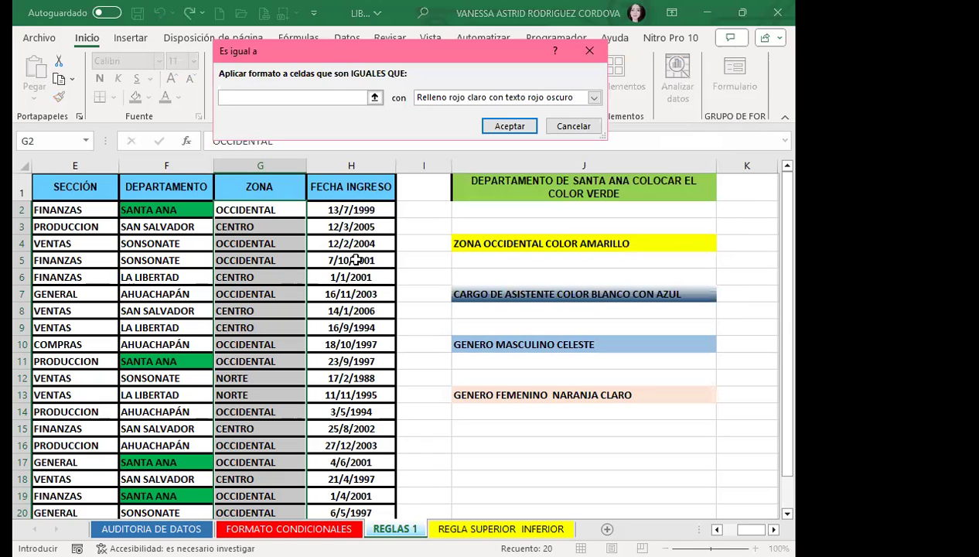
Set the Equal To rule to OCCIDENTAL with a custom yellow fill and apply it
{"action": "type", "text": "OCCIDEN"}
{"action": "type", "text": "TAL"}
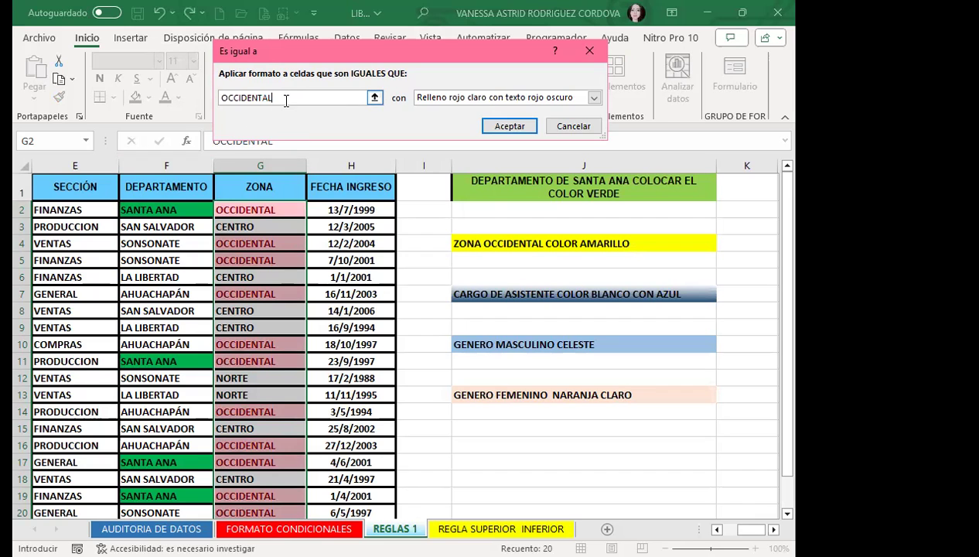
{"action": "left_click", "coordinate": [595, 98]}
{"action": "left_click", "coordinate": [475, 171]}
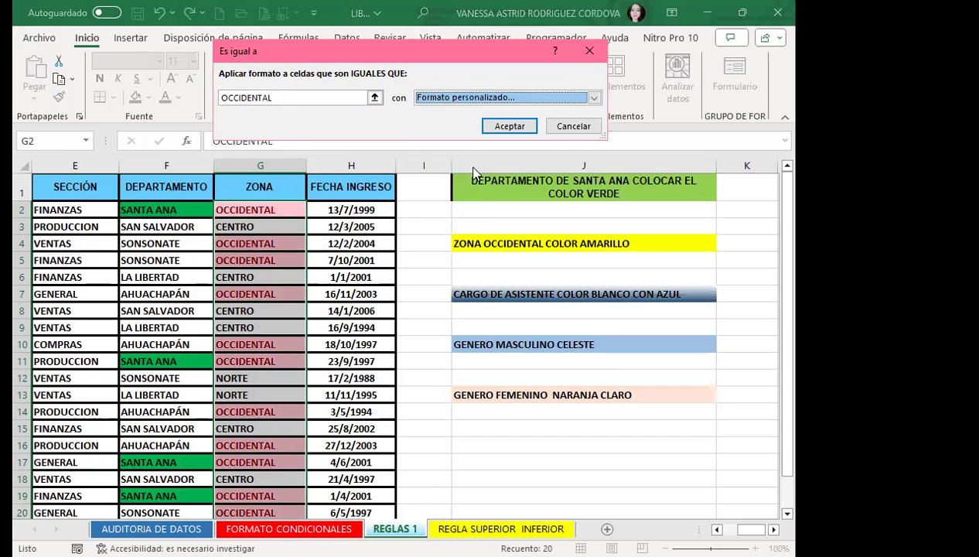
{"action": "left_click", "coordinate": [271, 188]}
{"action": "left_click", "coordinate": [518, 379]}
{"action": "left_click", "coordinate": [510, 127]}
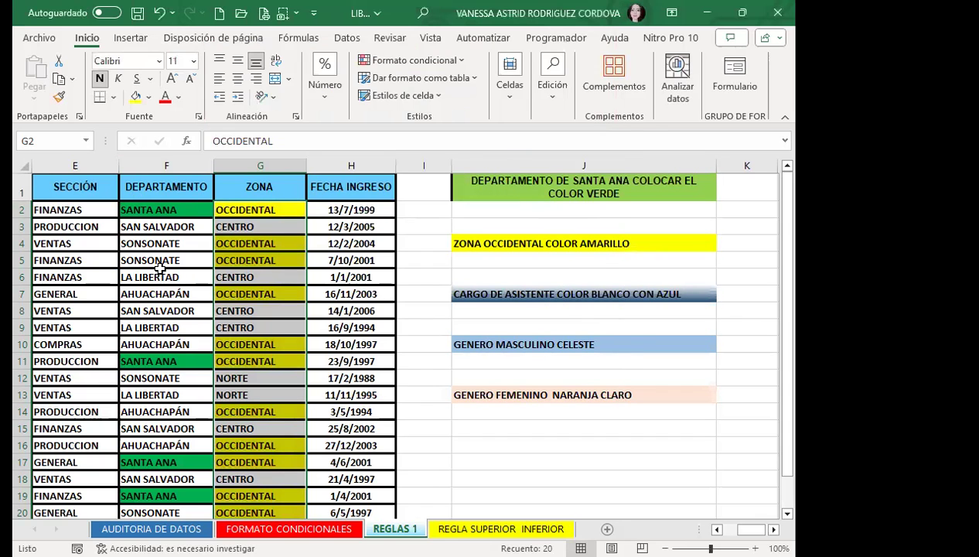
Check the yellow OCCIDENTAL cells, then select GENERO cells C2:C21
{"action": "scroll", "coordinate": [262, 433], "scroll_direction": "down", "scroll_amount": 2}
{"action": "scroll", "coordinate": [269, 242], "scroll_direction": "up", "scroll_amount": 2}
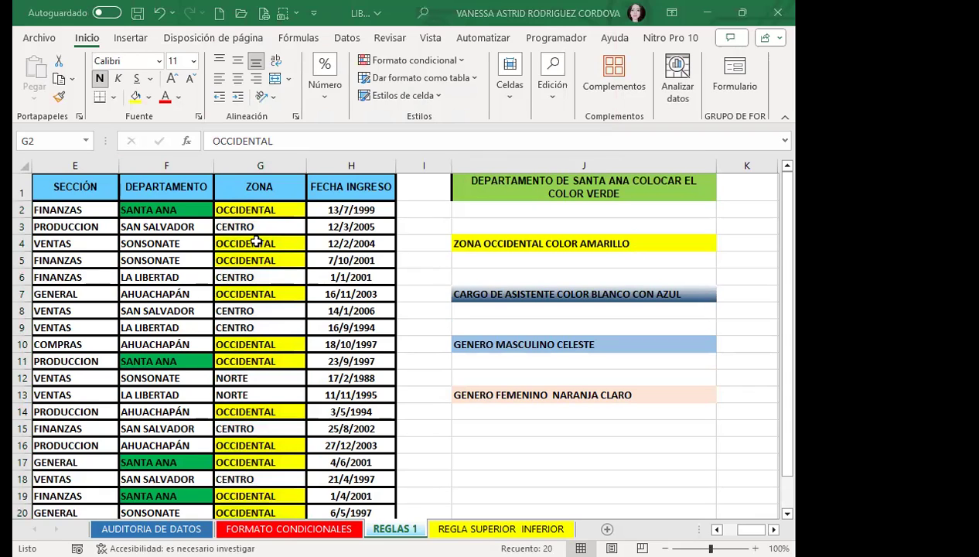
{"action": "left_click", "coordinate": [263, 210]}
{"action": "left_click_drag", "start_coordinate": [751, 529], "coordinate": [731, 529]}
{"action": "mouse_move", "coordinate": [236, 209]}
{"action": "left_mouse_down"}
{"action": "mouse_move", "coordinate": [205, 428]}
{"action": "mouse_move", "coordinate": [220, 512]}
{"action": "left_mouse_up"}
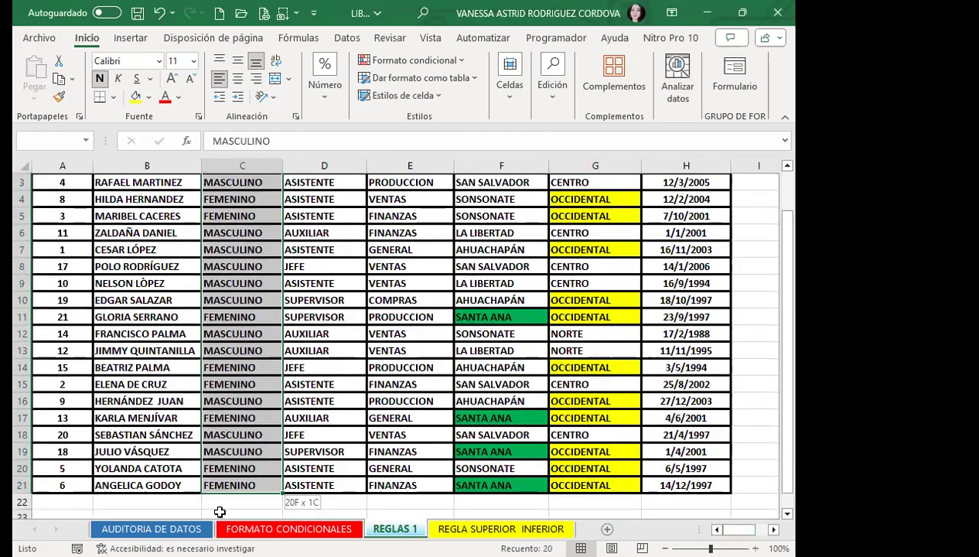
{"action": "scroll", "coordinate": [212, 229], "scroll_direction": "up", "scroll_amount": 1}
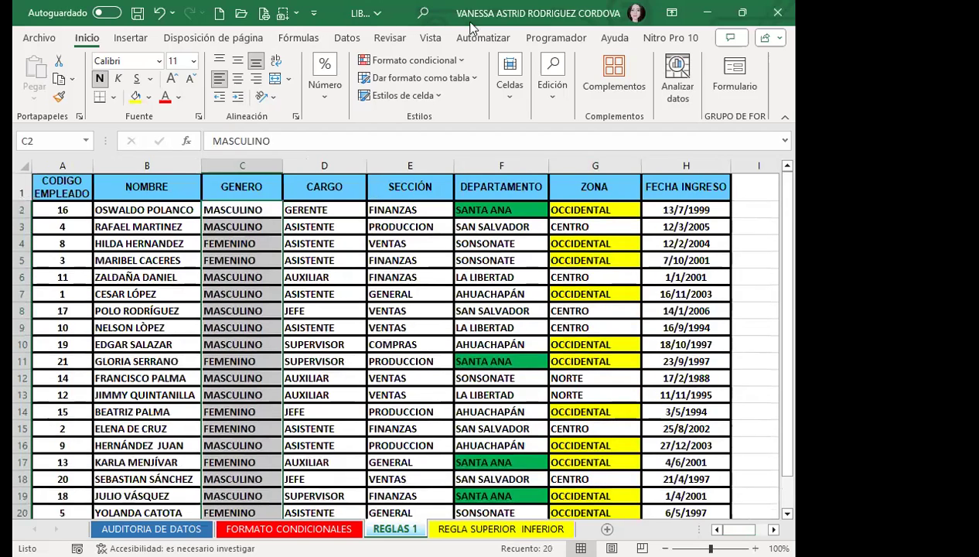
Add an Equal To rule for MASCULINO on the GENERO cells with a custom light blue fill
{"action": "left_click", "coordinate": [416, 62]}
{"action": "mouse_move", "coordinate": [477, 98]}
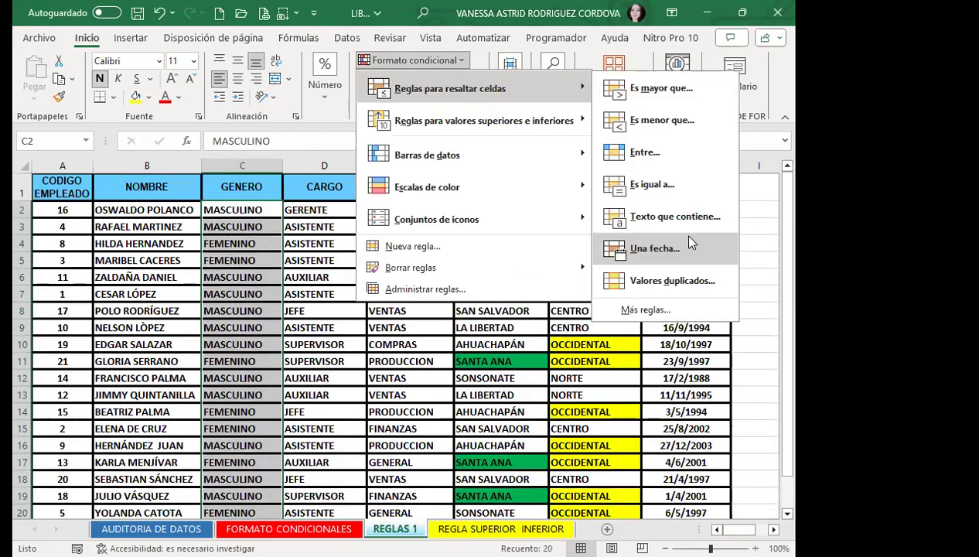
{"action": "left_click", "coordinate": [652, 184]}
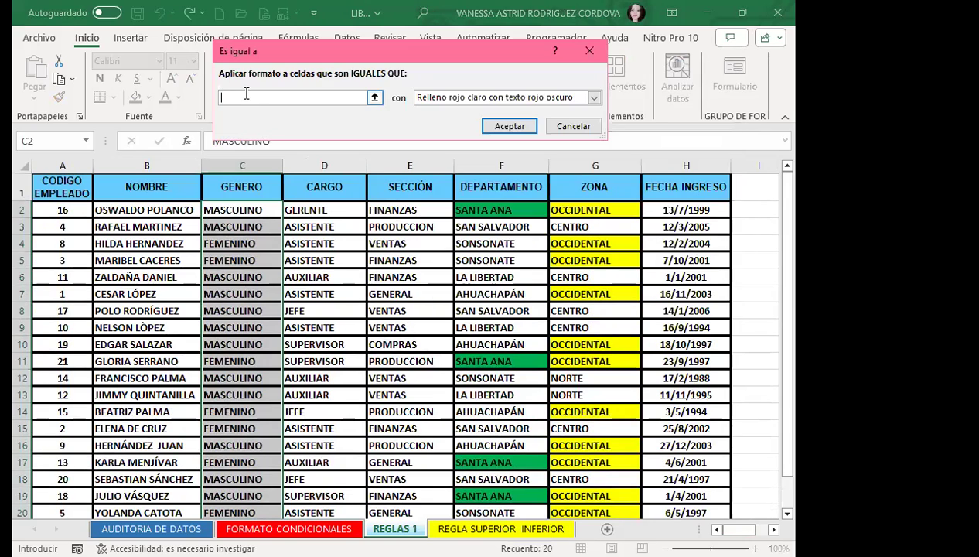
{"action": "type", "text": "MASCULINO"}
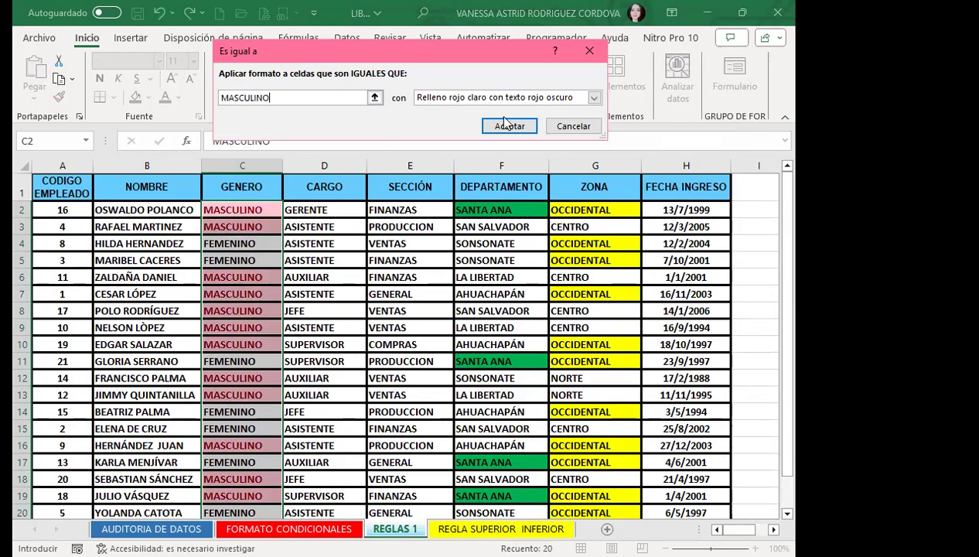
{"action": "left_click", "coordinate": [594, 98]}
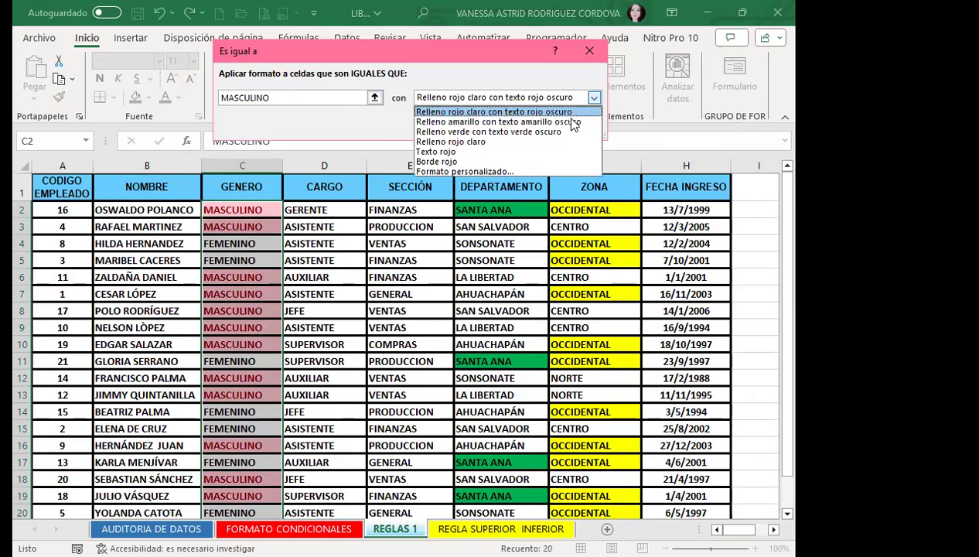
{"action": "left_click", "coordinate": [502, 162]}
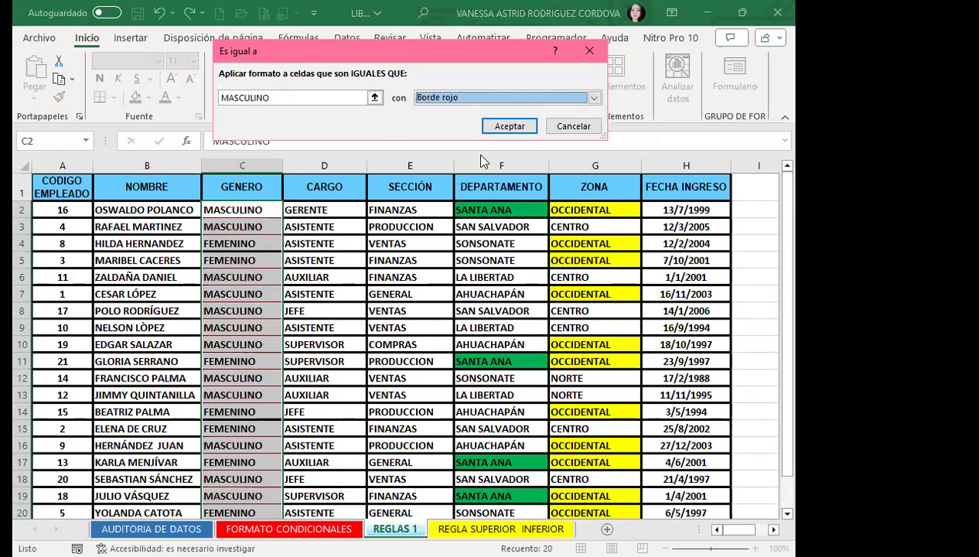
{"action": "left_click", "coordinate": [594, 97]}
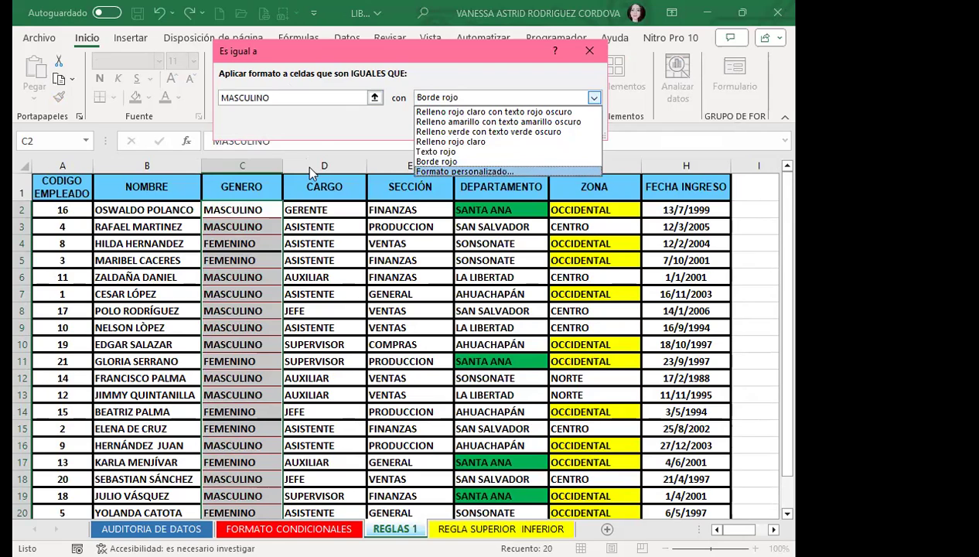
{"action": "key", "text": "Return"}
{"action": "left_click", "coordinate": [285, 128]}
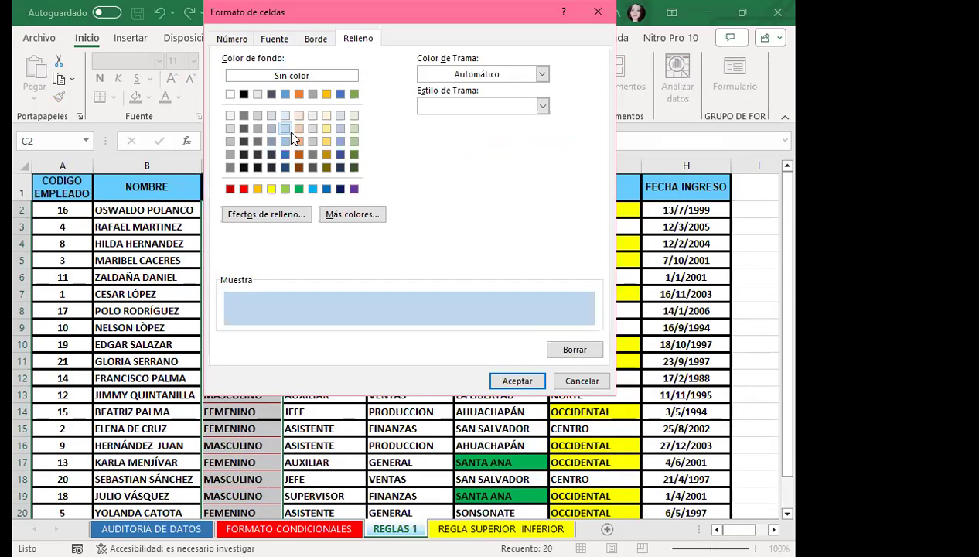
{"action": "left_click", "coordinate": [514, 379]}
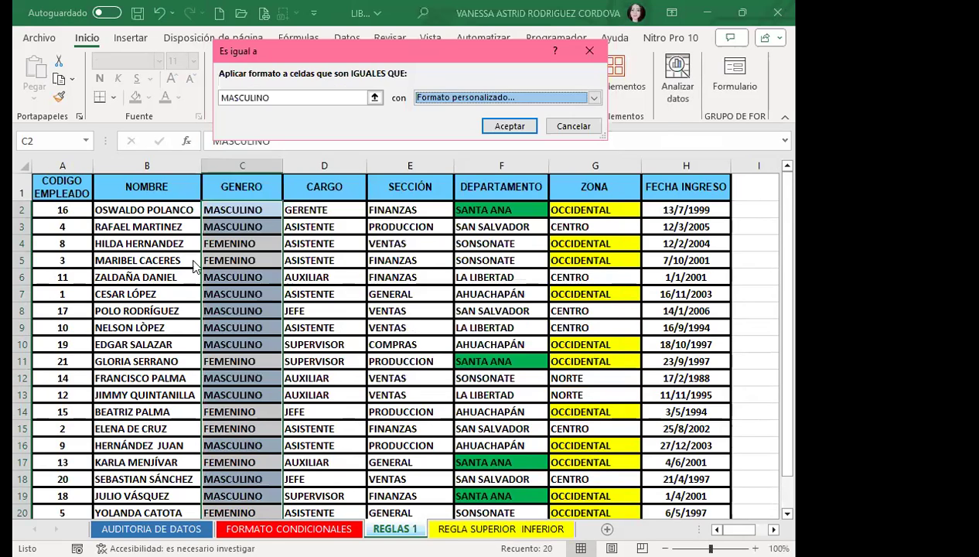
{"action": "left_click", "coordinate": [523, 126]}
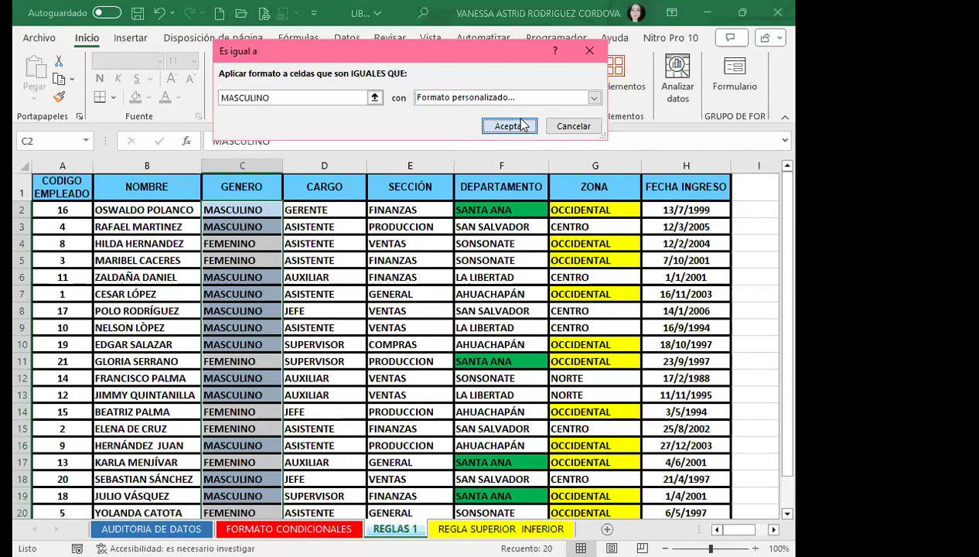
{"action": "scroll", "coordinate": [243, 408], "scroll_direction": "down", "scroll_amount": 3}
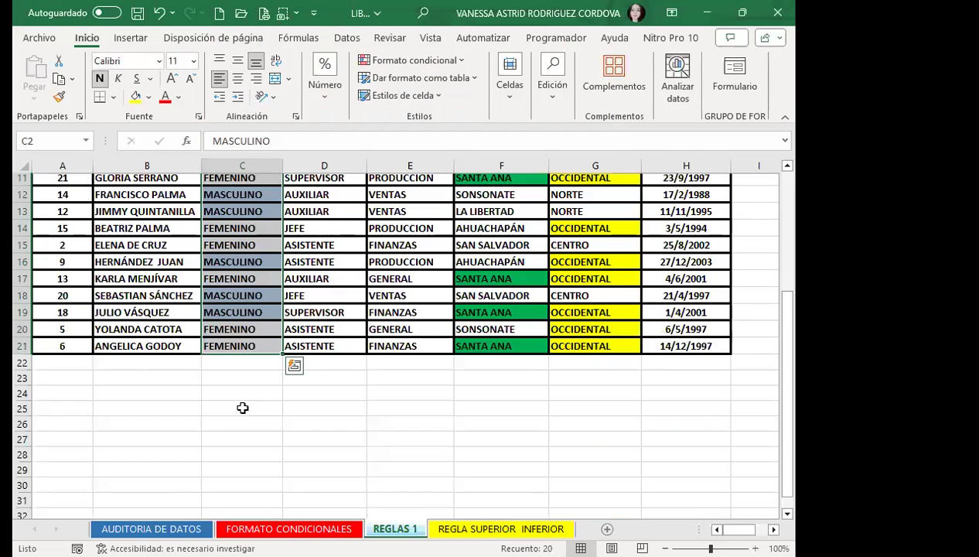
Start a Text That Contains rule on the GENERO cells with the text FEMENINO
{"action": "scroll", "coordinate": [437, 62], "scroll_direction": "up", "scroll_amount": 3}
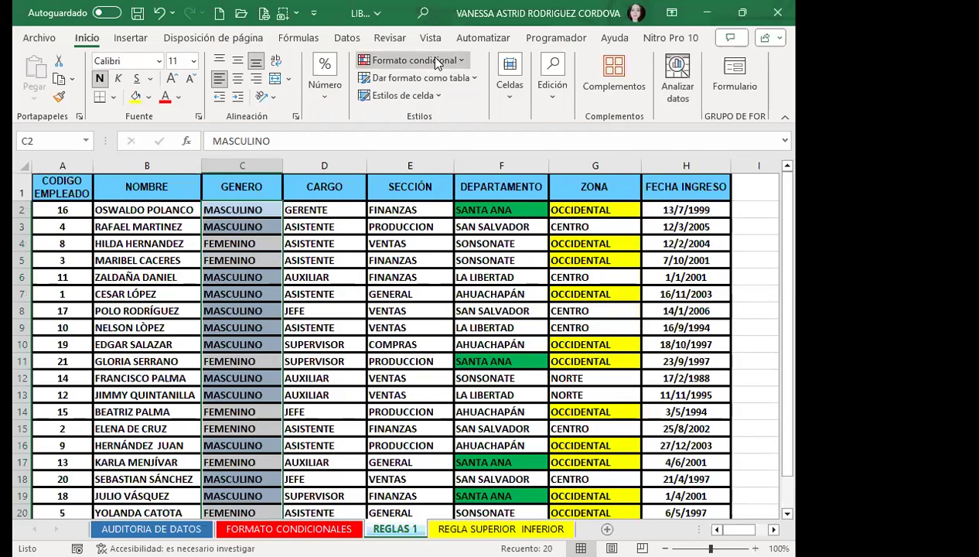
{"action": "left_click", "coordinate": [437, 62]}
{"action": "mouse_move", "coordinate": [513, 91]}
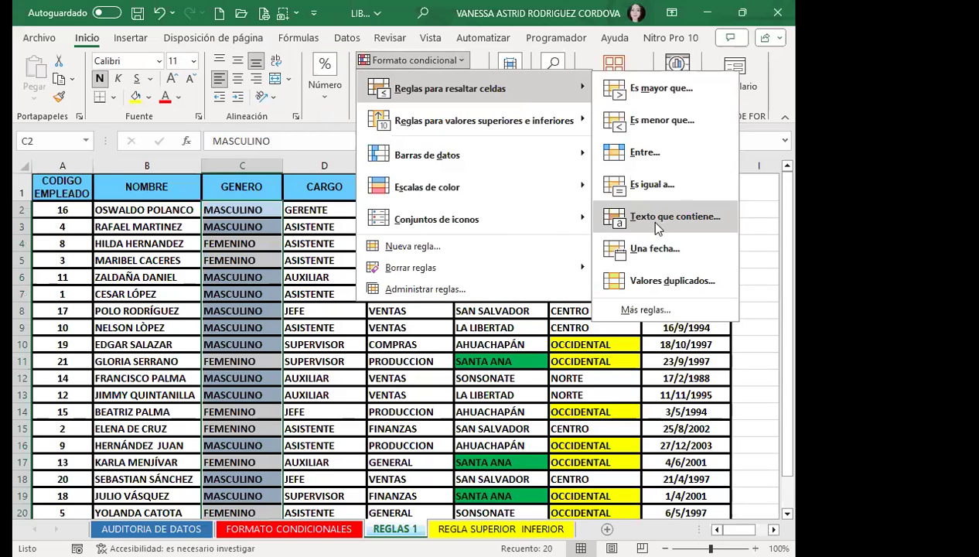
{"action": "left_click", "coordinate": [661, 223]}
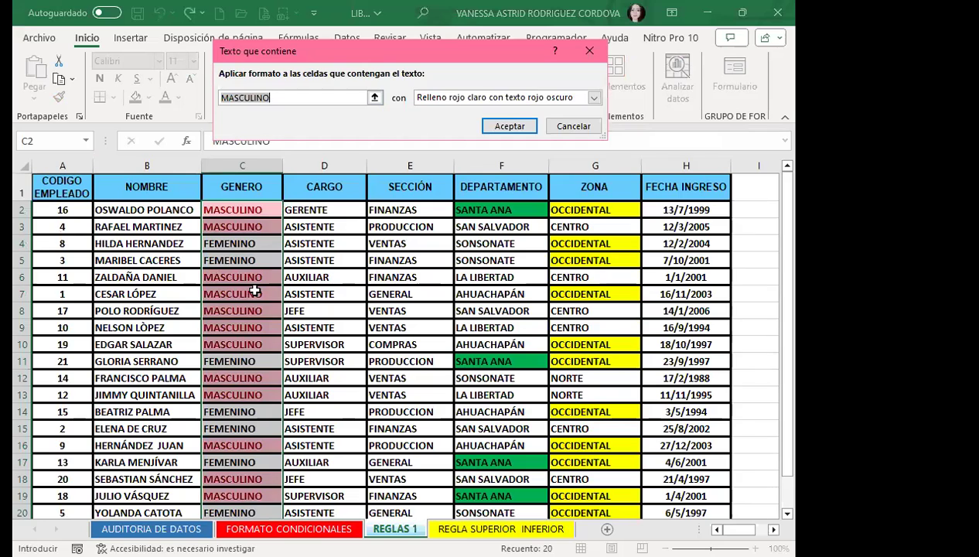
{"action": "type", "text": "FEMININO"}
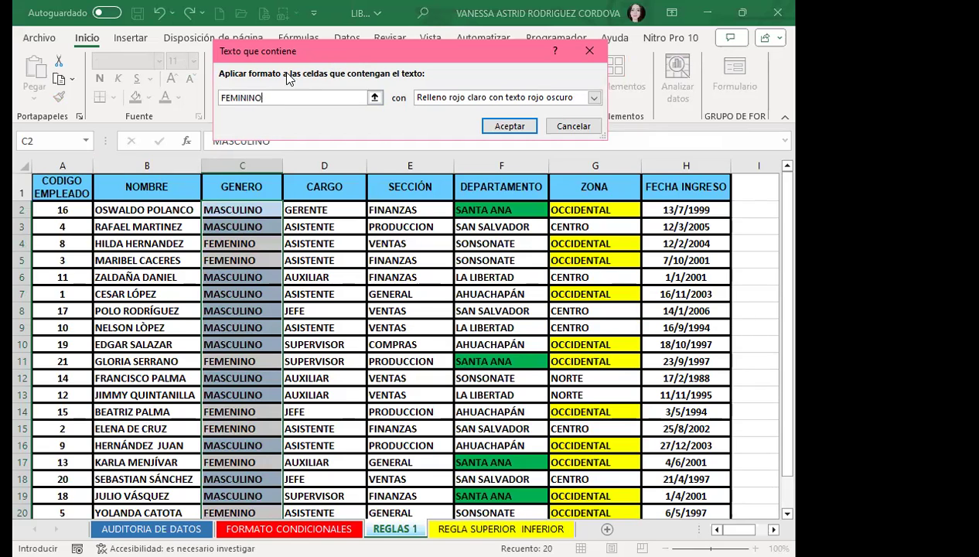
{"action": "key", "text": "BackSpace"}
{"action": "key", "text": "BackSpace"}
{"action": "key", "text": "BackSpace"}
{"action": "key", "text": "BackSpace"}
{"action": "key", "text": "BackSpace"}
{"action": "type", "text": "ENINO"}
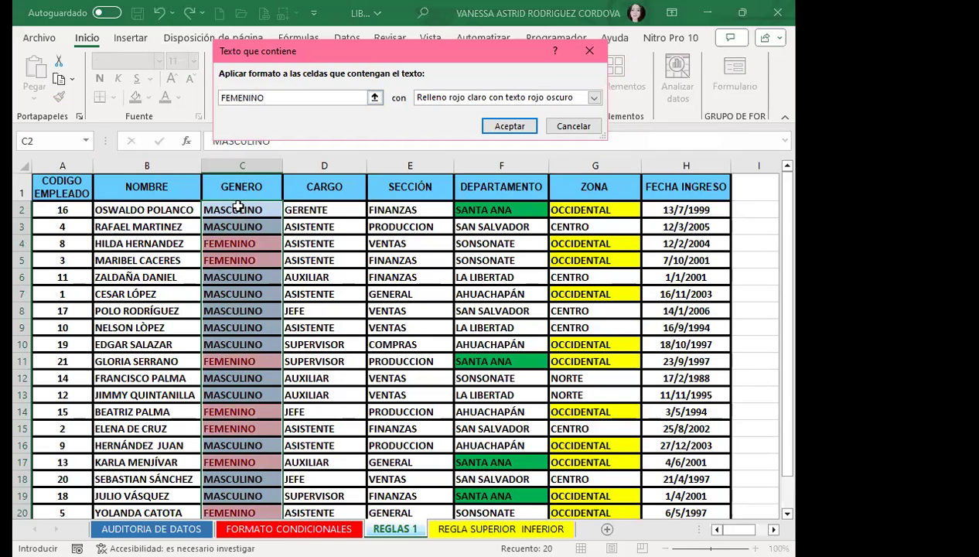
Give the FEMENINO rule a custom light peach fill and apply it
{"action": "left_click", "coordinate": [592, 98]}
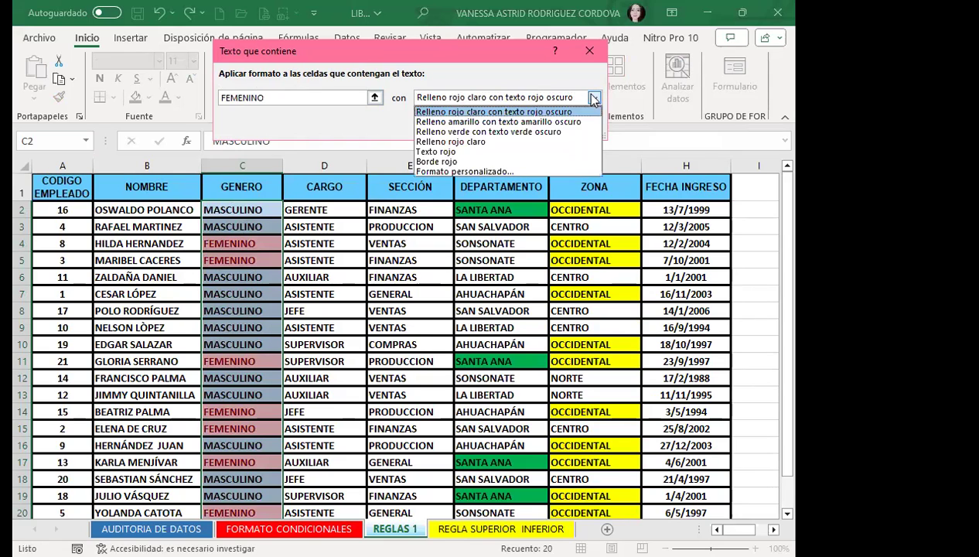
{"action": "left_click", "coordinate": [490, 172]}
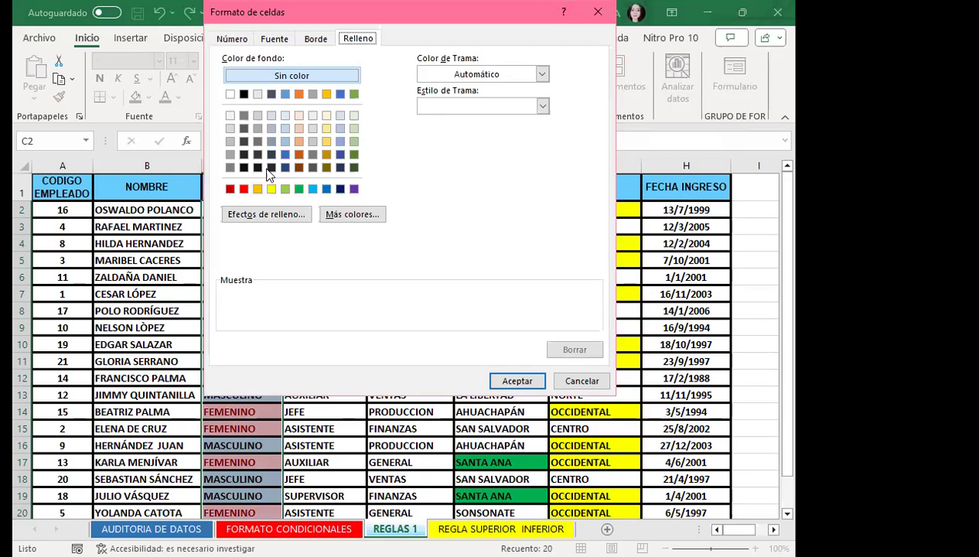
{"action": "left_click", "coordinate": [299, 115]}
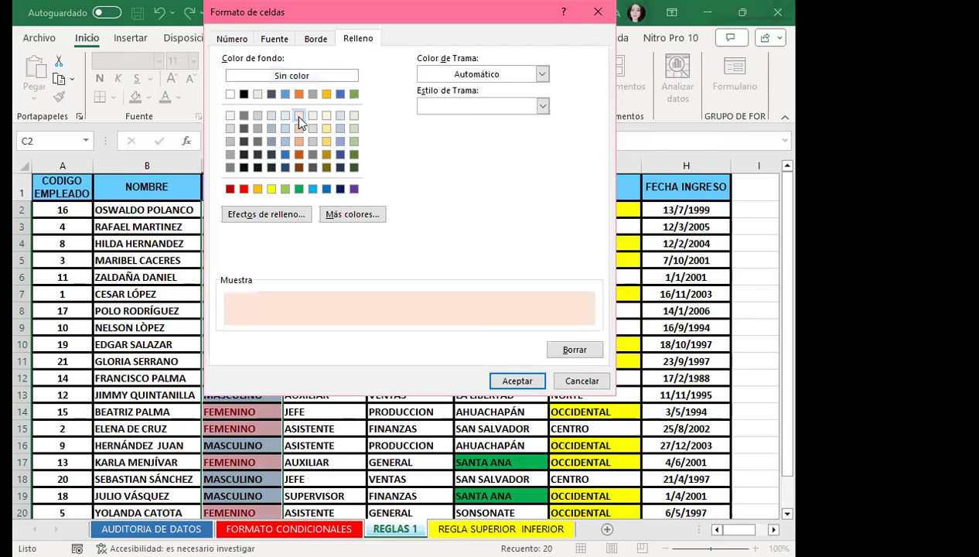
{"action": "left_click", "coordinate": [500, 378]}
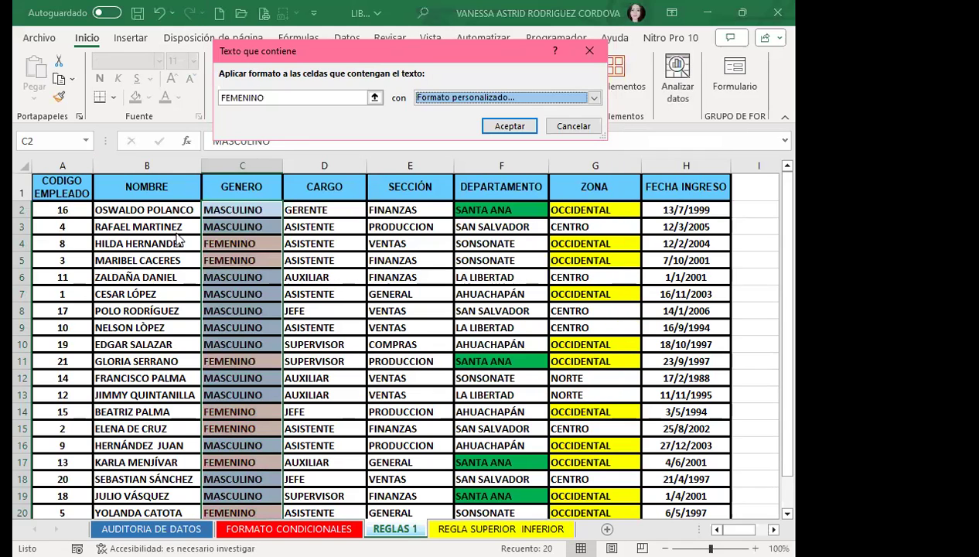
{"action": "left_click", "coordinate": [499, 127]}
{"action": "left_click", "coordinate": [259, 272]}
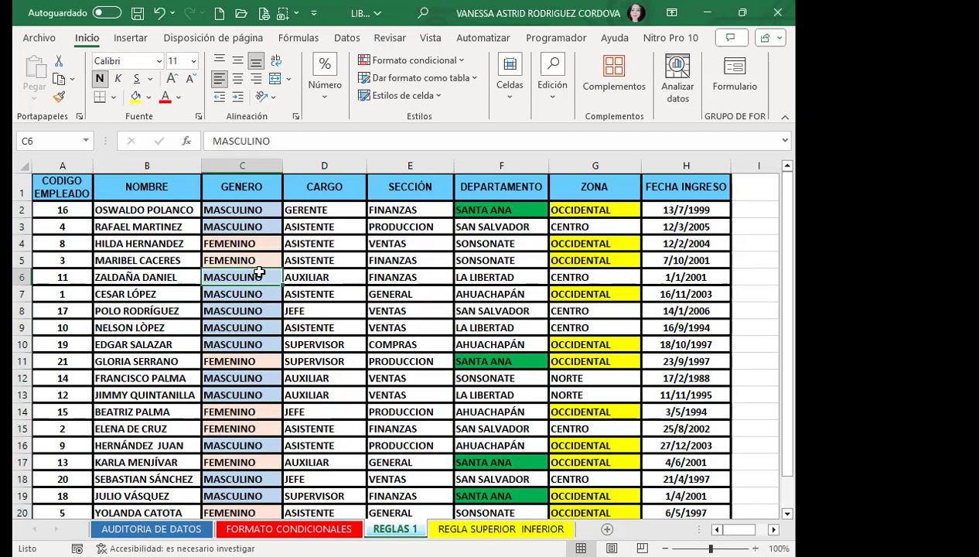
{"action": "scroll", "coordinate": [259, 271], "scroll_direction": "down", "scroll_amount": 3}
{"action": "scroll", "coordinate": [247, 270], "scroll_direction": "up", "scroll_amount": 2}
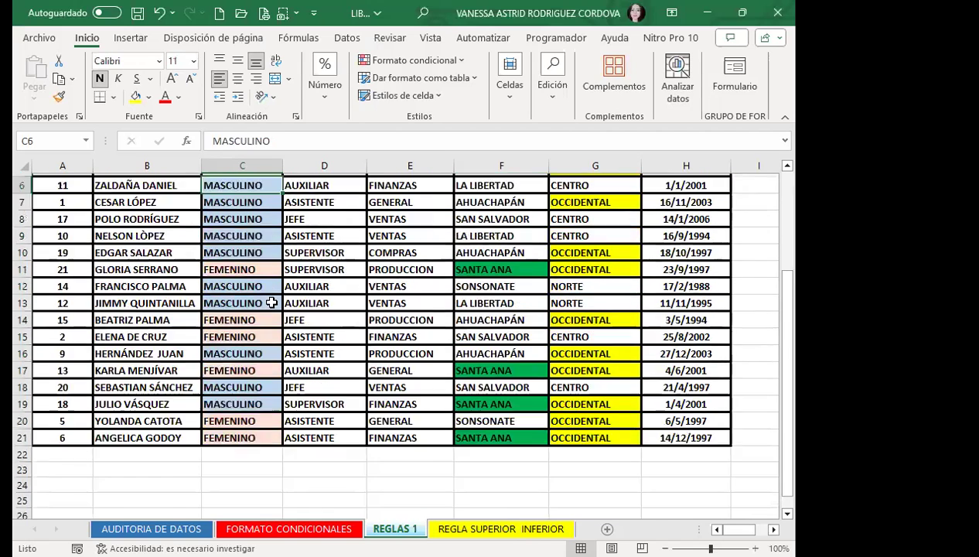
{"action": "scroll", "coordinate": [240, 271], "scroll_direction": "up", "scroll_amount": 2}
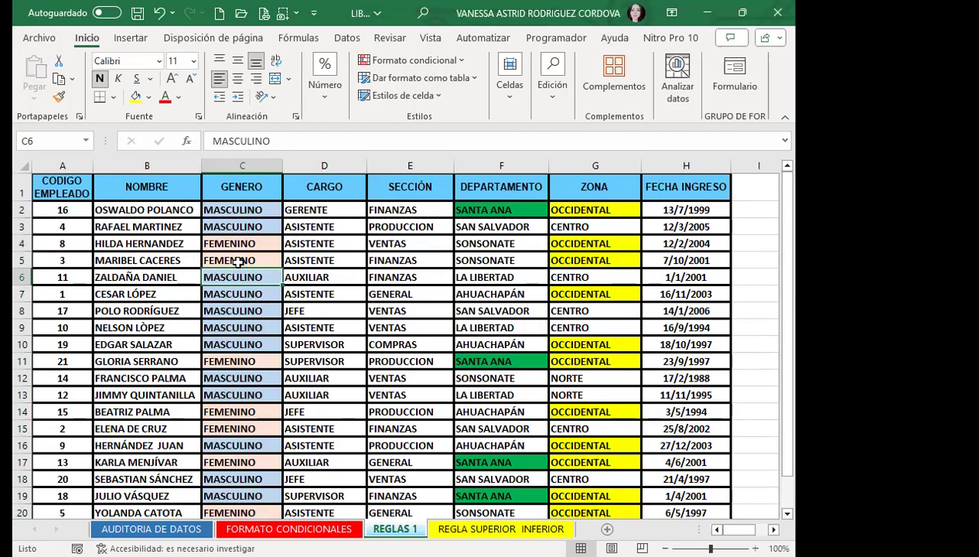
{"action": "left_click", "coordinate": [231, 295]}
{"action": "scroll", "coordinate": [243, 291], "scroll_direction": "down", "scroll_amount": 3}
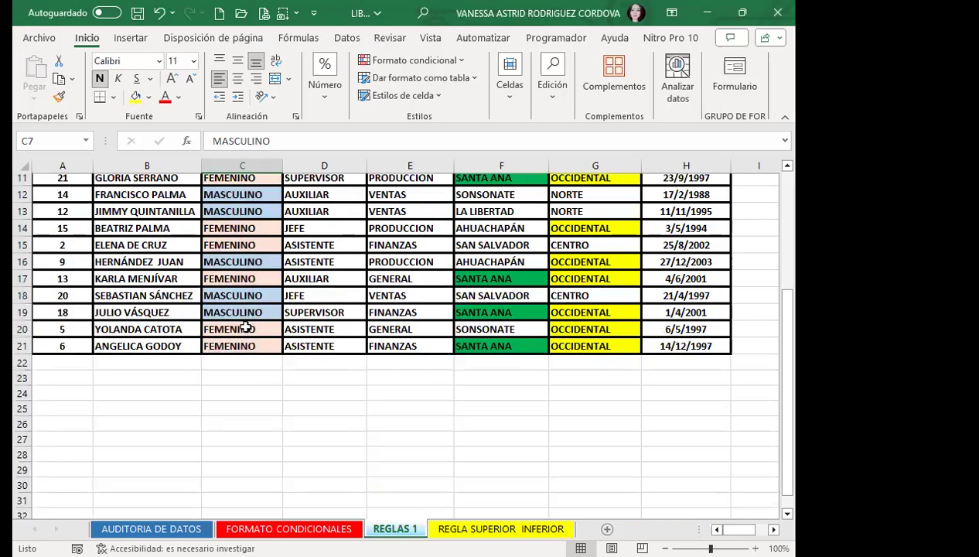
{"action": "scroll", "coordinate": [251, 360], "scroll_direction": "up", "scroll_amount": 2}
{"action": "scroll", "coordinate": [251, 354], "scroll_direction": "up", "scroll_amount": 2}
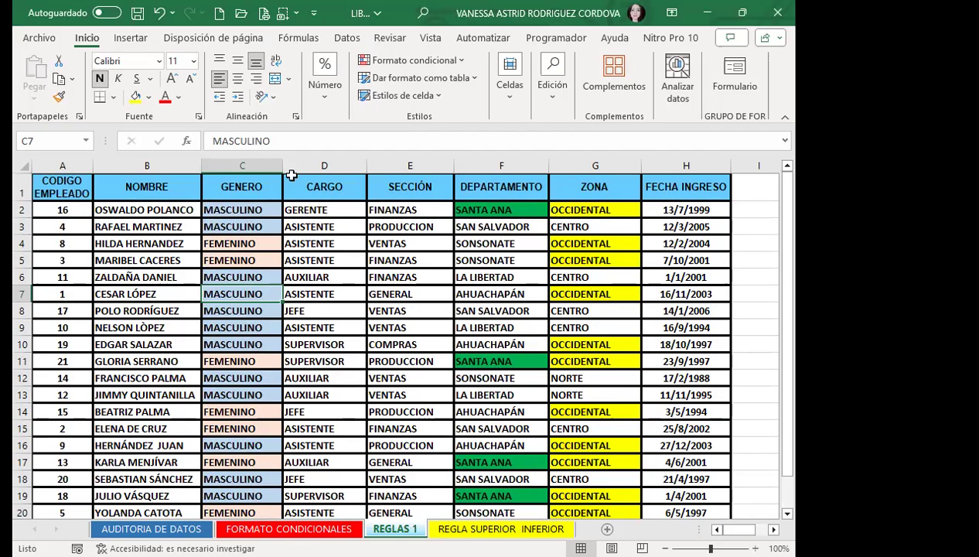
{"action": "left_click", "coordinate": [560, 274]}
{"action": "left_click", "coordinate": [378, 323]}
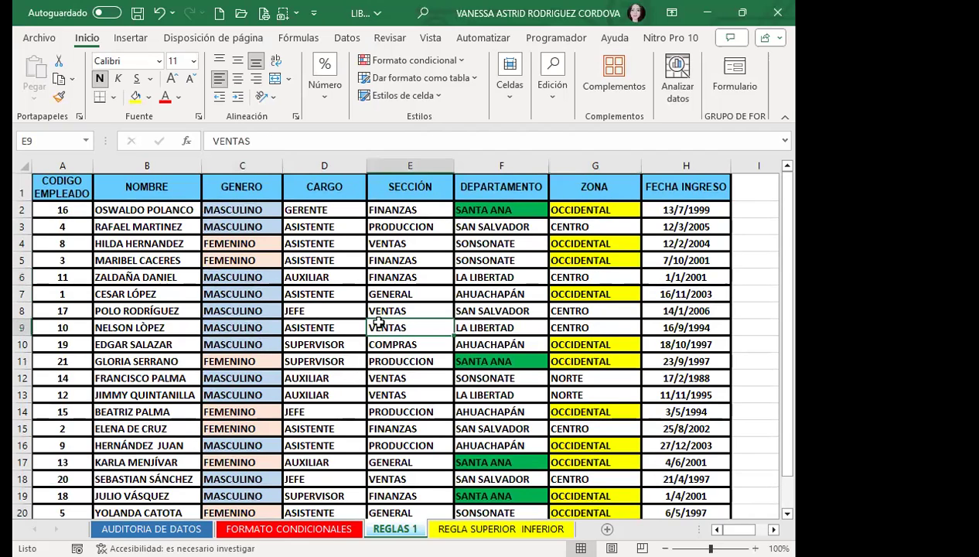